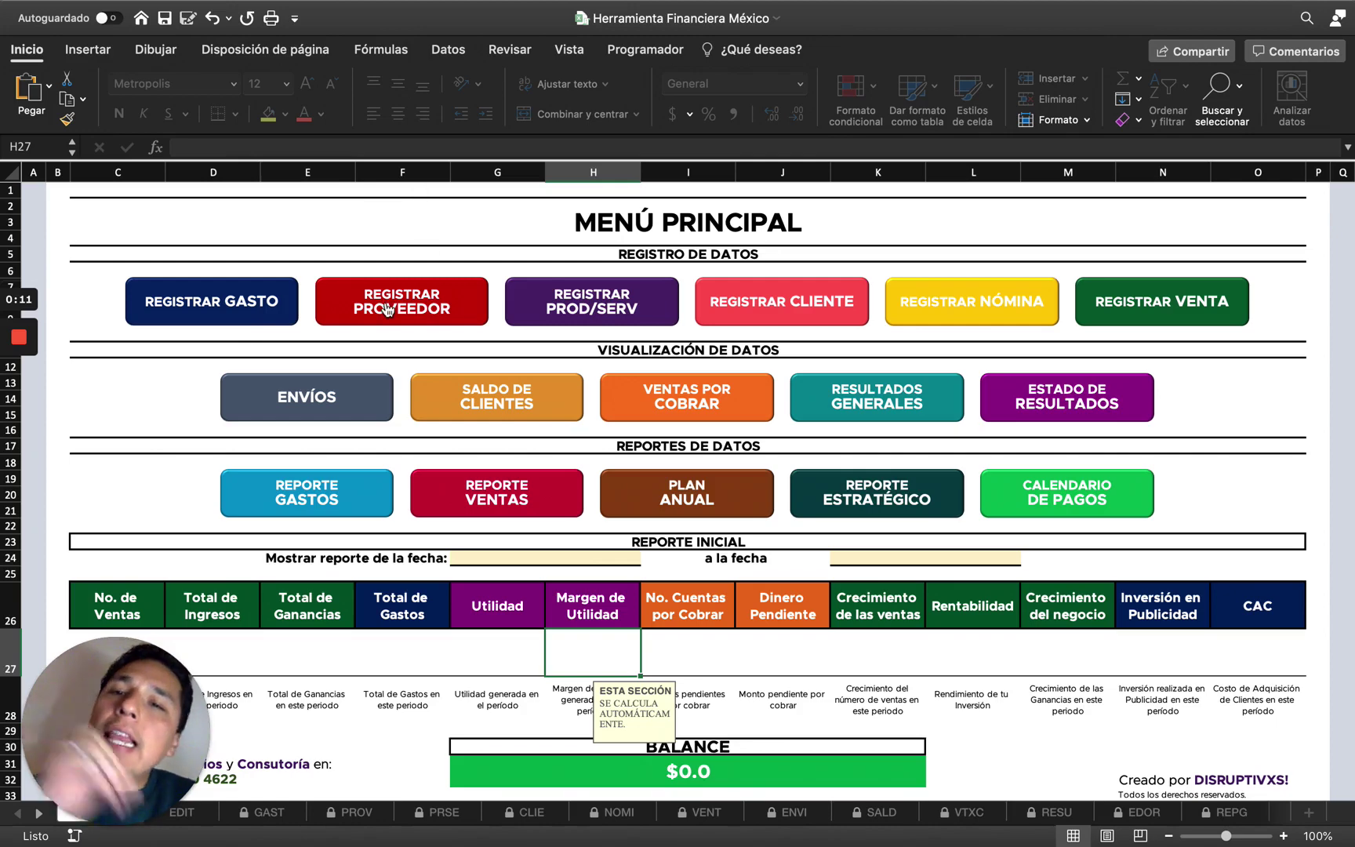
# Preview the PROVEEDORES and GASTOS sheets from MENÚ PRINCIPAL, returning to the menu each time.
pyautogui.click(388, 308)
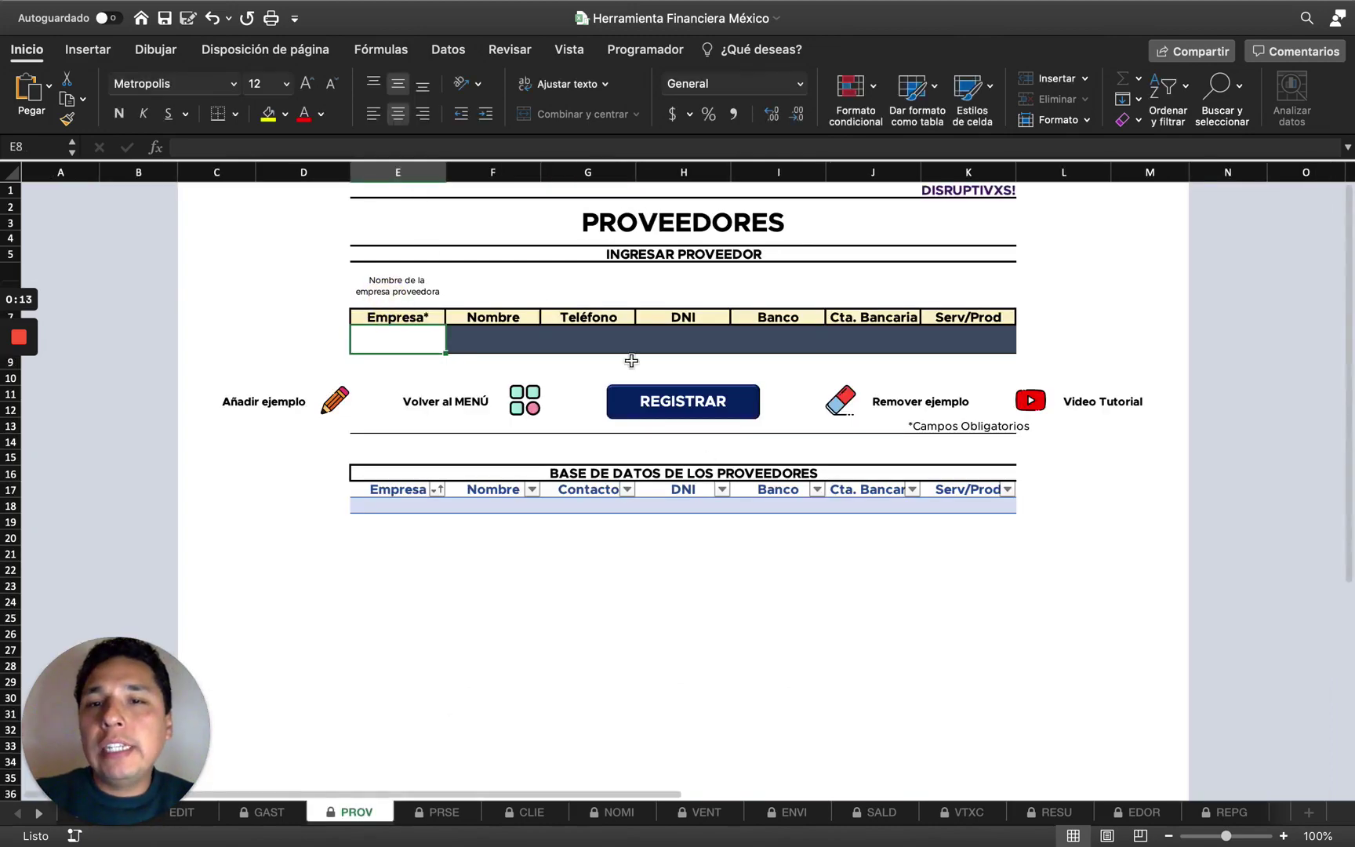
pyautogui.click(523, 396)
pyautogui.click(252, 305)
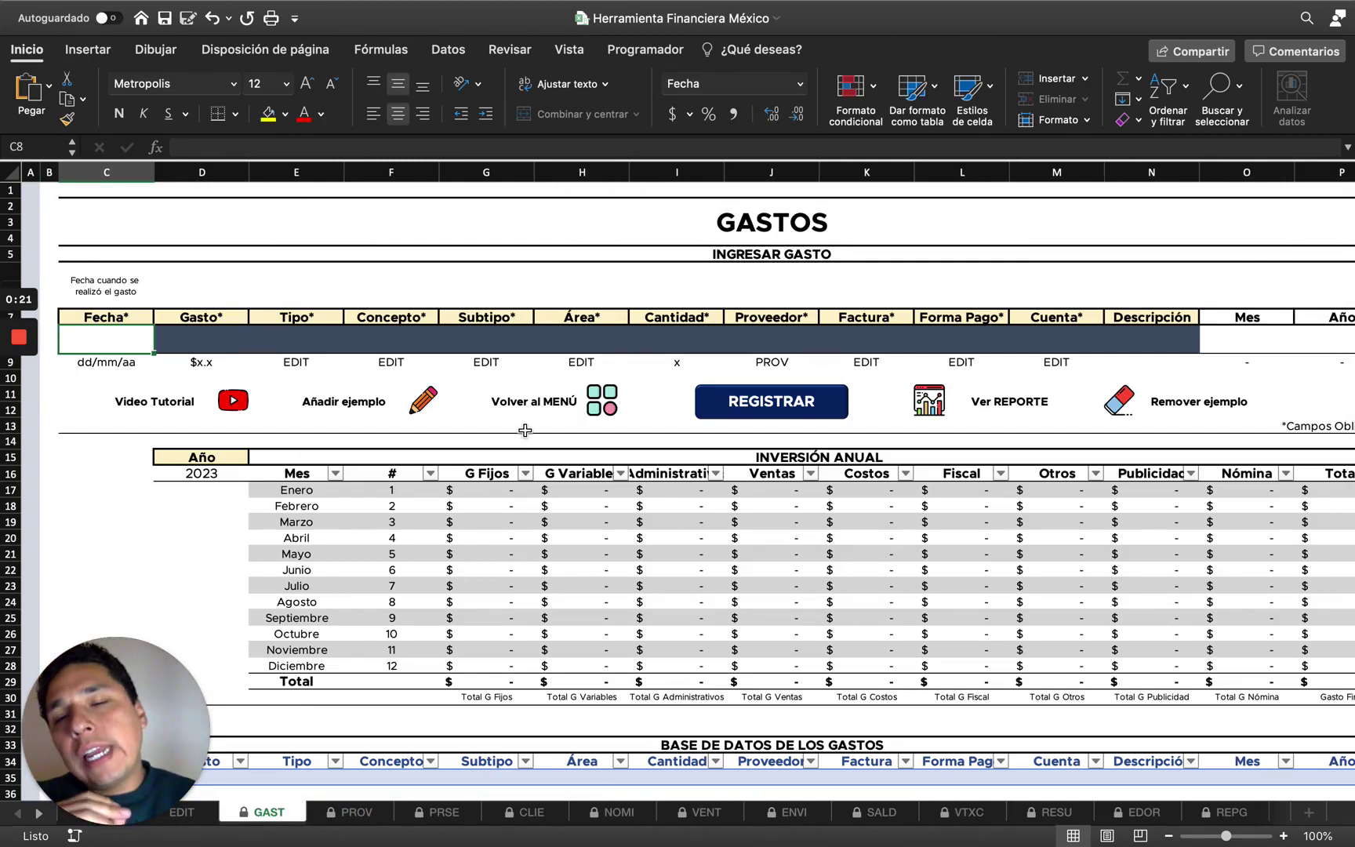
pyautogui.click(603, 408)
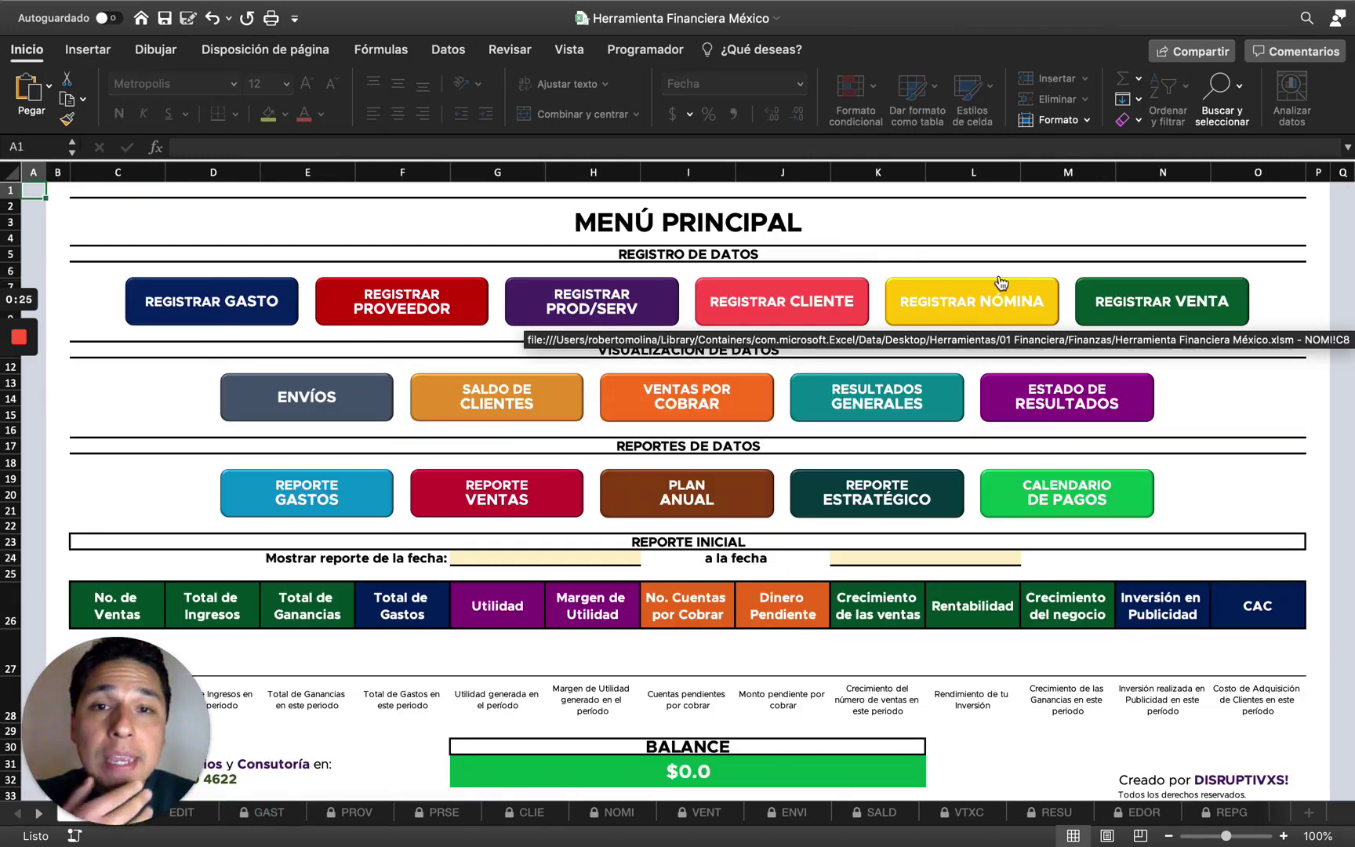
pyautogui.click(251, 296)
pyautogui.click(602, 402)
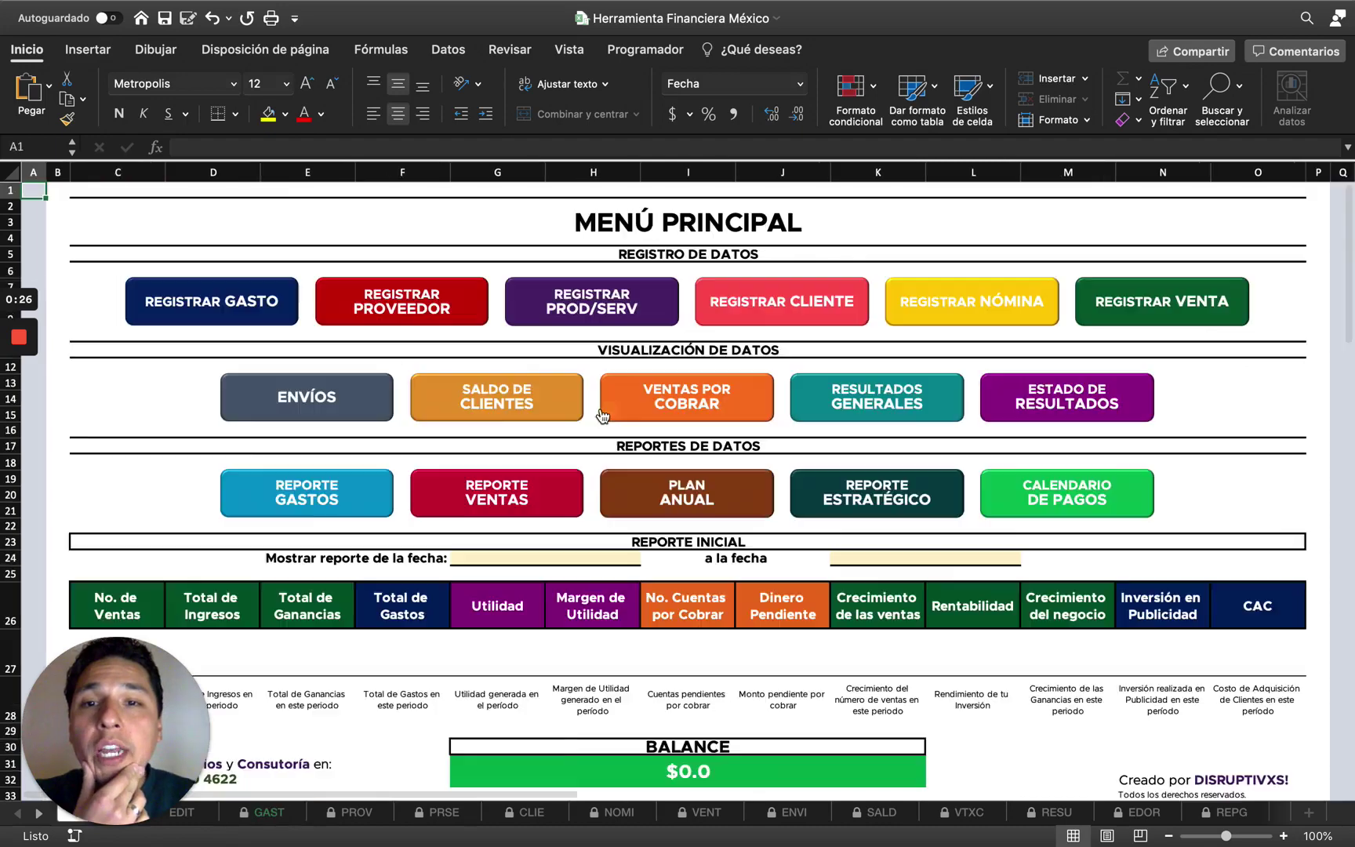
pyautogui.click(402, 304)
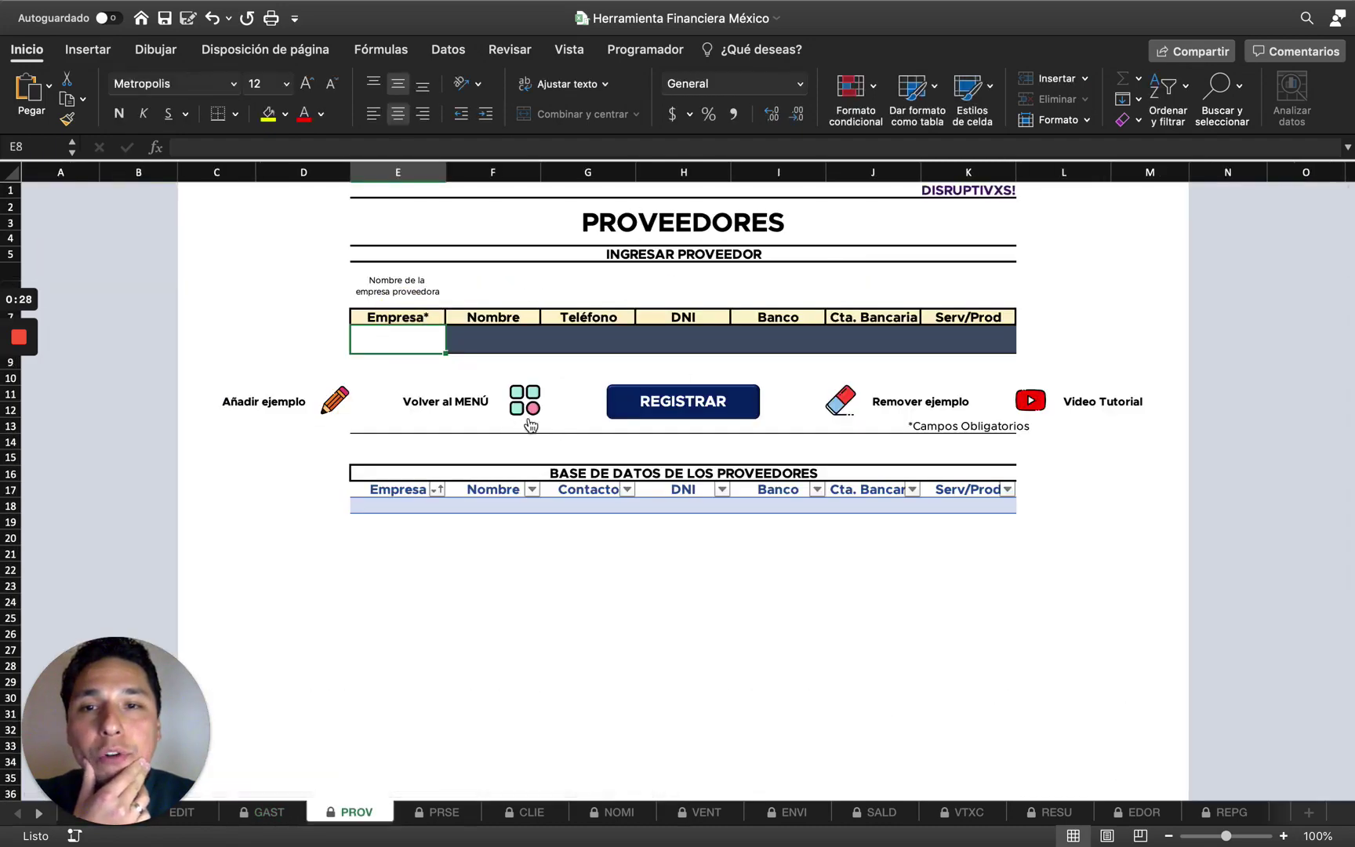
pyautogui.click(529, 411)
# Preview the PRODUCTOS/SERVICIOS, CLIENTES, NÓMINA and sales sheets, then open PROVEEDORES.
pyautogui.click(636, 311)
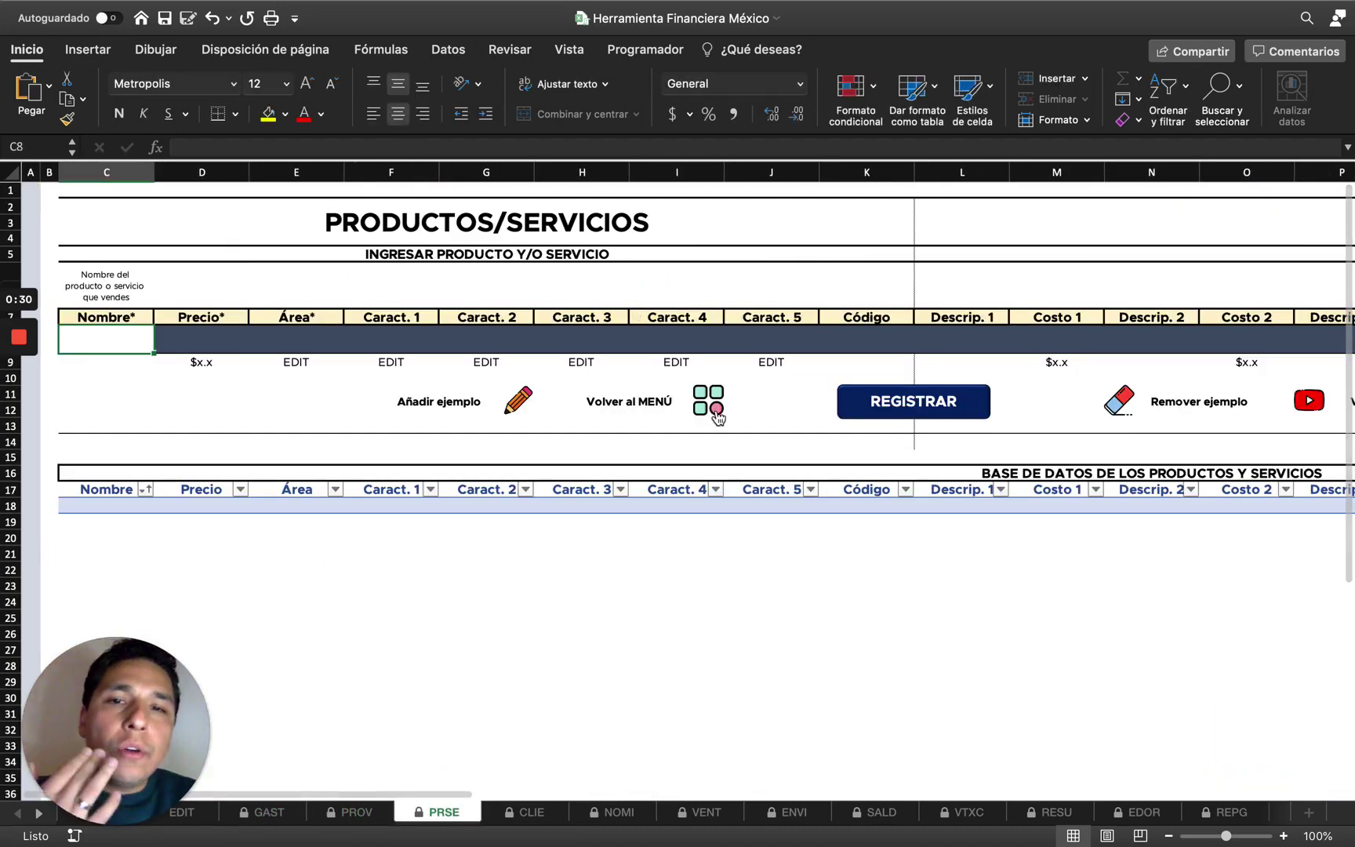
pyautogui.click(717, 396)
pyautogui.click(780, 320)
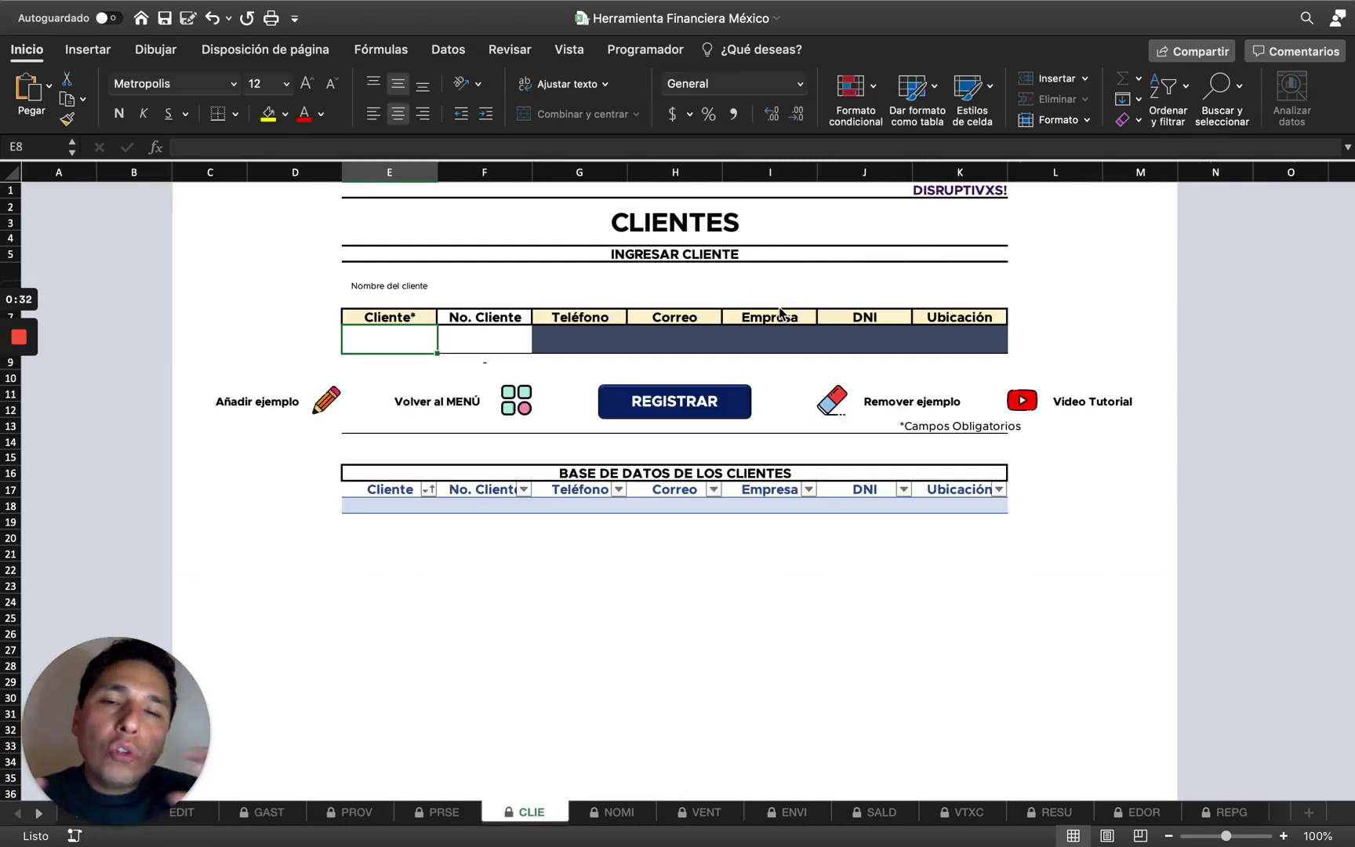
pyautogui.click(520, 406)
pyautogui.click(998, 310)
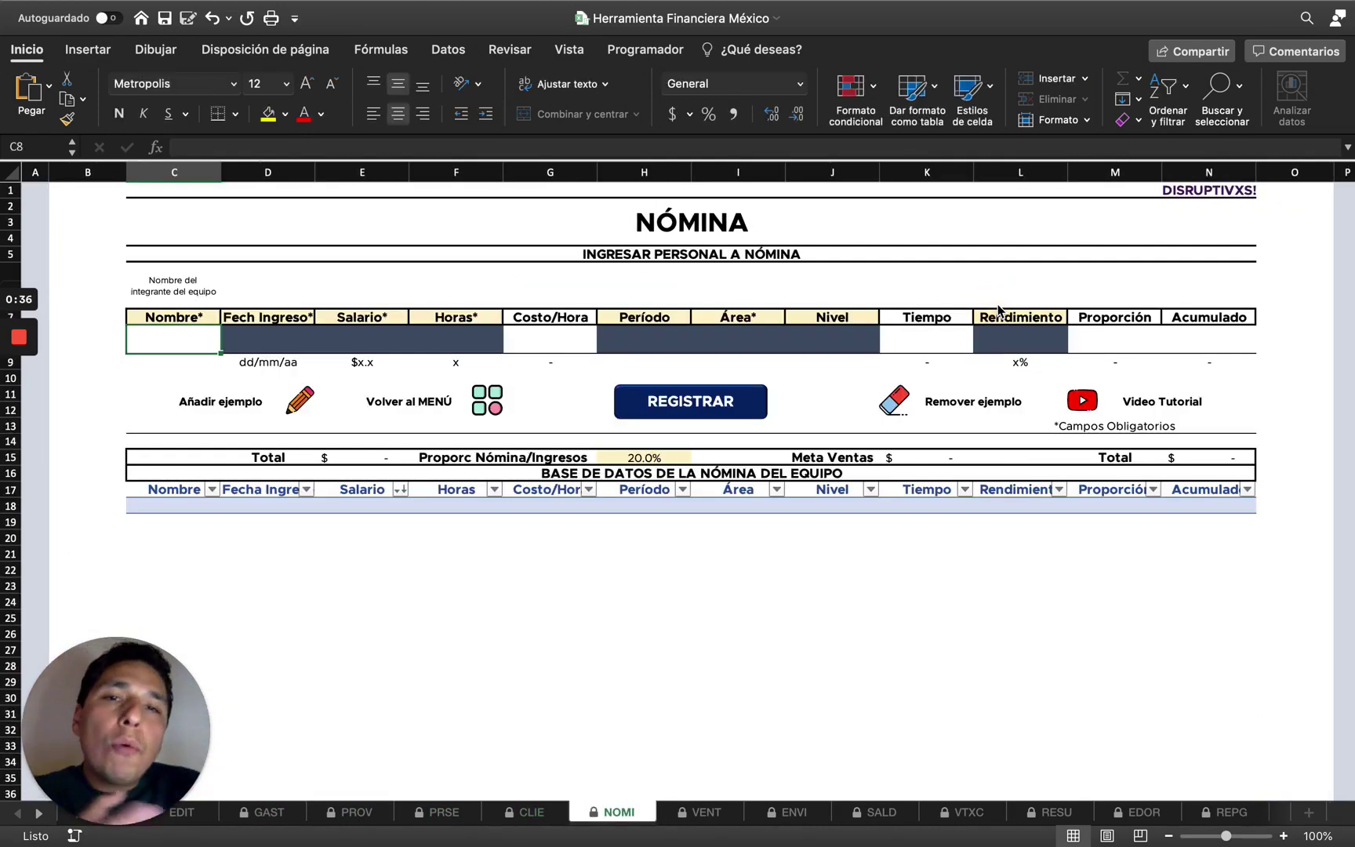
pyautogui.click(492, 400)
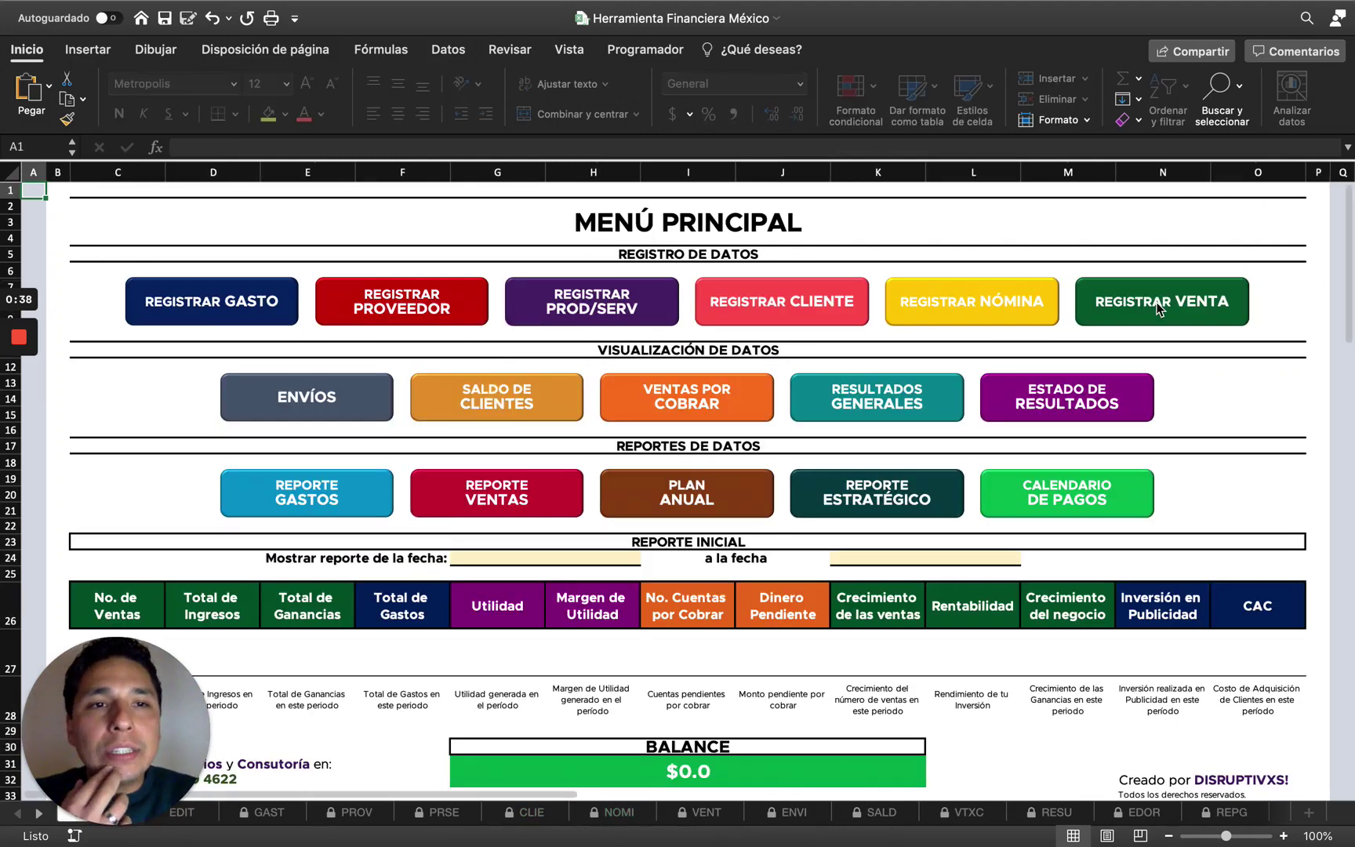
pyautogui.click(1162, 306)
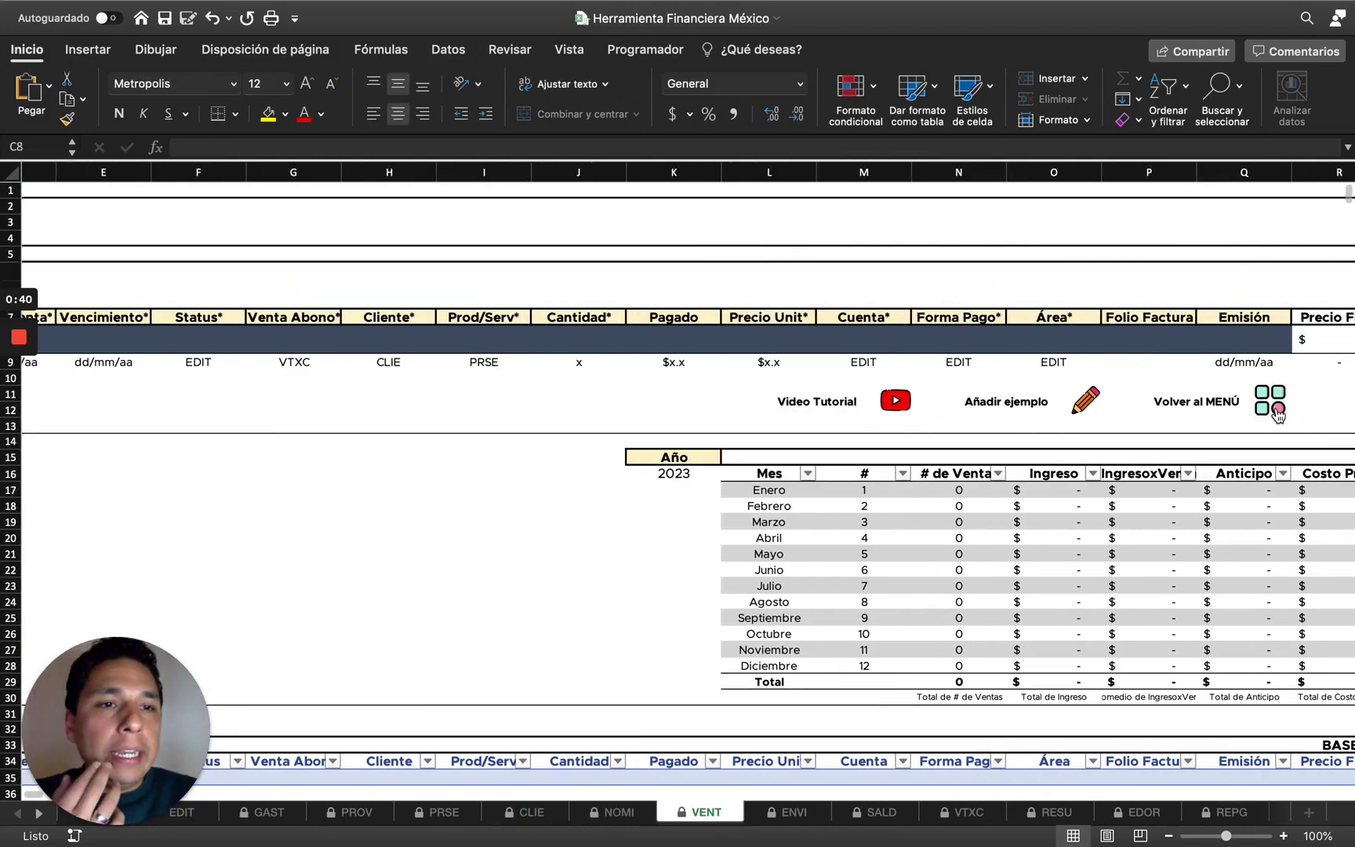
pyautogui.click(1274, 409)
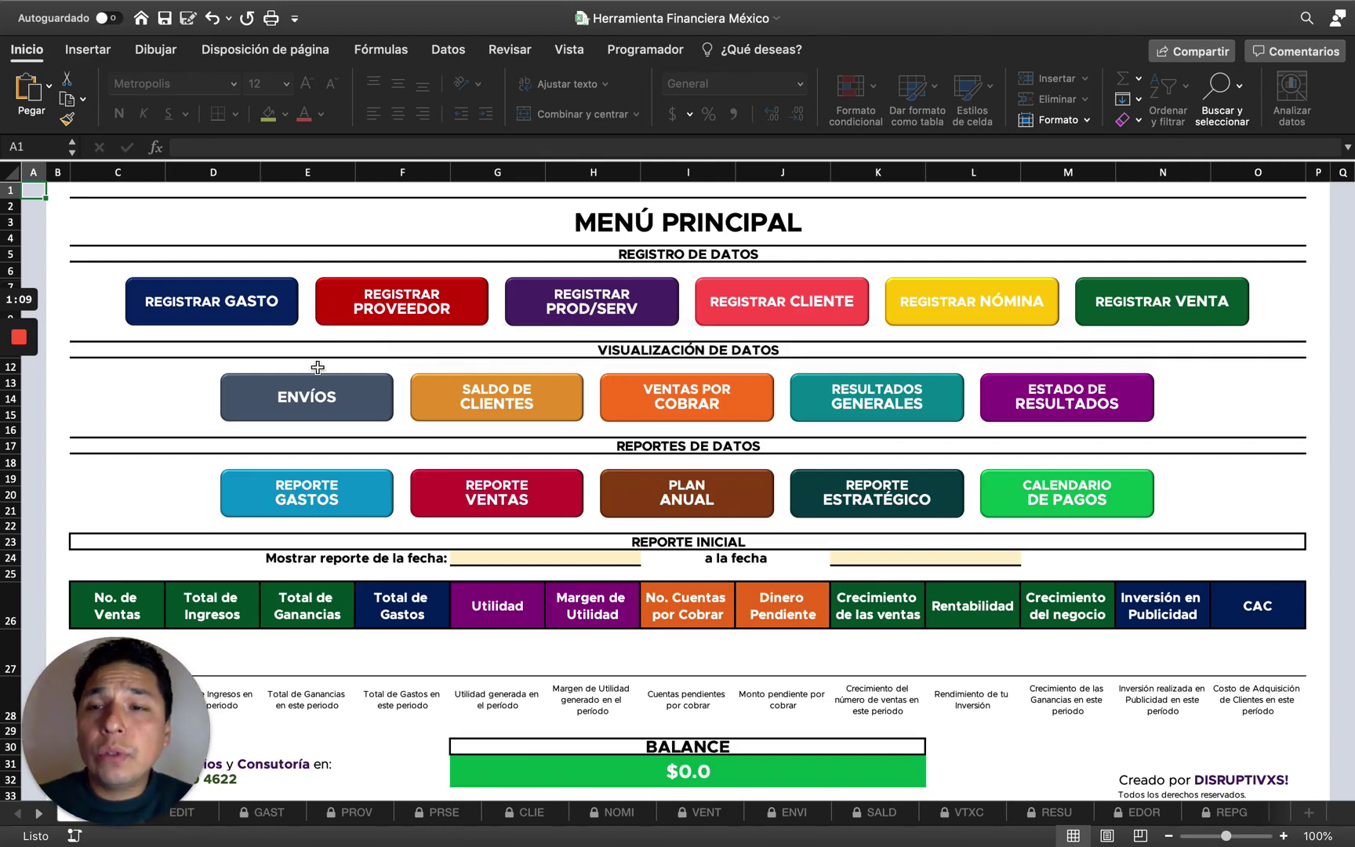
pyautogui.click(375, 315)
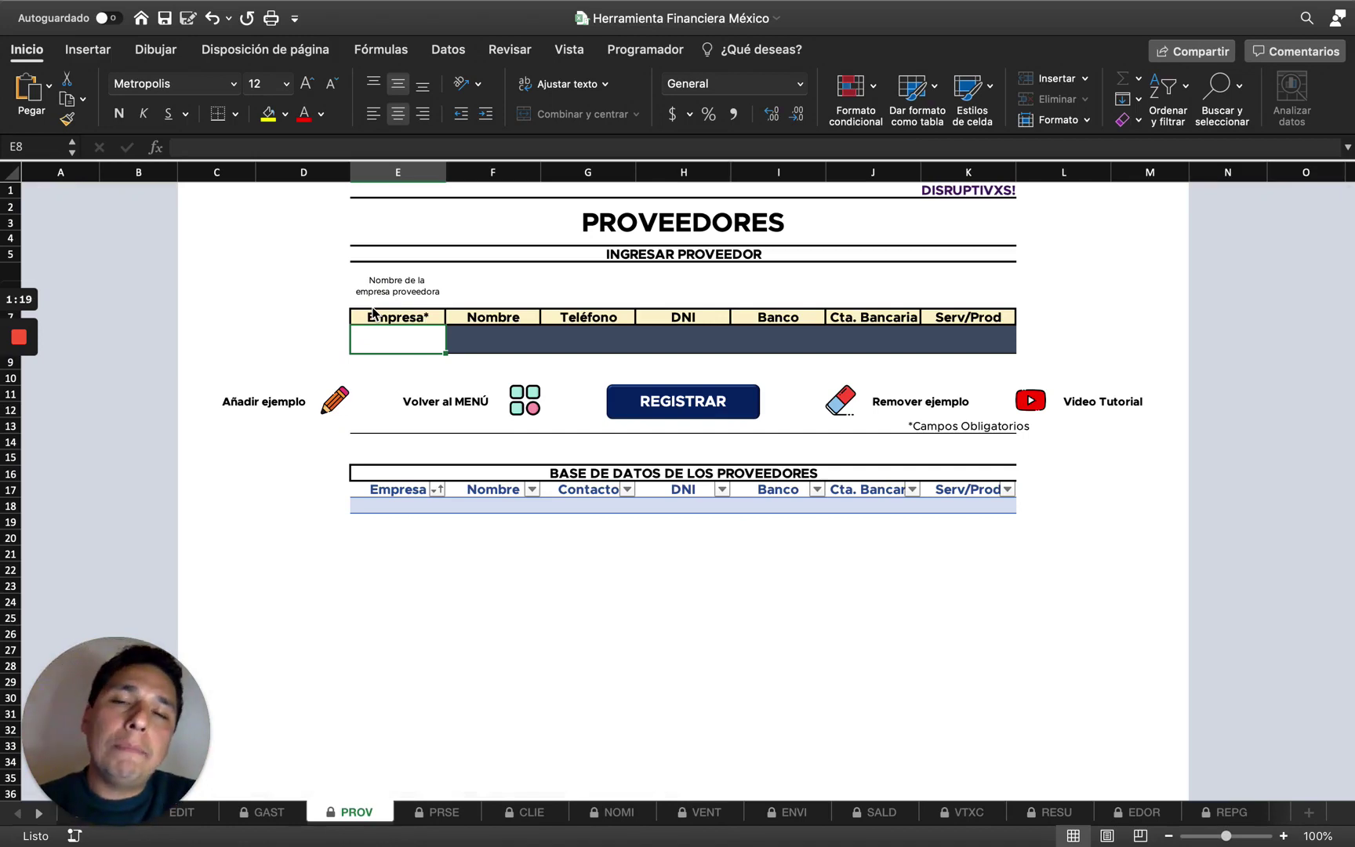
pyautogui.click(518, 406)
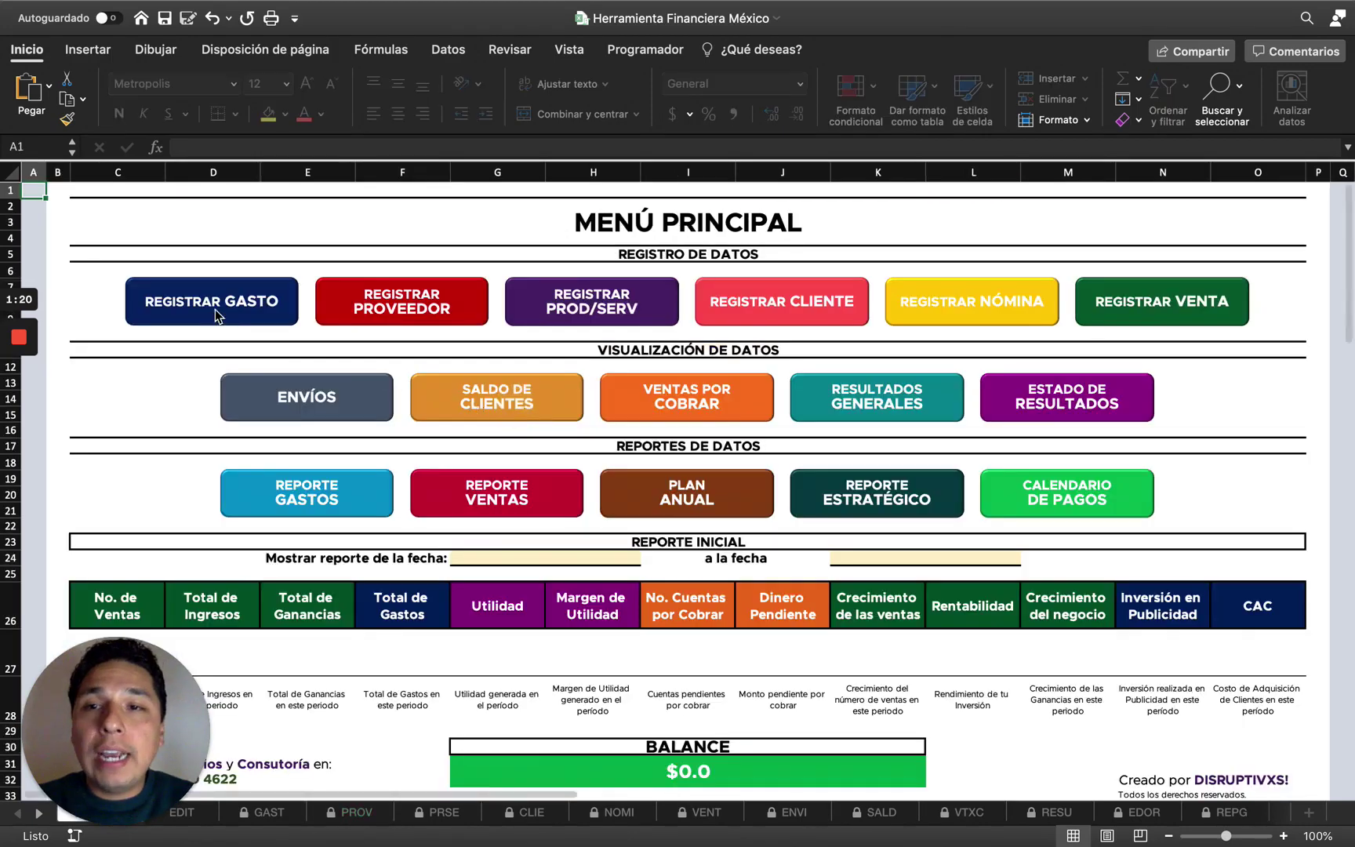
pyautogui.click(213, 306)
pyautogui.click(777, 341)
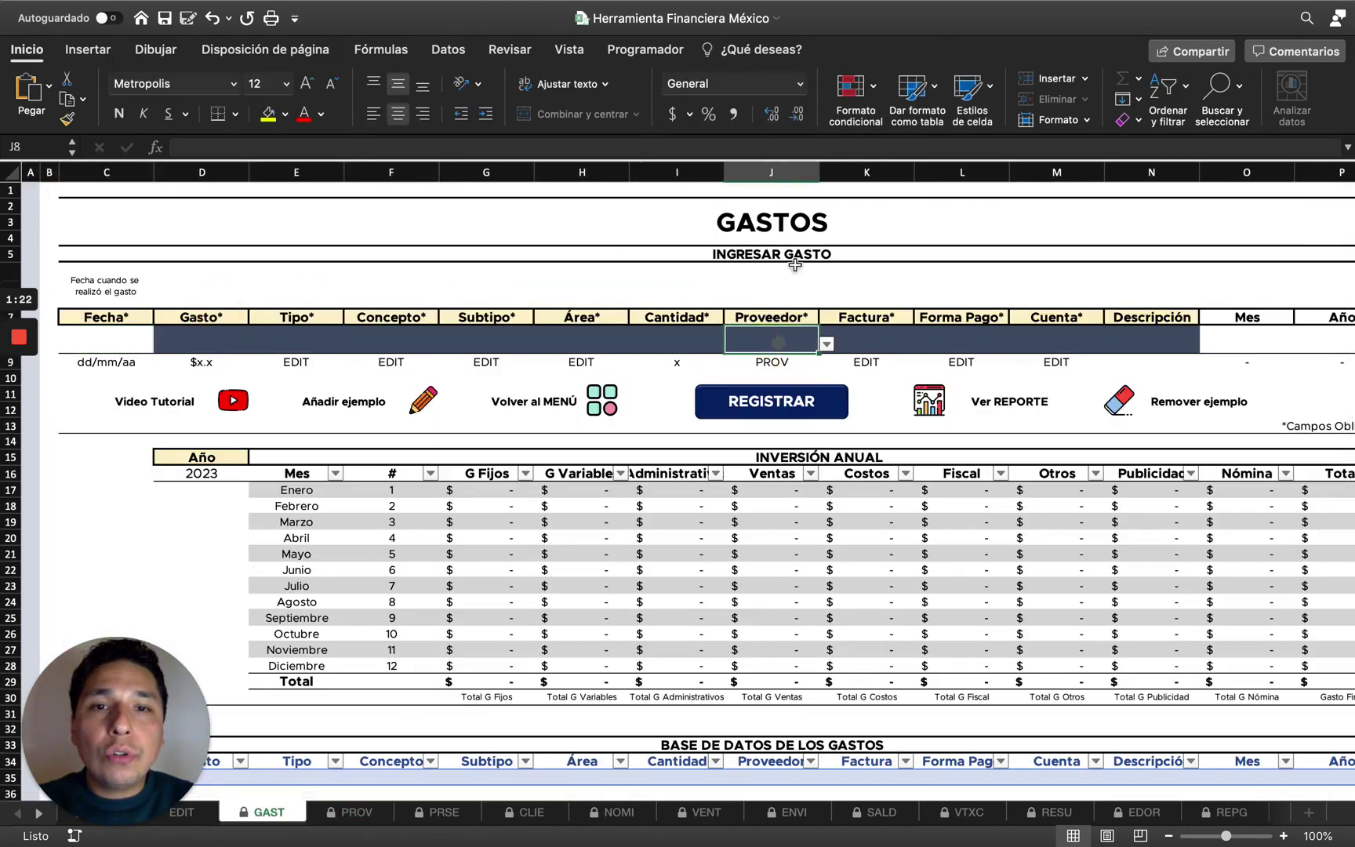
pyautogui.click(826, 343)
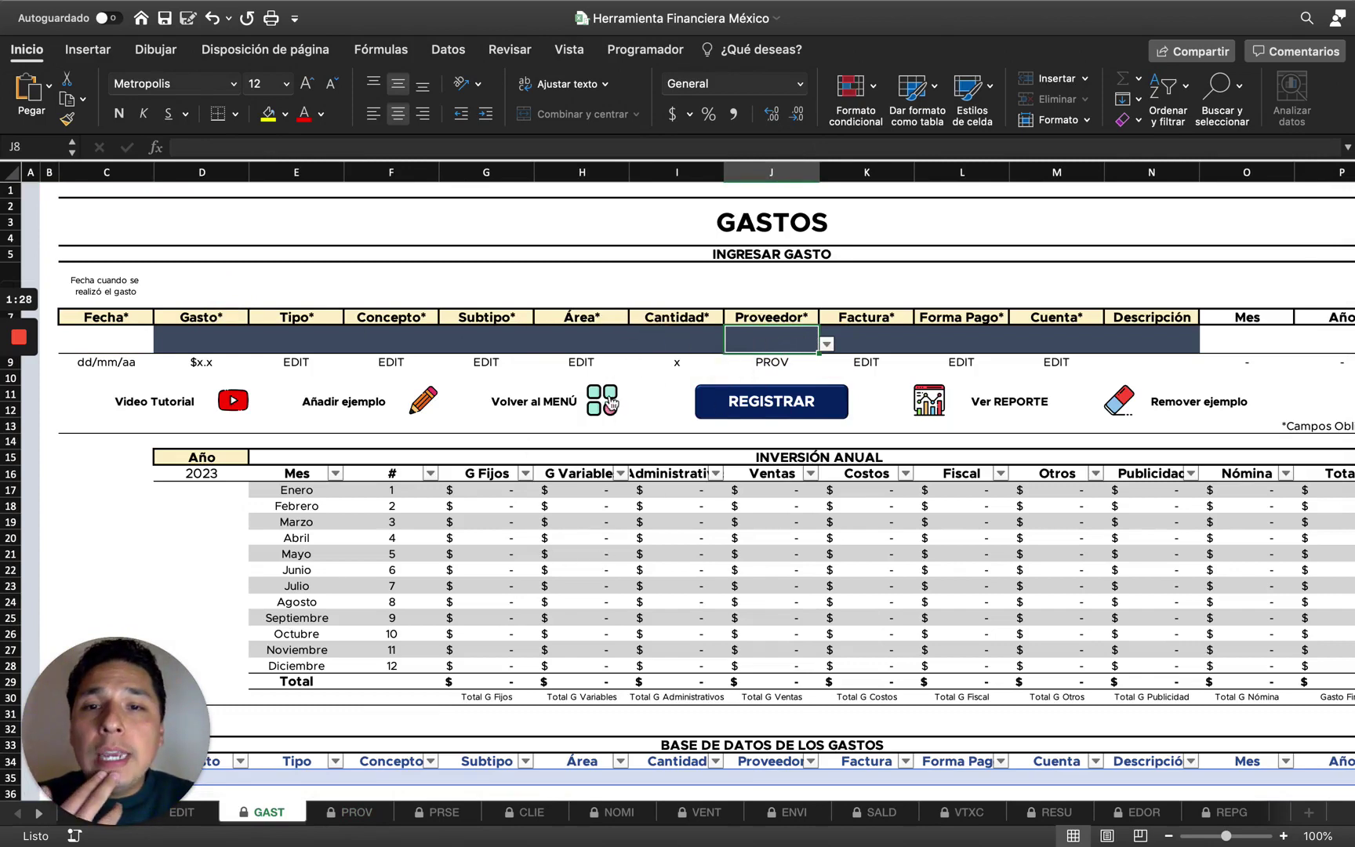
pyautogui.click(605, 400)
pyautogui.click(473, 306)
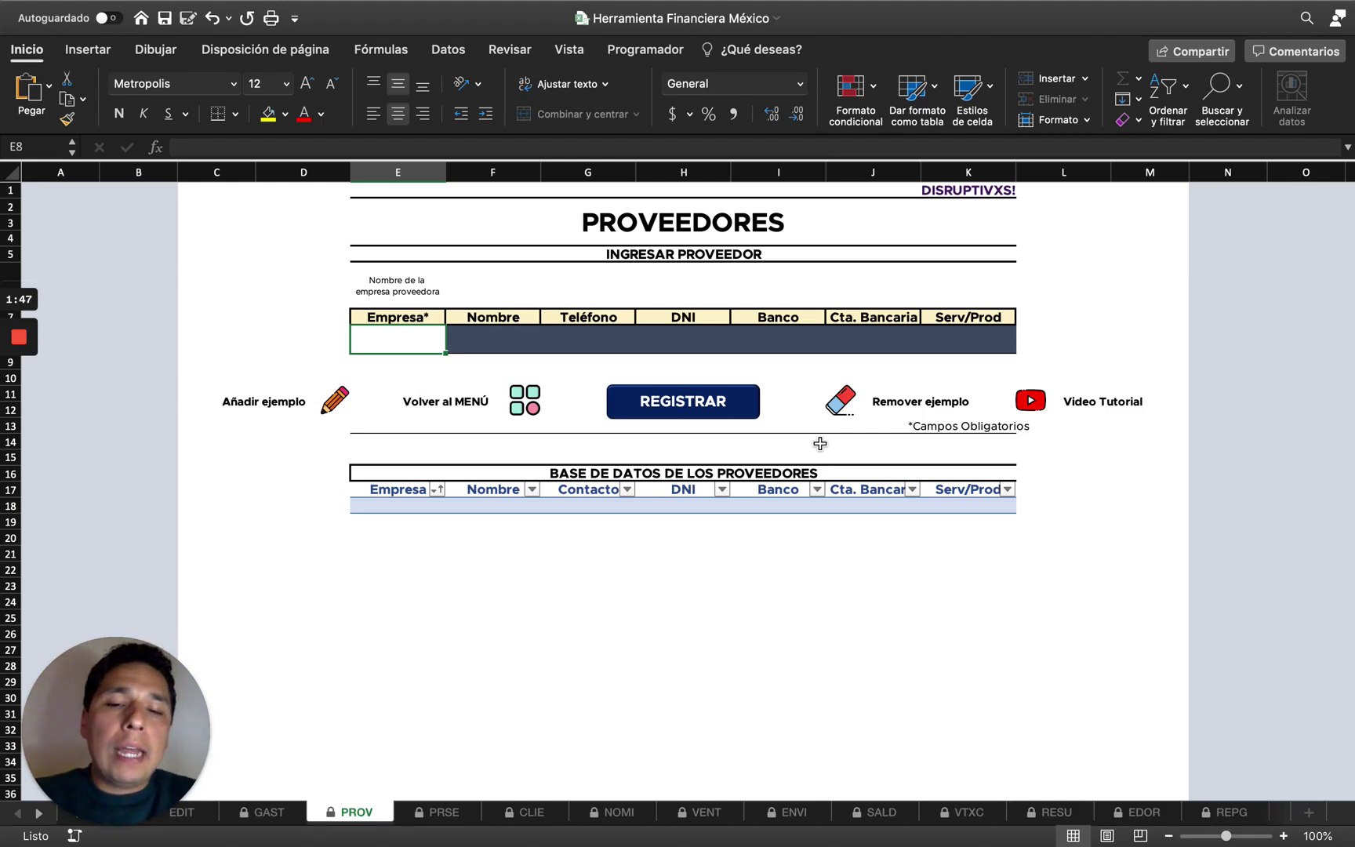
# Discard the test text typed into the Empresa cell.
pyautogui.write('fdsf')
pyautogui.press('BackSpace')
pyautogui.press('BackSpace')
pyautogui.press('BackSpace')
pyautogui.press('BackSpace')
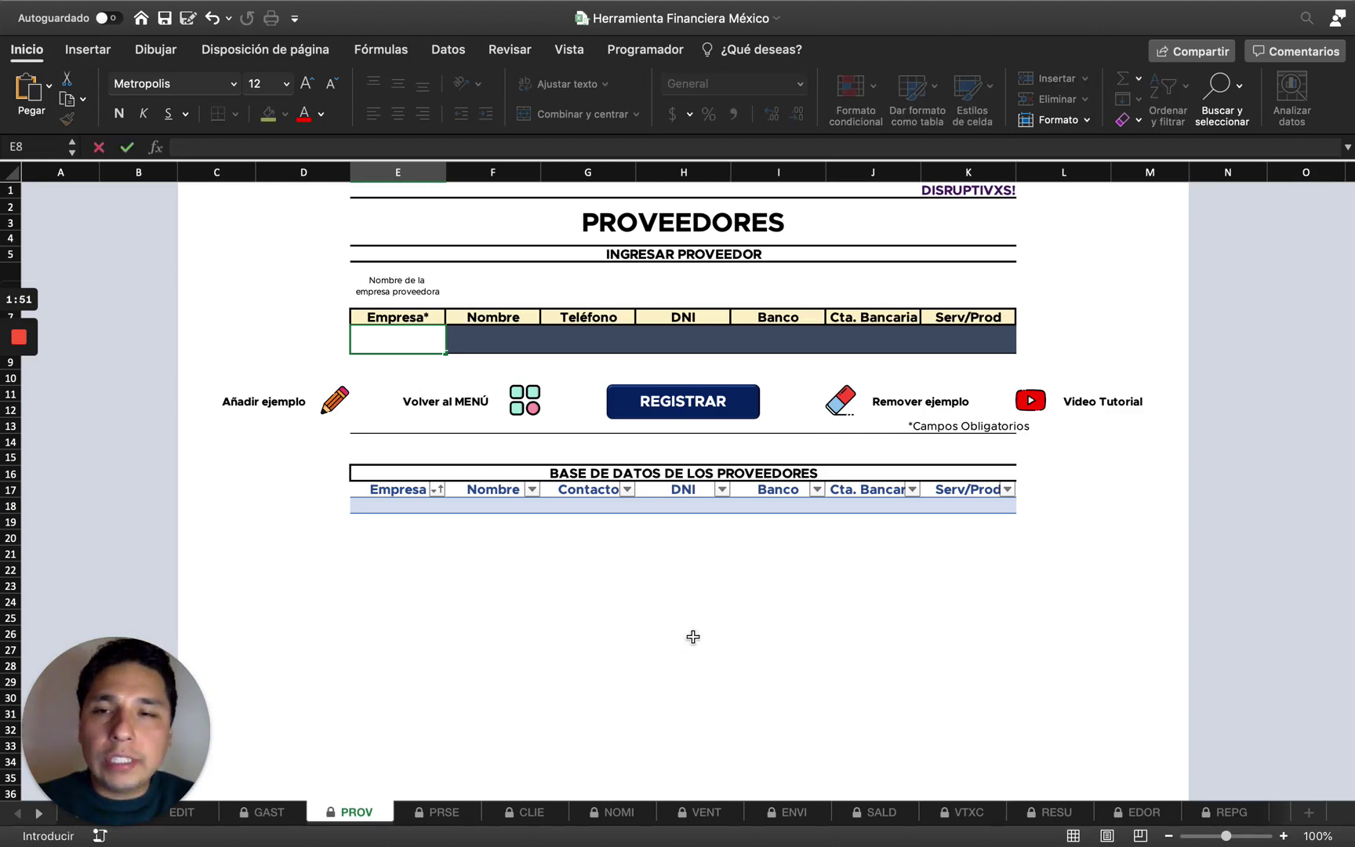
pyautogui.click(420, 322)
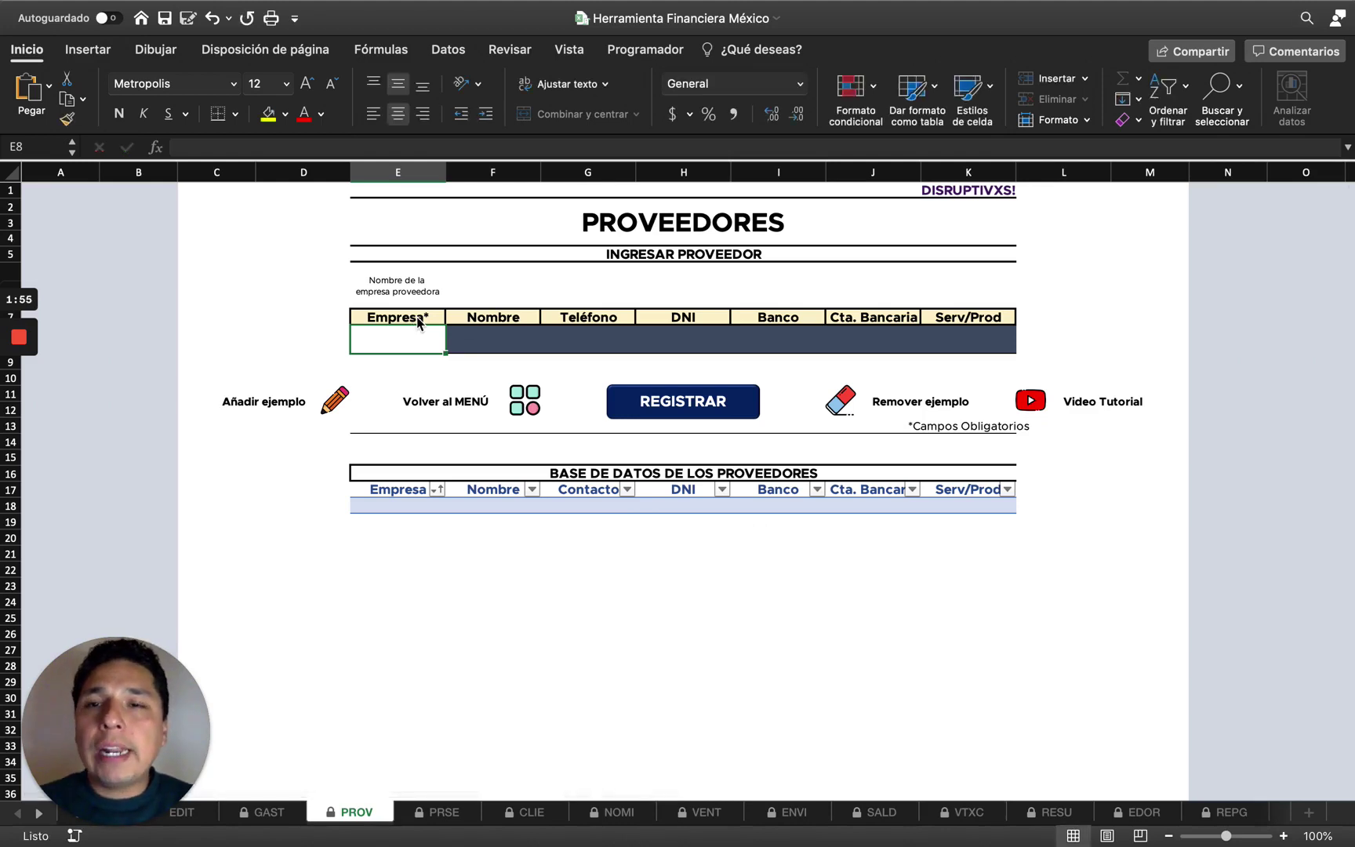
# Switch to the GASTOS sheet, inspect its header row, and move to the Fecha entry cell C8.
pyautogui.click(276, 812)
pyautogui.click(123, 319)
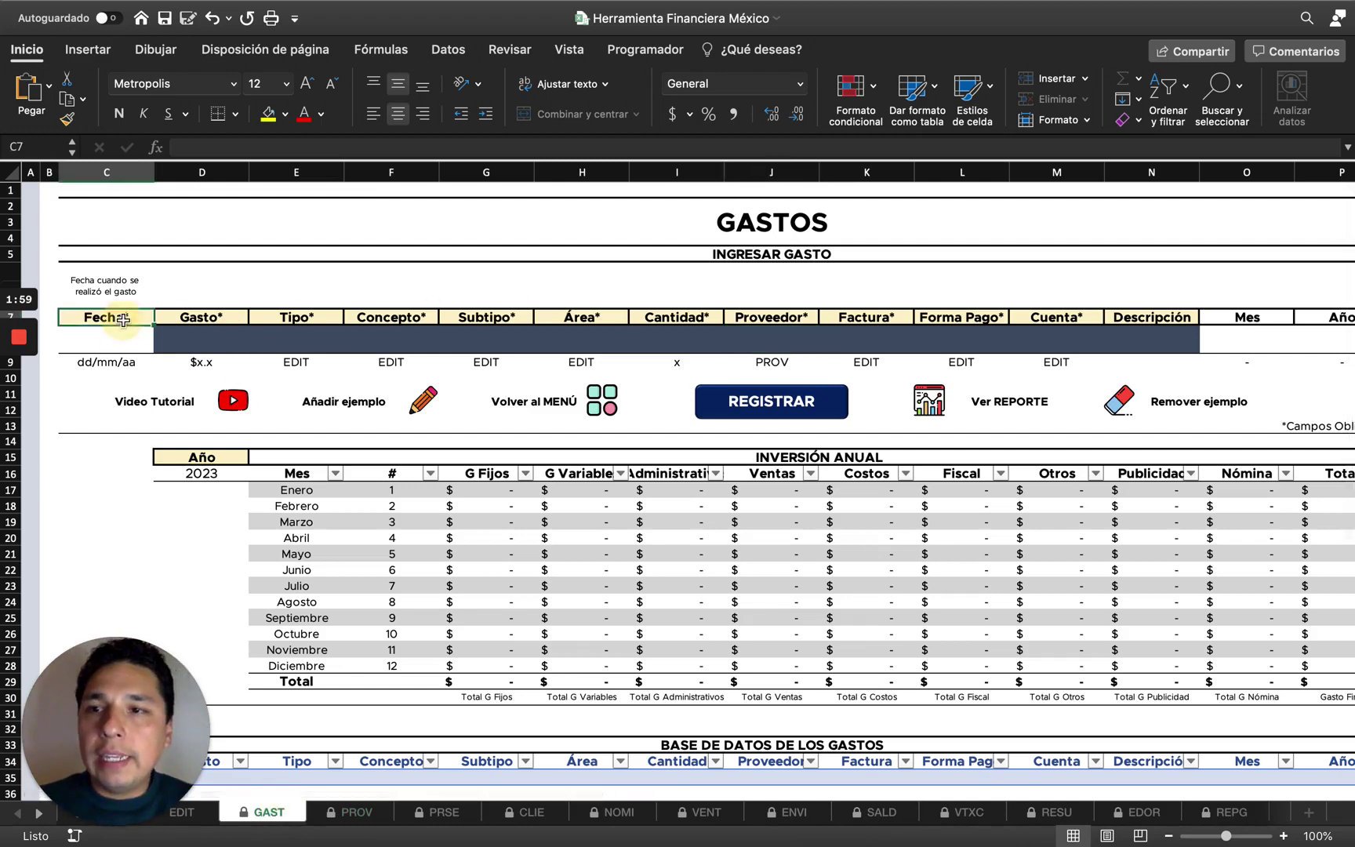
pyautogui.keyDown('shift'); pyautogui.click(1126, 314); pyautogui.keyUp('shift')
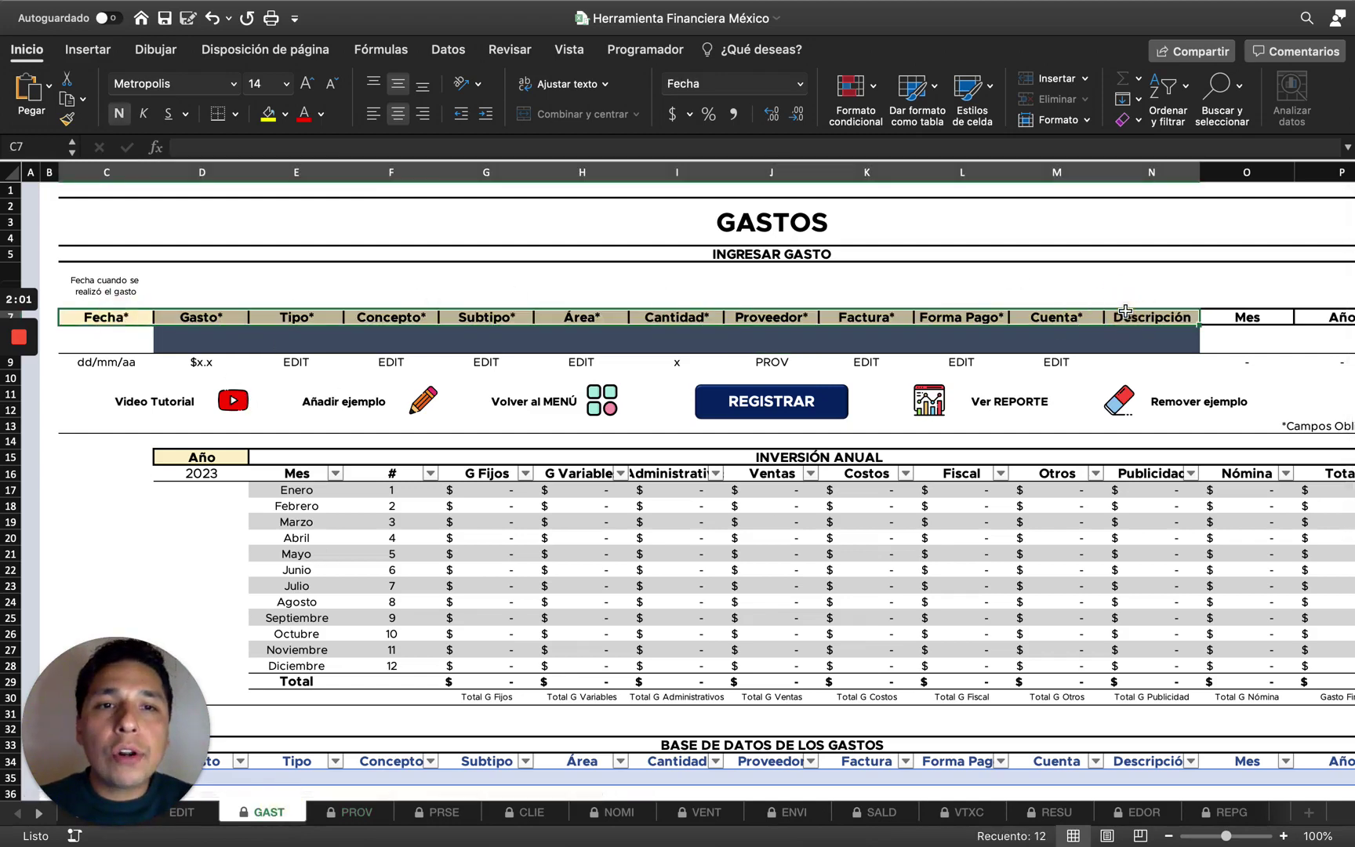
pyautogui.press('Left')
pyautogui.press('Right')
pyautogui.press('Right')
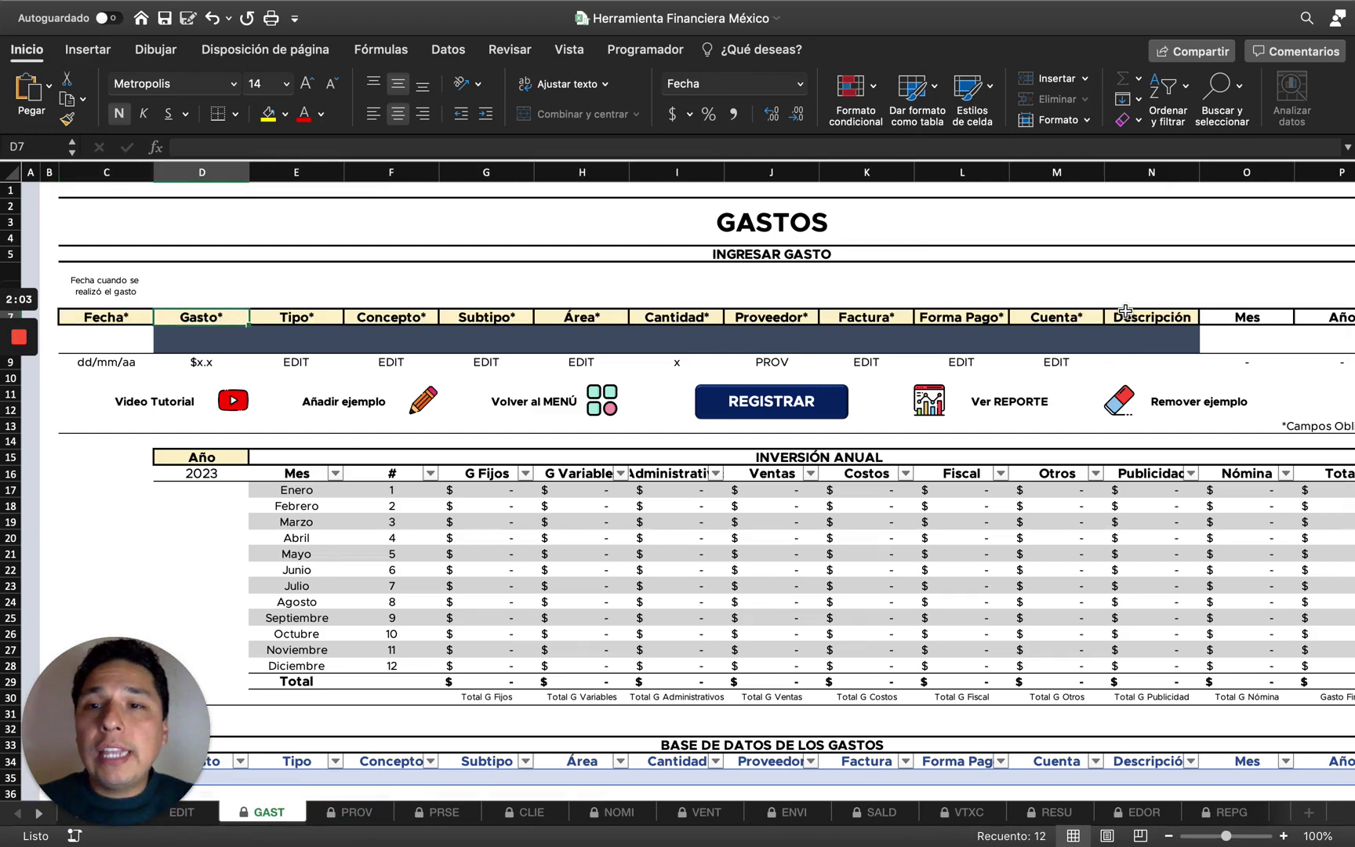
pyautogui.press('Left')
pyautogui.press('Left')
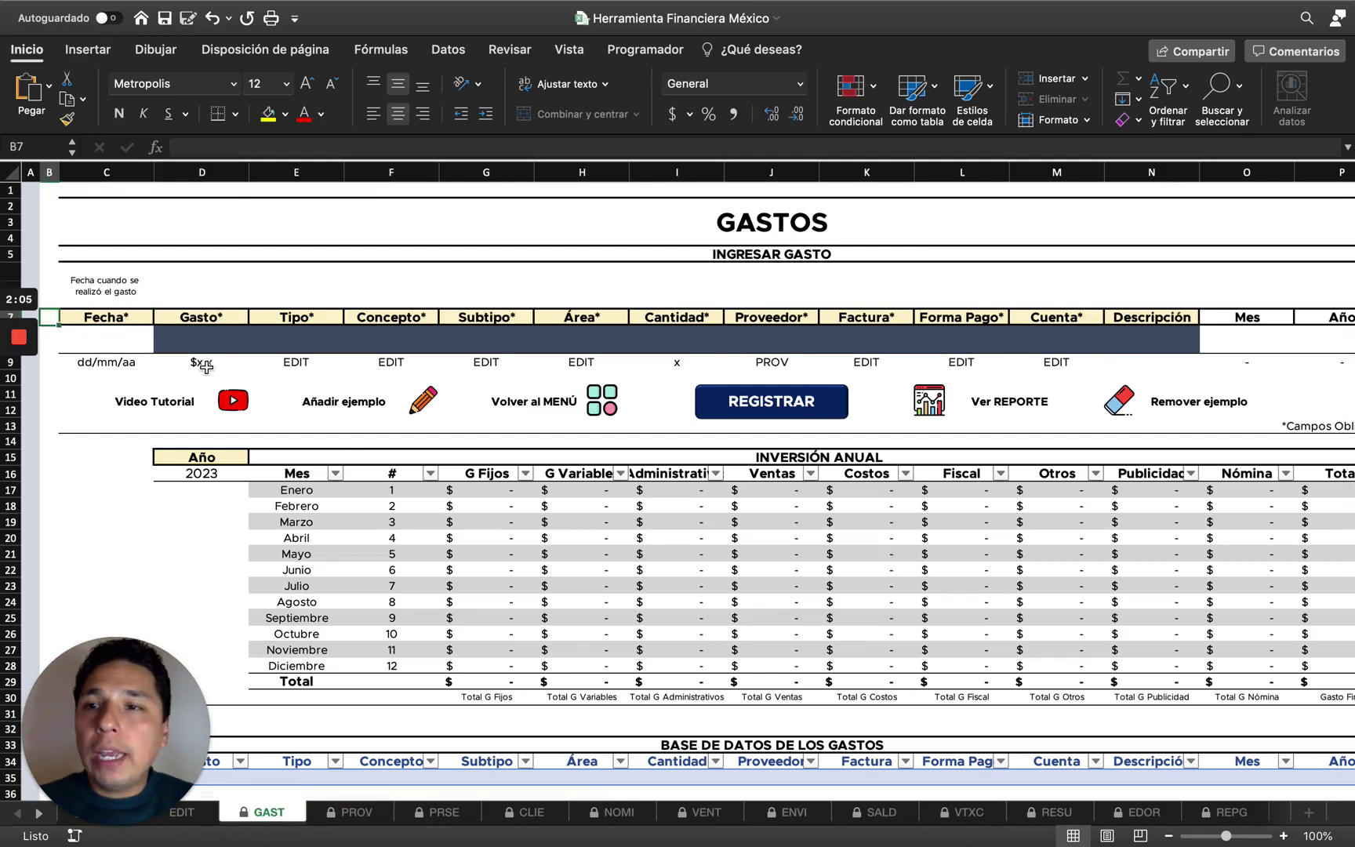
pyautogui.click(110, 319)
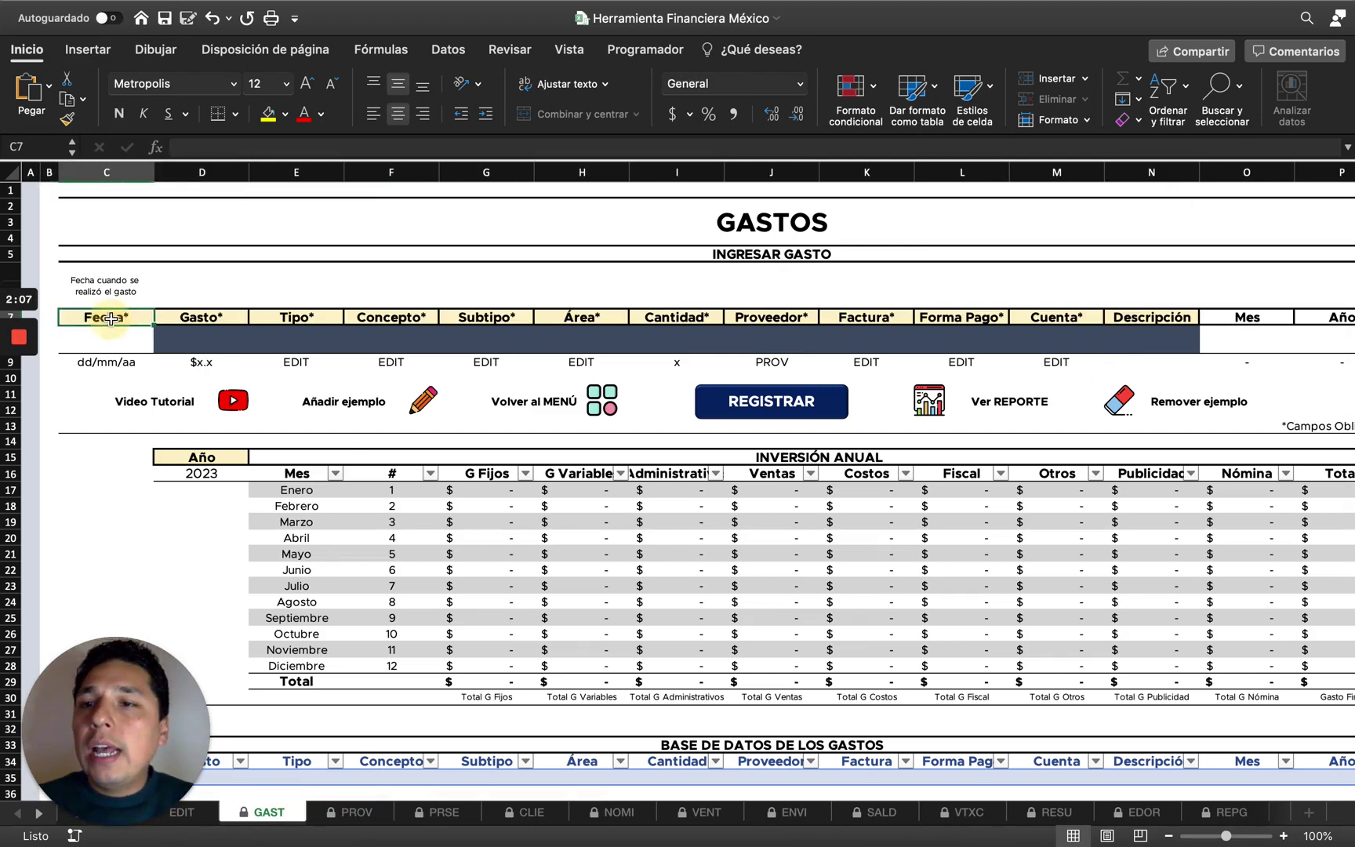
pyautogui.press('Down')
# Step along row 8 to Mes, confirm it is locked by trying to delete it, and dismiss the warning.
pyautogui.press('Right')
pyautogui.press('Right')
pyautogui.press('Right')
pyautogui.press('Right')
pyautogui.press('Right')
pyautogui.press('Right')
pyautogui.press('Right')
pyautogui.press('Right')
pyautogui.press('Right')
pyautogui.press('Right')
pyautogui.press('Right')
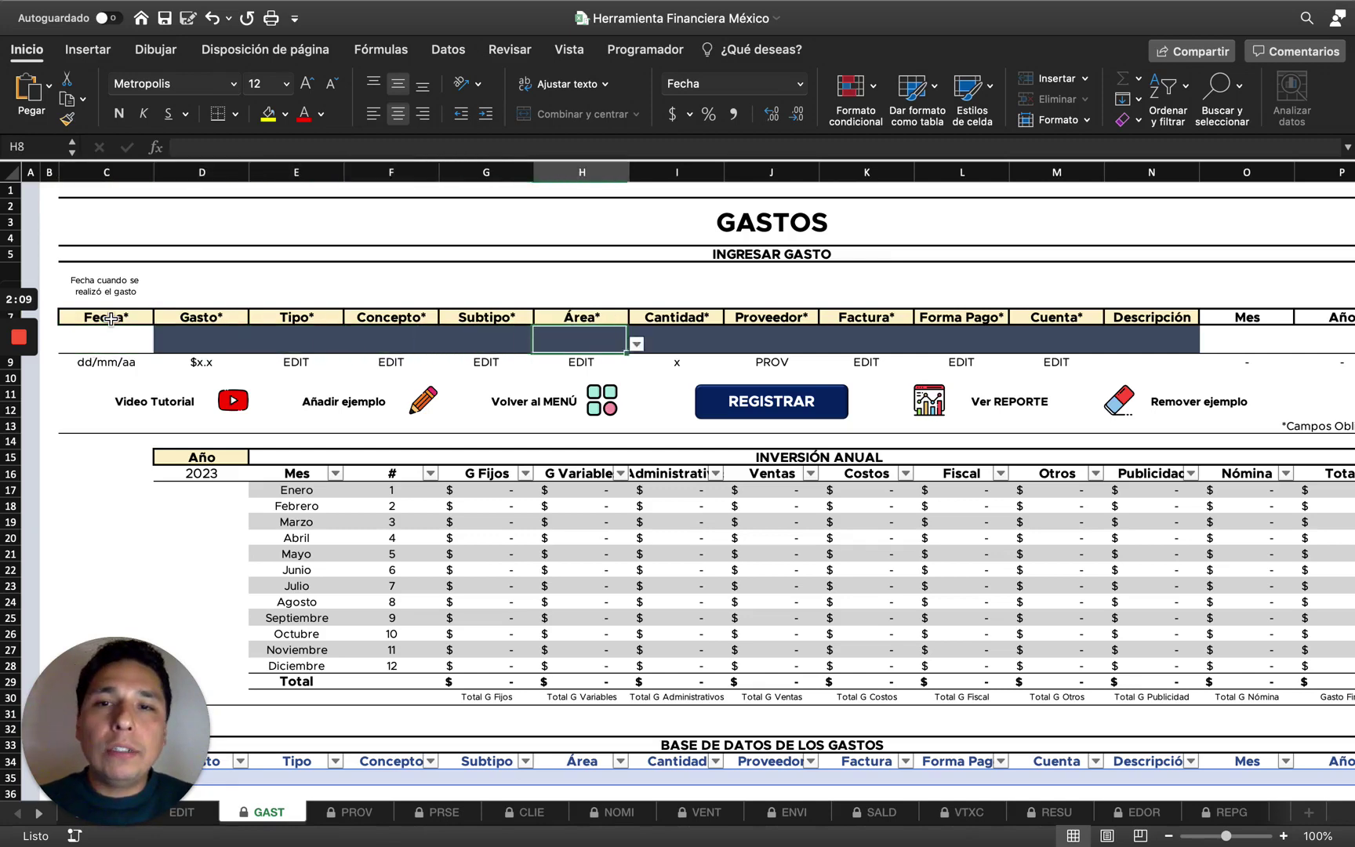
pyautogui.hscroll(6, 117, 302)
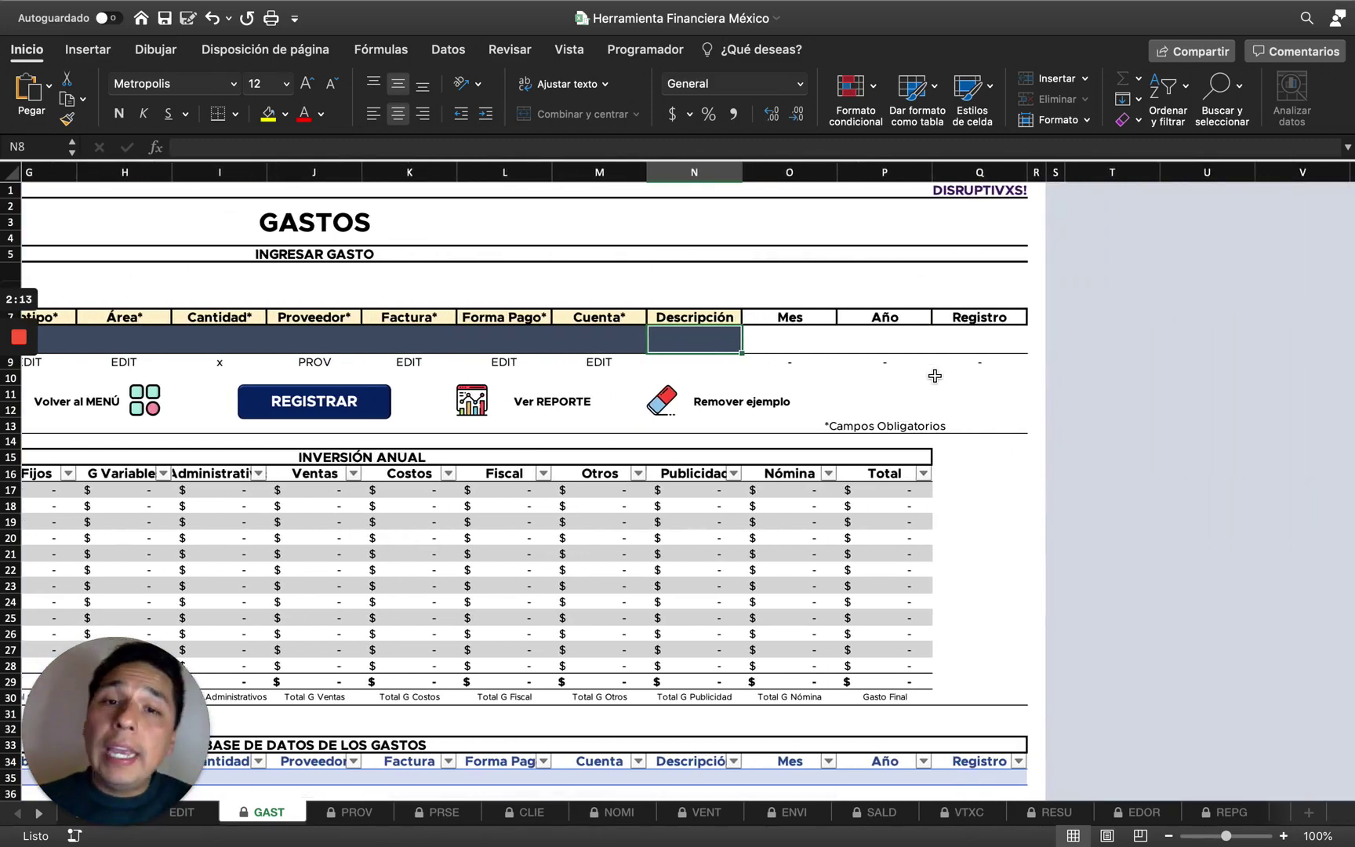
pyautogui.press('Right')
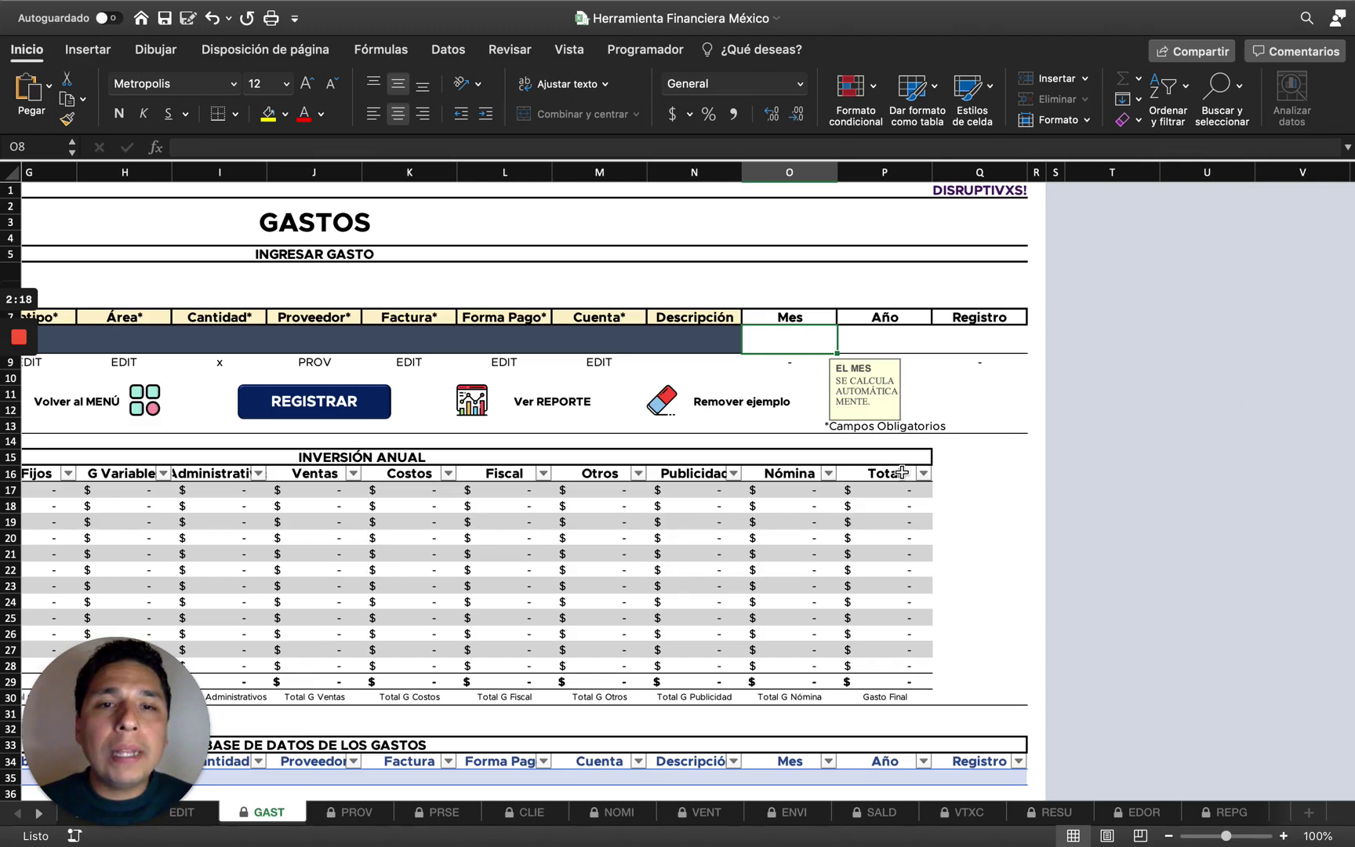
pyautogui.press('Delete')
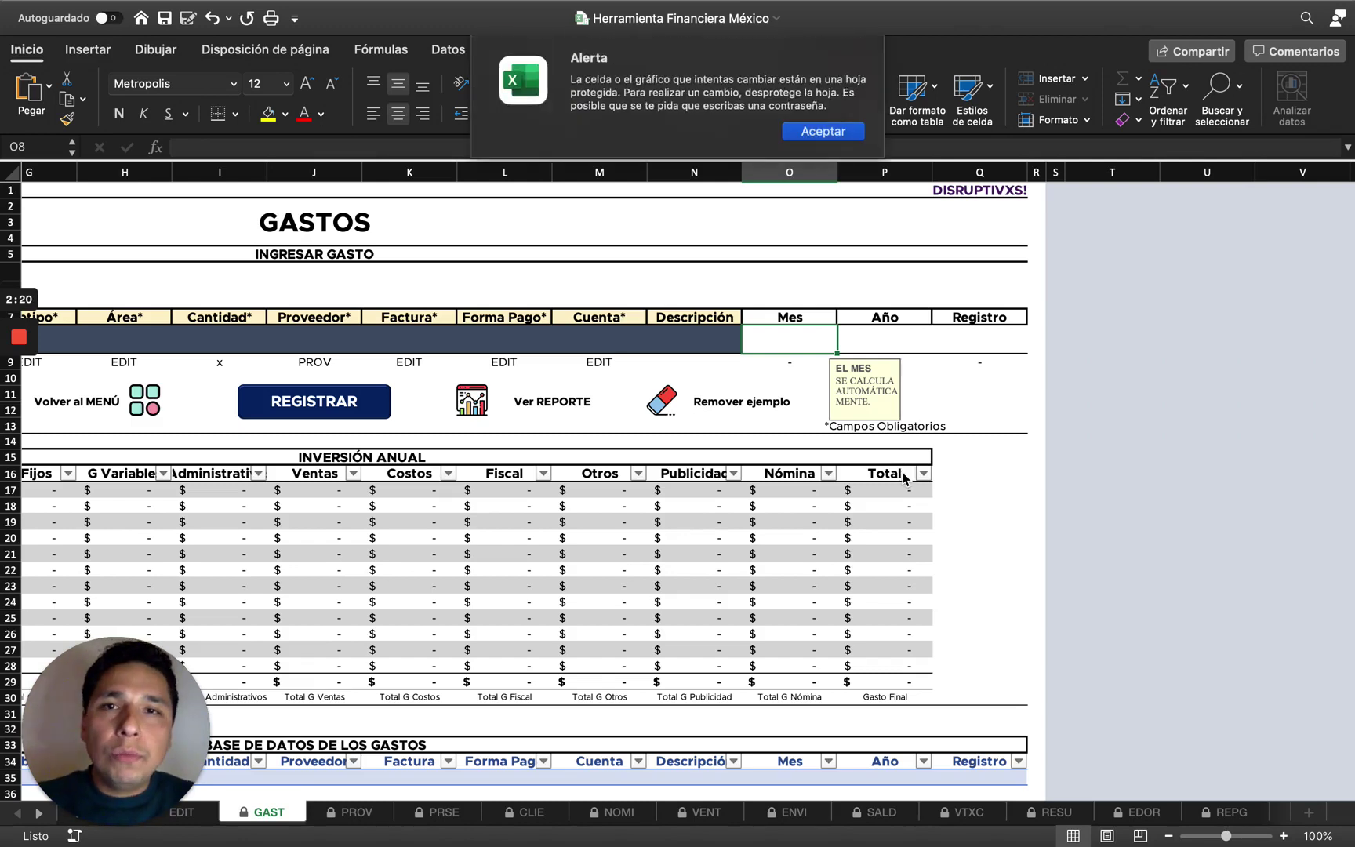
pyautogui.click(823, 131)
pyautogui.press('Right')
pyautogui.press('Right')
pyautogui.press('Left')
pyautogui.press('Left')
pyautogui.press('Left')
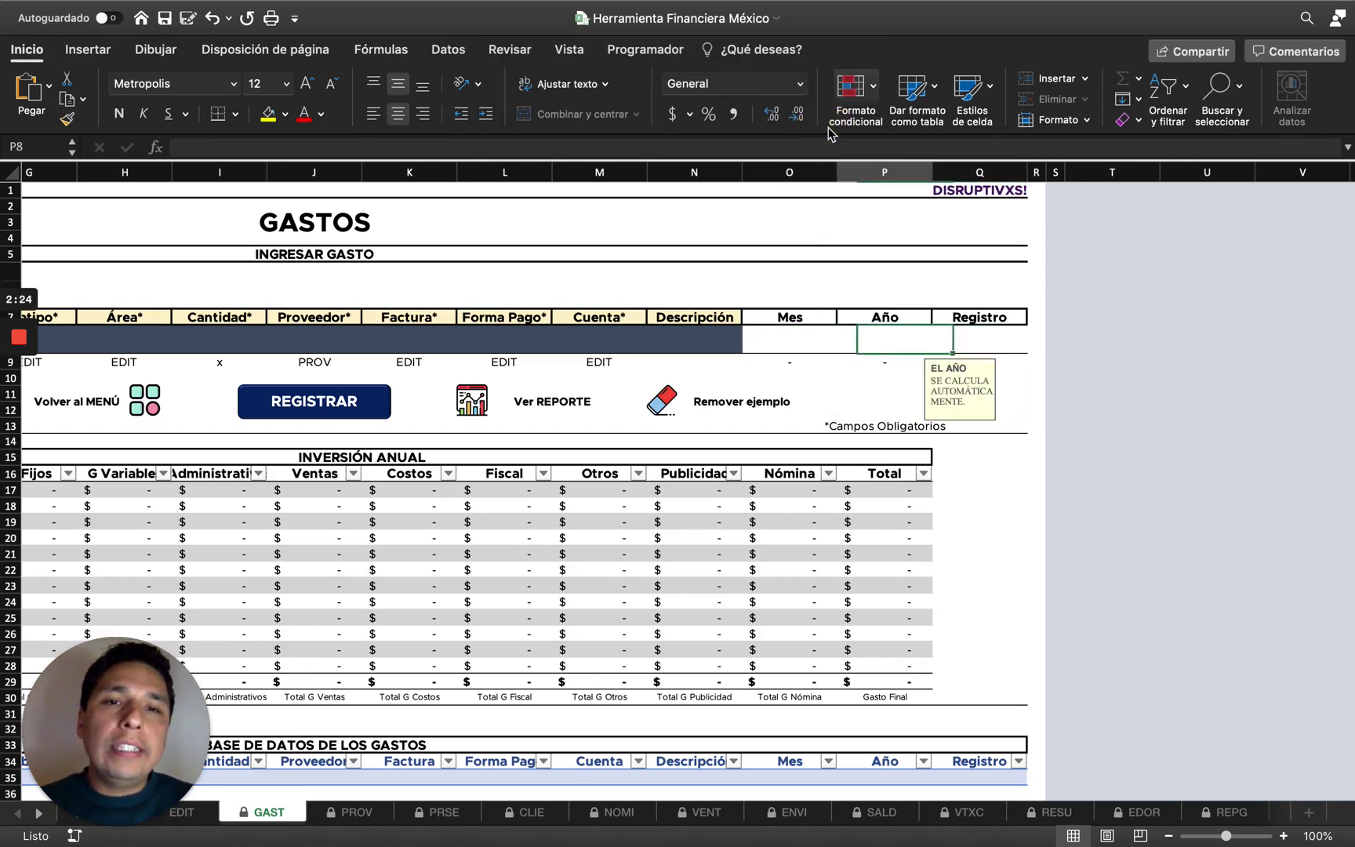
# Read the note on the Año field, then return to the Fecha entry cell and the expense row.
pyautogui.press('Right')
pyautogui.press('Right')
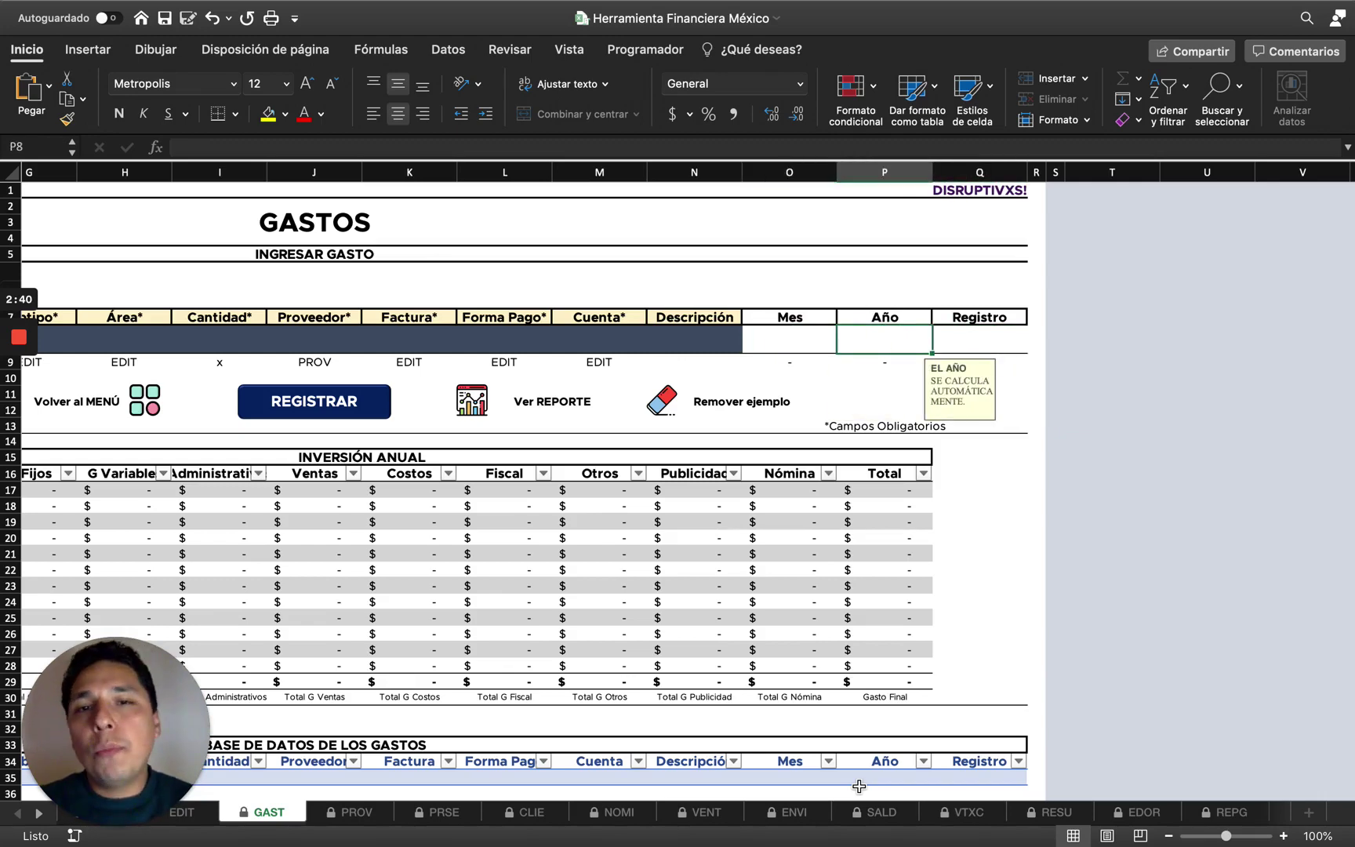
pyautogui.hscroll(-10, 859, 785)
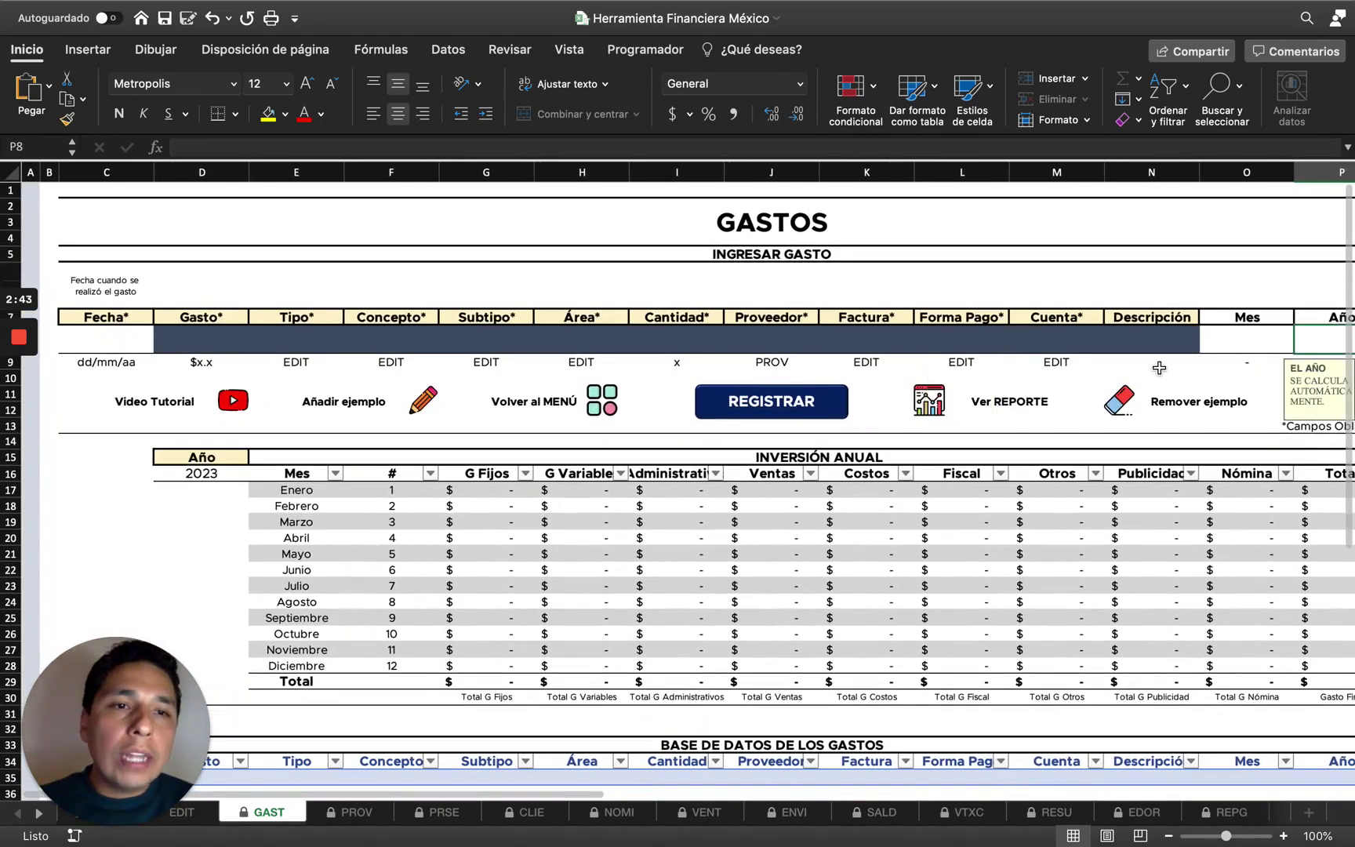
pyautogui.click(1154, 343)
pyautogui.click(102, 336)
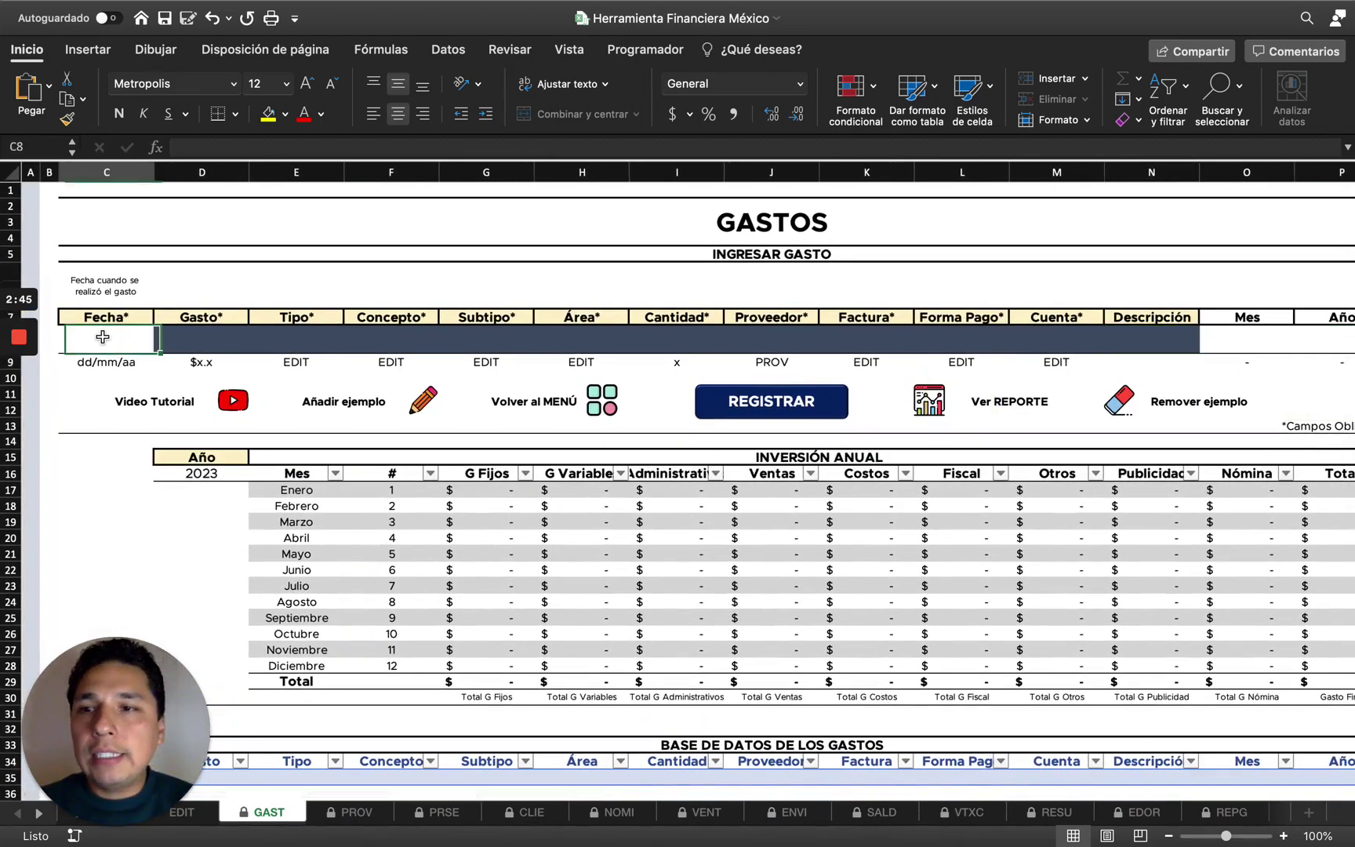
pyautogui.keyDown('shift'); pyautogui.click(1138, 335); pyautogui.keyUp('shift')
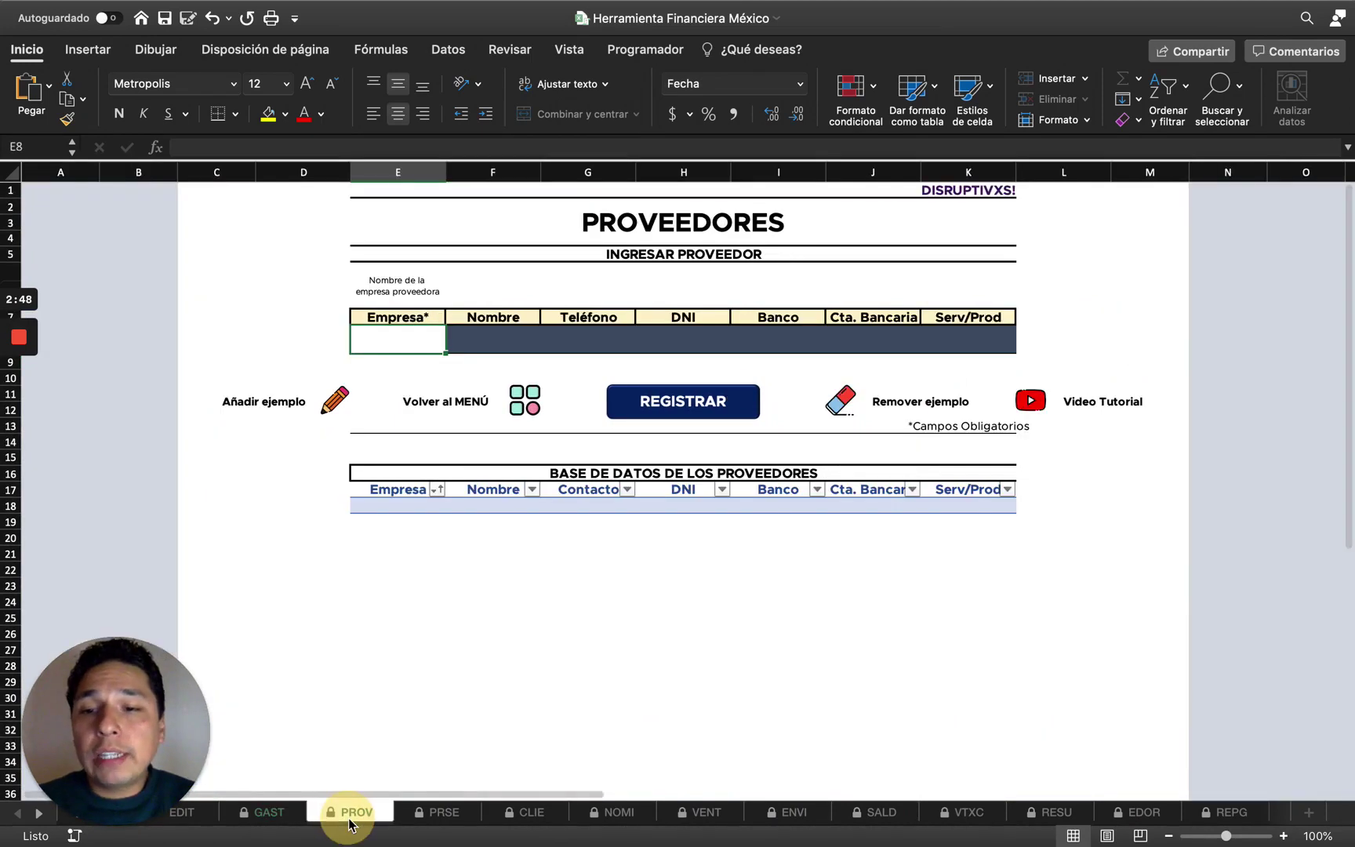
# Go to the PROV sheet and select the Empresa cell E8 in the entry row.
pyautogui.click(369, 812)
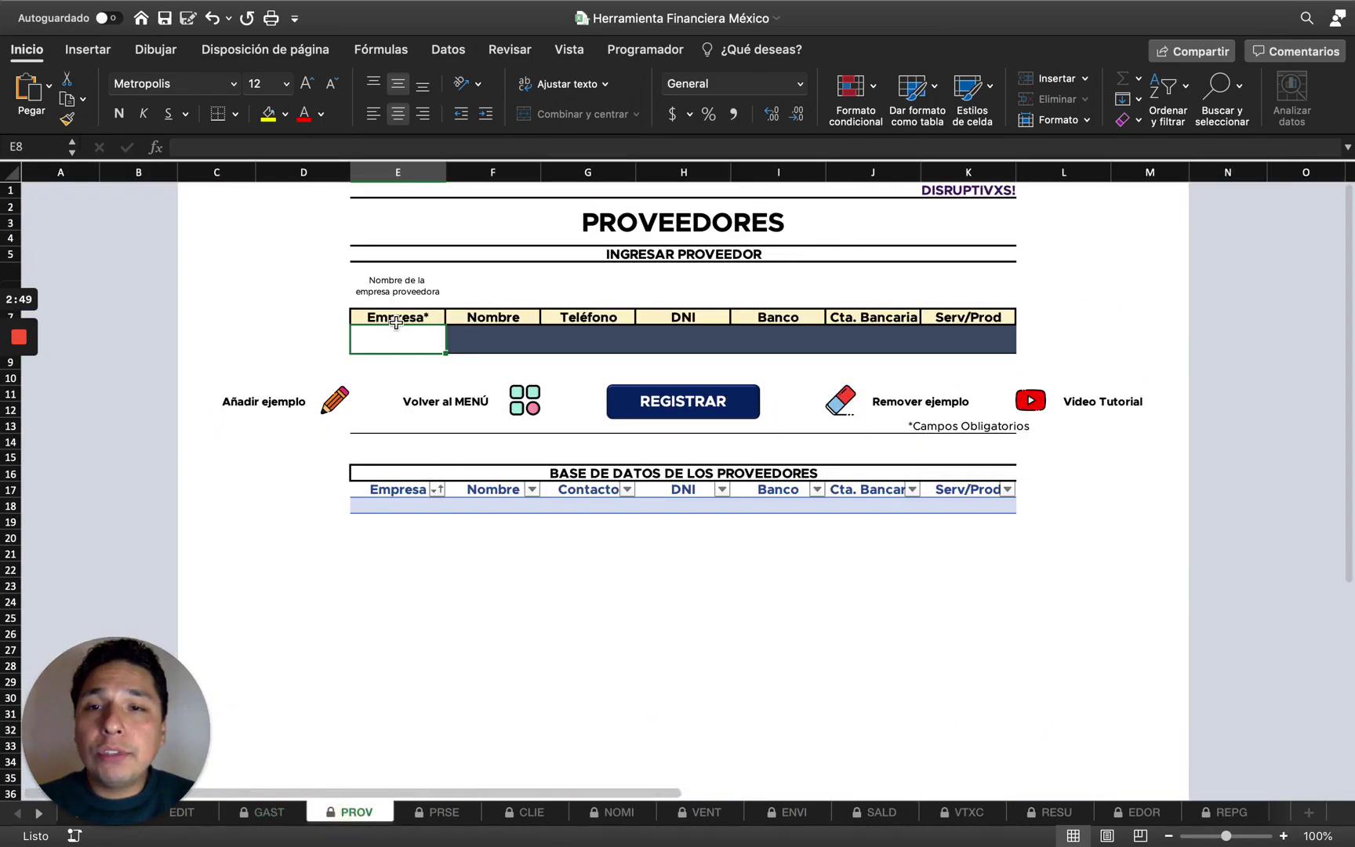
pyautogui.press('Left')
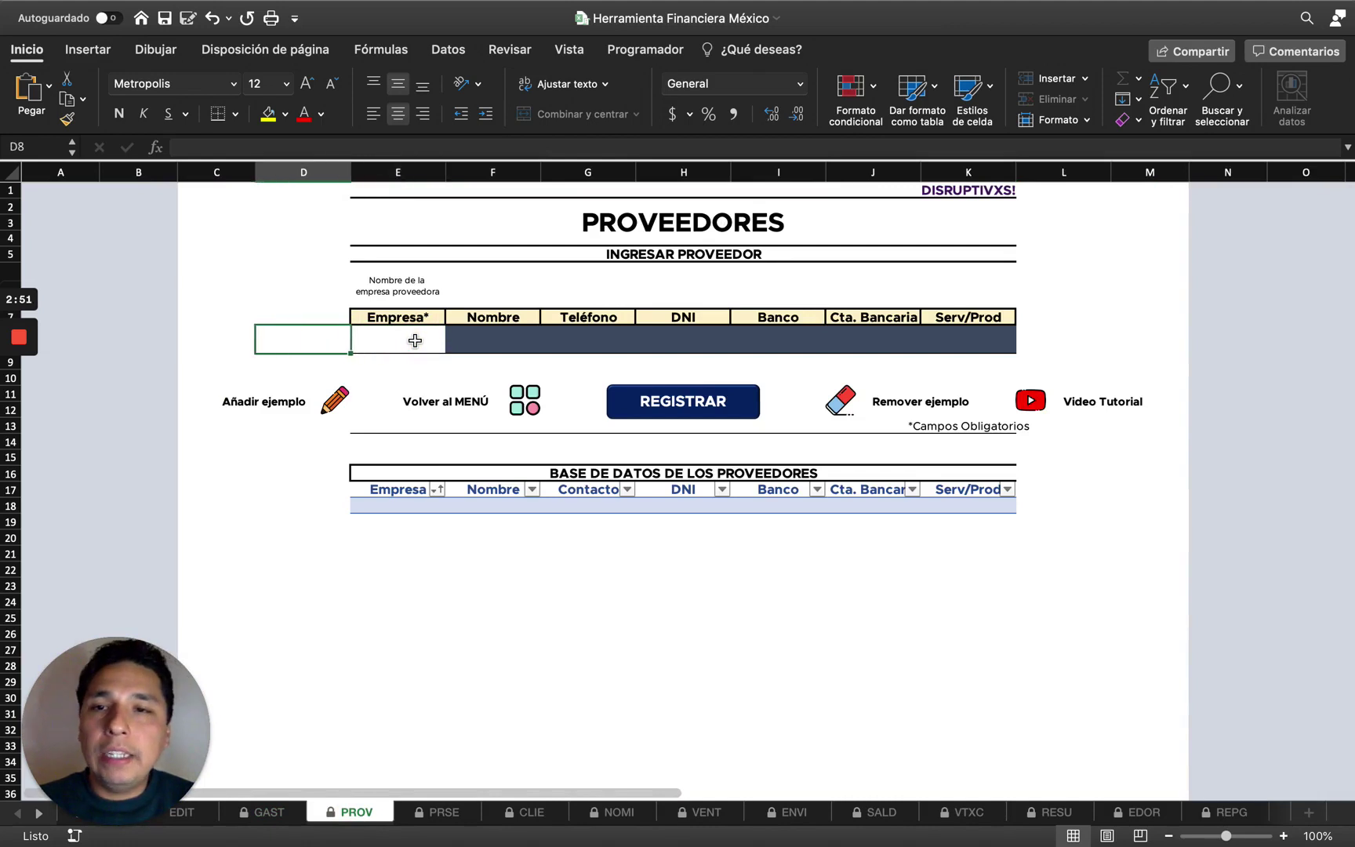
pyautogui.click(415, 340)
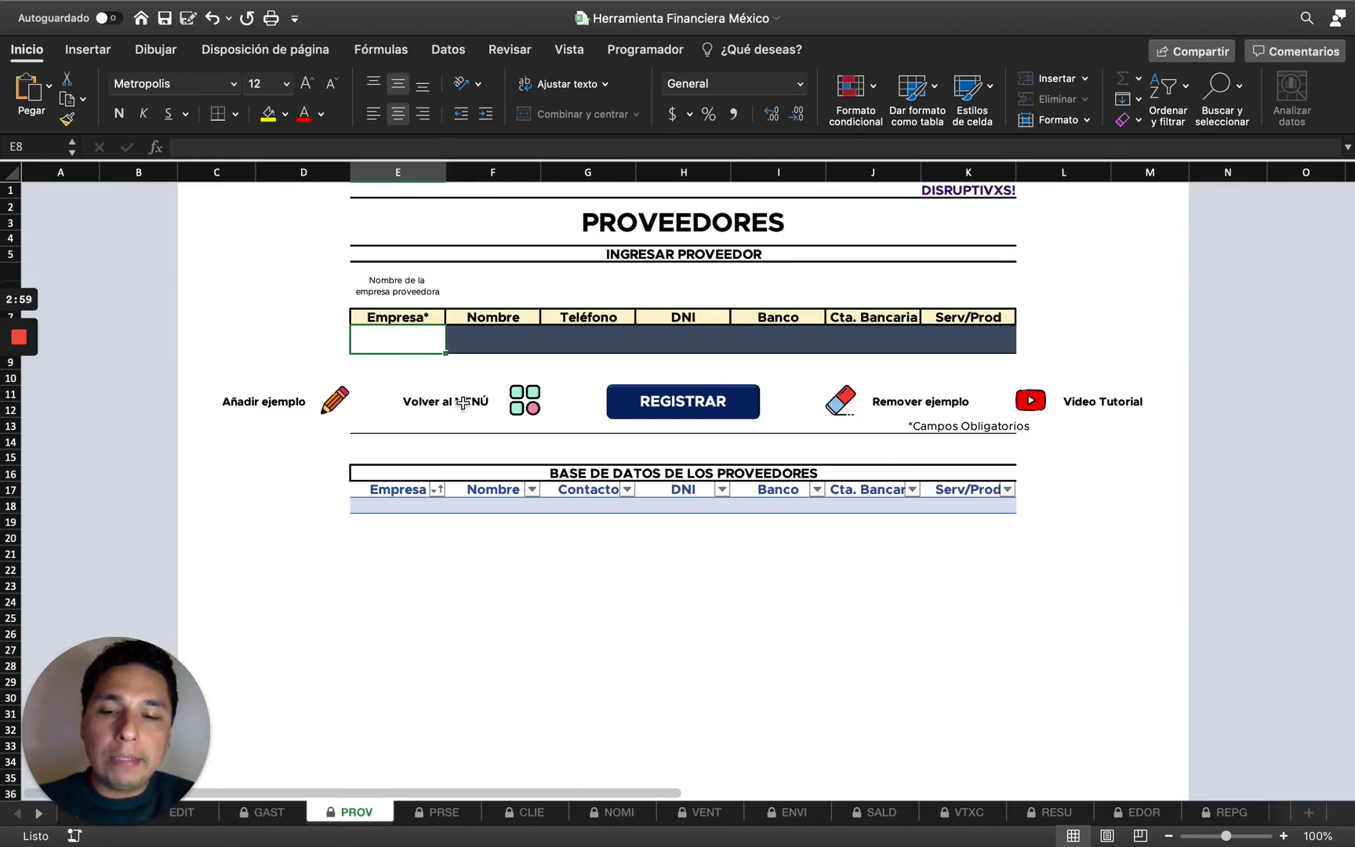
pyautogui.write('Empresa P')
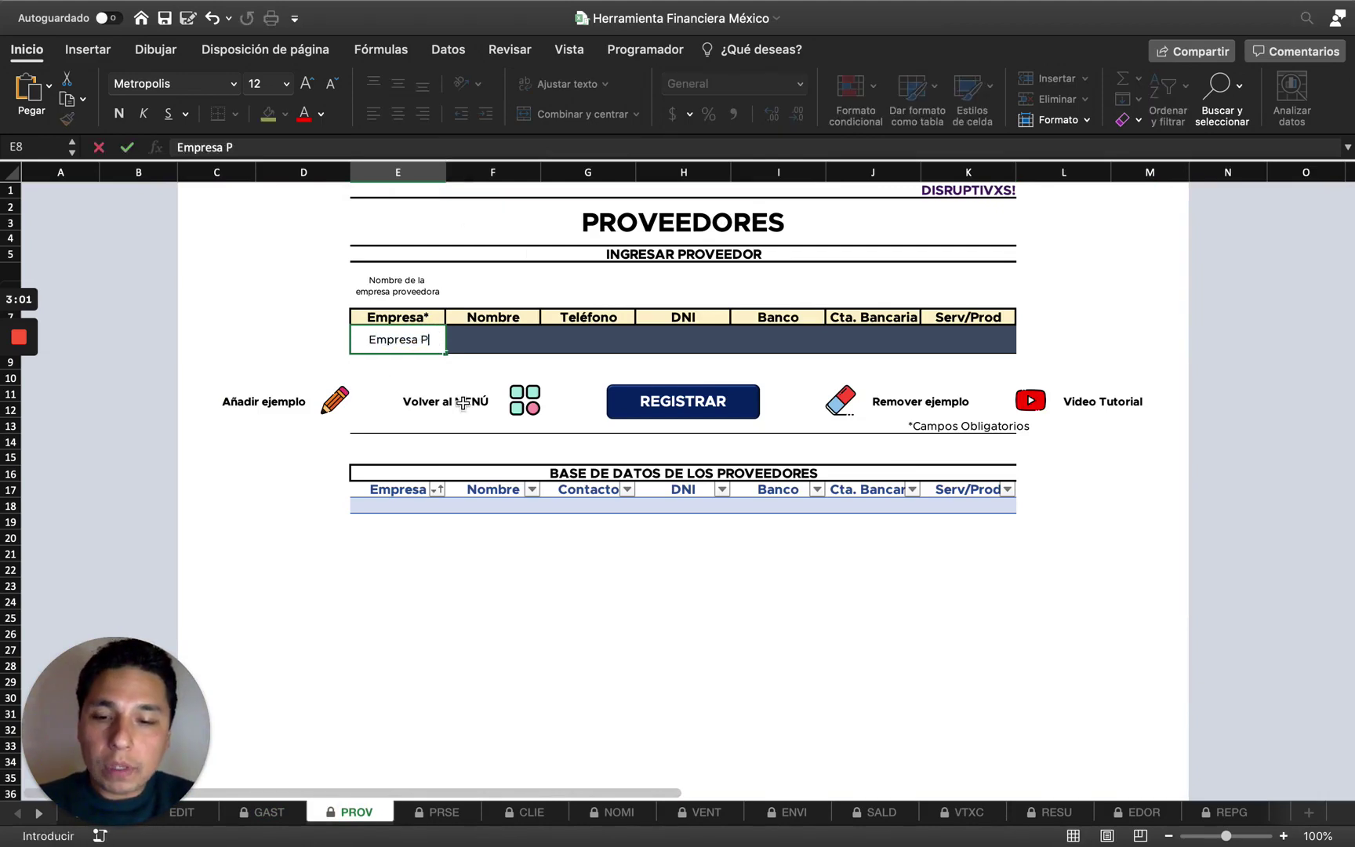
pyautogui.write('roveeo')
pyautogui.write('ora')
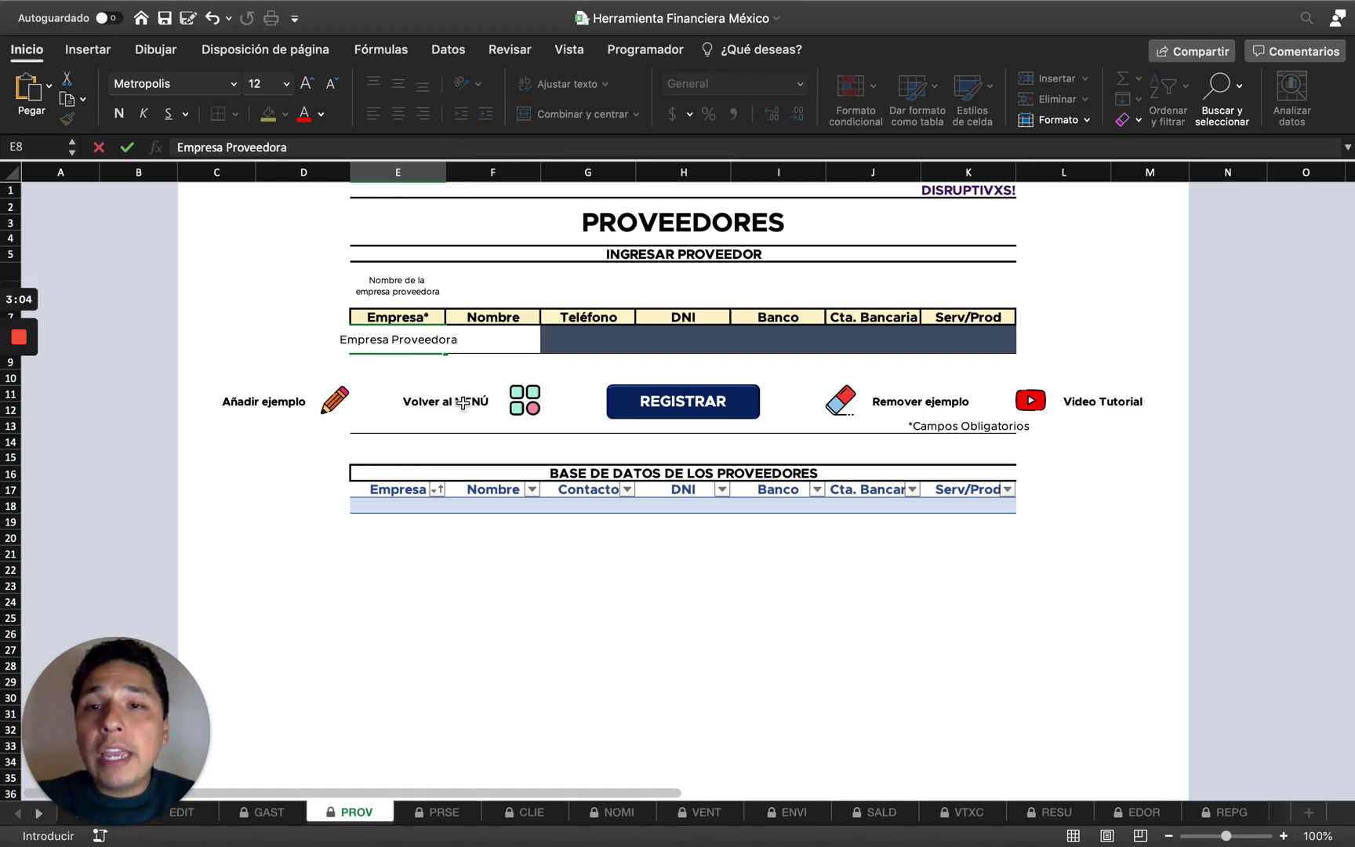
pyautogui.press('Return')
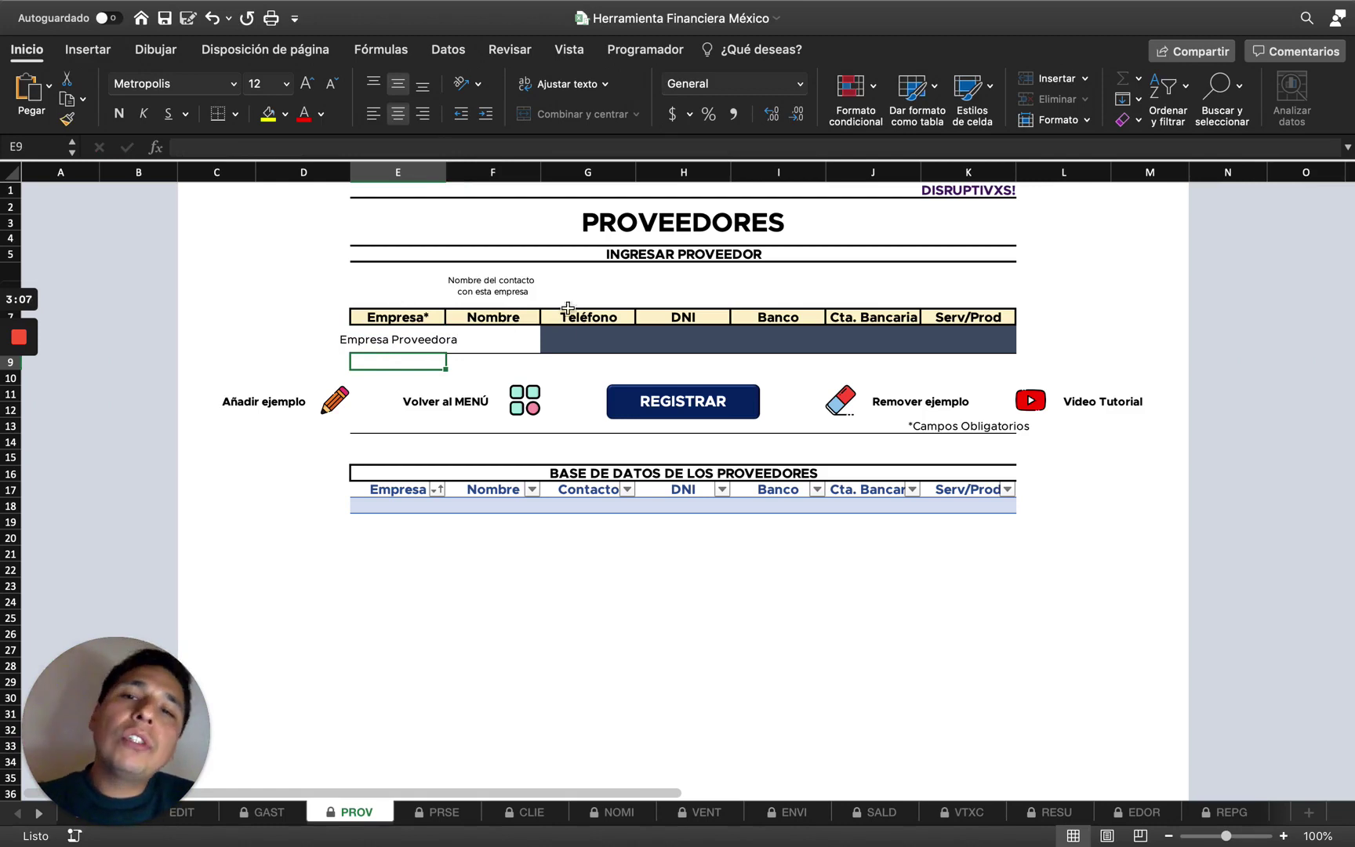
pyautogui.click(479, 344)
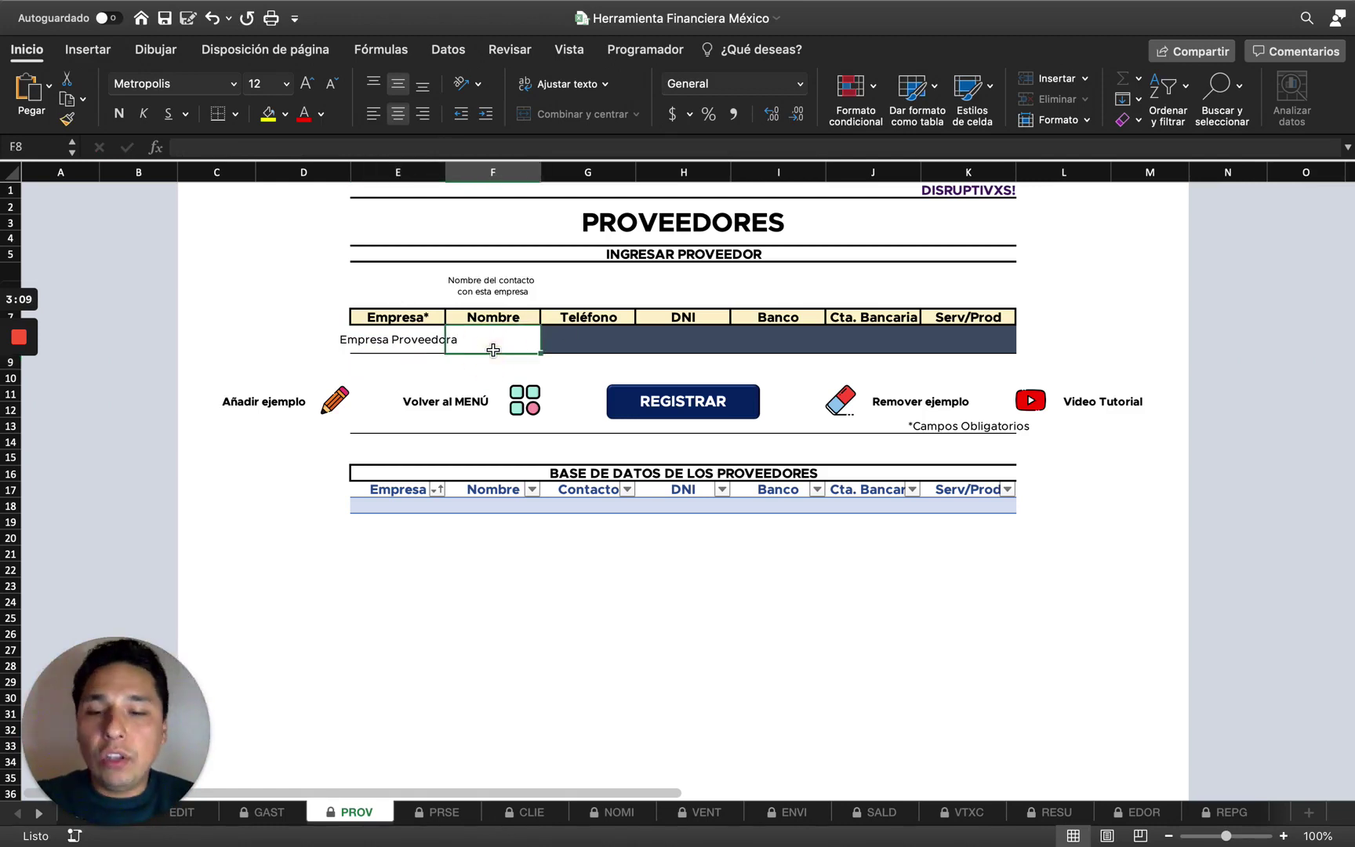
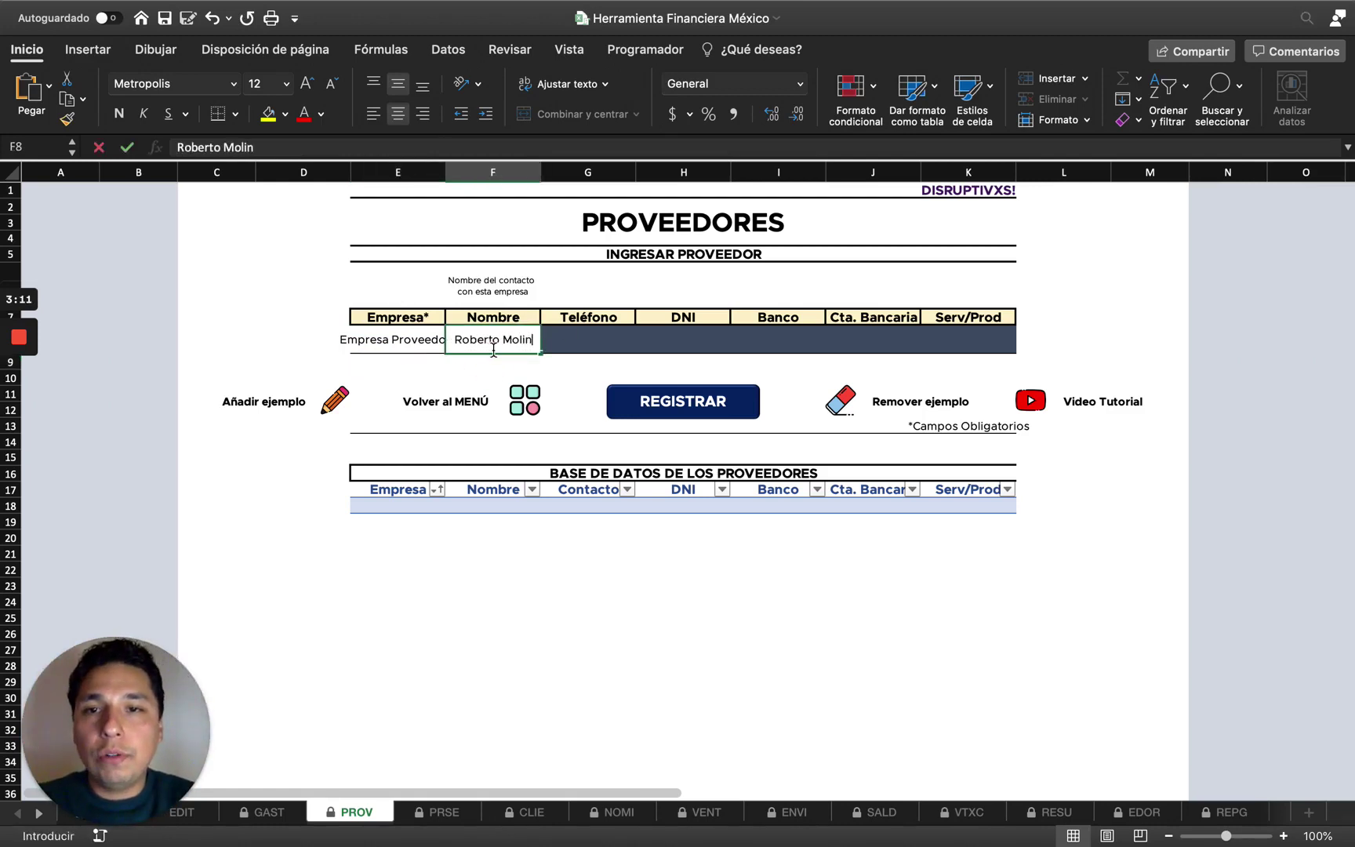
pyautogui.press('Return')
pyautogui.press('Right')
pyautogui.press('Down')
pyautogui.press('Up')
pyautogui.press('Up')
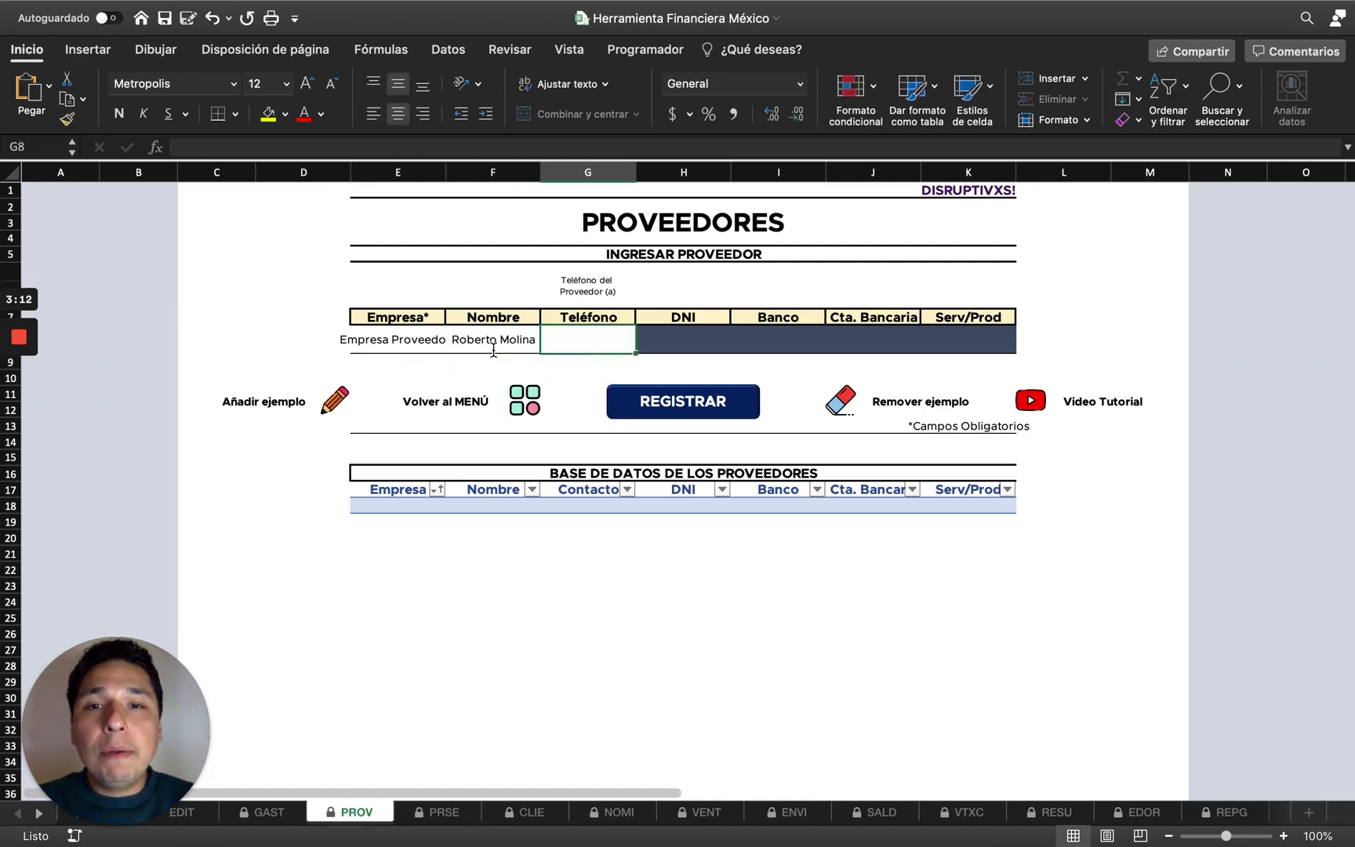
pyautogui.press('Right')
pyautogui.press('Right')
pyautogui.press('Right')
pyautogui.press('Left')
pyautogui.press('Left')
pyautogui.press('Left')
pyautogui.write('1')
pyautogui.press('Right')
pyautogui.write('1')
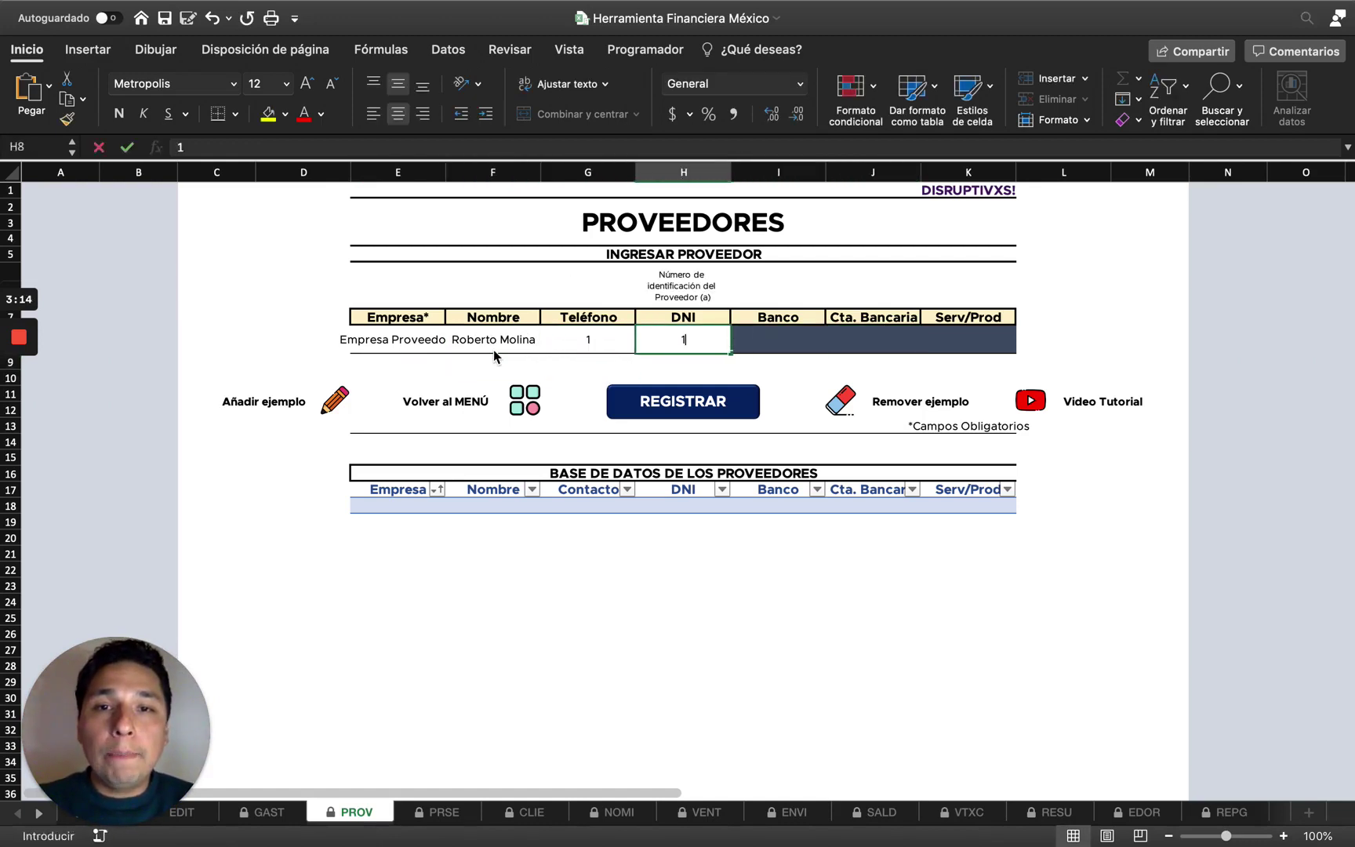
pyautogui.press('Right')
pyautogui.write('1')
pyautogui.press('Right')
pyautogui.write('1')
pyautogui.press('Right')
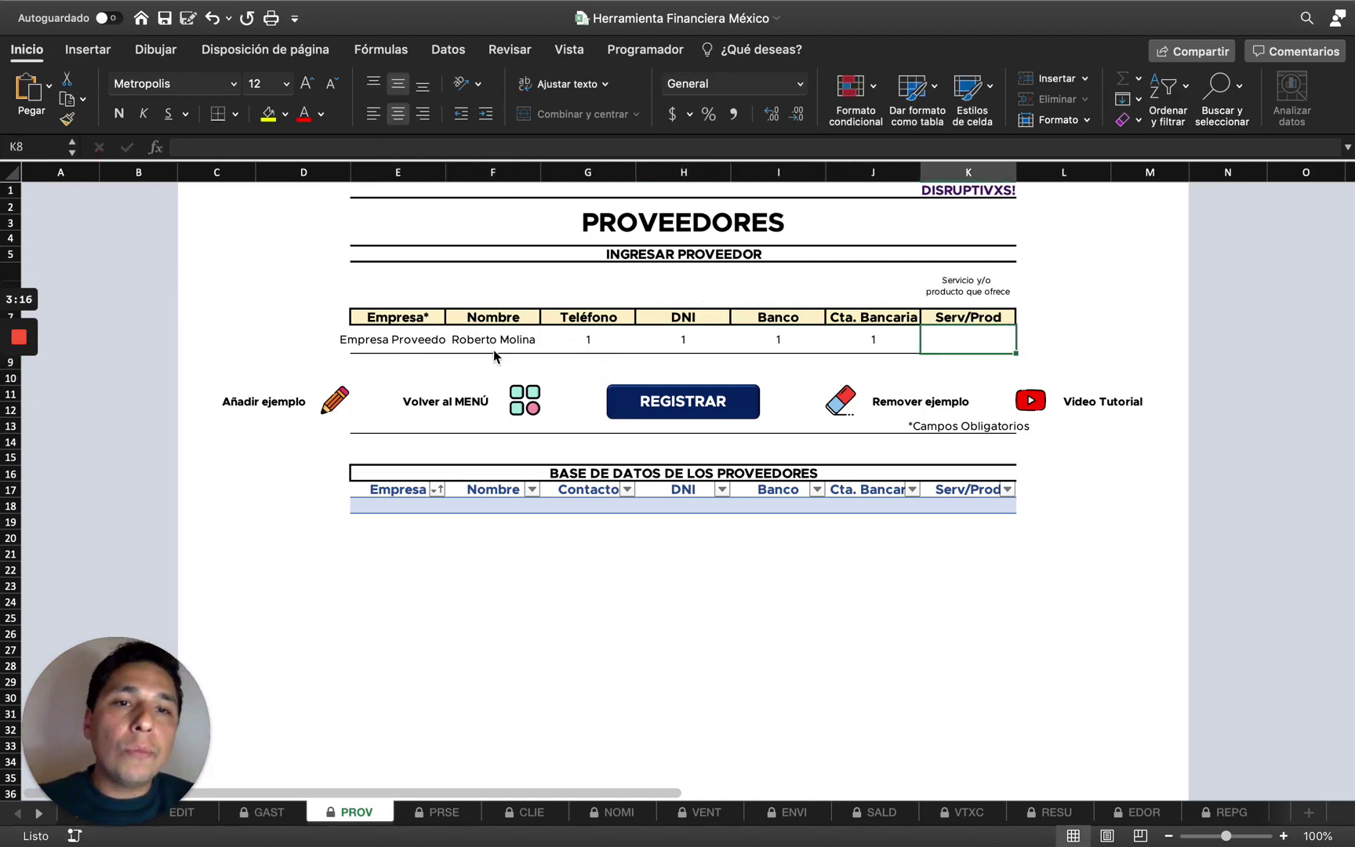
pyautogui.write('1')
pyautogui.press('Left')
pyautogui.press('Right')
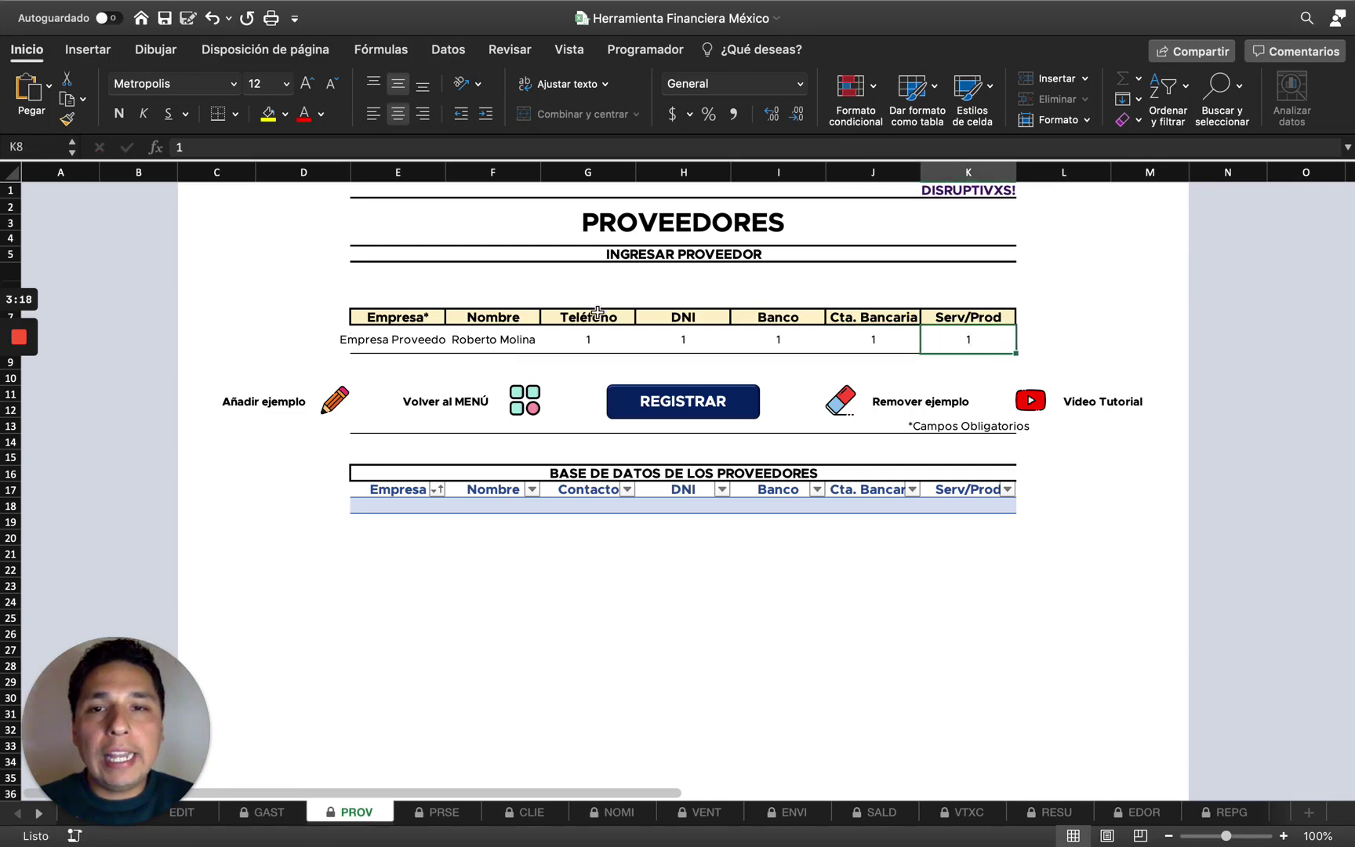
pyautogui.keyDown('shift'); pyautogui.click(584, 339); pyautogui.keyUp('shift')
pyautogui.click(406, 343)
pyautogui.keyDown('shift'); pyautogui.click(928, 342); pyautogui.keyUp('shift')
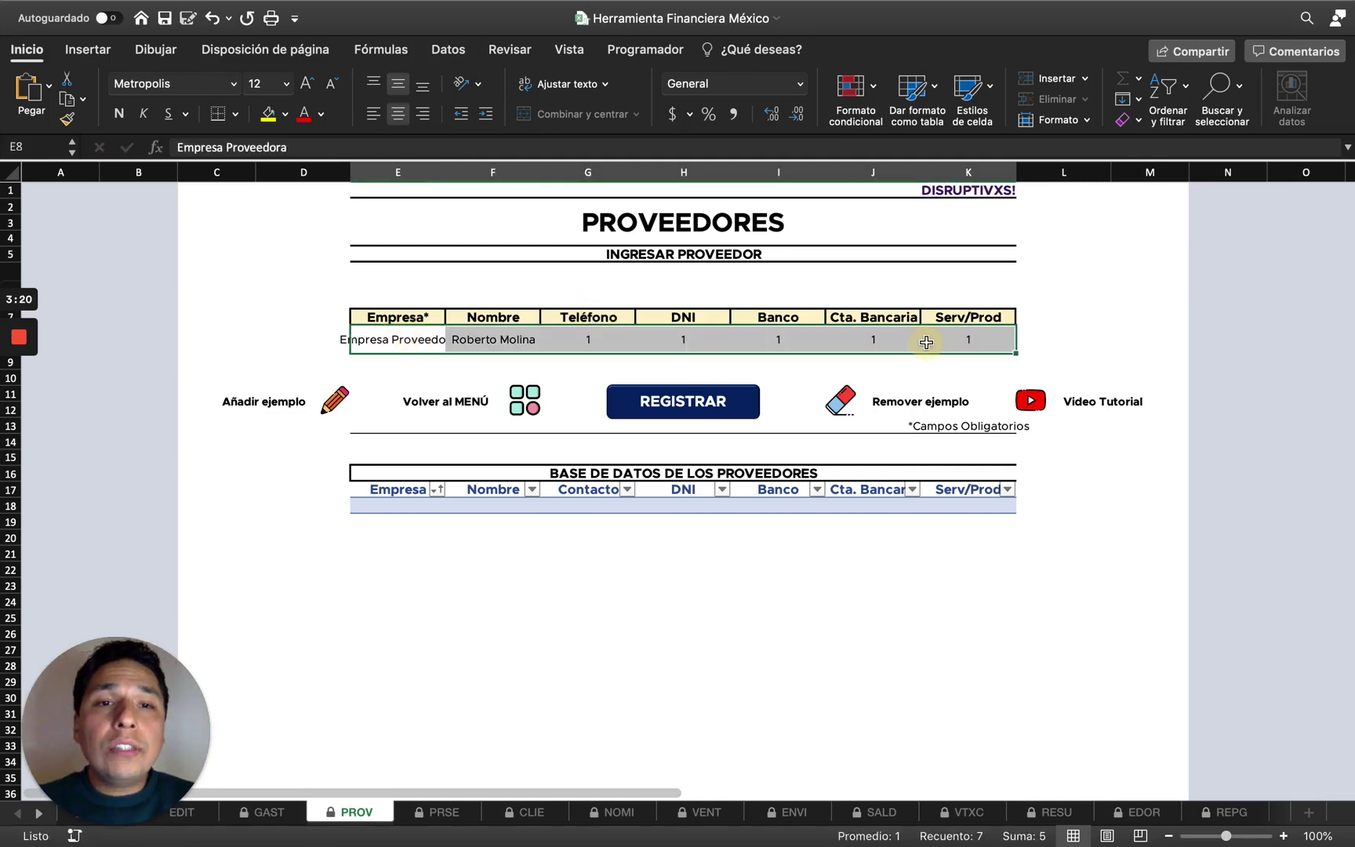
pyautogui.press('Delete')
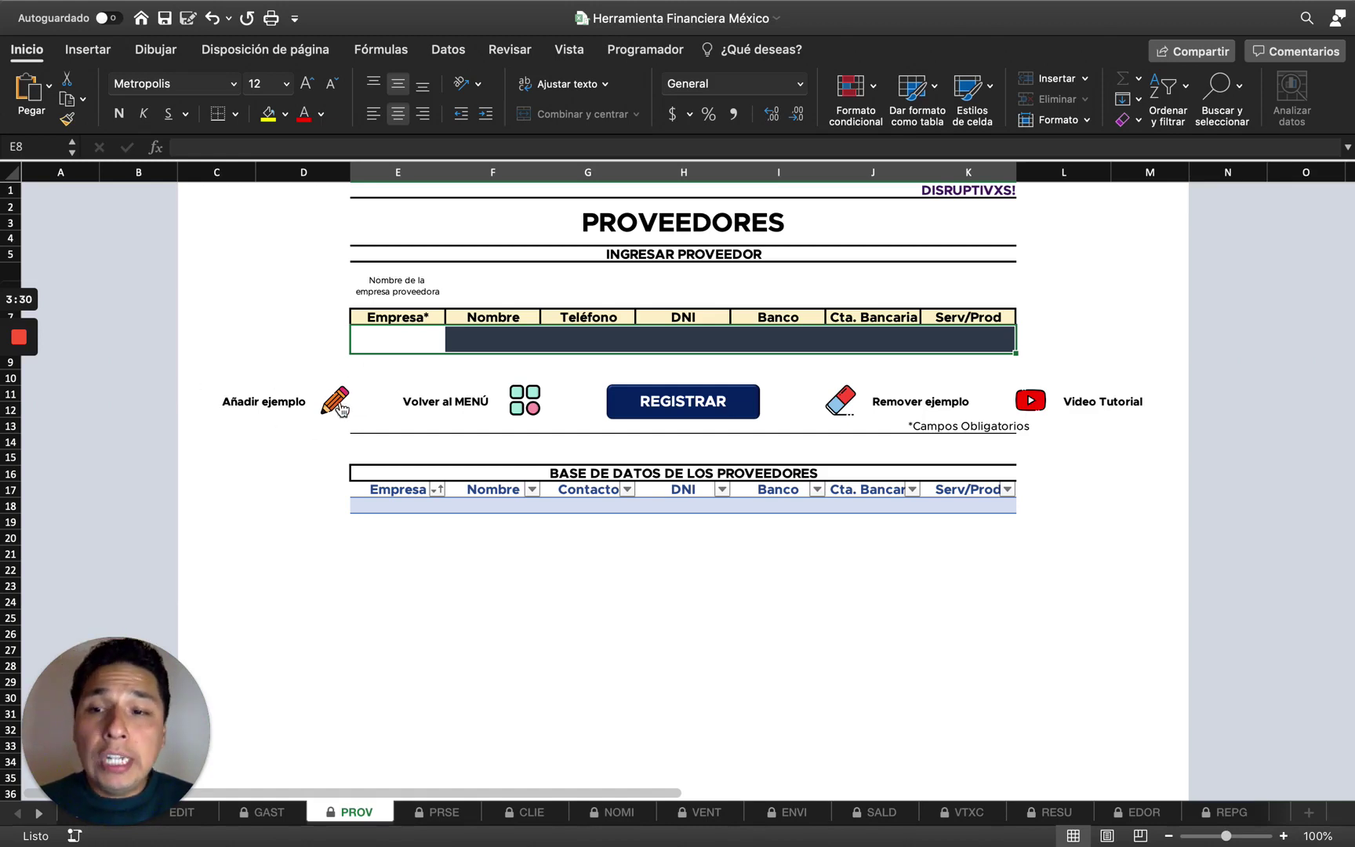
# Fill the entry row with the example supplier DISRUPTIVXS! Co. and test clearing its DNI value.
pyautogui.click(340, 404)
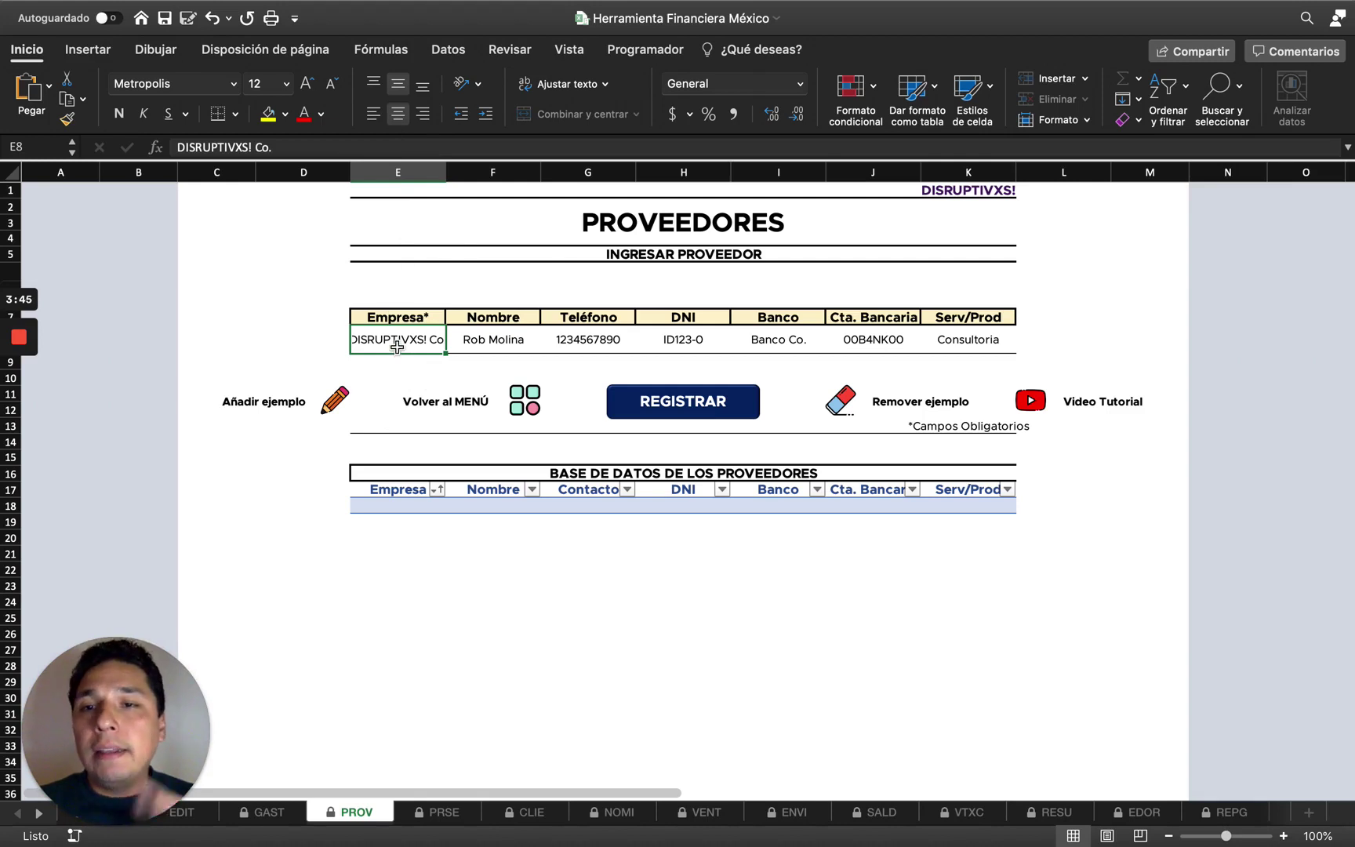
pyautogui.press('Tab')
pyautogui.press('Tab')
pyautogui.press('Tab')
pyautogui.press('Tab')
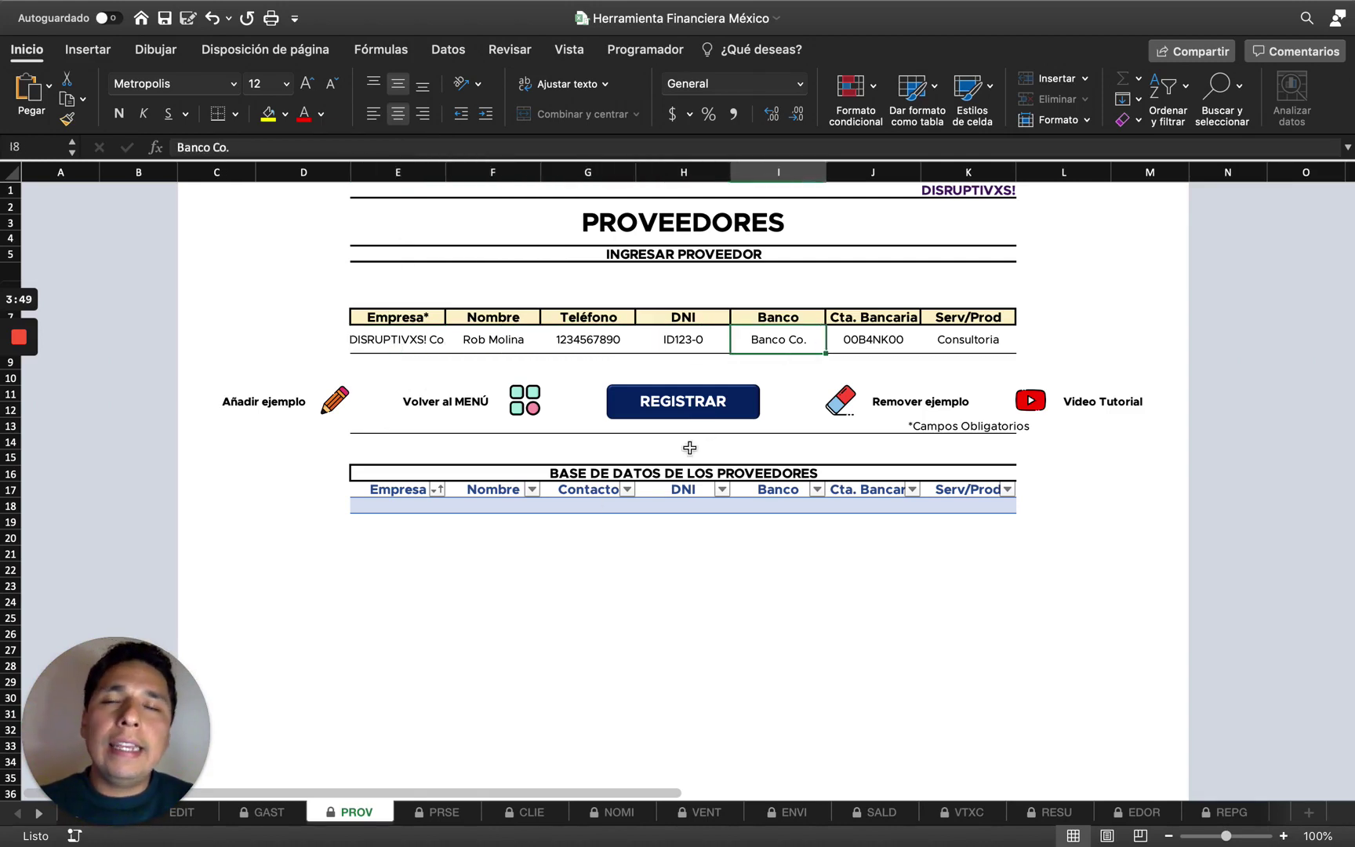
pyautogui.click(711, 349)
pyautogui.press('BackSpace')
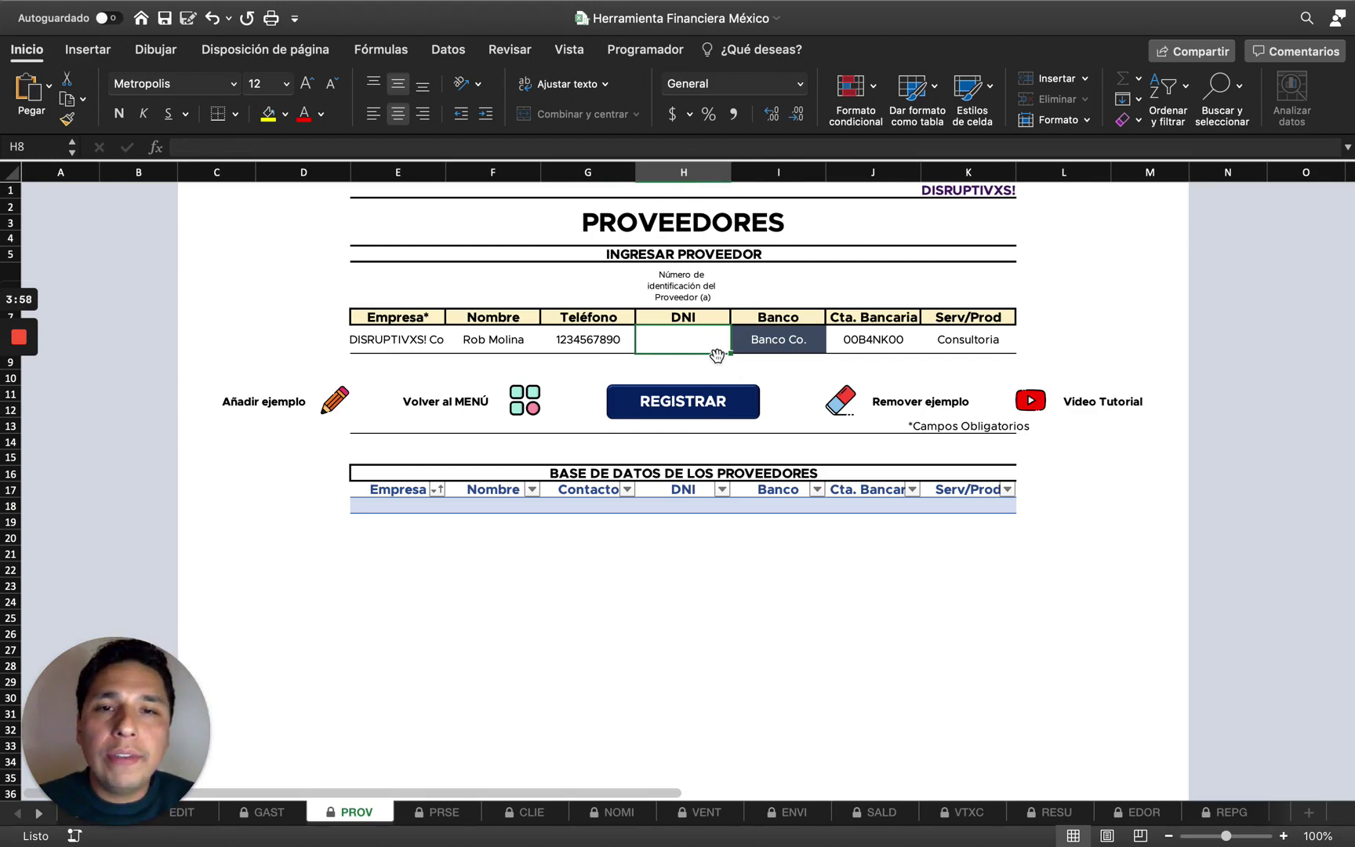
# Restore the example values, remove the example, then add the example supplier again.
pyautogui.click(335, 415)
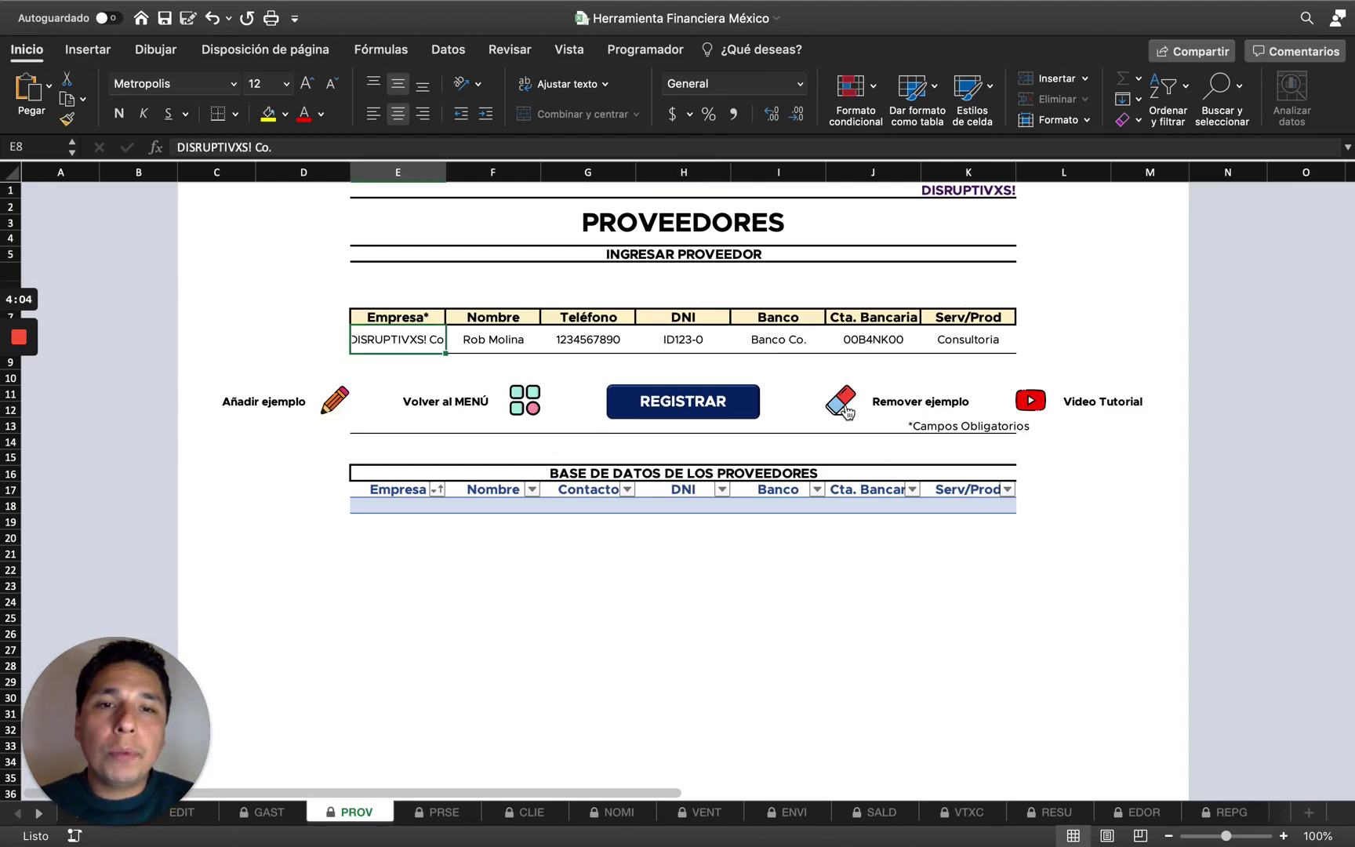
pyautogui.click(847, 413)
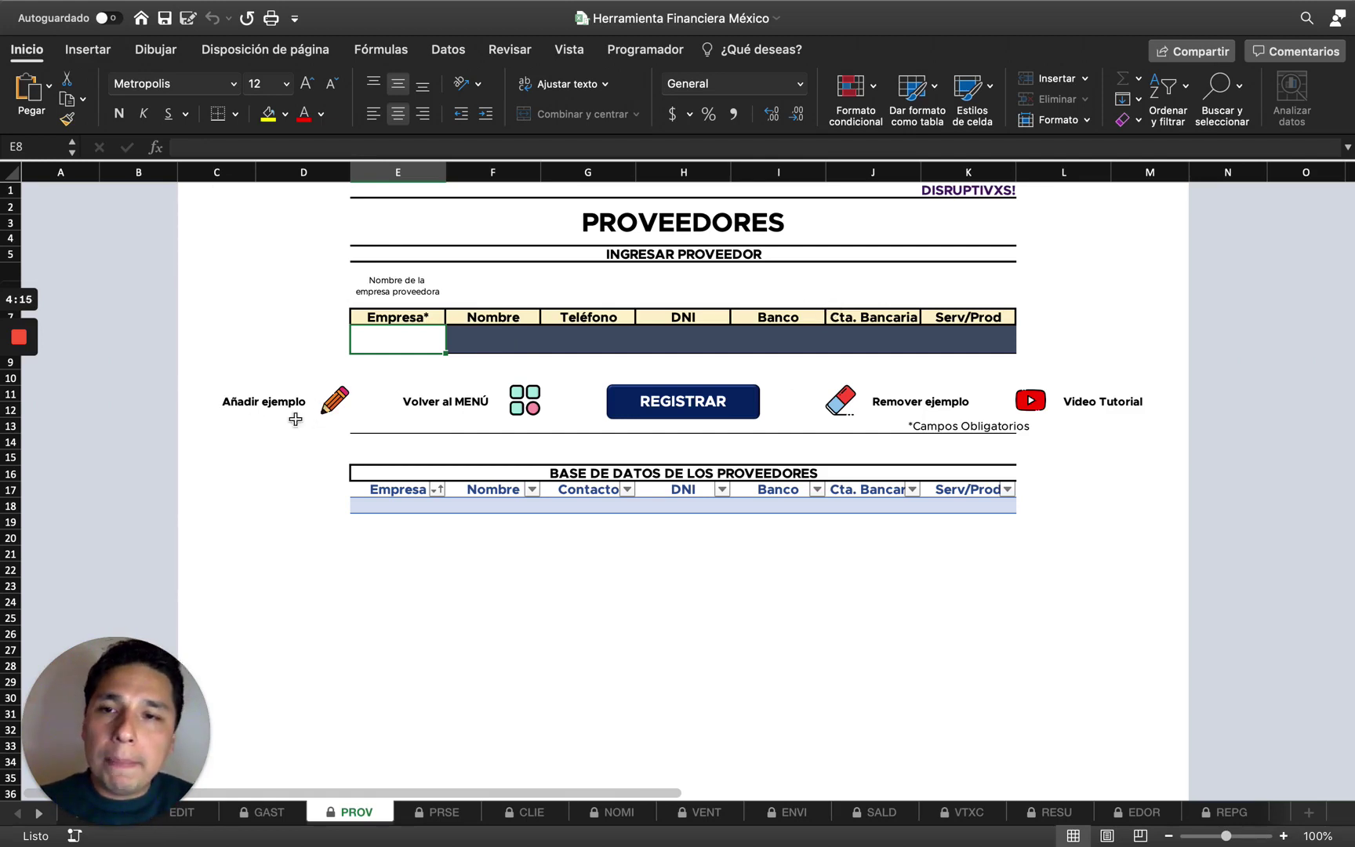
pyautogui.click(338, 409)
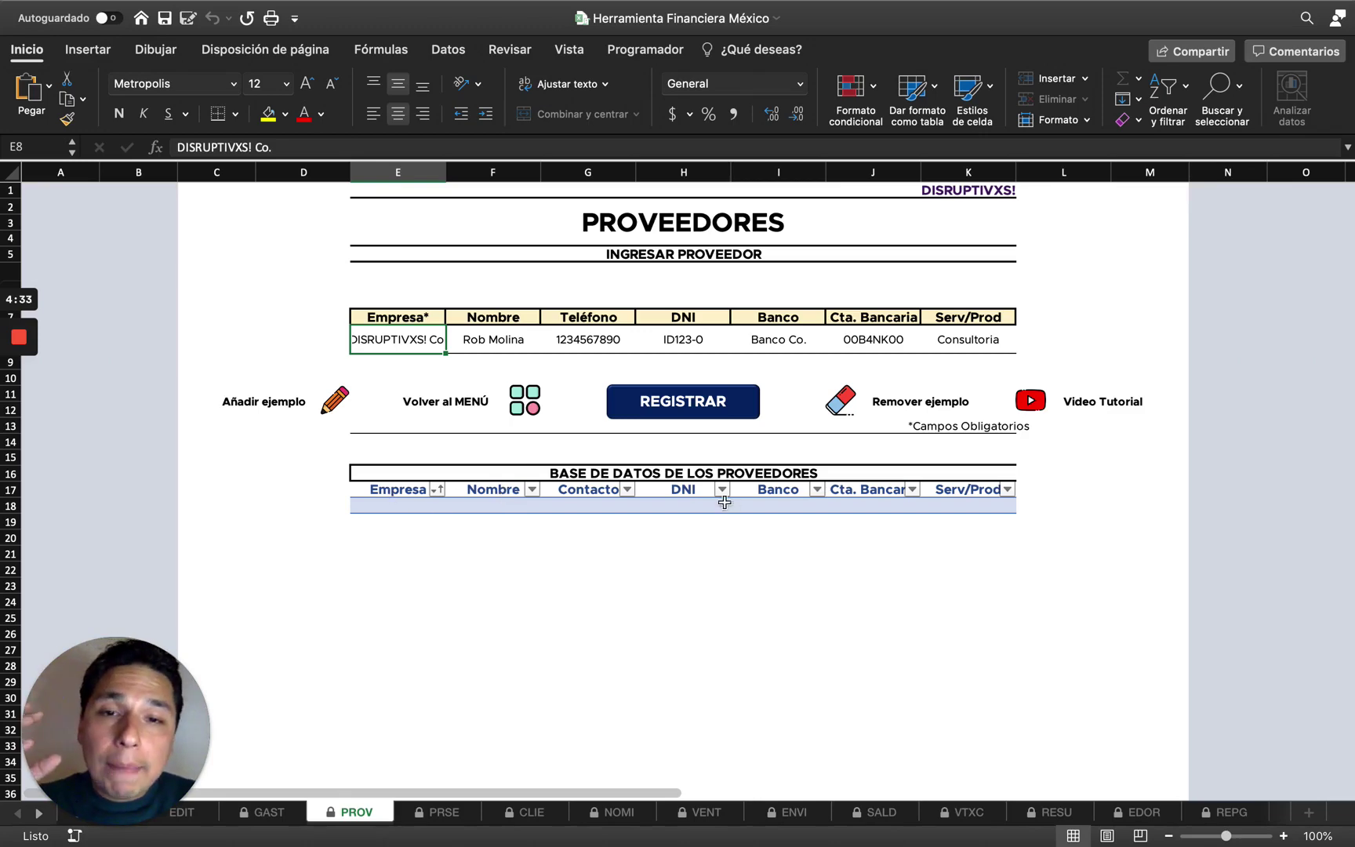
# Look through the GAST, PRSE and CLIE sheets, then register DISRUPTIVXS! Co. on PROV.
pyautogui.click(271, 811)
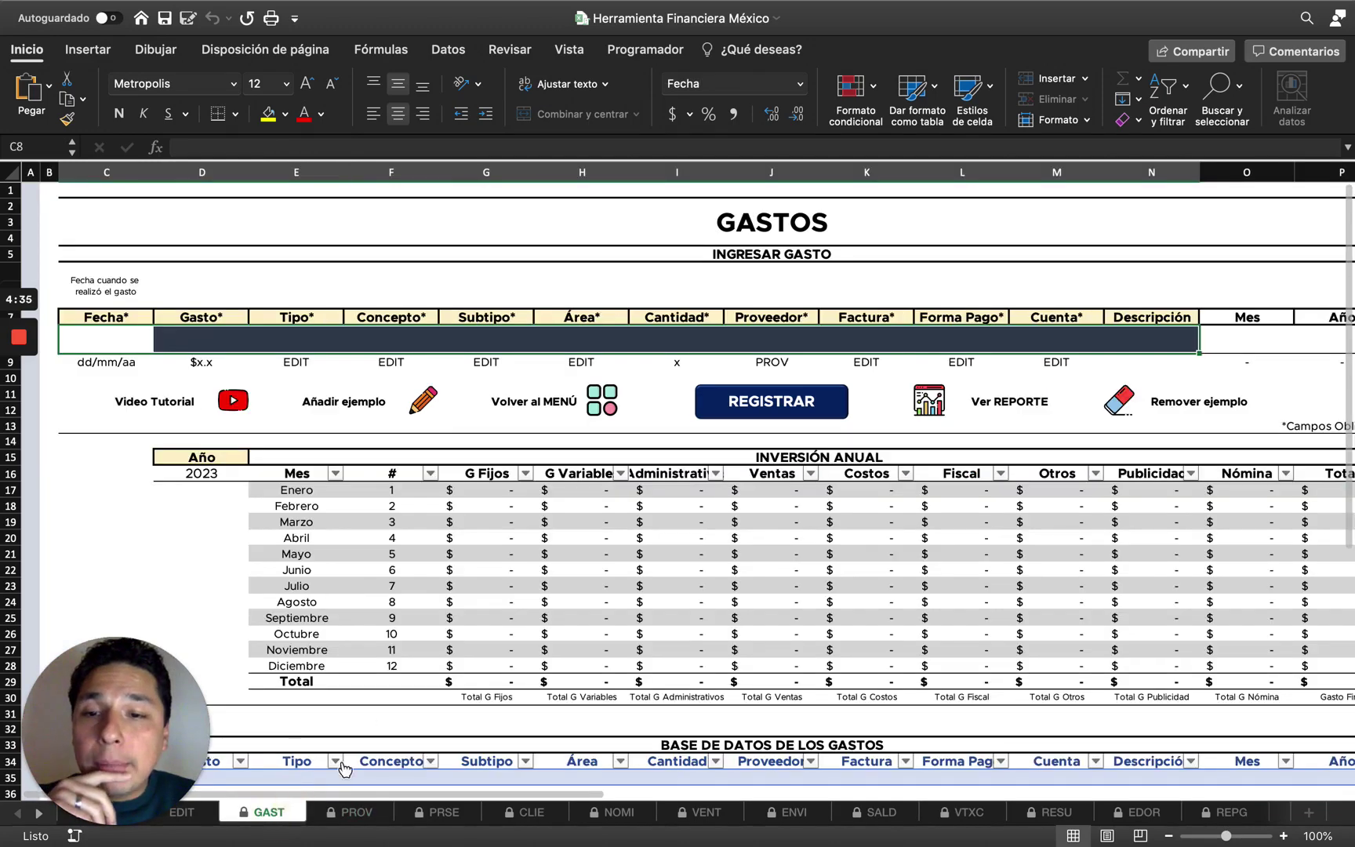
pyautogui.scroll(-5, 343, 768)
pyautogui.click(444, 814)
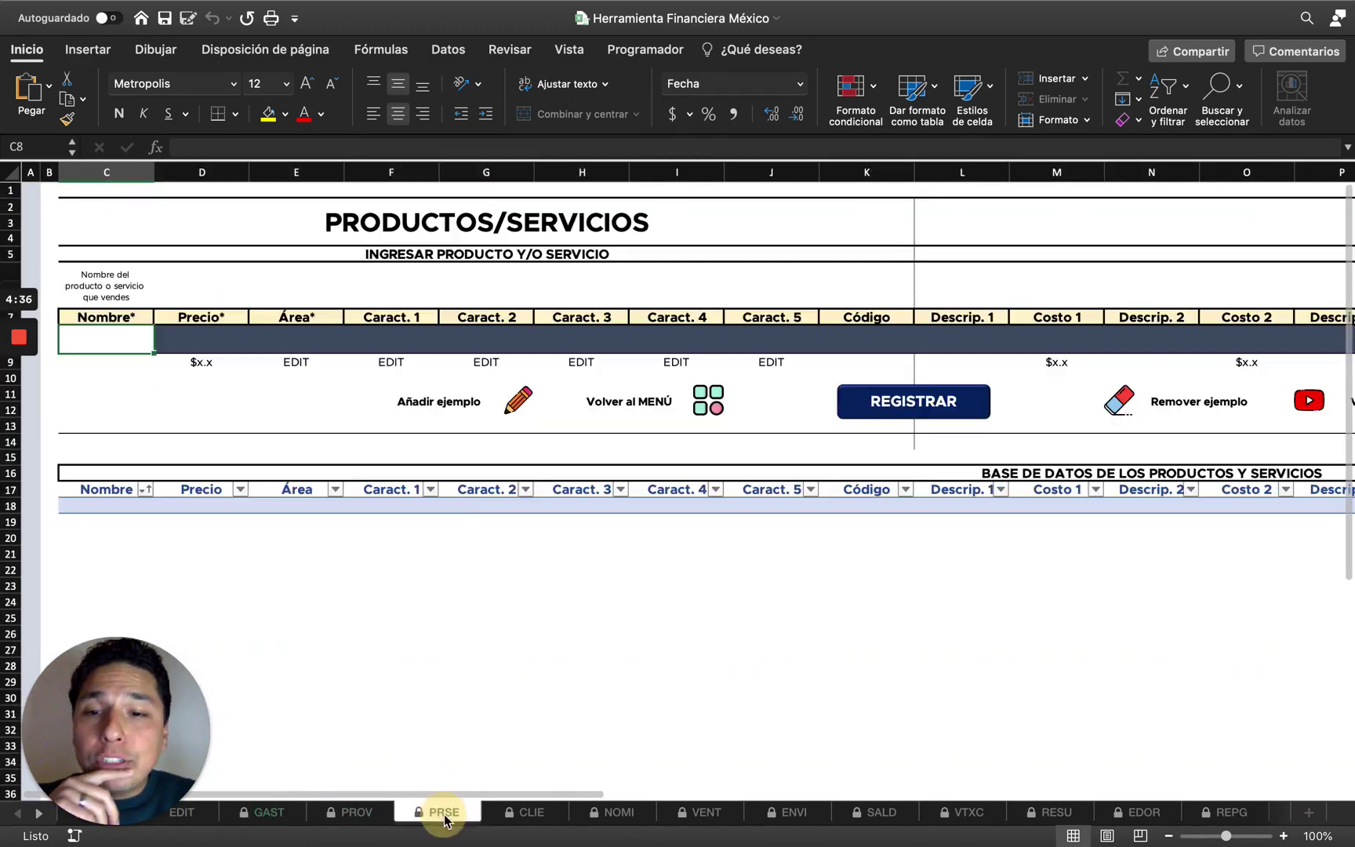
pyautogui.click(529, 811)
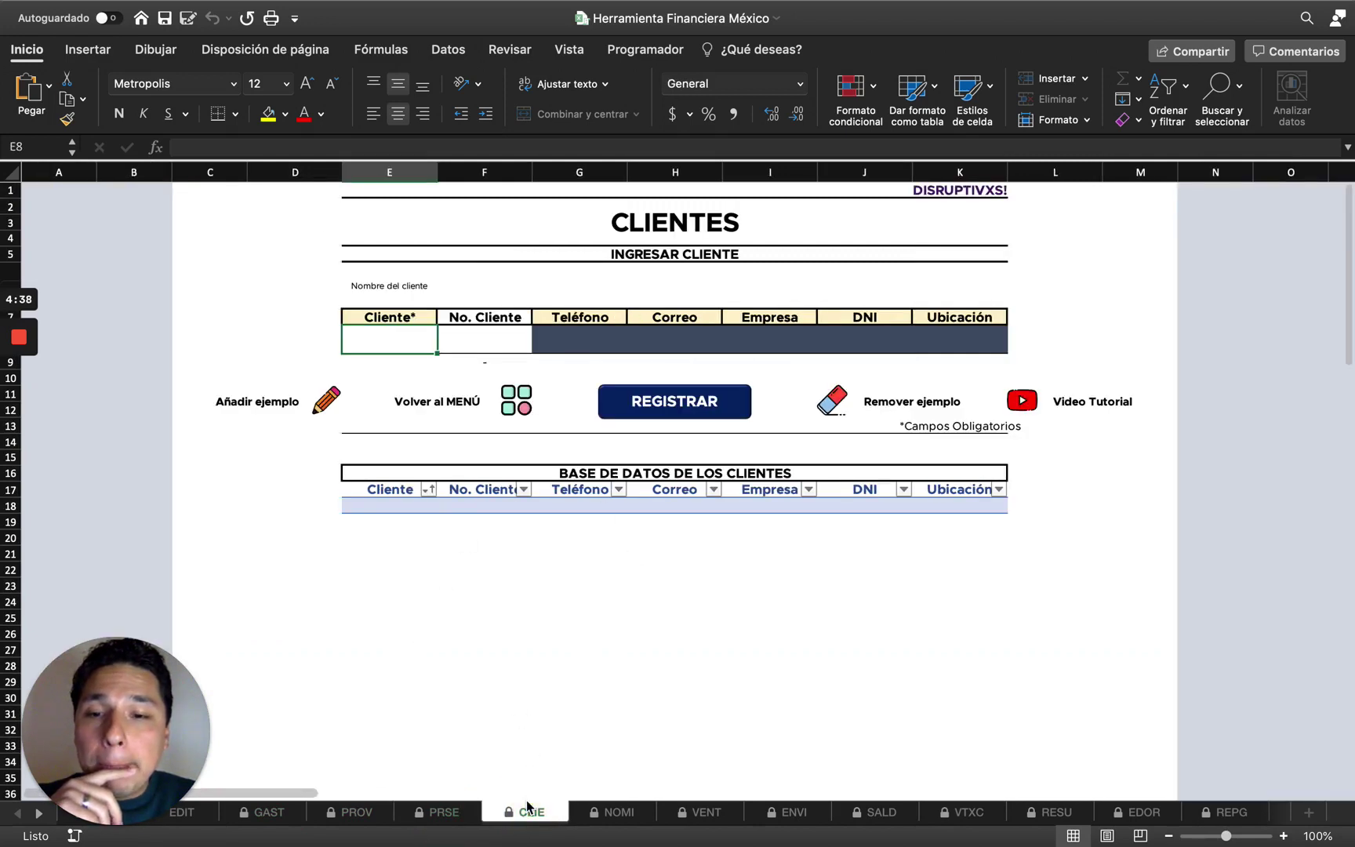
pyautogui.click(351, 812)
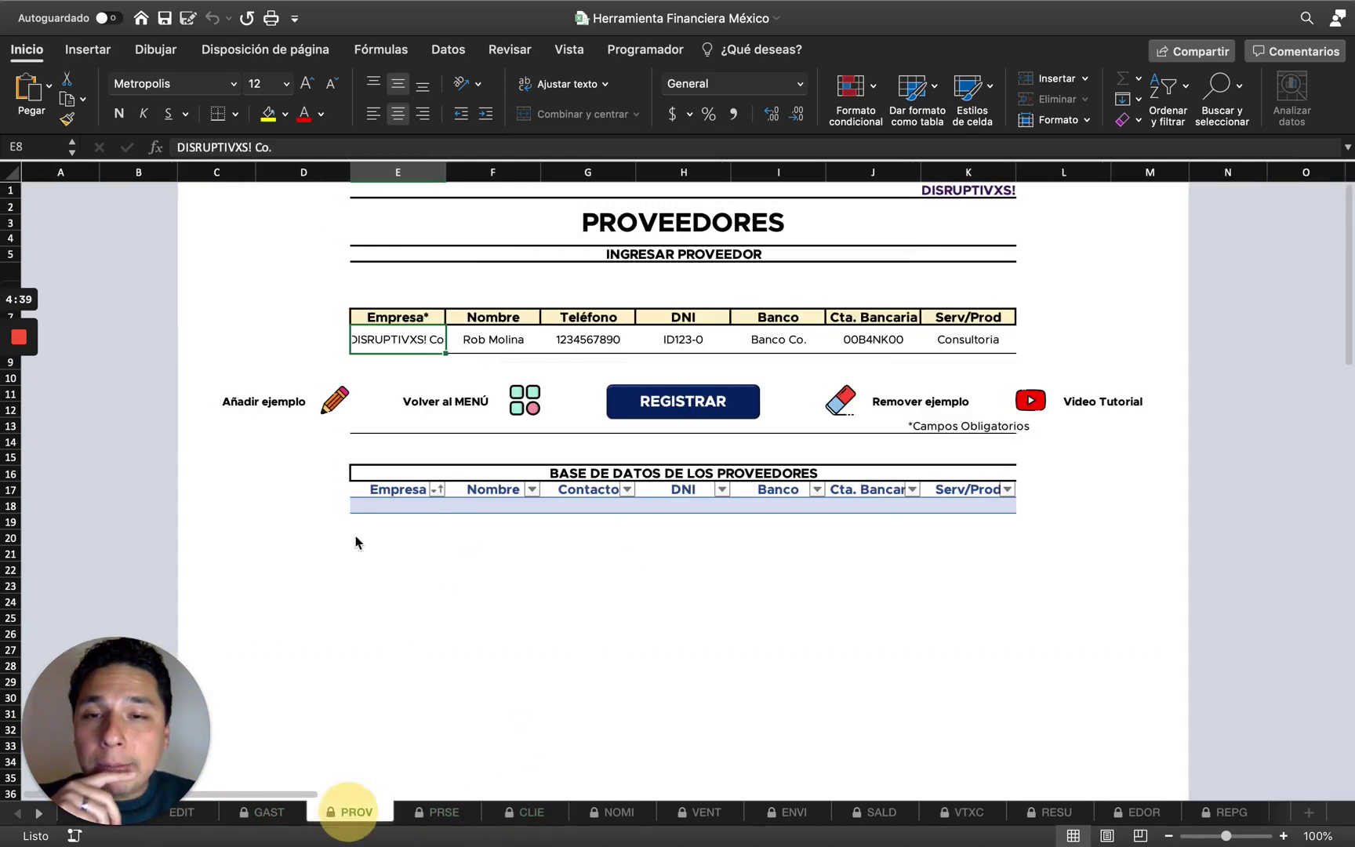
pyautogui.click(658, 403)
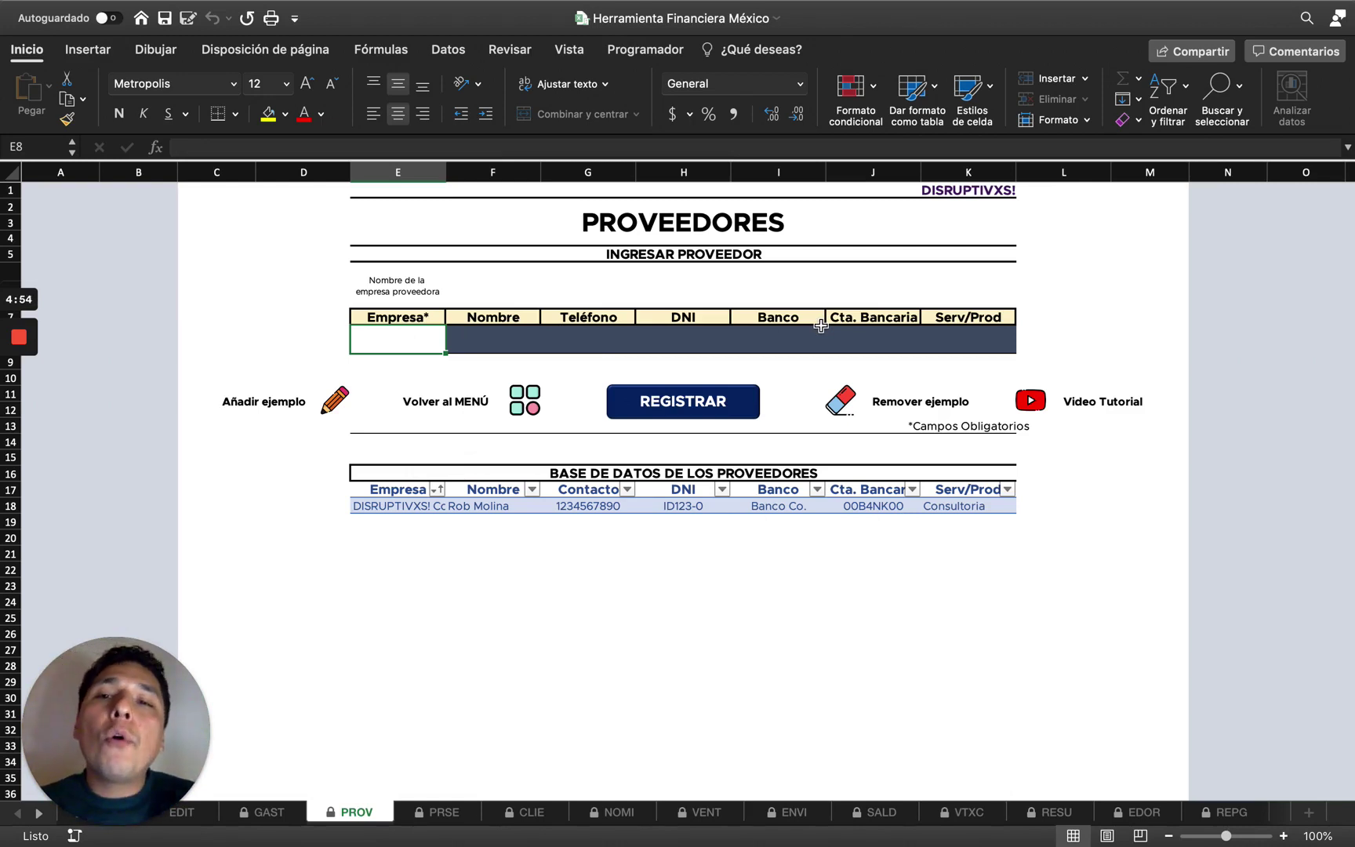
# Add and remove the example supplier, then inspect the registered DISRUPTIVXS! Co. record in row 18.
pyautogui.click(340, 405)
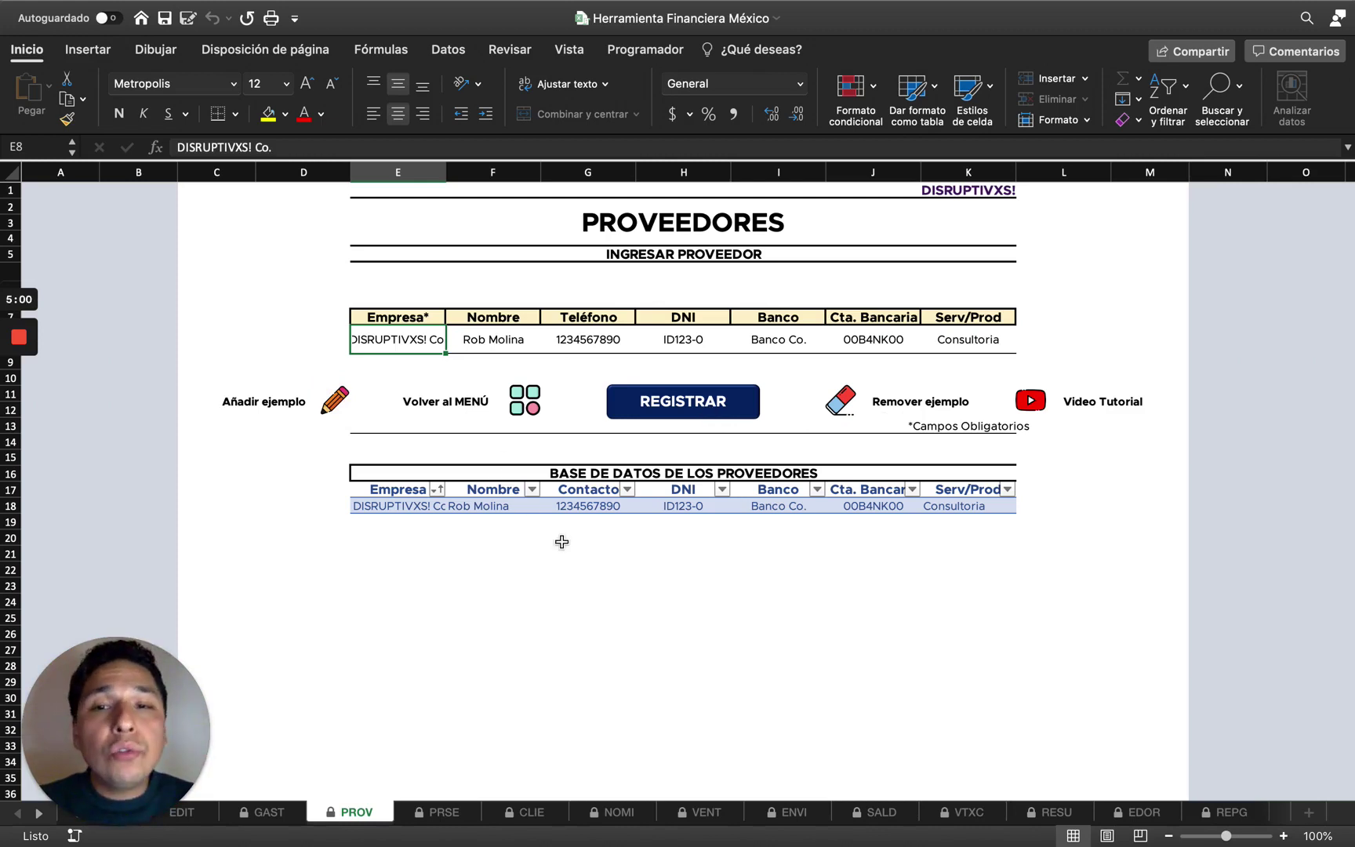
pyautogui.click(837, 401)
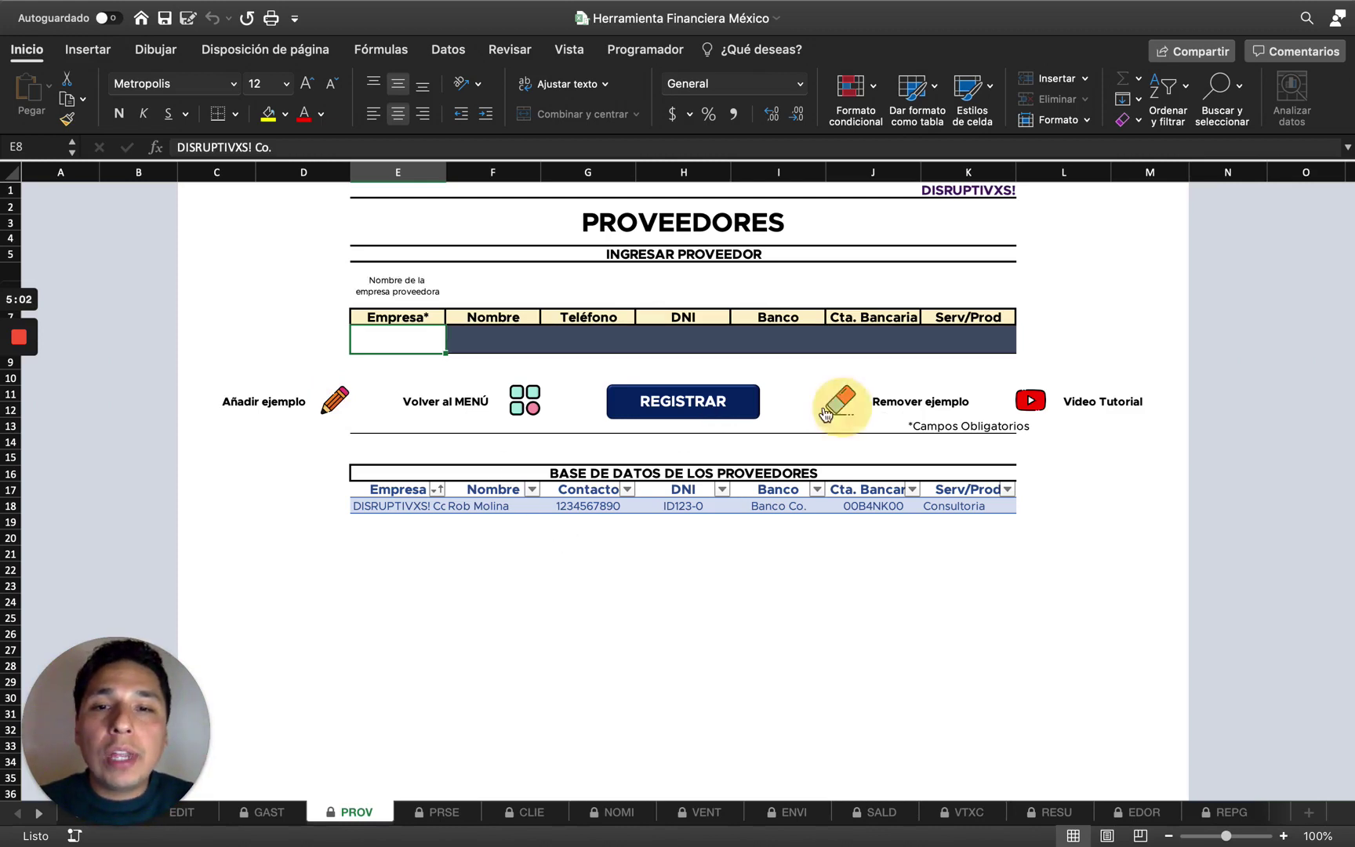
pyautogui.click(411, 502)
pyautogui.hotkey('shift', 'space')
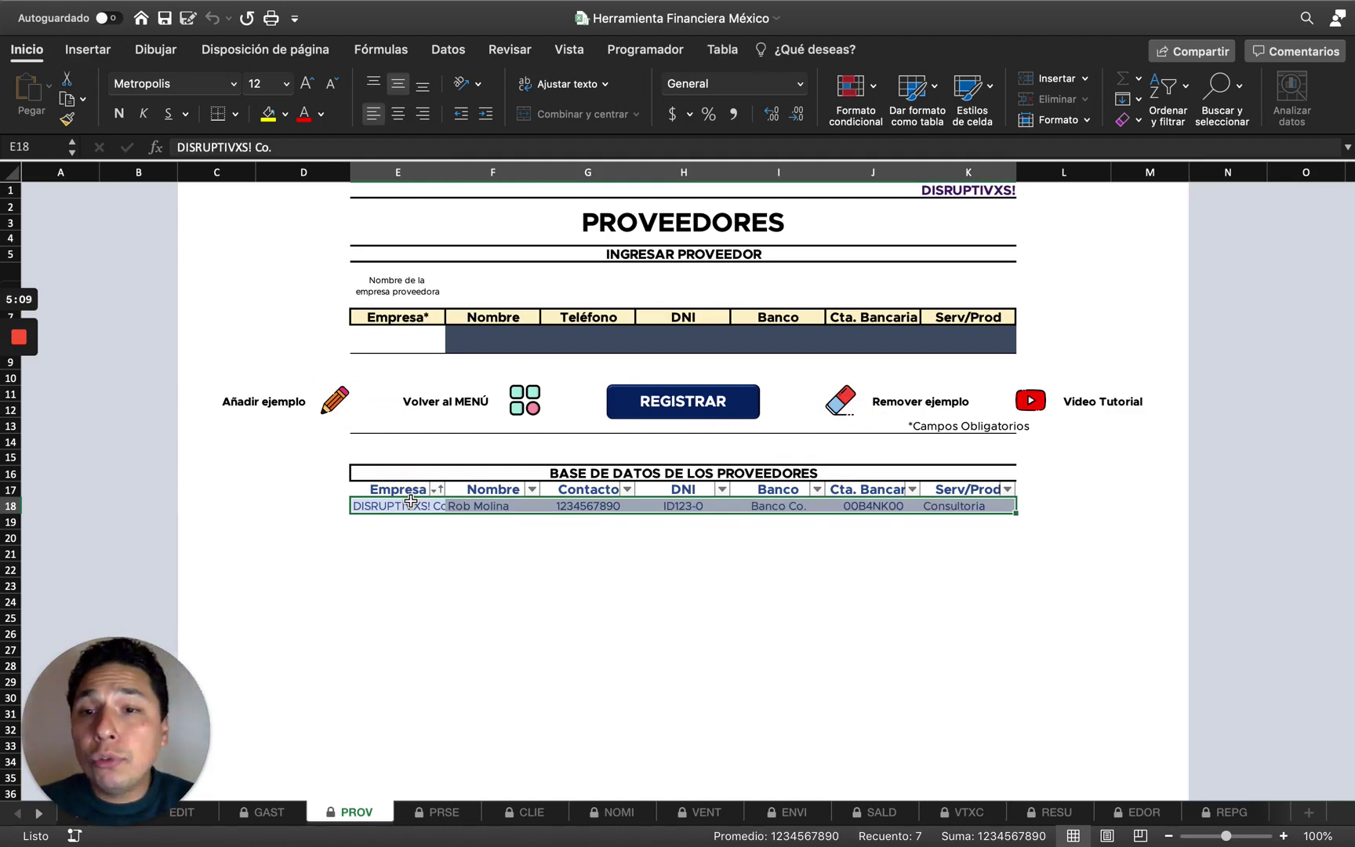
pyautogui.click(411, 502)
pyautogui.press('Right')
pyautogui.press('Up')
pyautogui.hotkey('ctrl', 'Right')
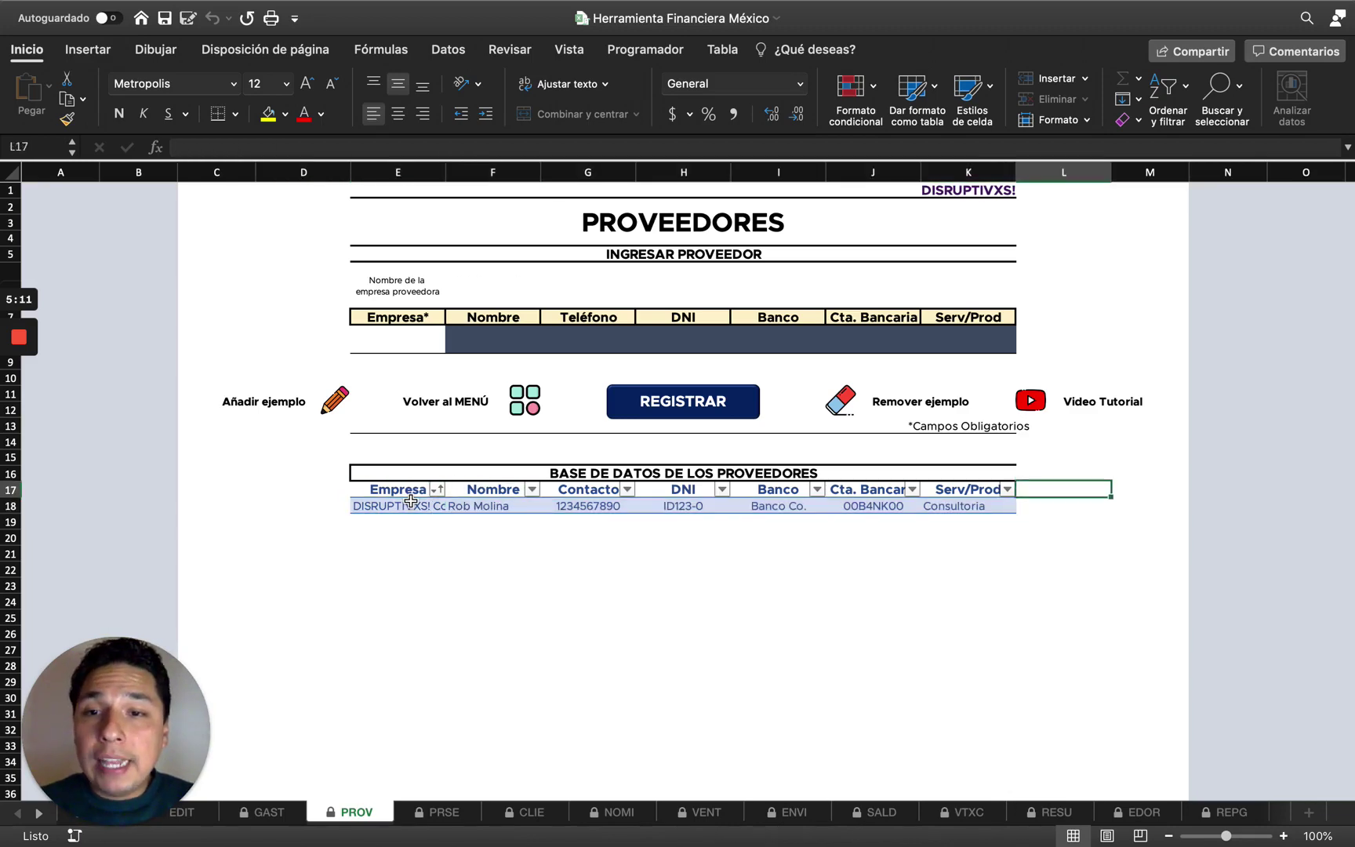
pyautogui.press('Left')
# Clear the supplier entry row, return to the main menu and choose REGISTRAR GASTO.
pyautogui.click(411, 502)
pyautogui.click(845, 404)
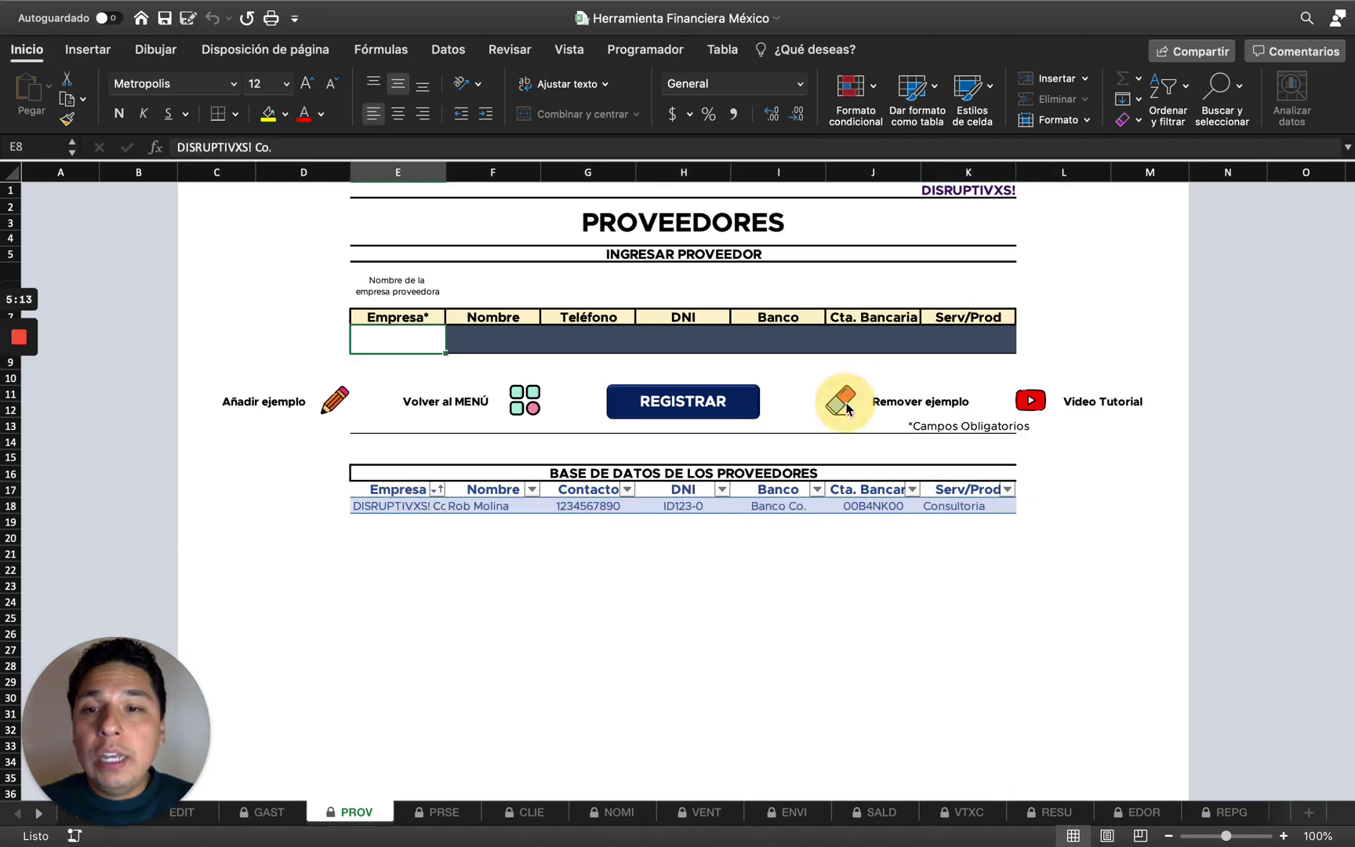
pyautogui.click(524, 411)
pyautogui.click(300, 314)
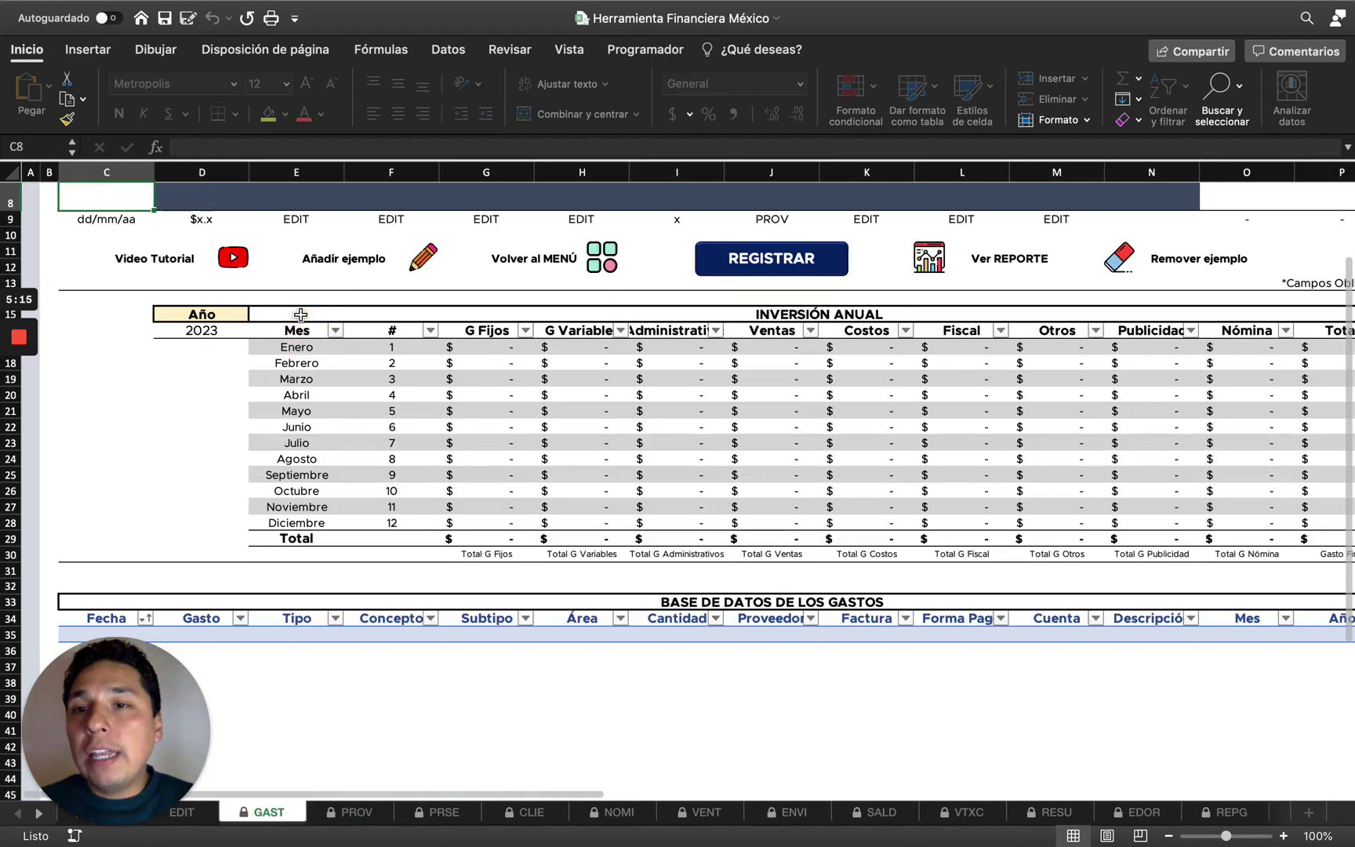
pyautogui.scroll(4, 436, 384)
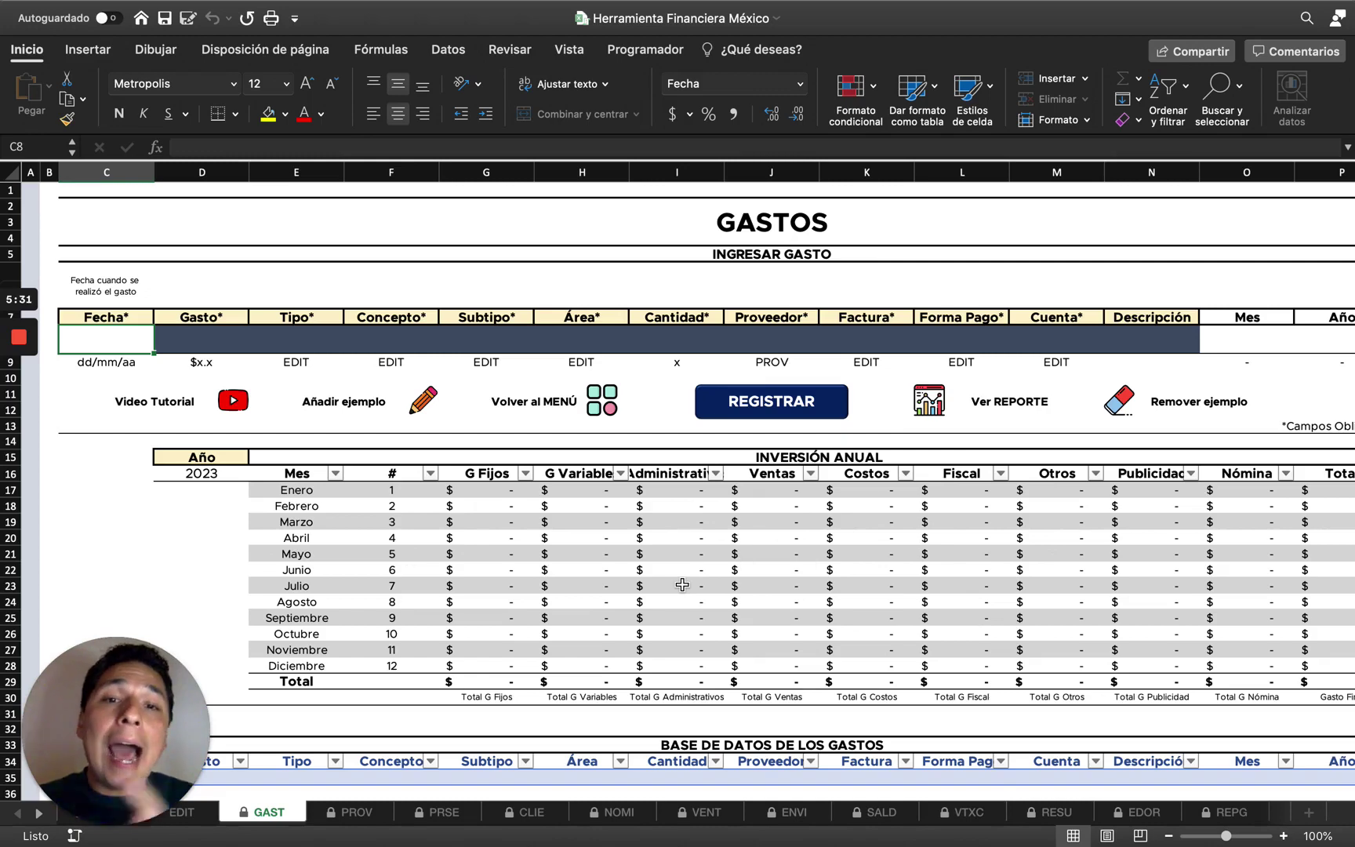
pyautogui.click(714, 812)
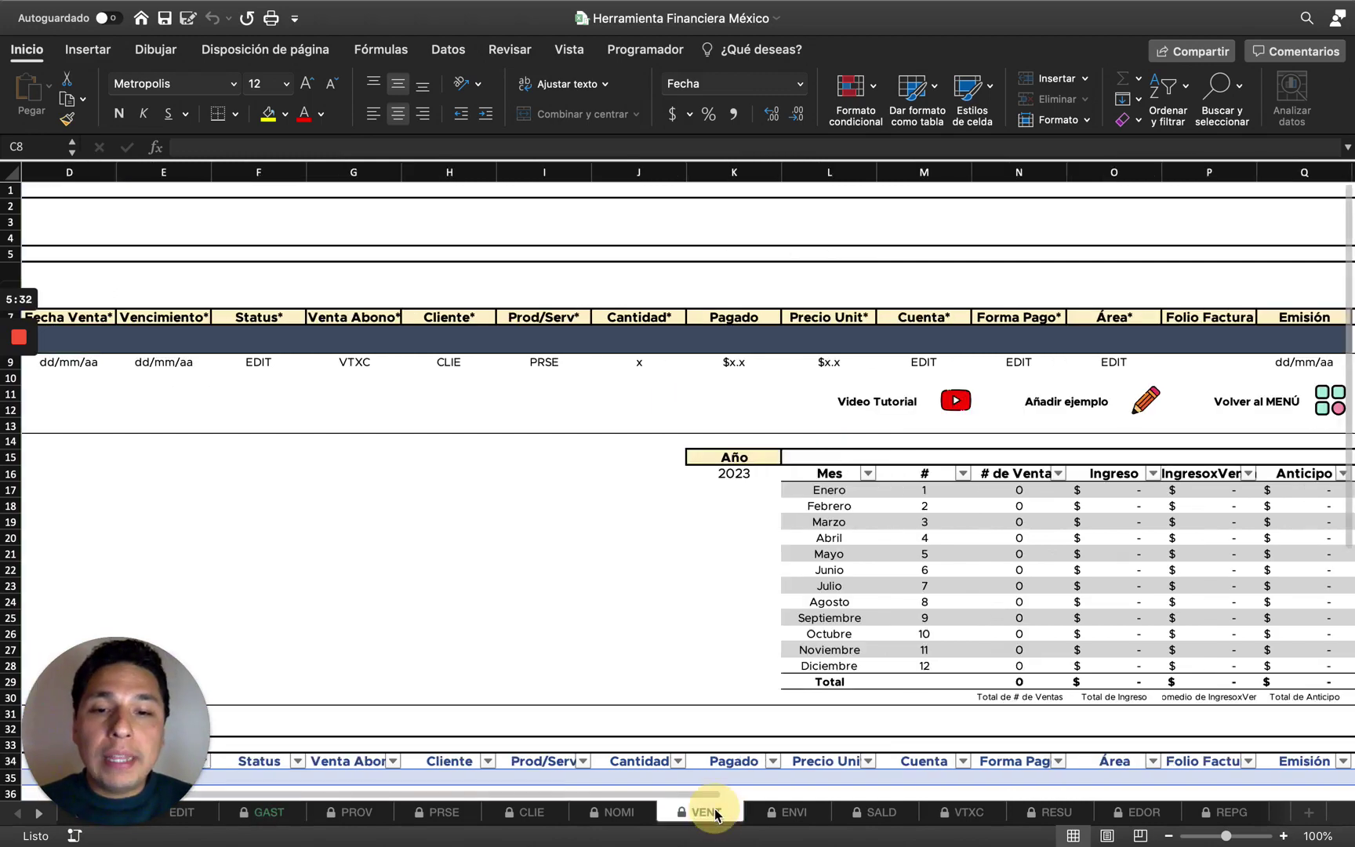
pyautogui.hscroll(10, 890, 620)
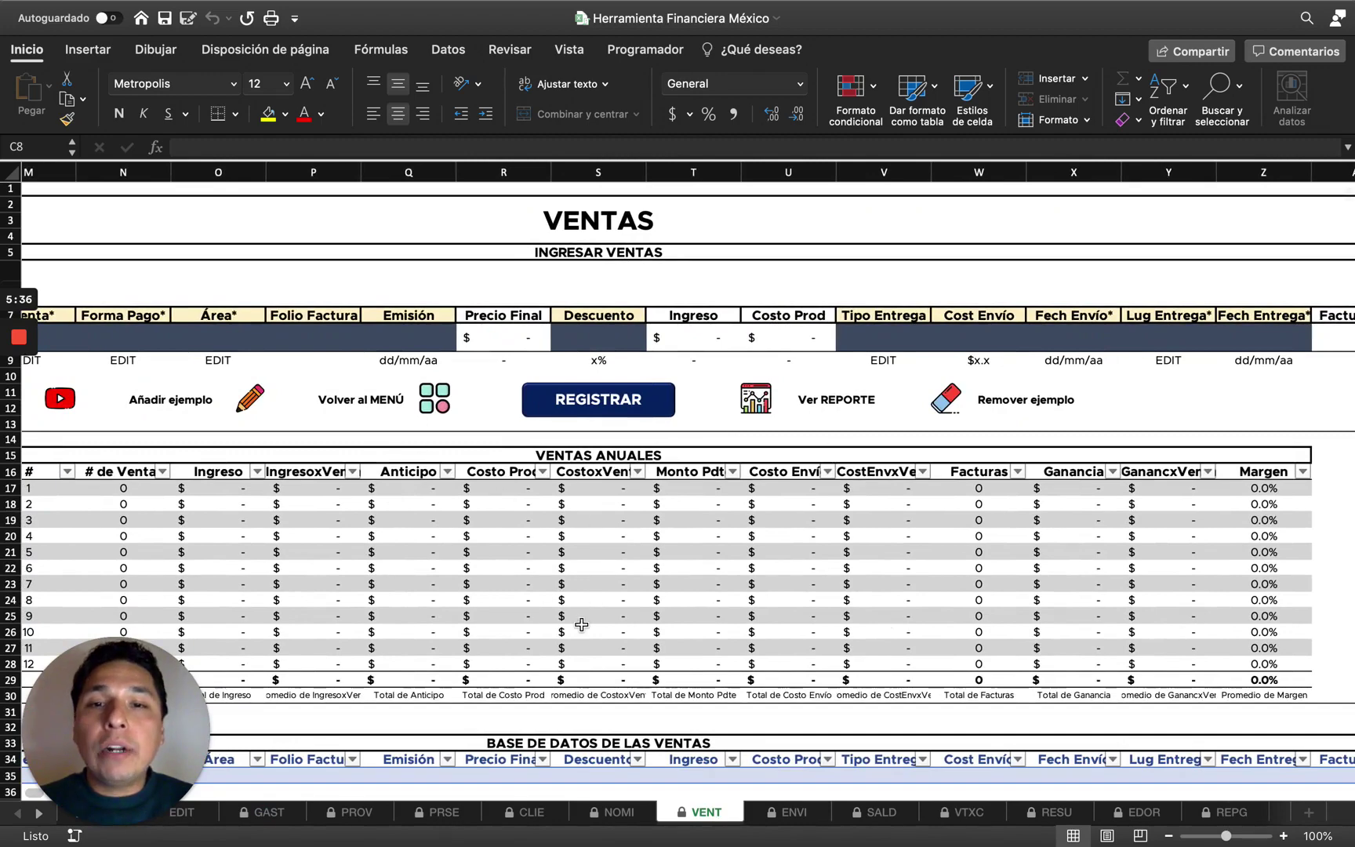
pyautogui.hscroll(-3, 581, 624)
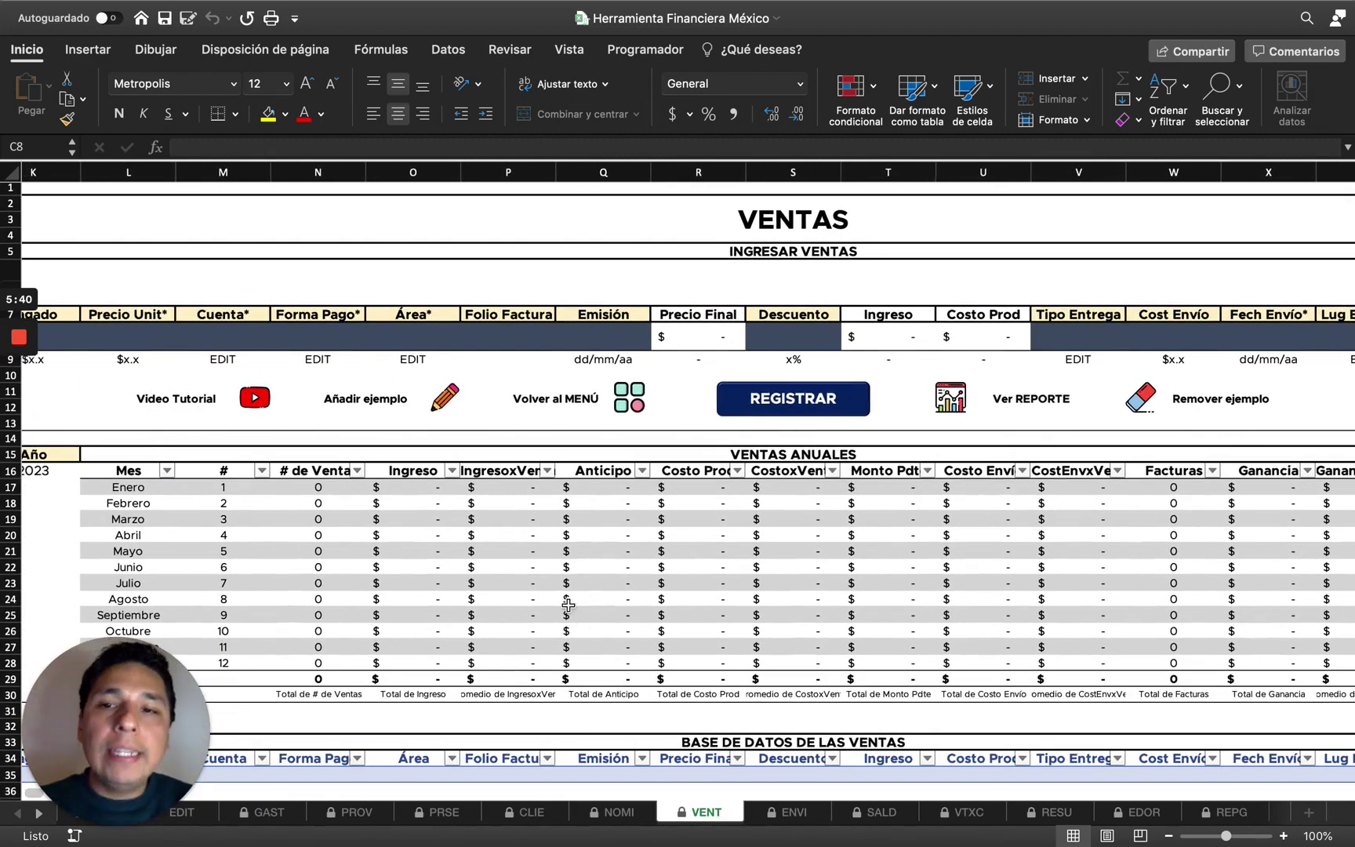
pyautogui.click(272, 811)
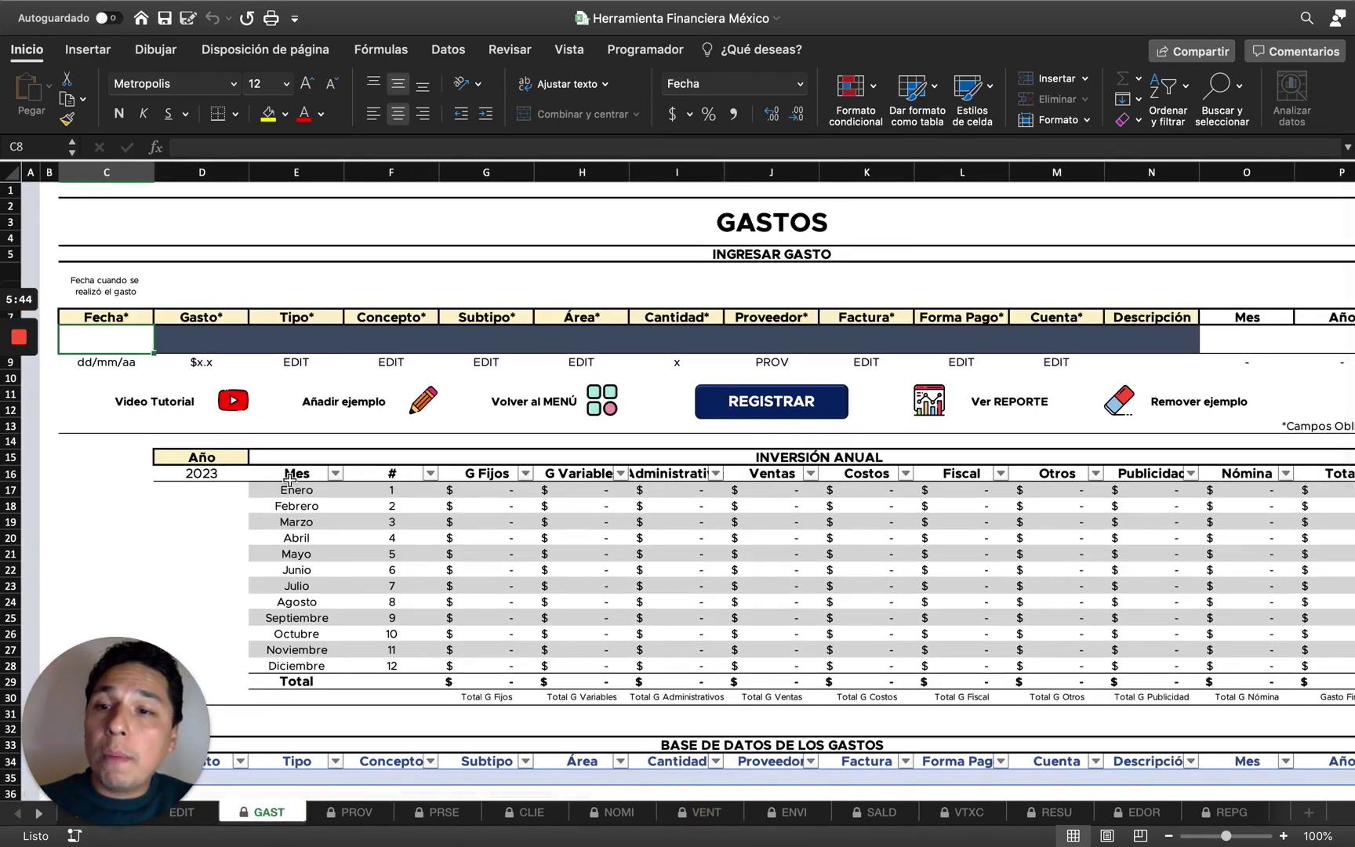
pyautogui.scroll(-1, 710, 610)
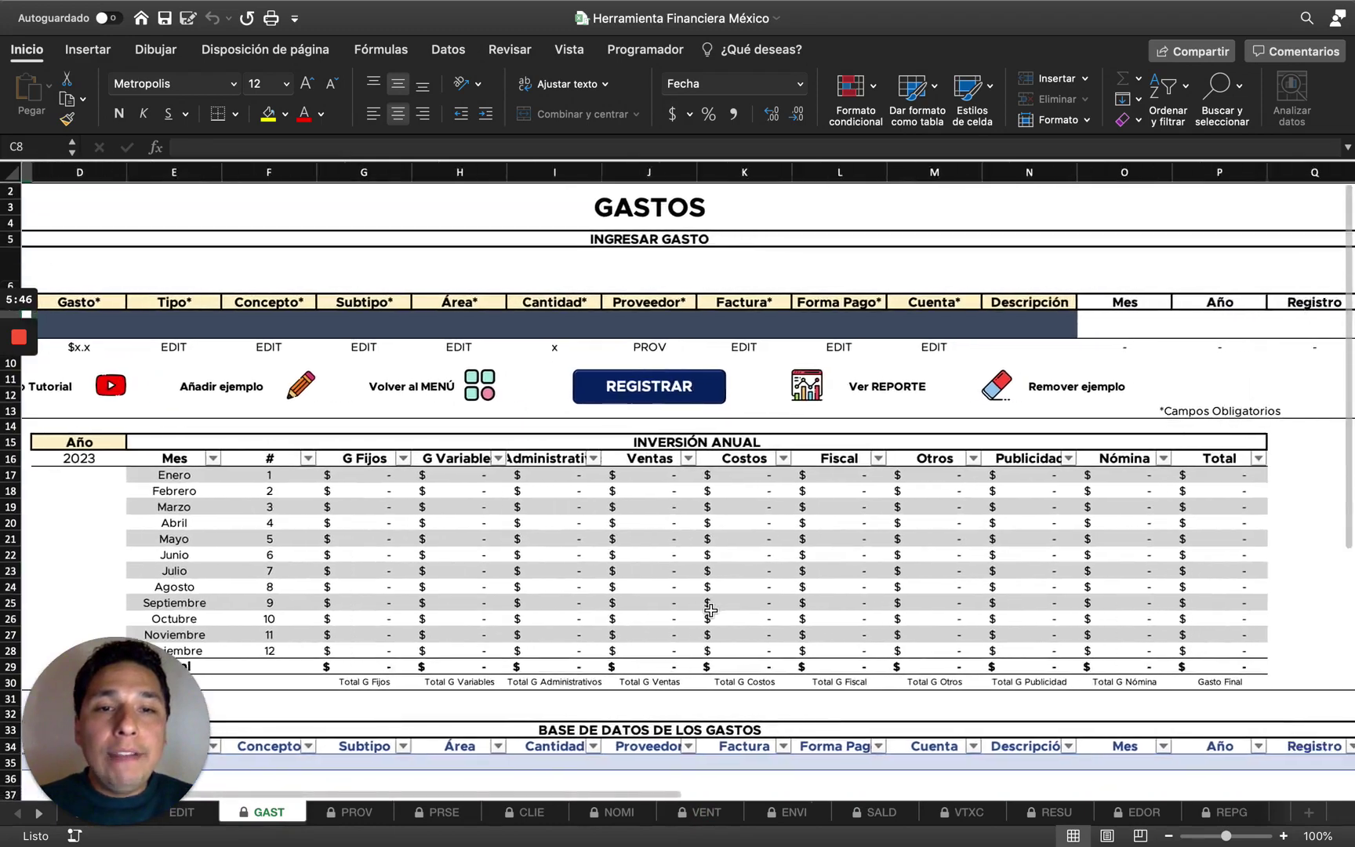
pyautogui.click(194, 464)
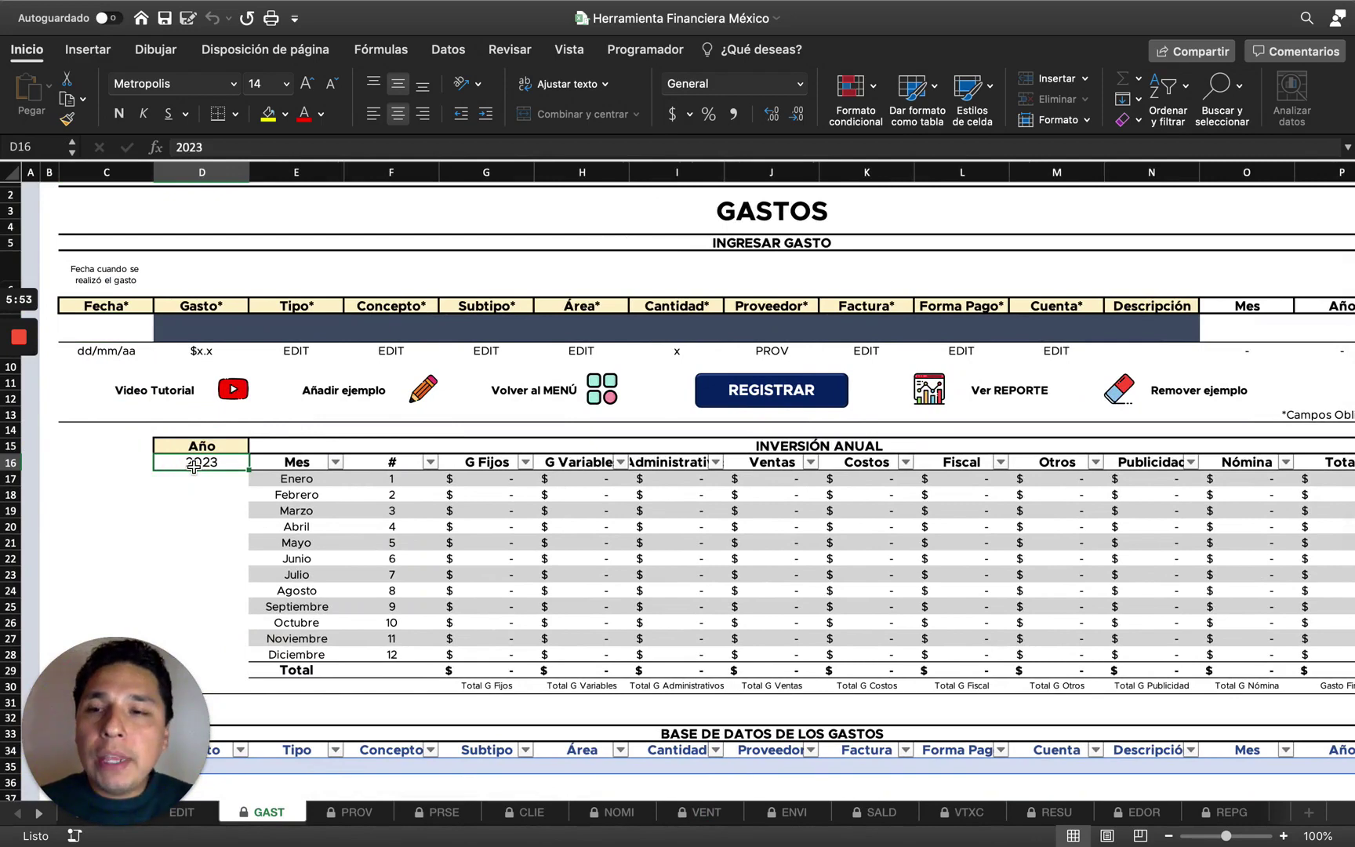
pyautogui.write('2022')
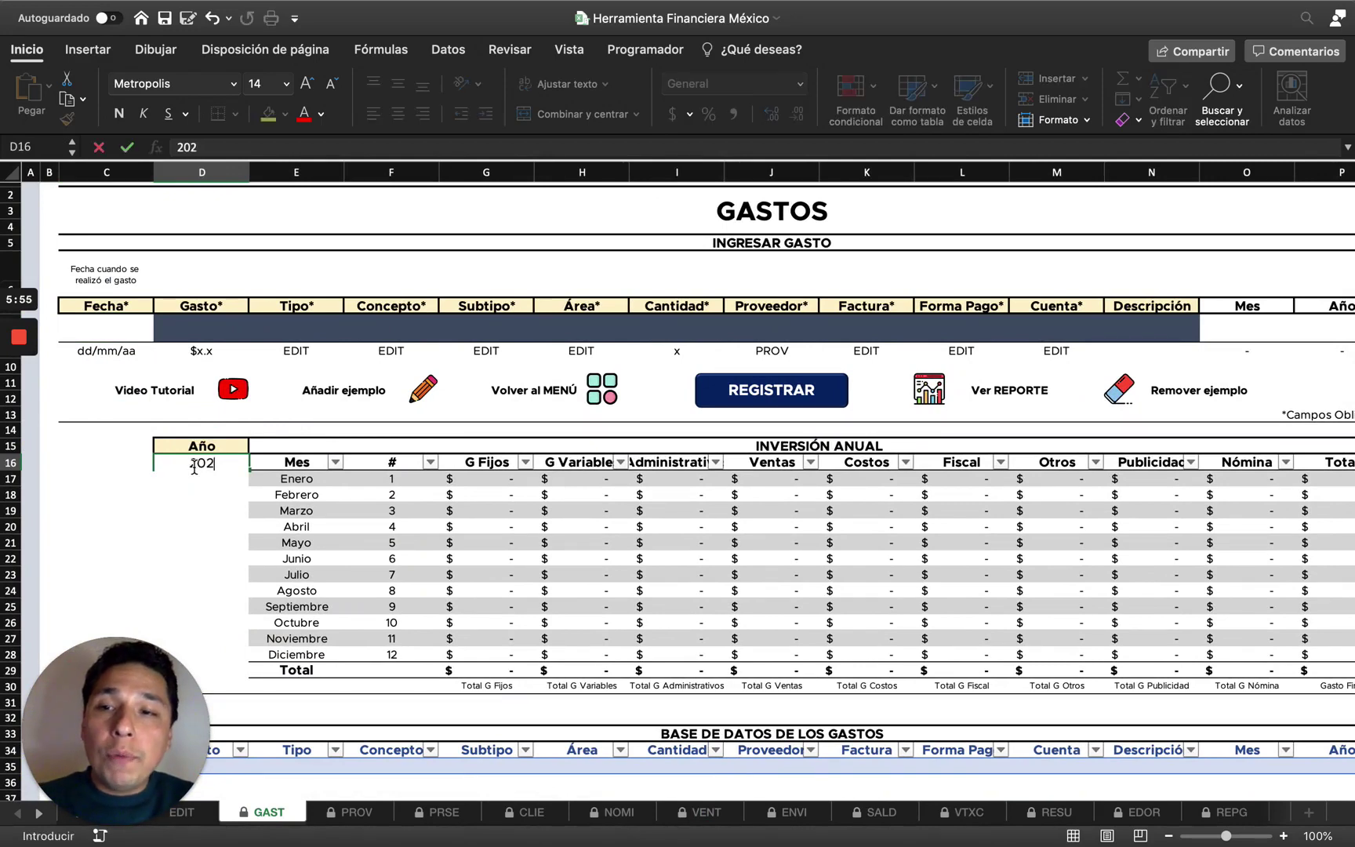
pyautogui.press('Return')
pyautogui.press('Up')
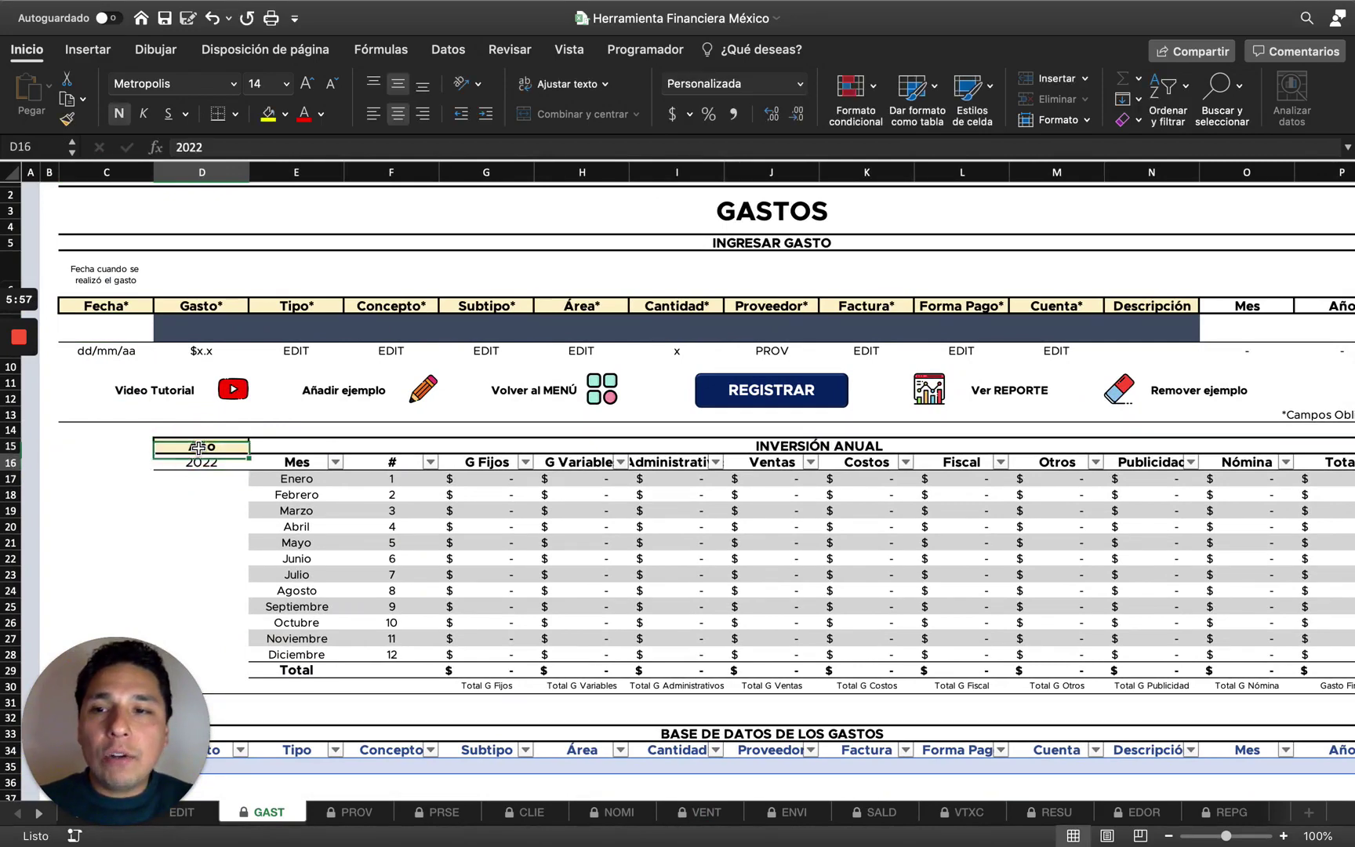
pyautogui.write('2023')
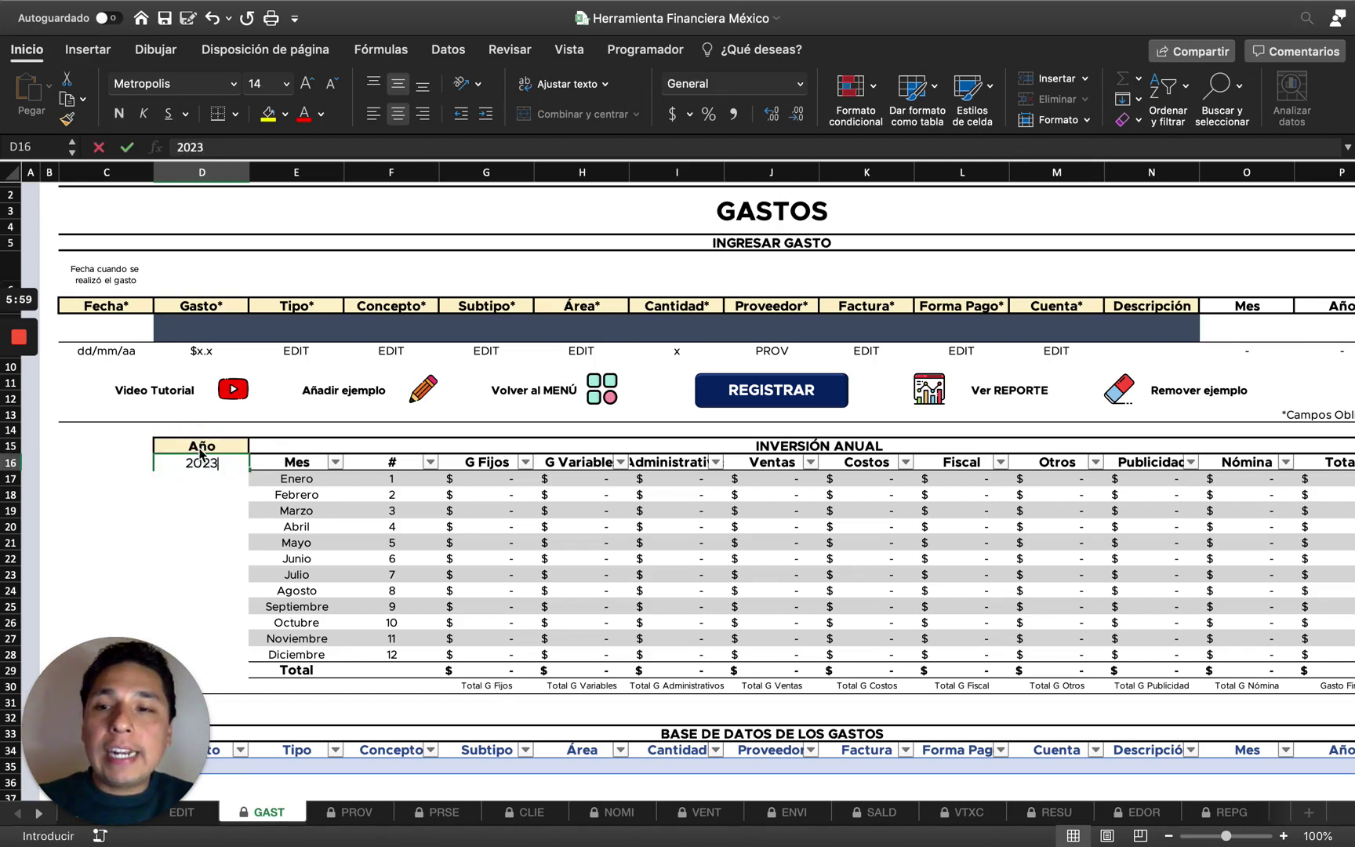
pyautogui.press('Return')
pyautogui.press('Up')
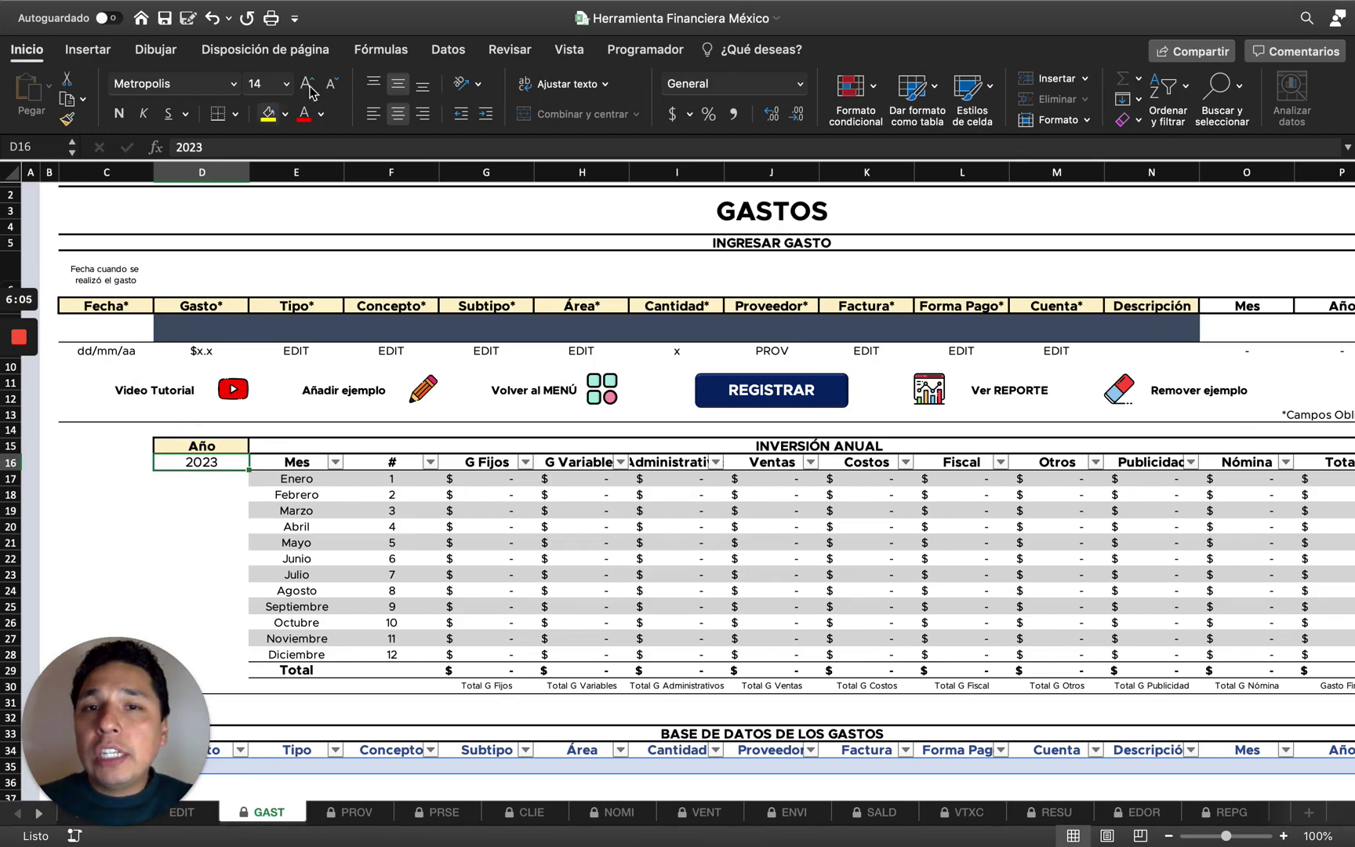
pyautogui.scroll(1, 723, 333)
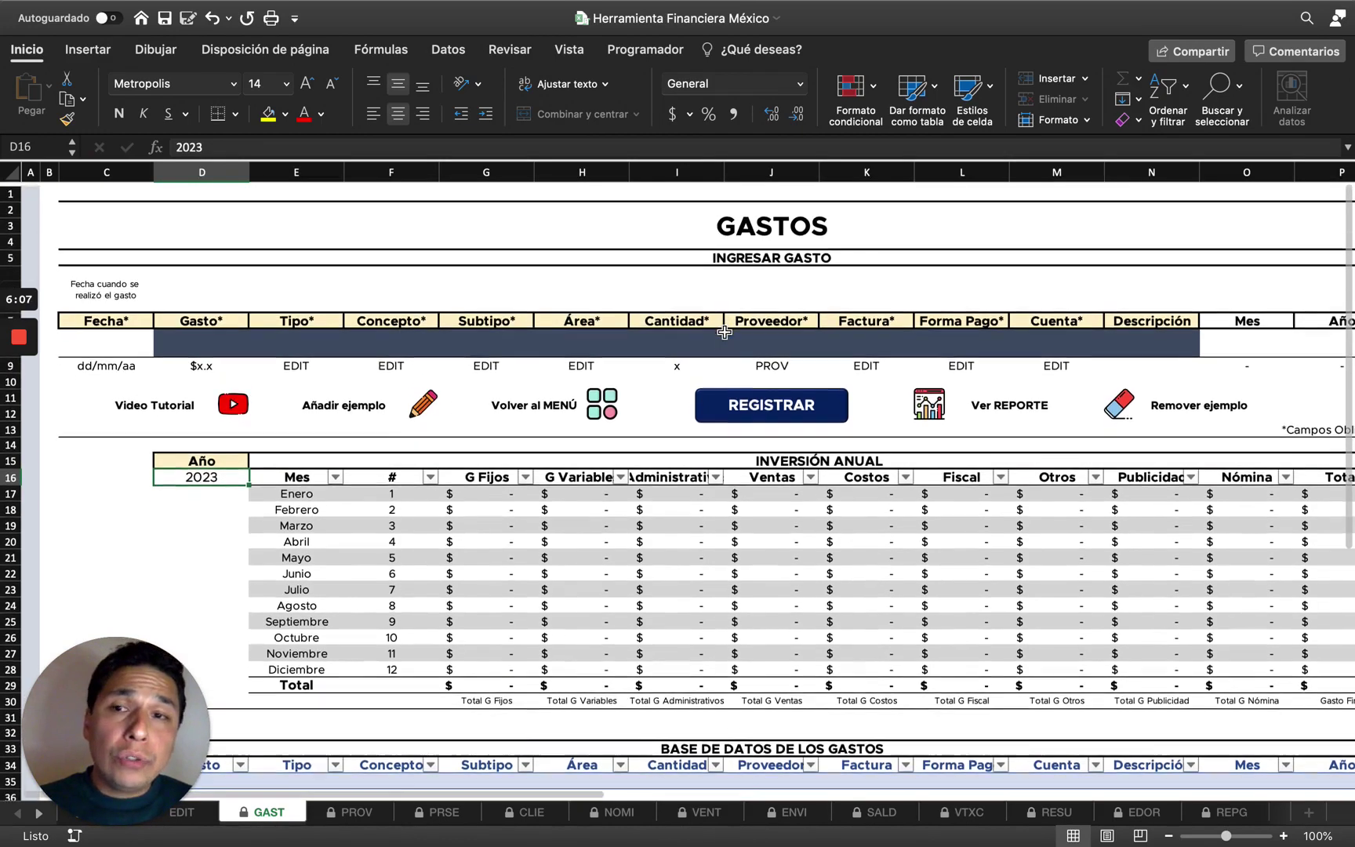
# Enter 1-1 as the expense date in C8, giving 01/01/23.
pyautogui.click(119, 346)
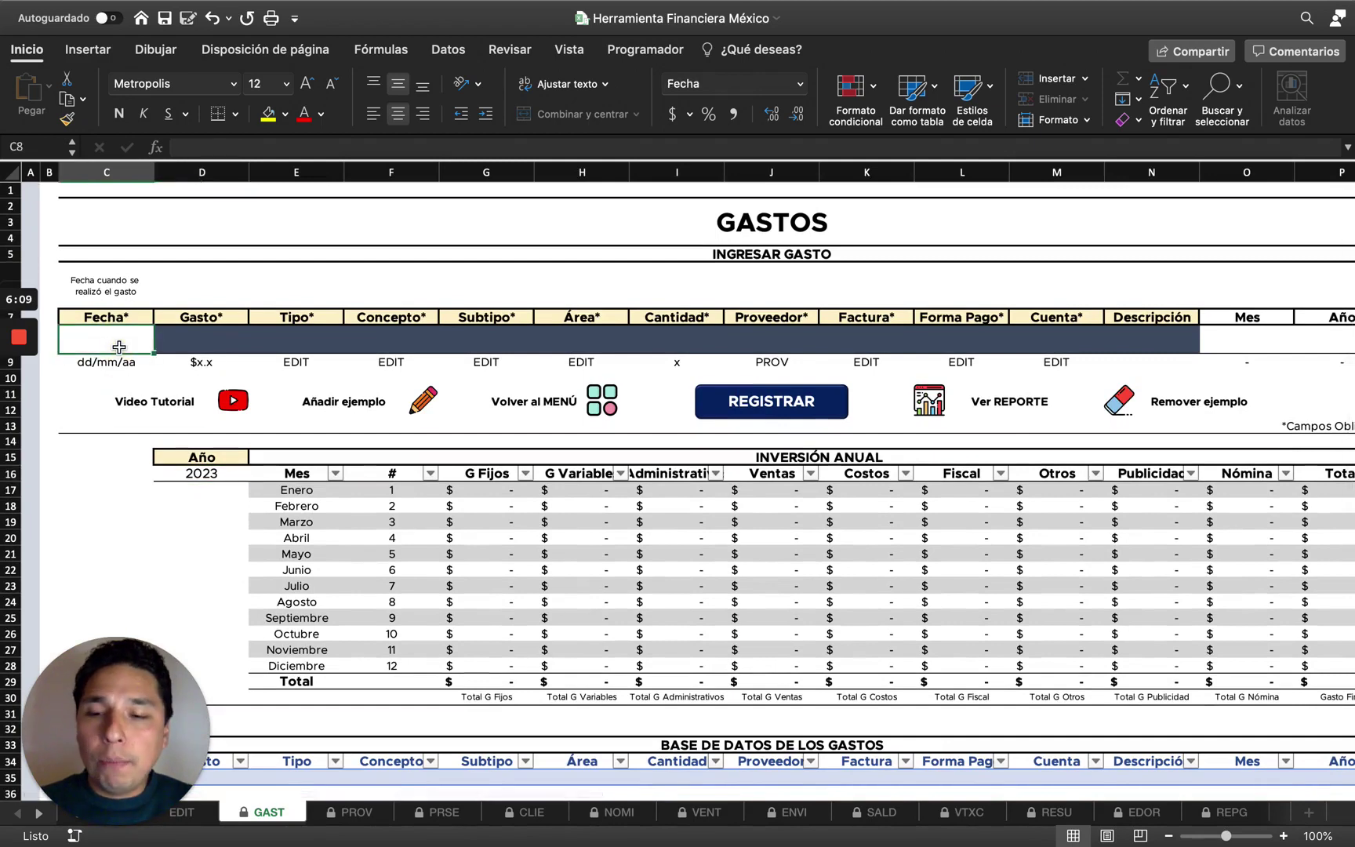
pyautogui.write('1-1')
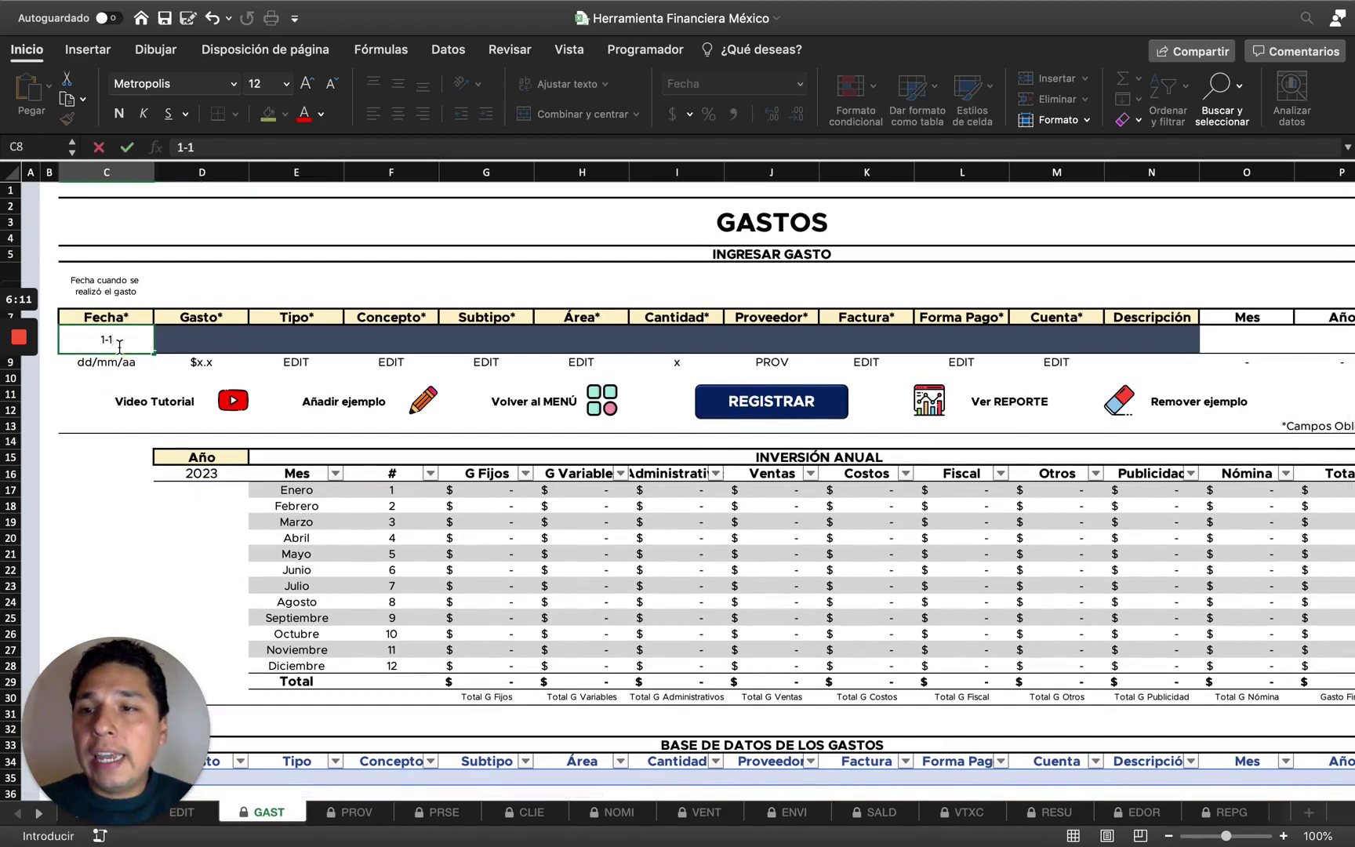
pyautogui.press('Tab')
pyautogui.write('100')
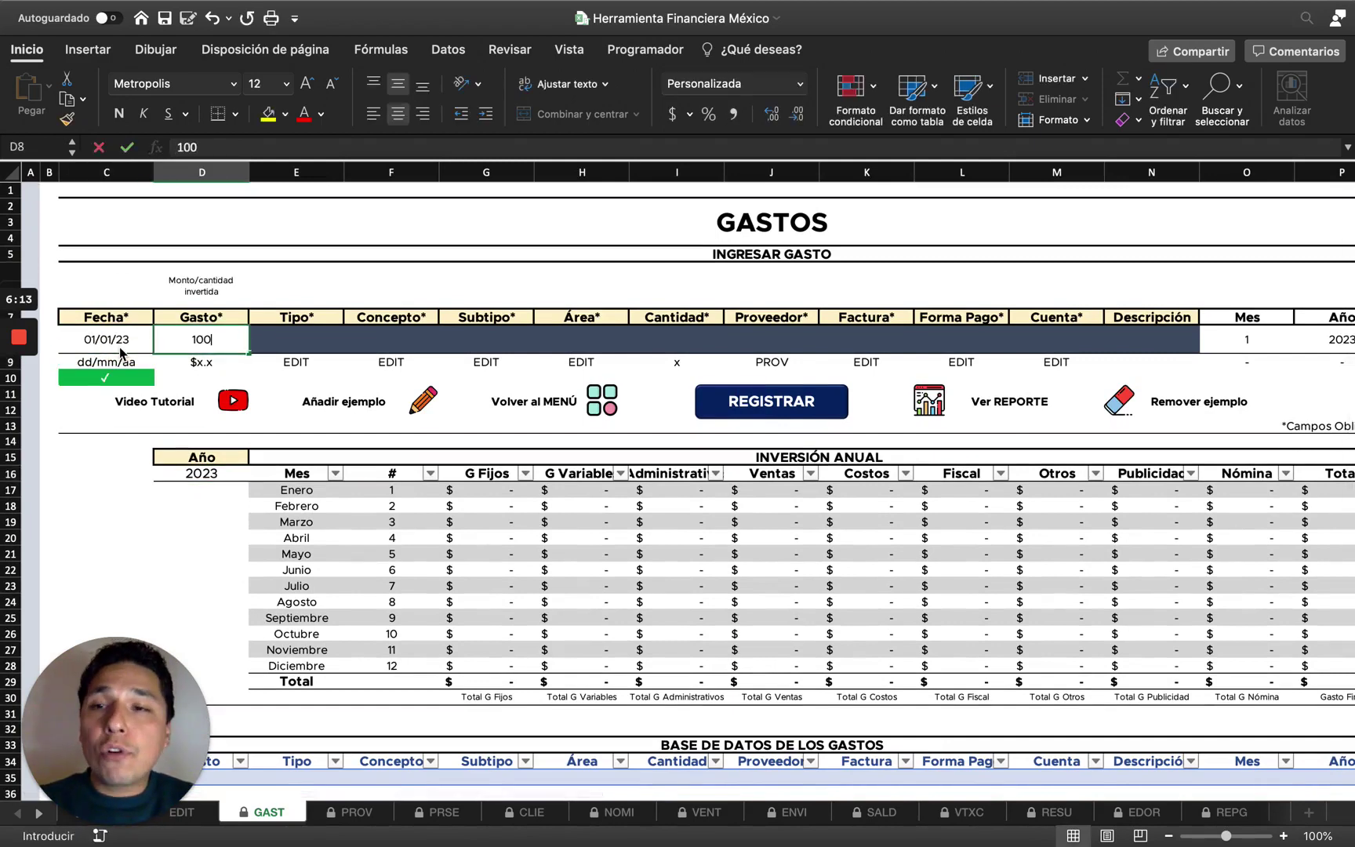
pyautogui.press('Tab')
pyautogui.hotkey('ctrl', 'z')
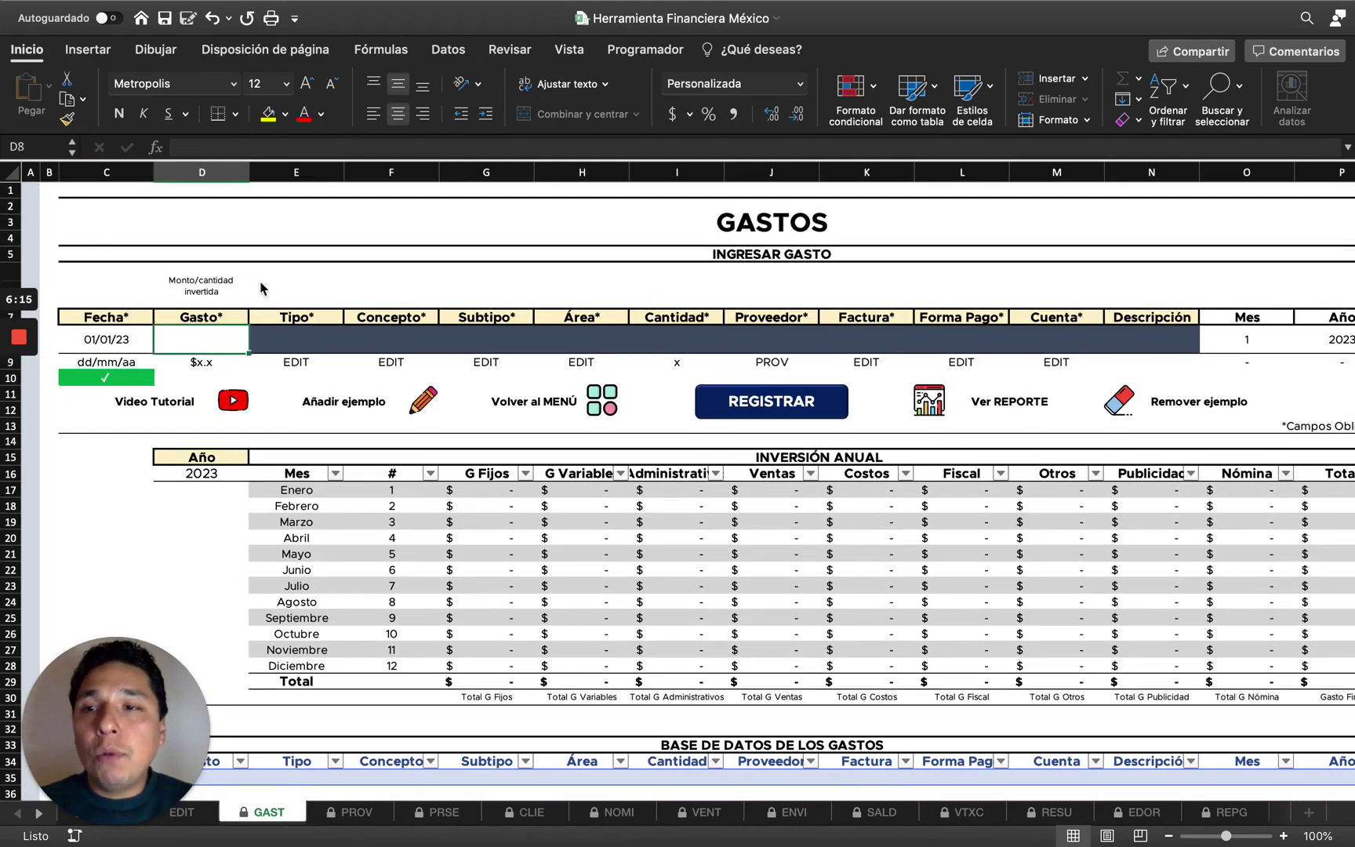
pyautogui.hotkey('ctrl', 'z')
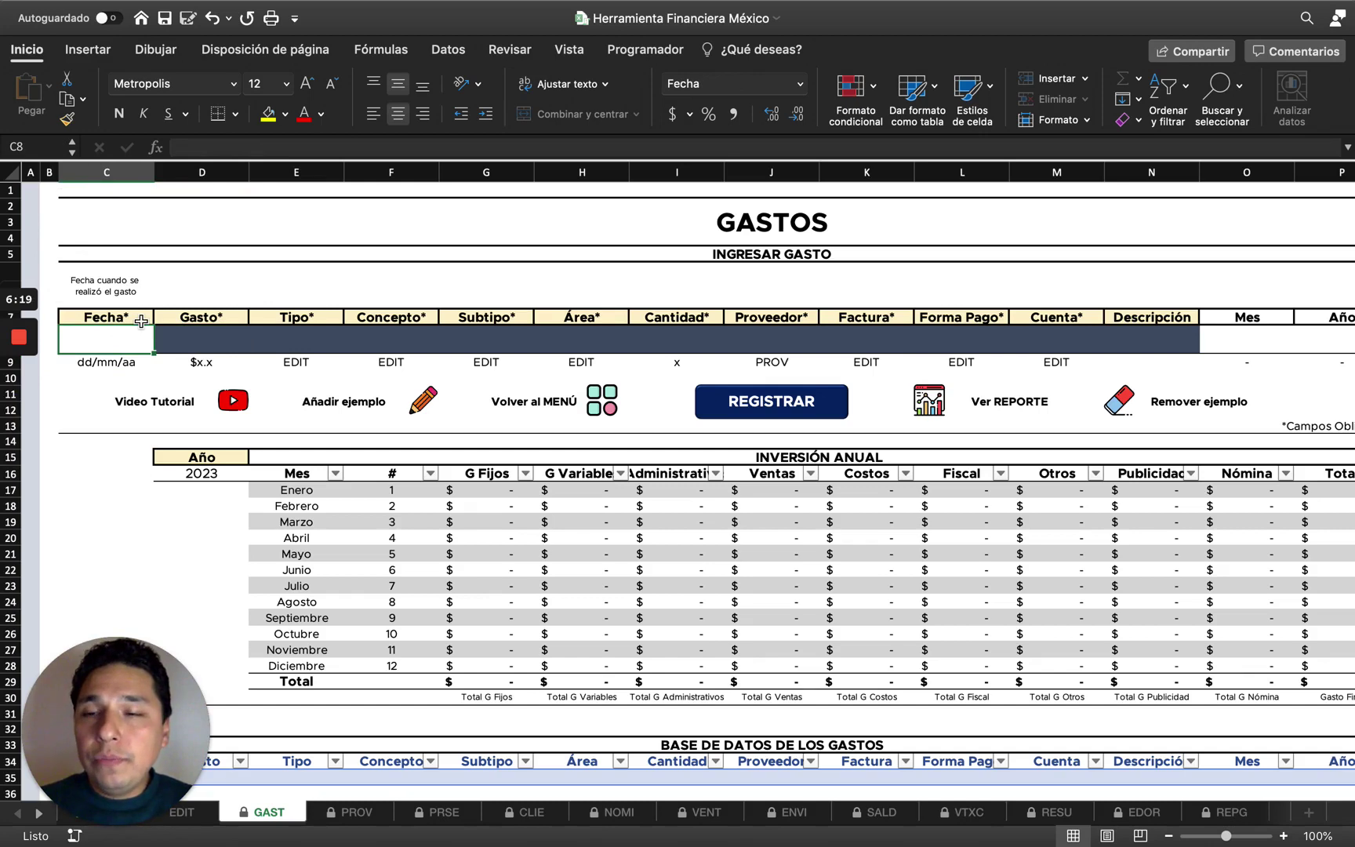
pyautogui.hotkey('ctrl', 'y')
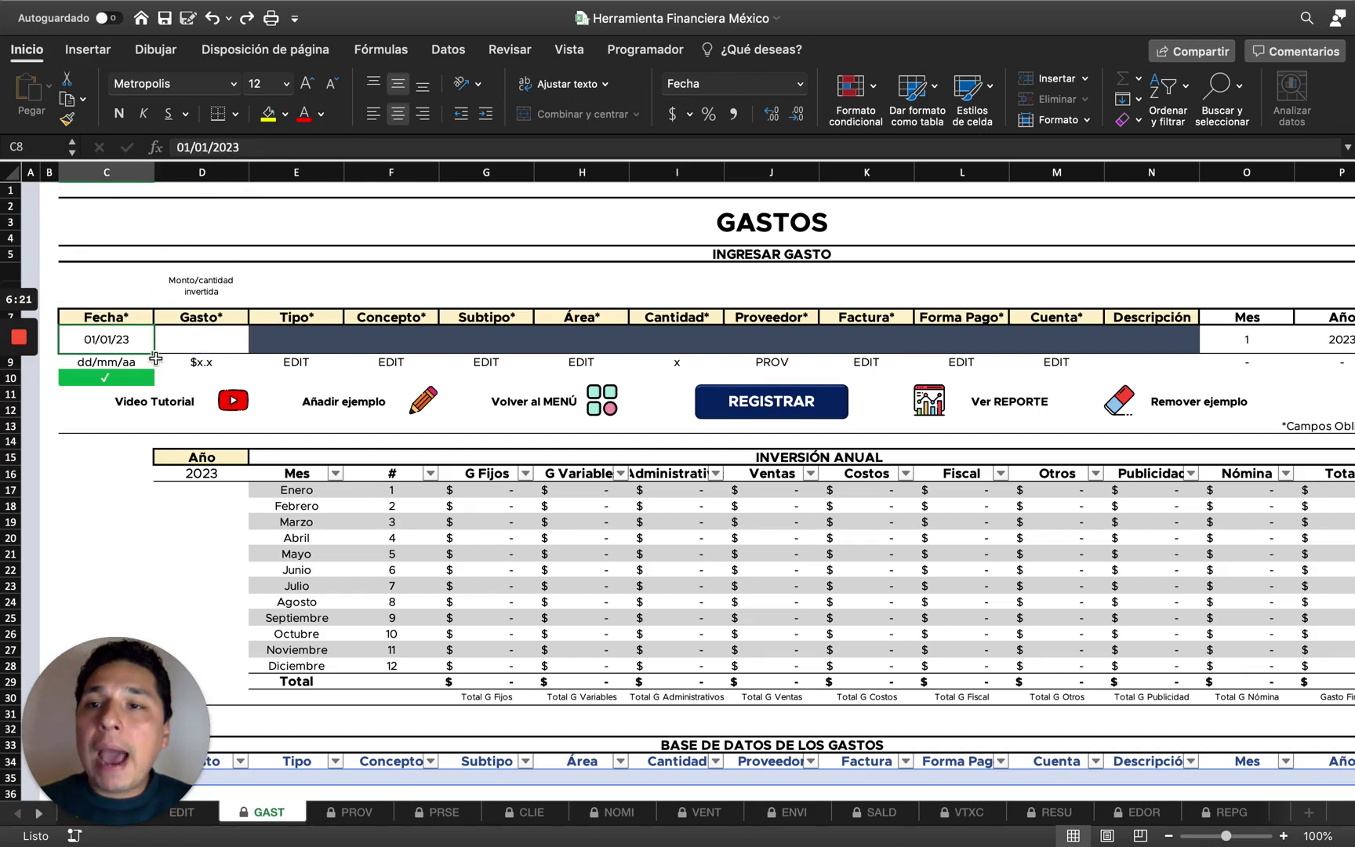
# Enter 100 as the expense amount in D8, shown as $100.0.
pyautogui.click(232, 345)
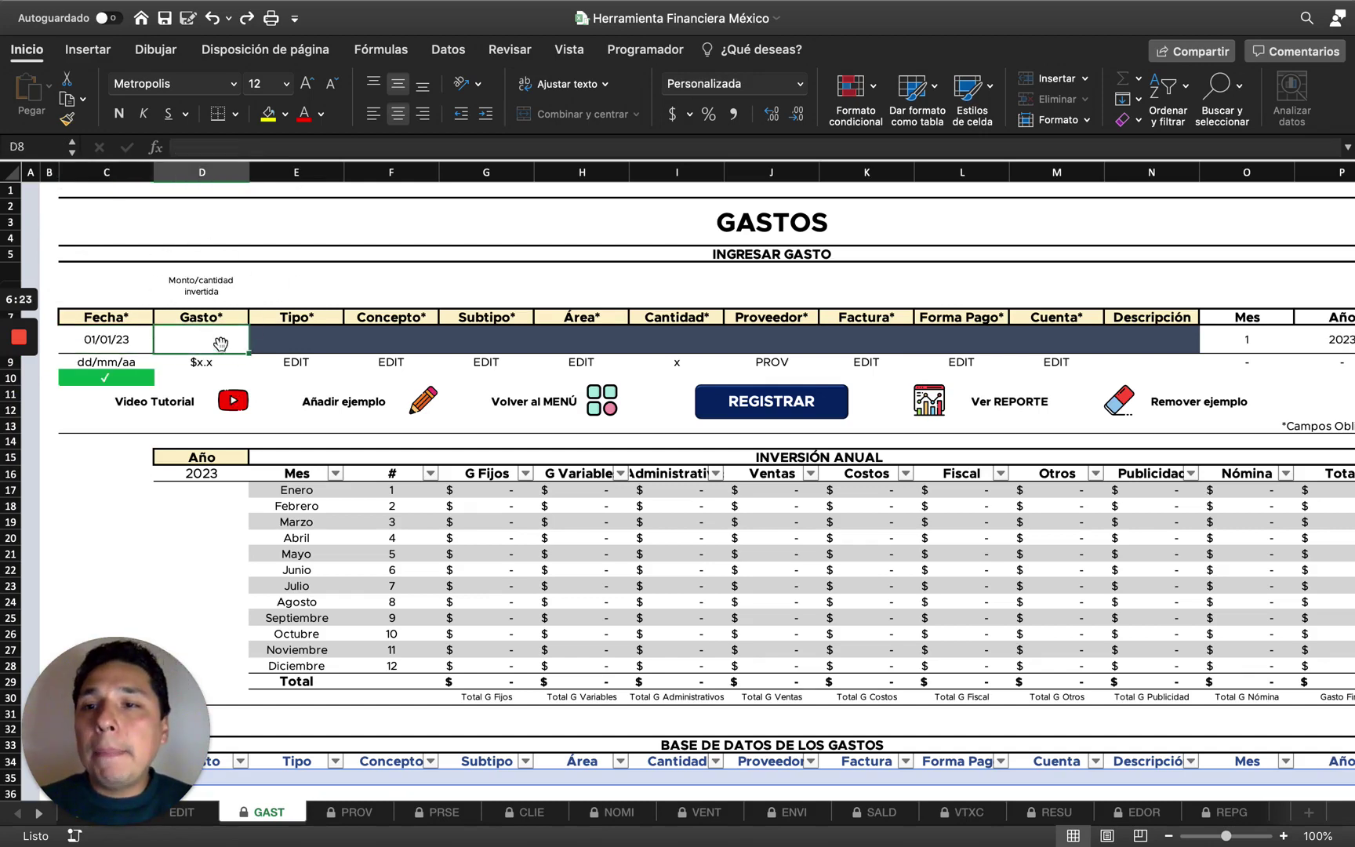
pyautogui.write('100')
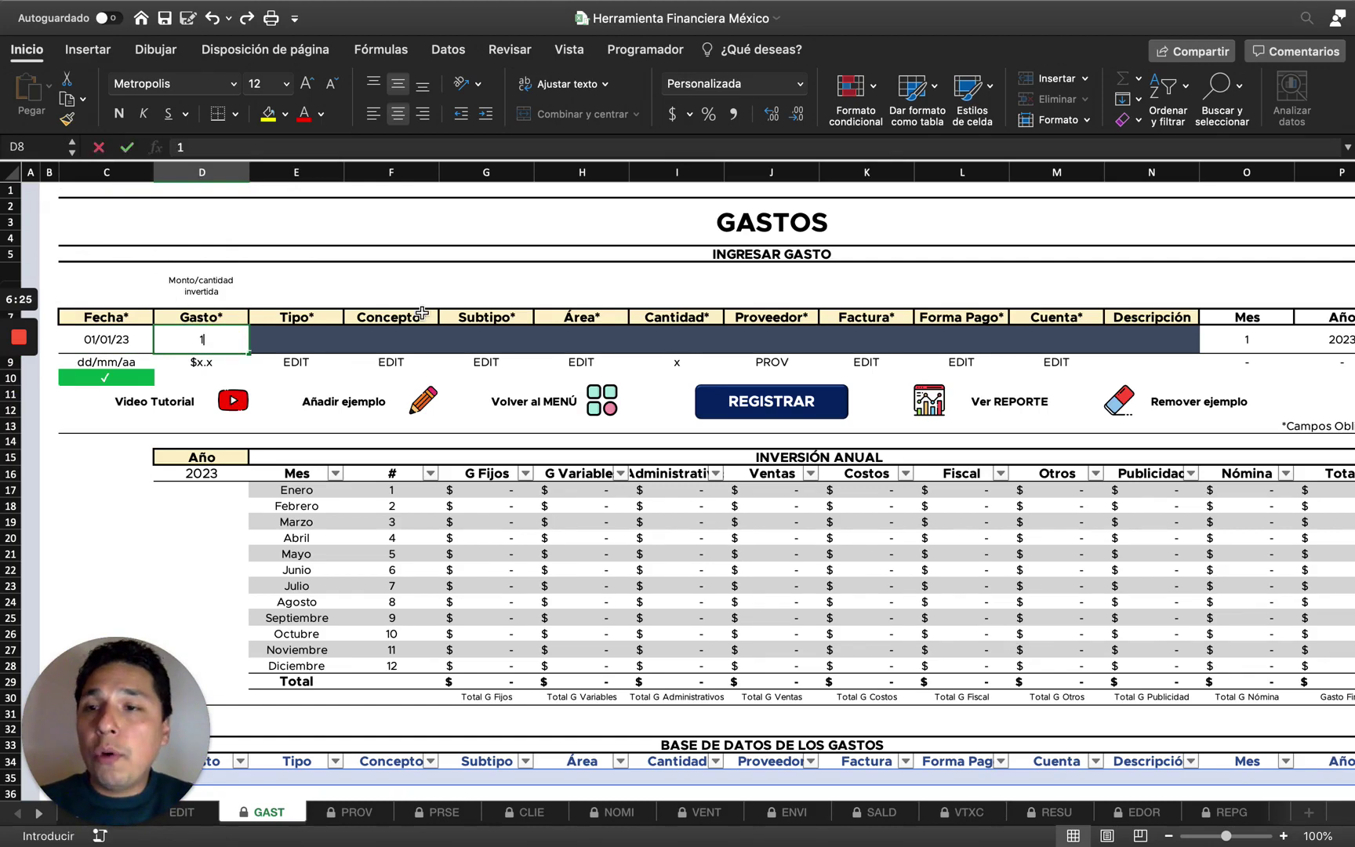
pyautogui.press('Return')
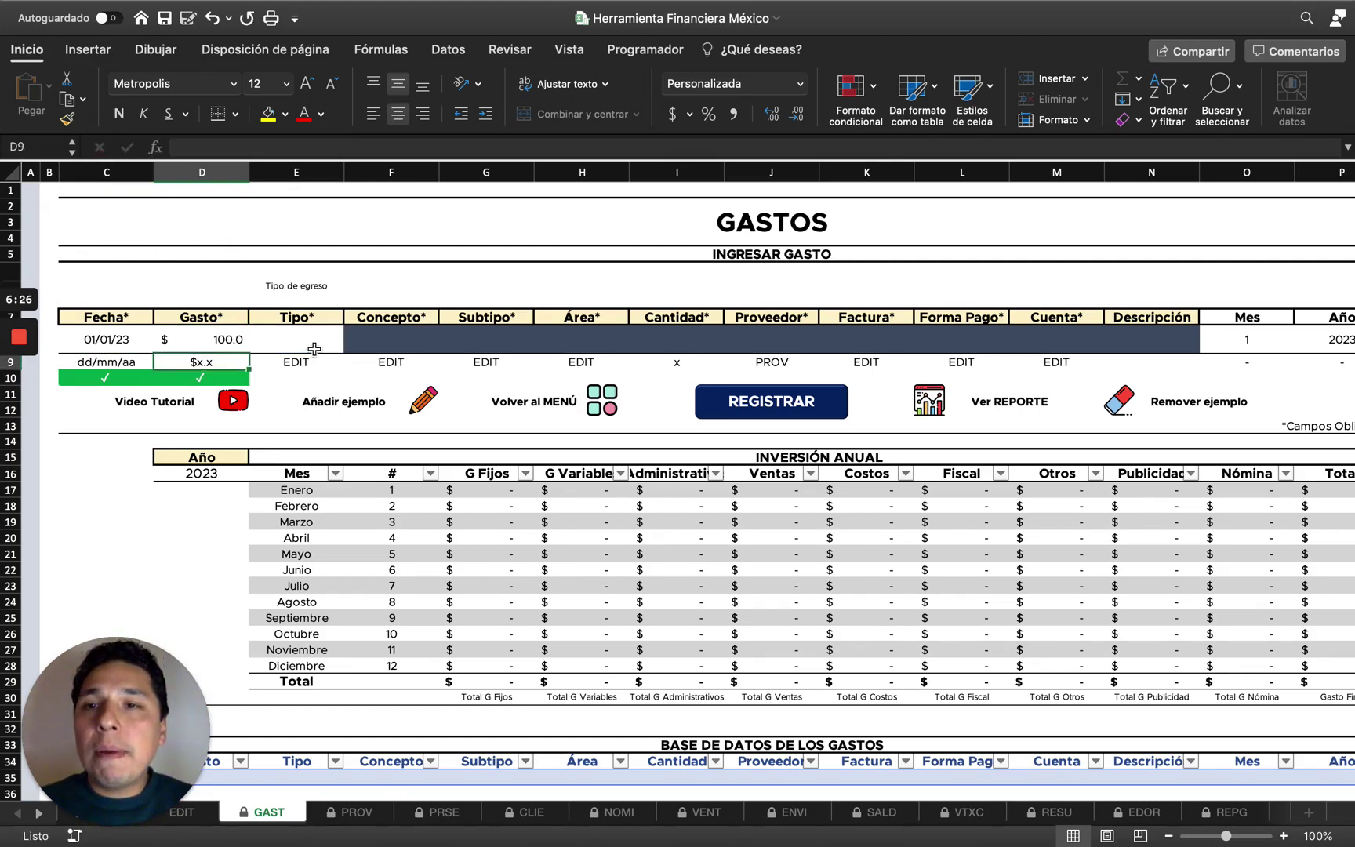
pyautogui.click(314, 349)
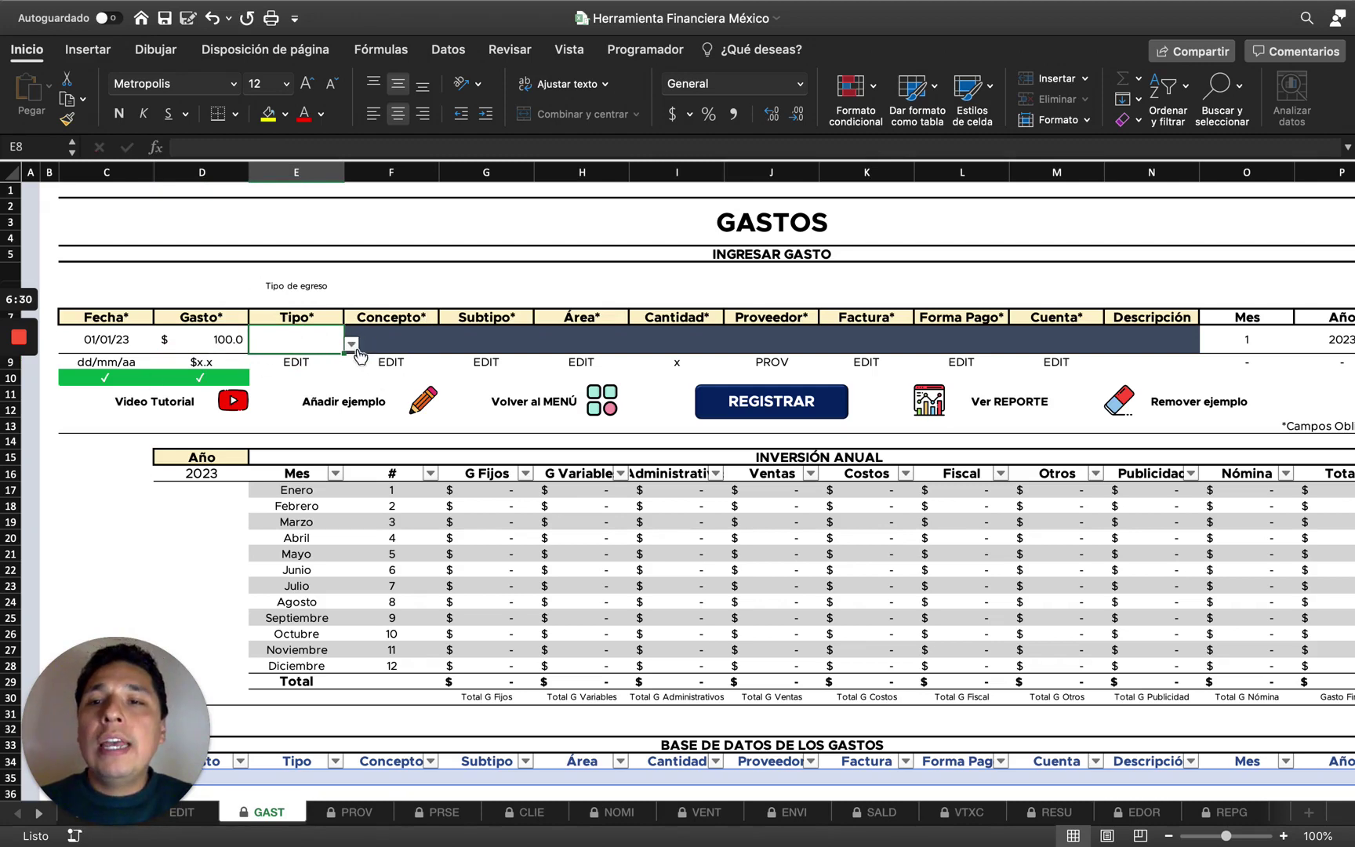
pyautogui.moveTo(164, 704); pyautogui.dragTo(166, 635)
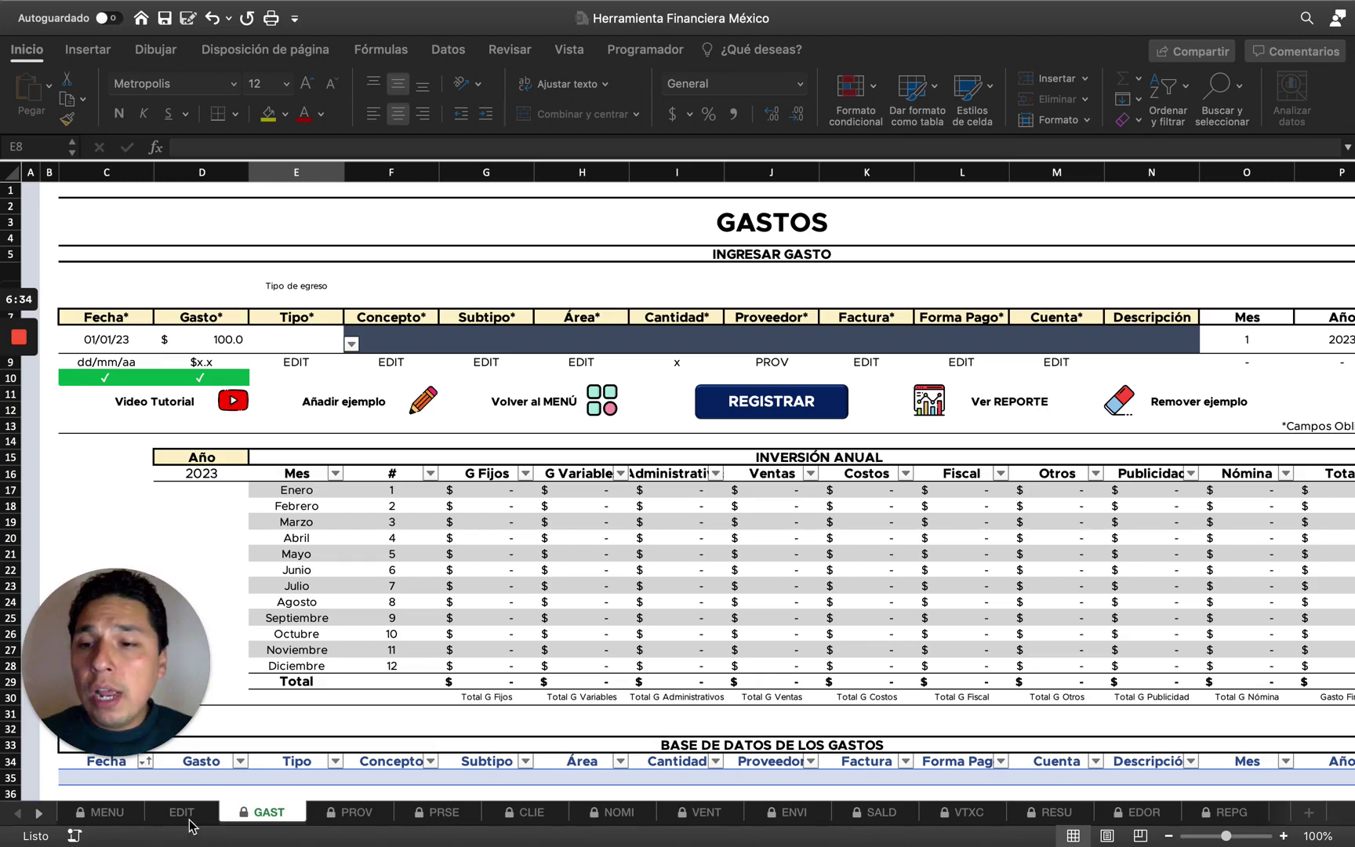
# Review the option lists on the EDIT sheet, then return to the GAST expense sheet.
pyautogui.click(200, 829)
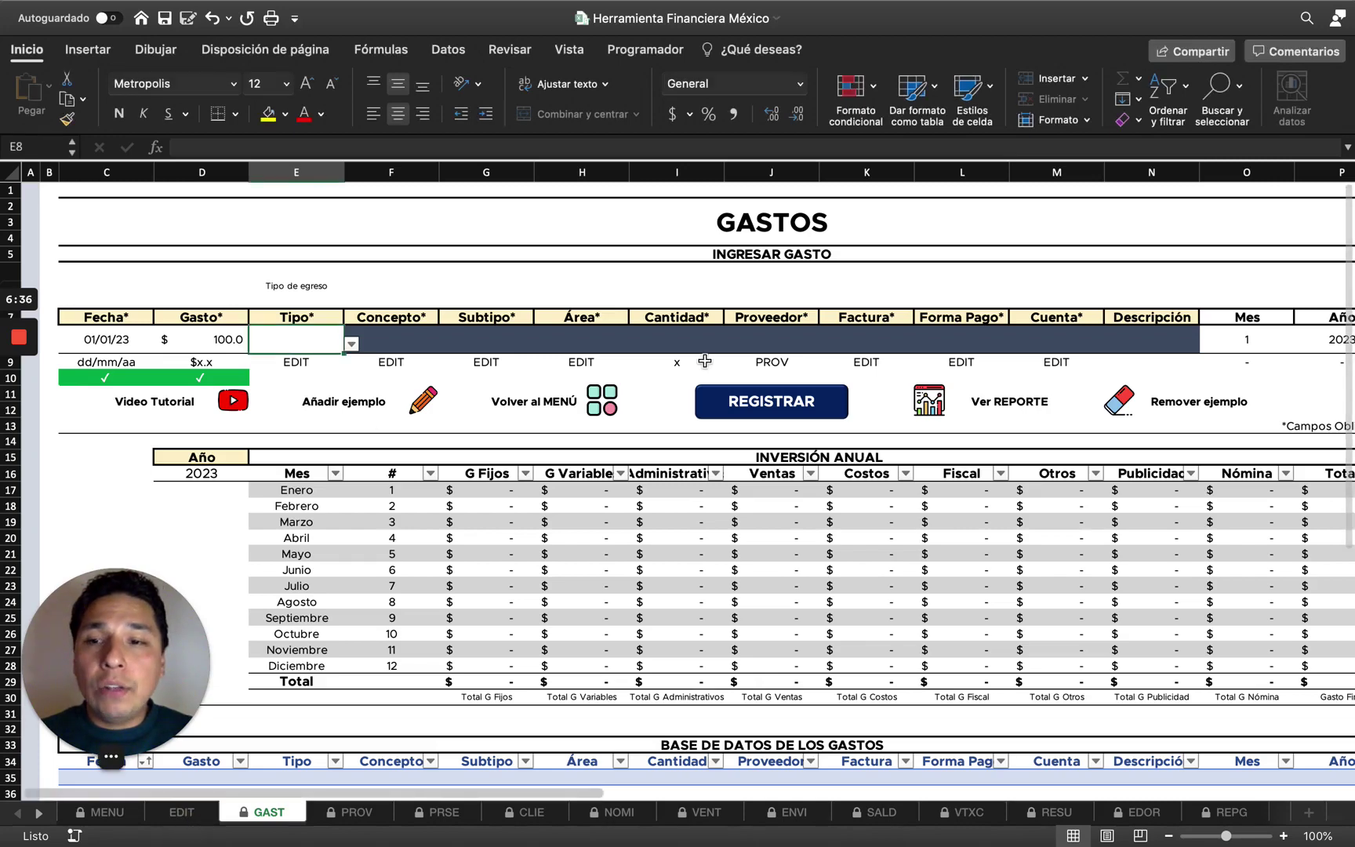
pyautogui.click(200, 815)
pyautogui.hscroll(20, 677, 471)
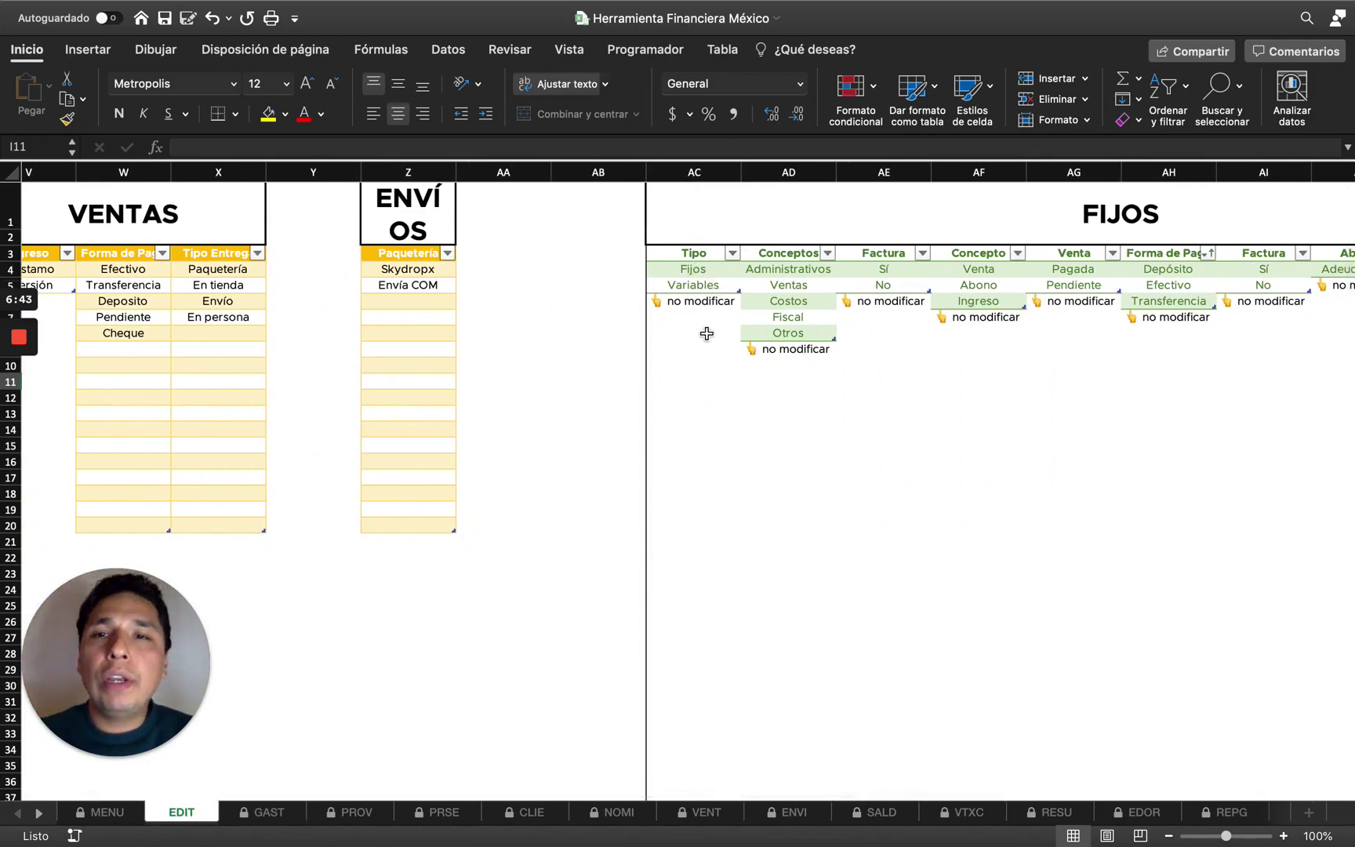
pyautogui.hscroll(-20, 705, 332)
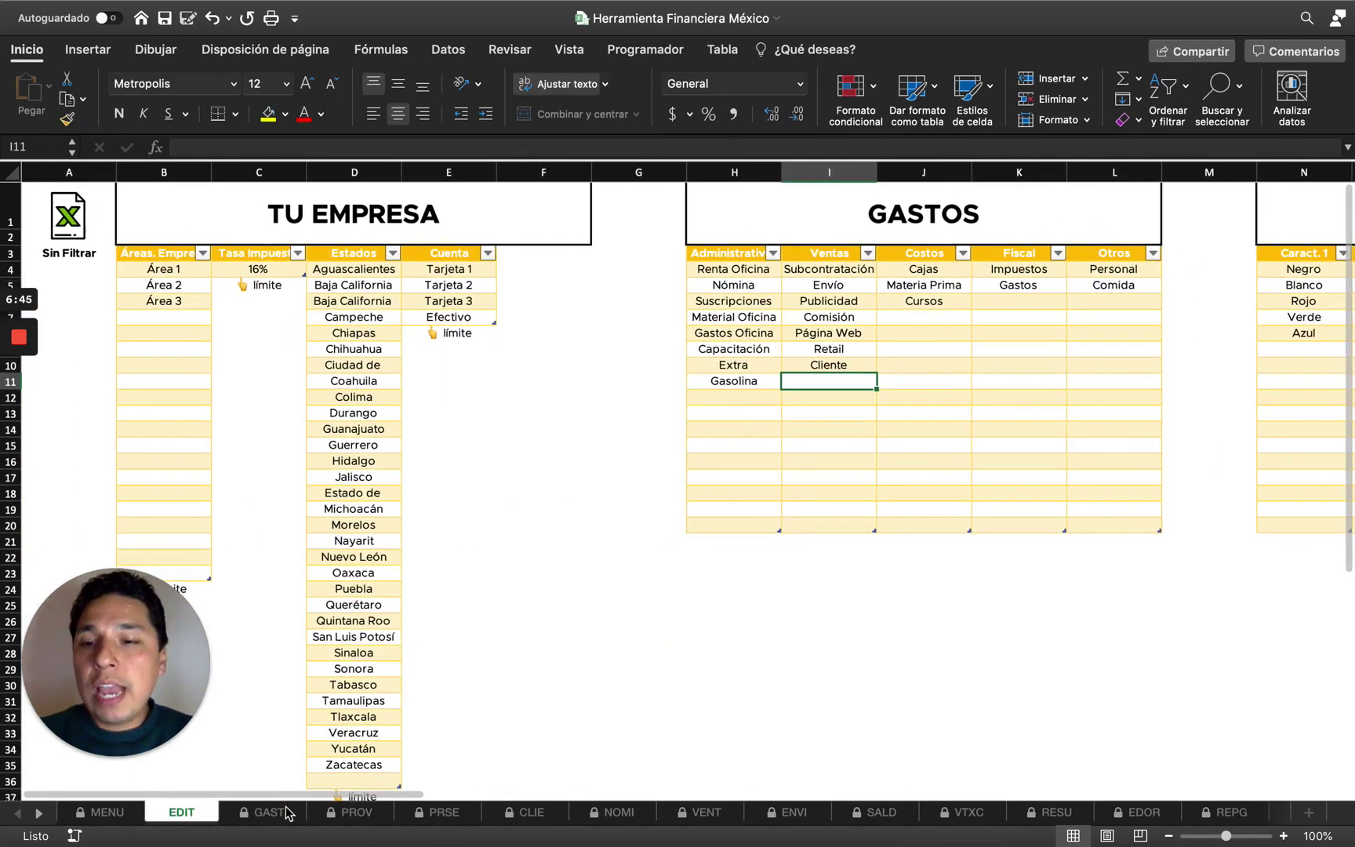
pyautogui.click(267, 812)
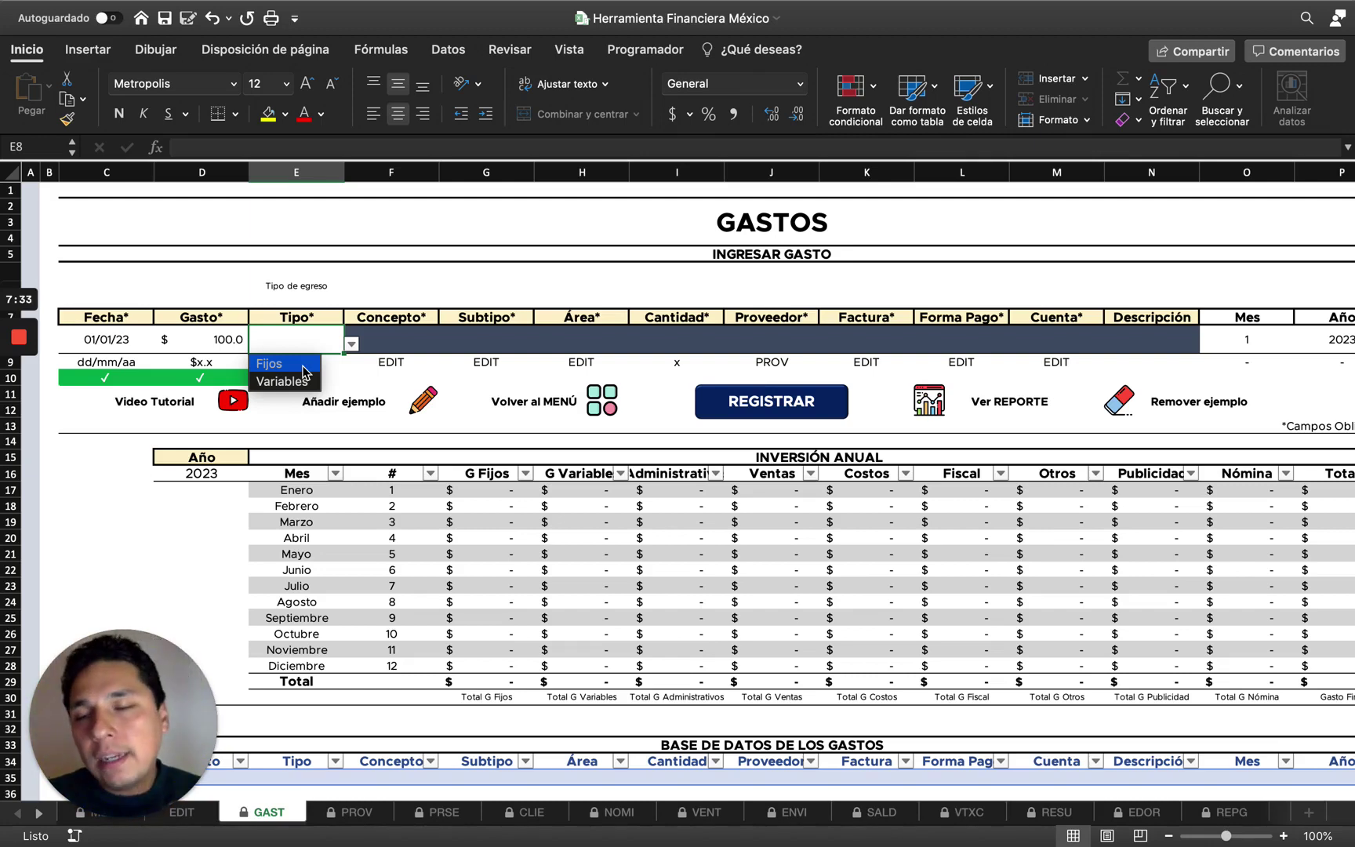
# Set the expense Tipo to Fijos and Concepto to Administrativos.
pyautogui.click(300, 366)
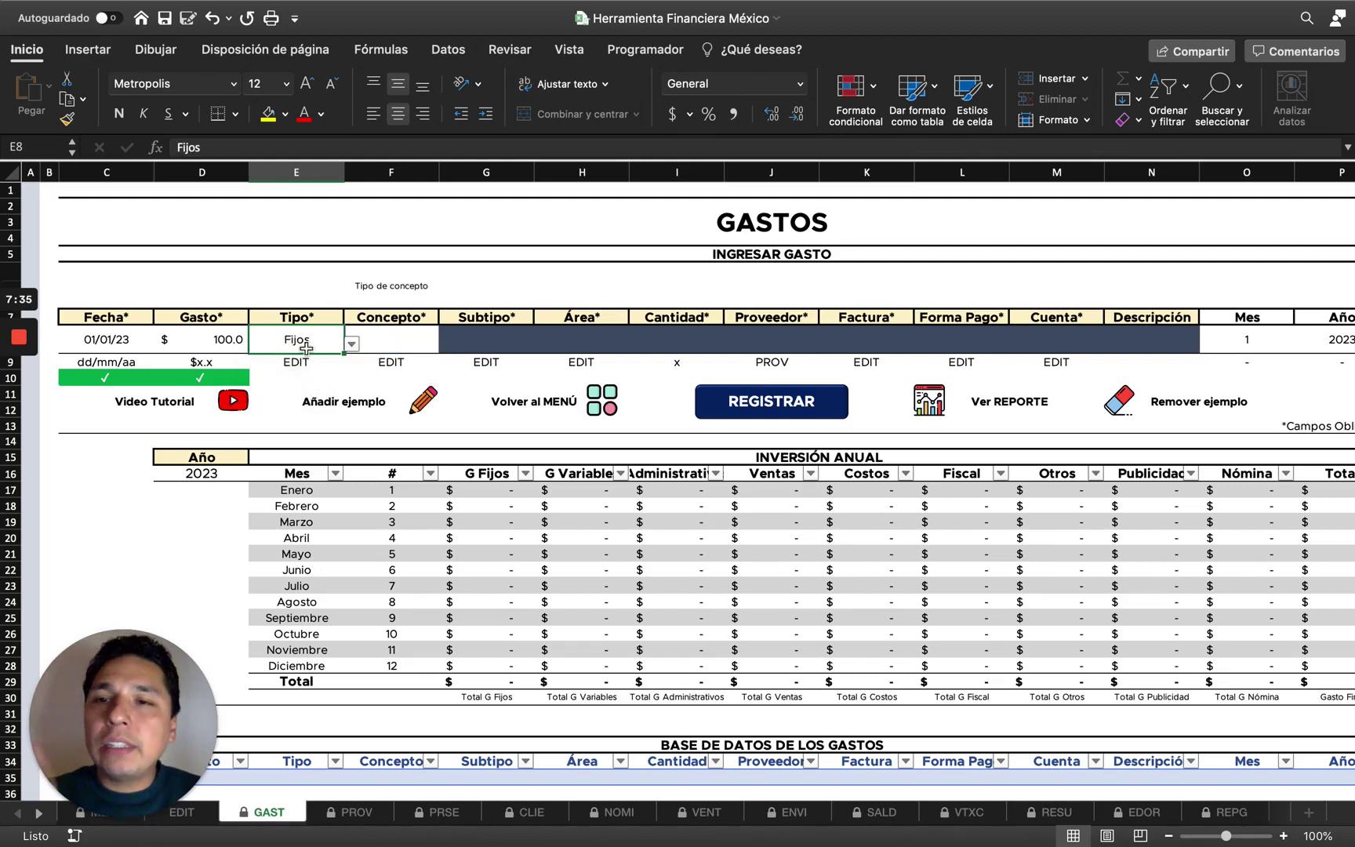
pyautogui.click(405, 339)
pyautogui.click(446, 345)
pyautogui.click(408, 357)
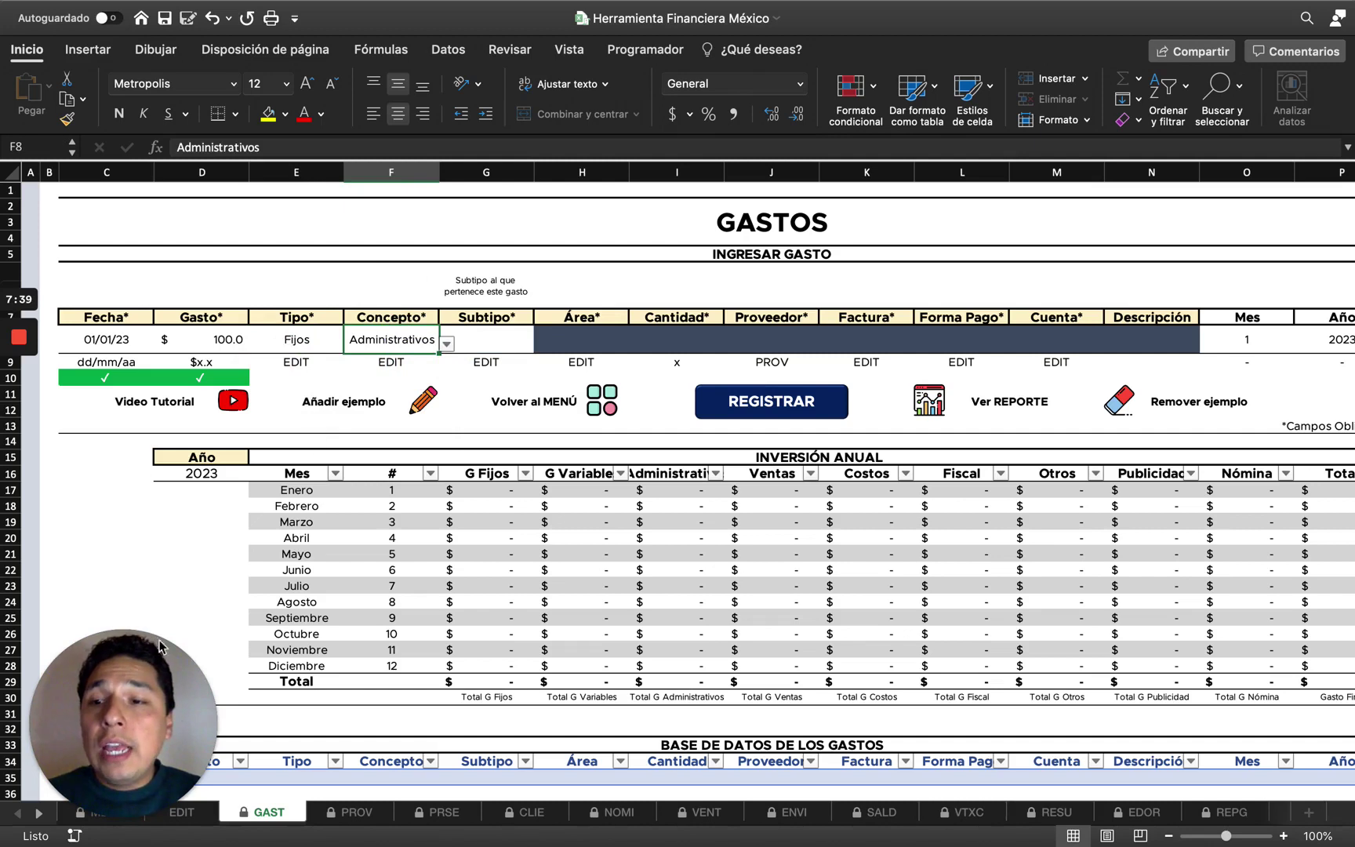
pyautogui.moveTo(149, 679); pyautogui.dragTo(144, 599)
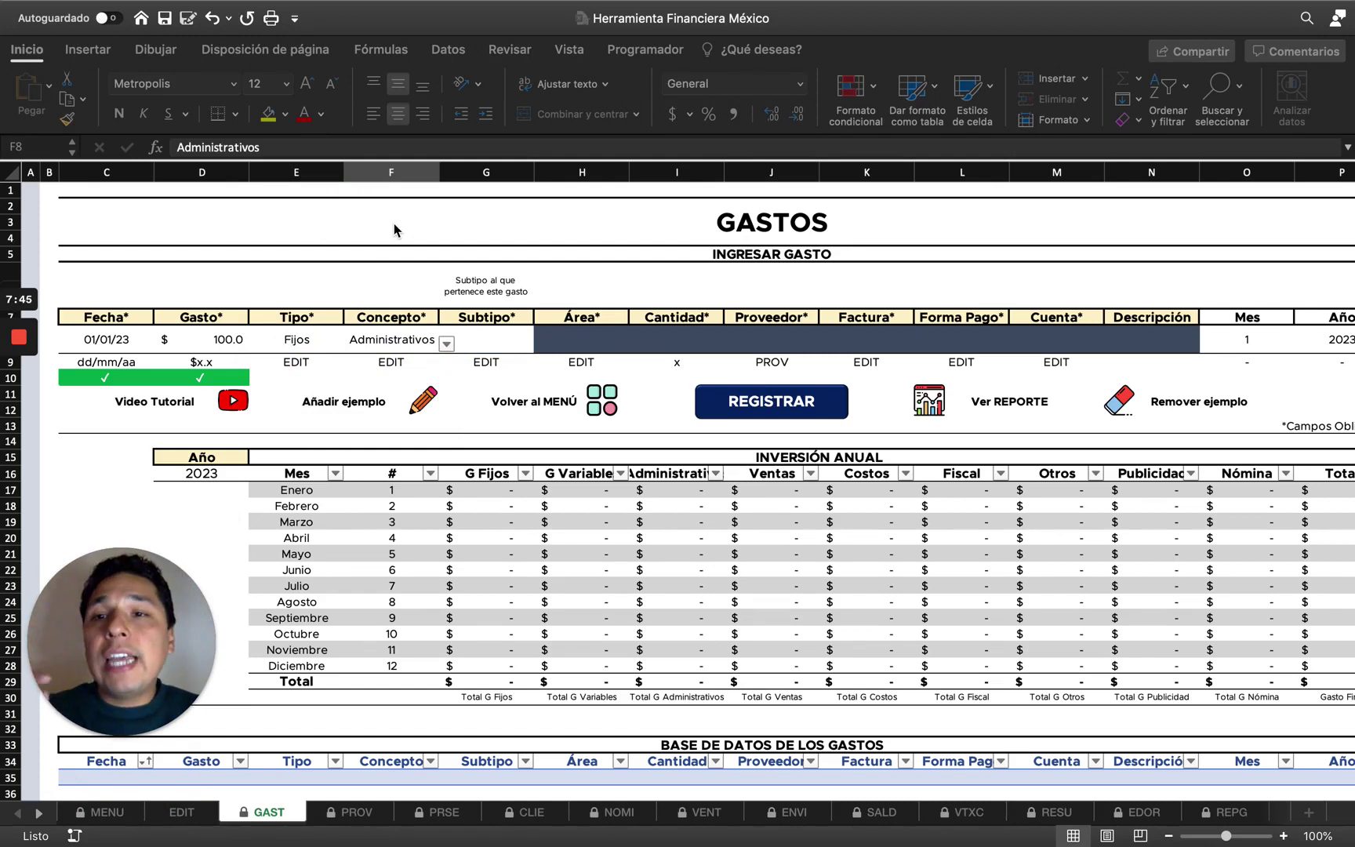
# Change the Tipo to Variables, keeping Administrativos as the Concepto.
pyautogui.click(314, 342)
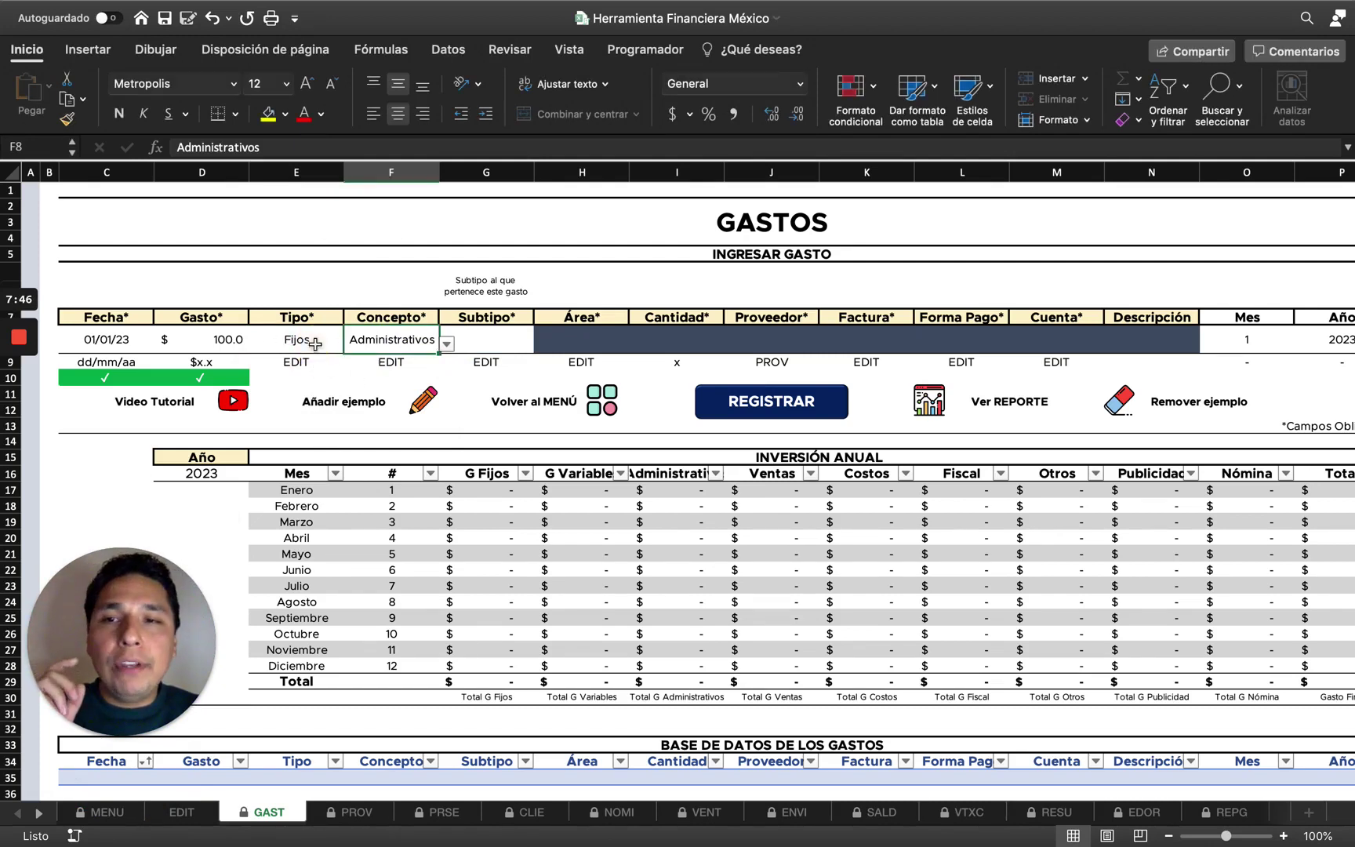
pyautogui.doubleClick(315, 343)
pyautogui.click(353, 350)
pyautogui.click(298, 382)
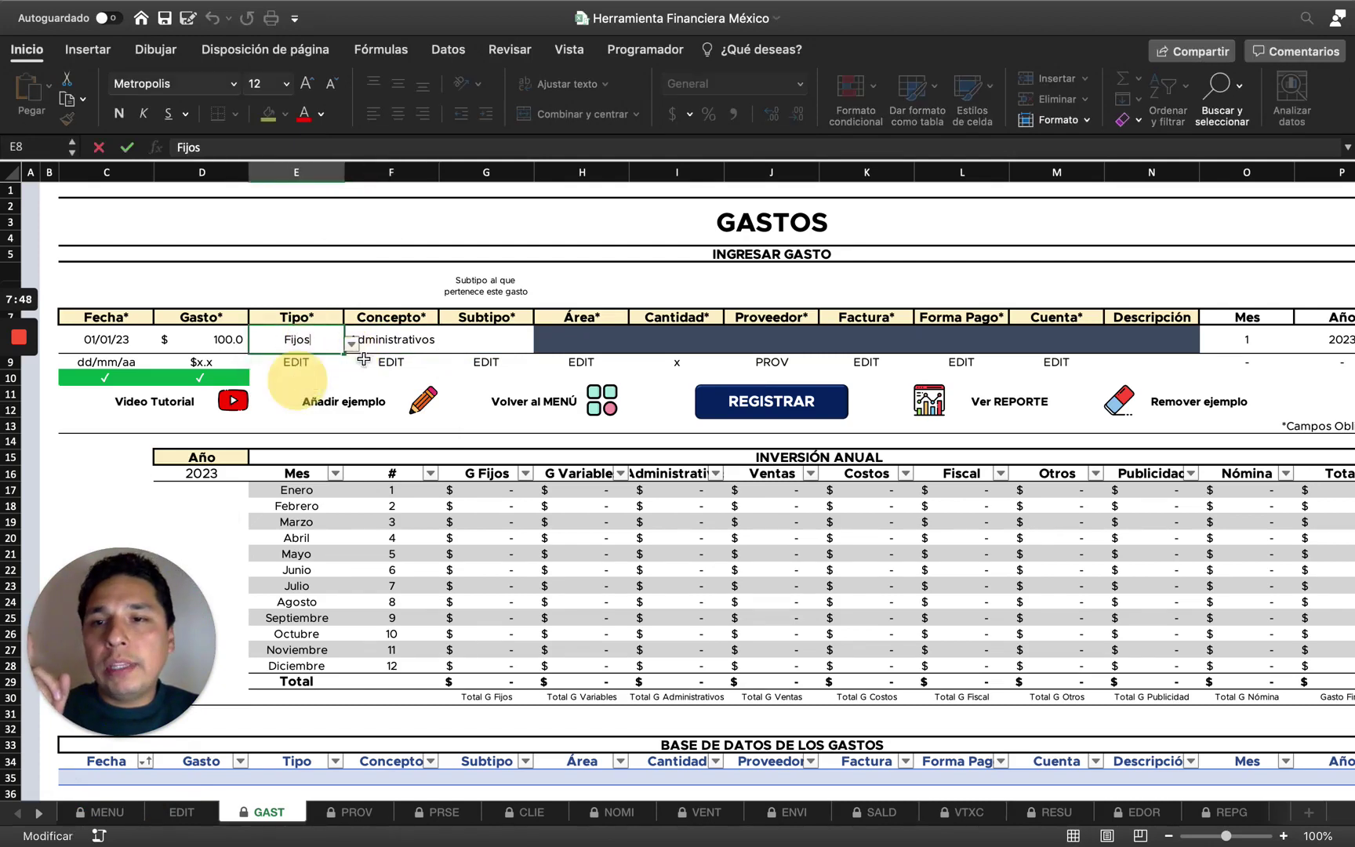
pyautogui.click(401, 348)
pyautogui.click(304, 340)
pyautogui.click(352, 345)
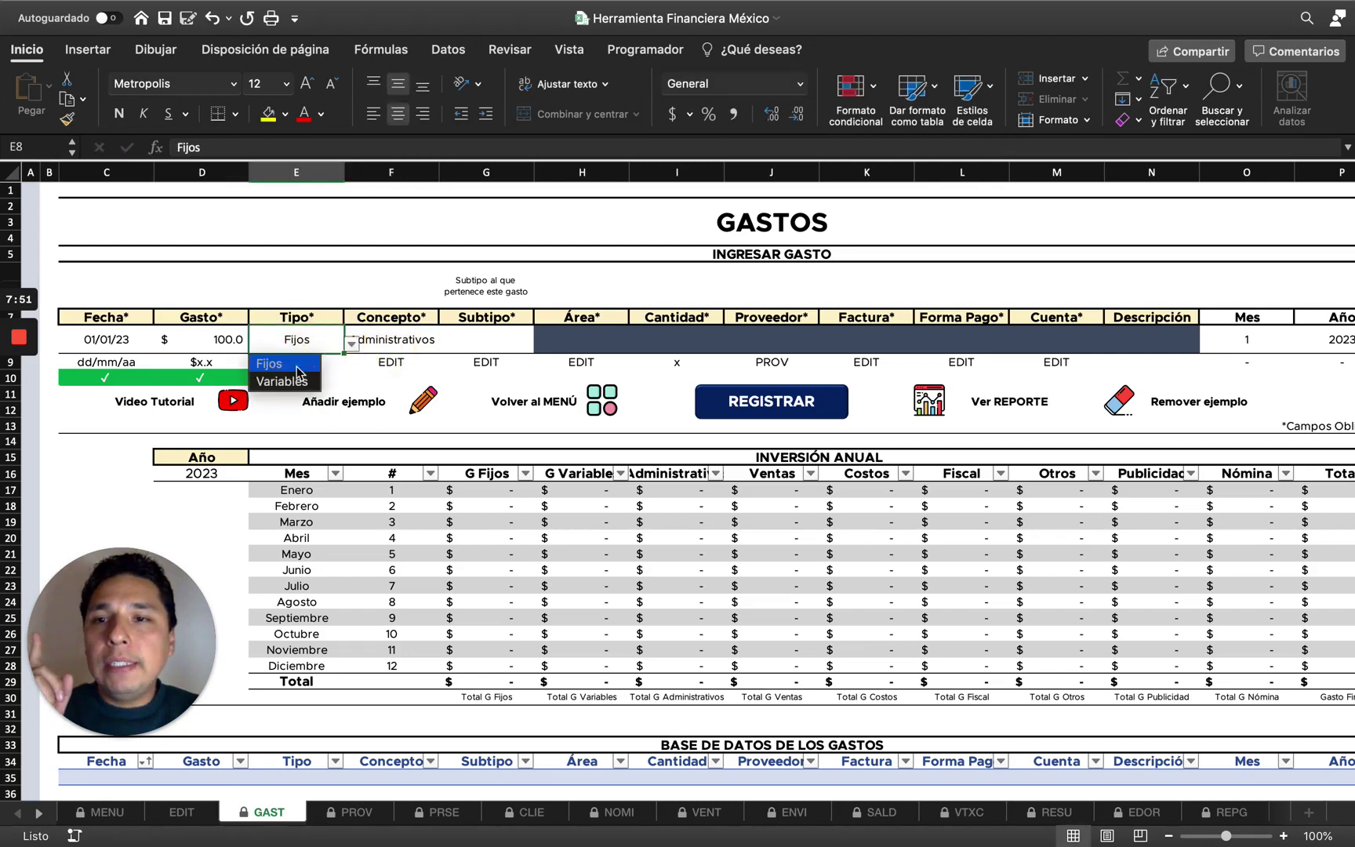
pyautogui.click(282, 381)
pyautogui.click(396, 342)
pyautogui.click(447, 343)
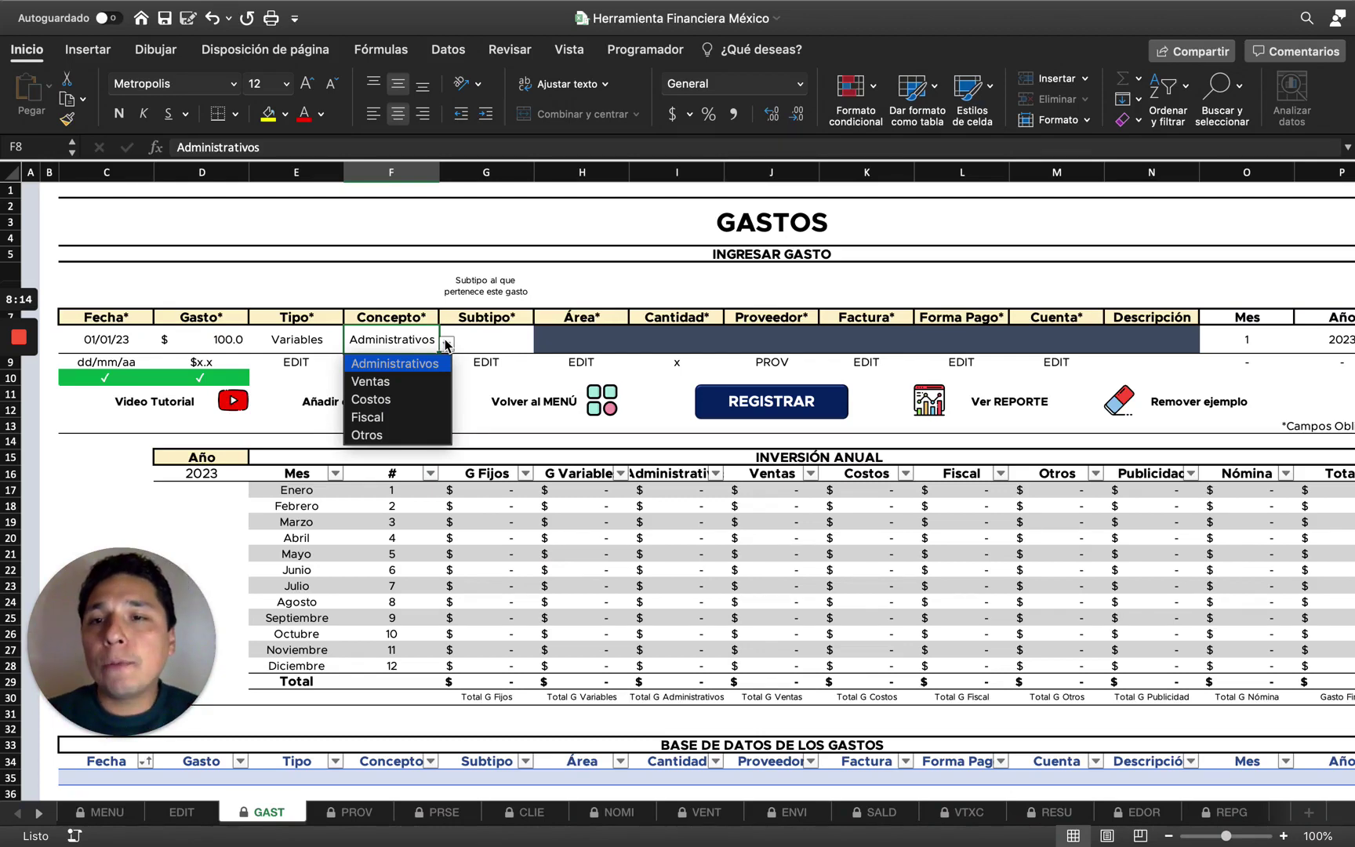
pyautogui.click(404, 364)
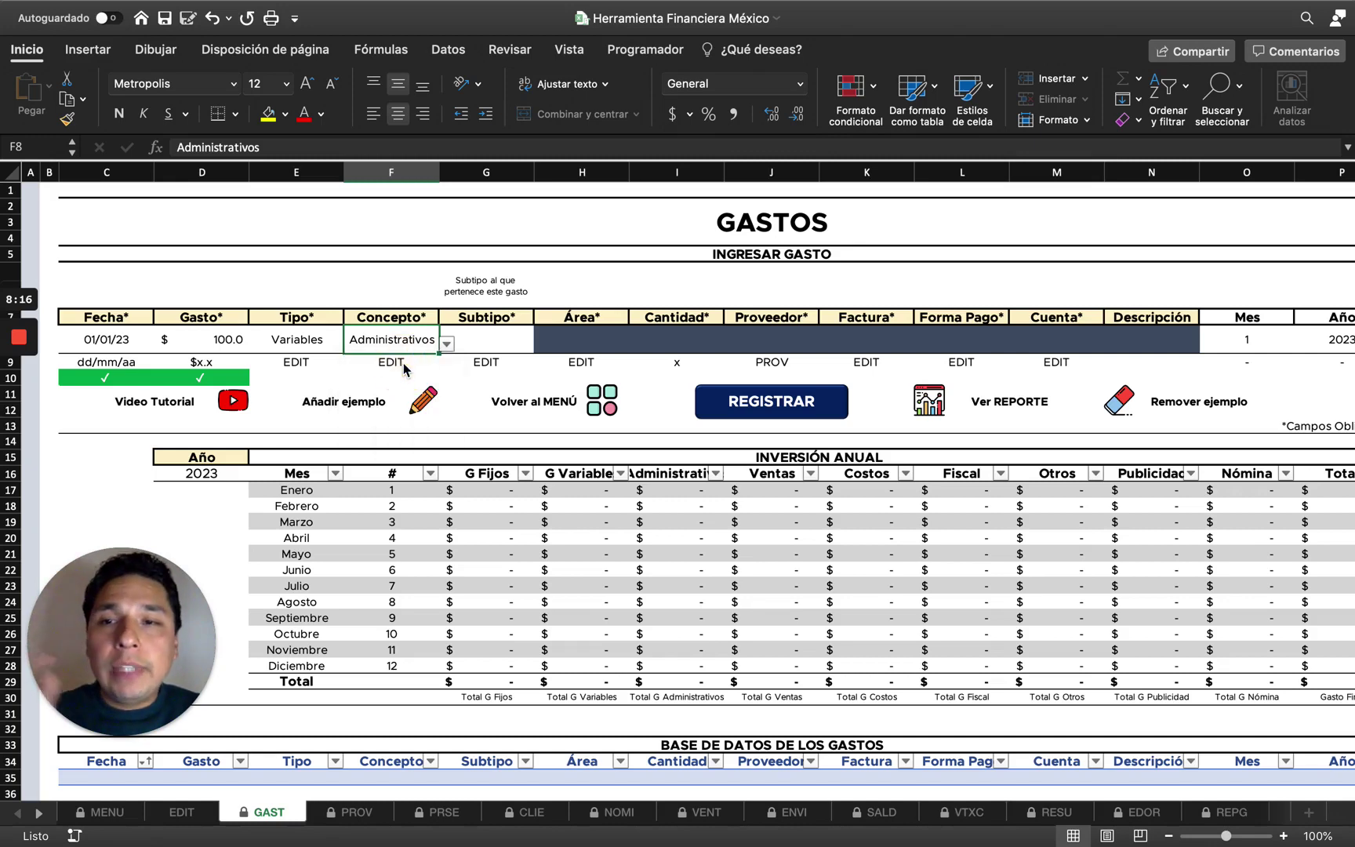
# Check the Subtipo choices for Administrativos without picking one, then go to the EDIT sheet.
pyautogui.click(509, 342)
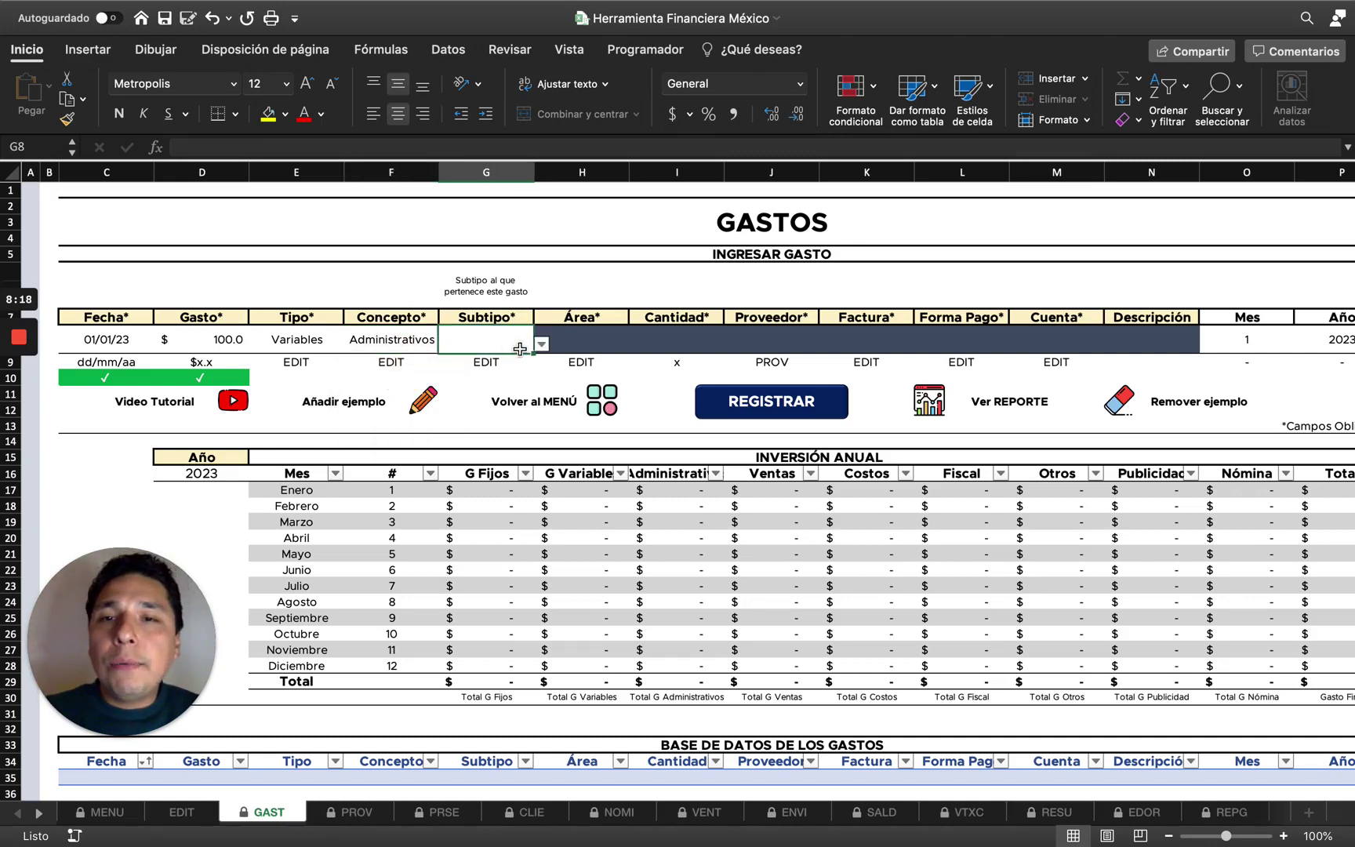
pyautogui.click(540, 346)
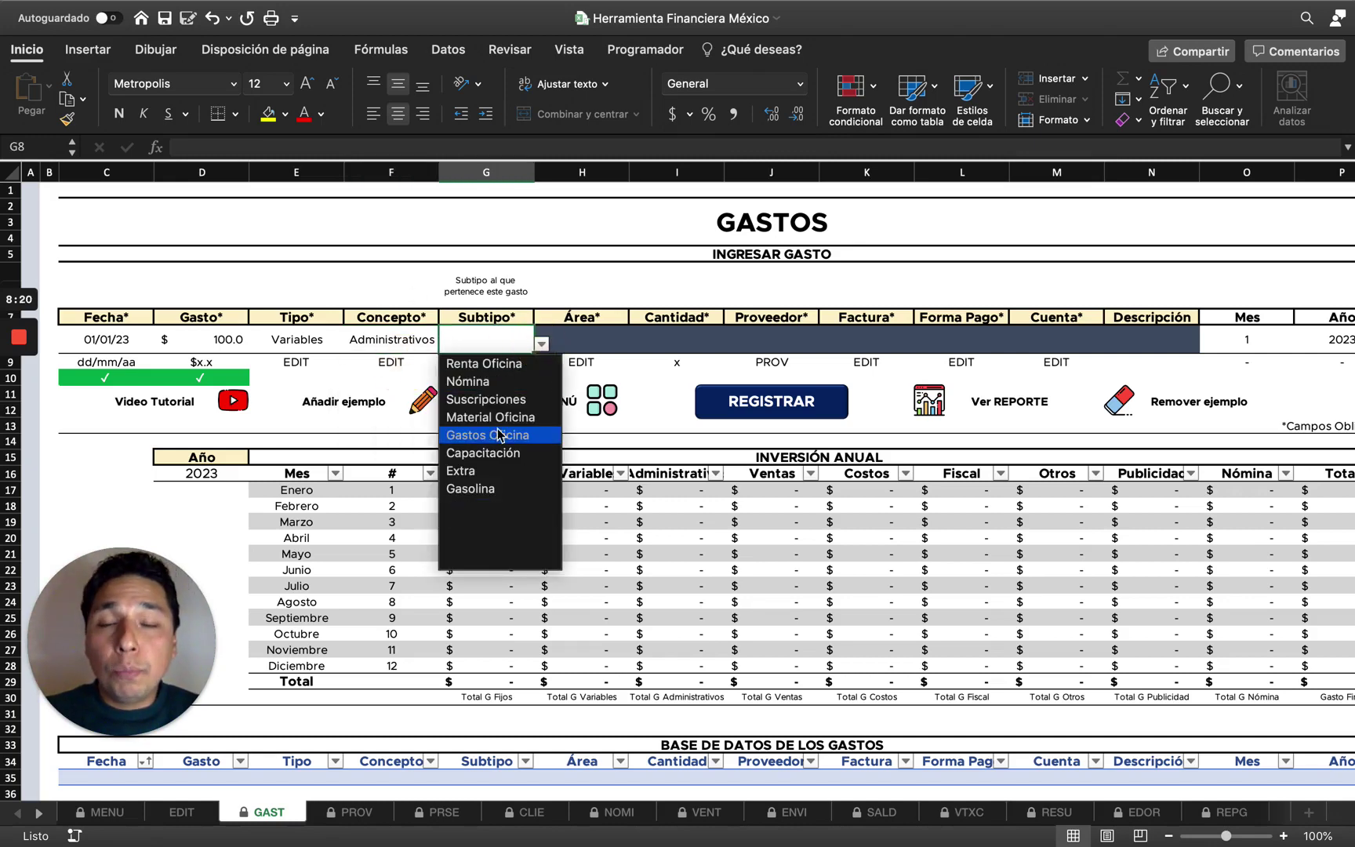
pyautogui.click(472, 332)
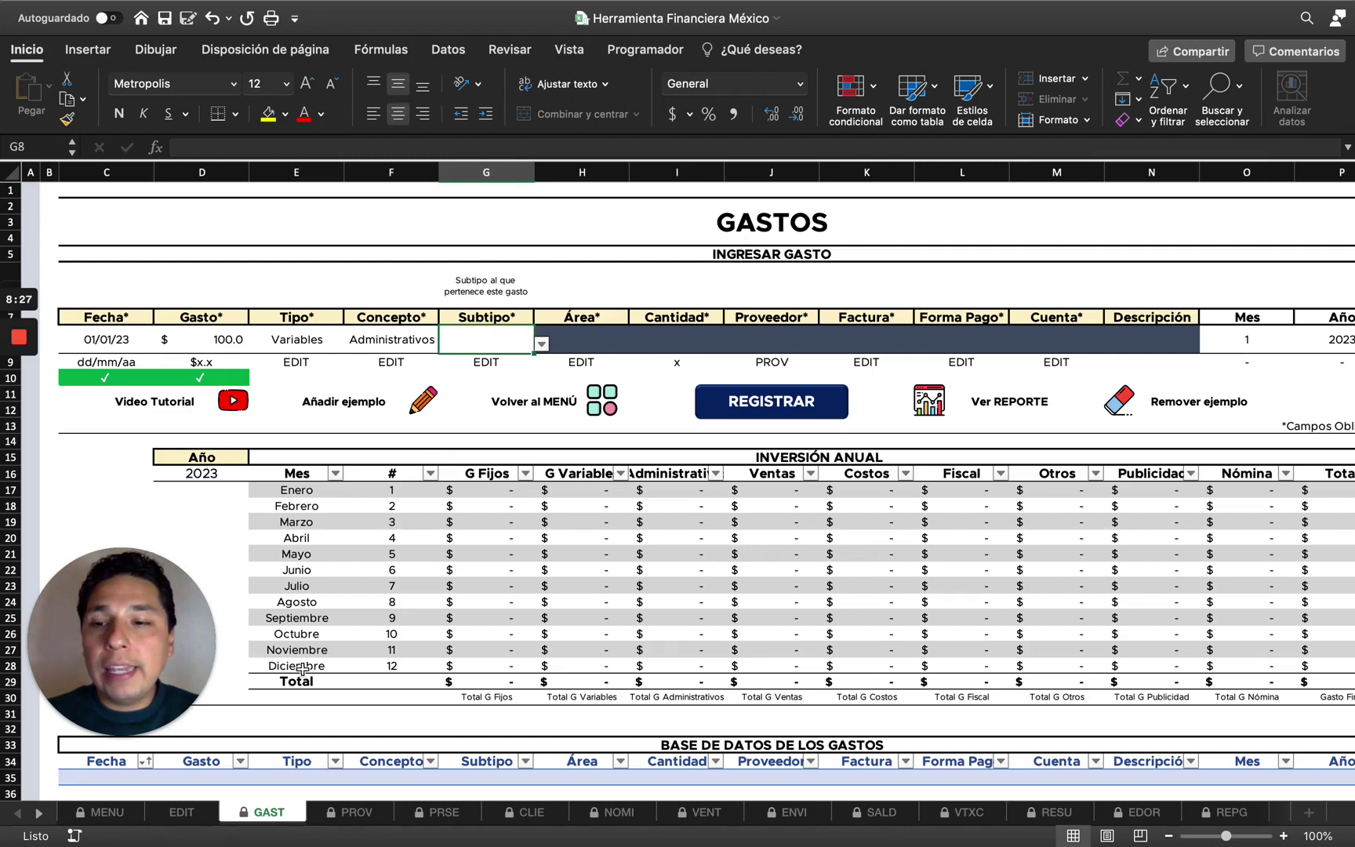
pyautogui.click(182, 812)
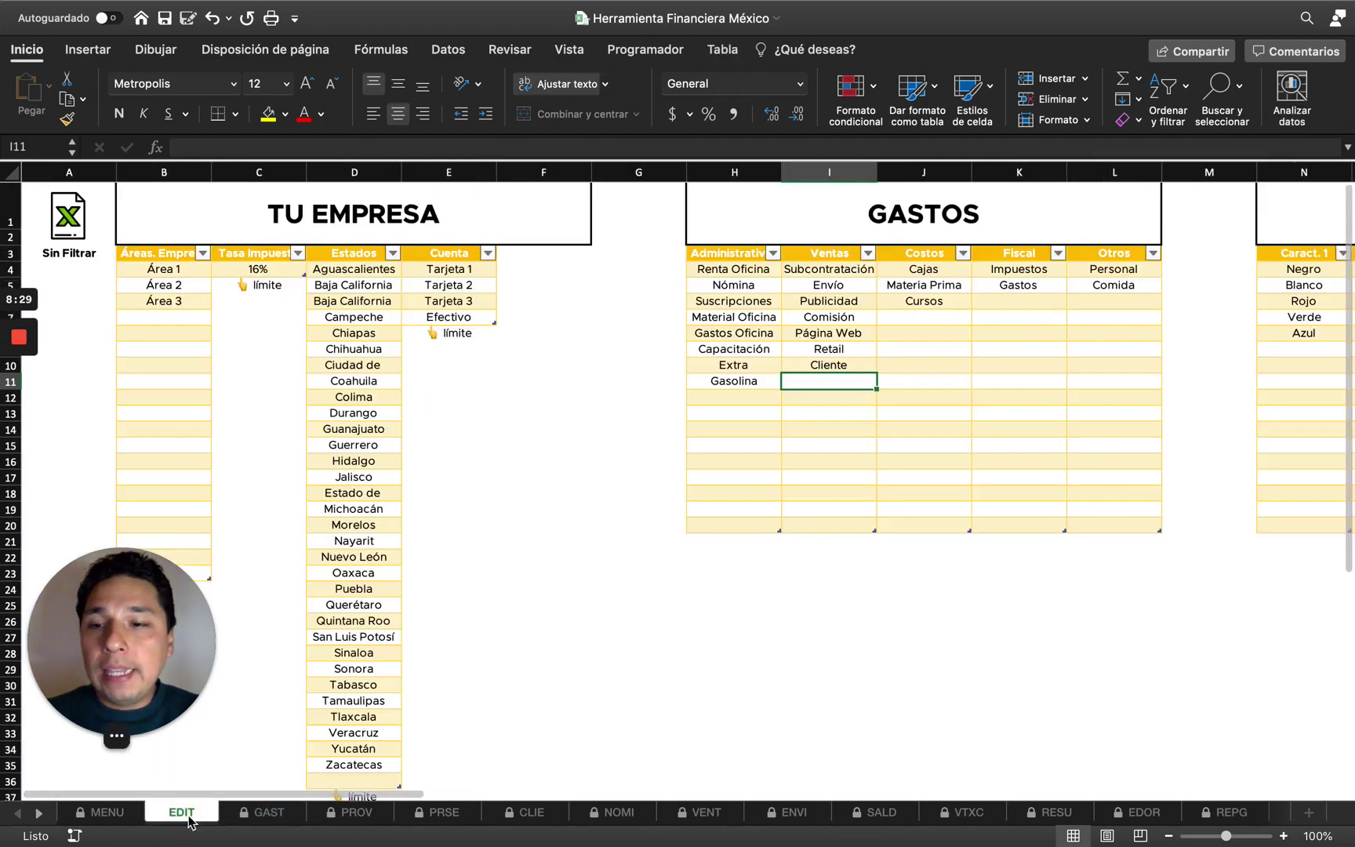
# Select the GASTOS category lists from Administrativos to Otros on the EDIT sheet.
pyautogui.hscroll(5, 474, 205)
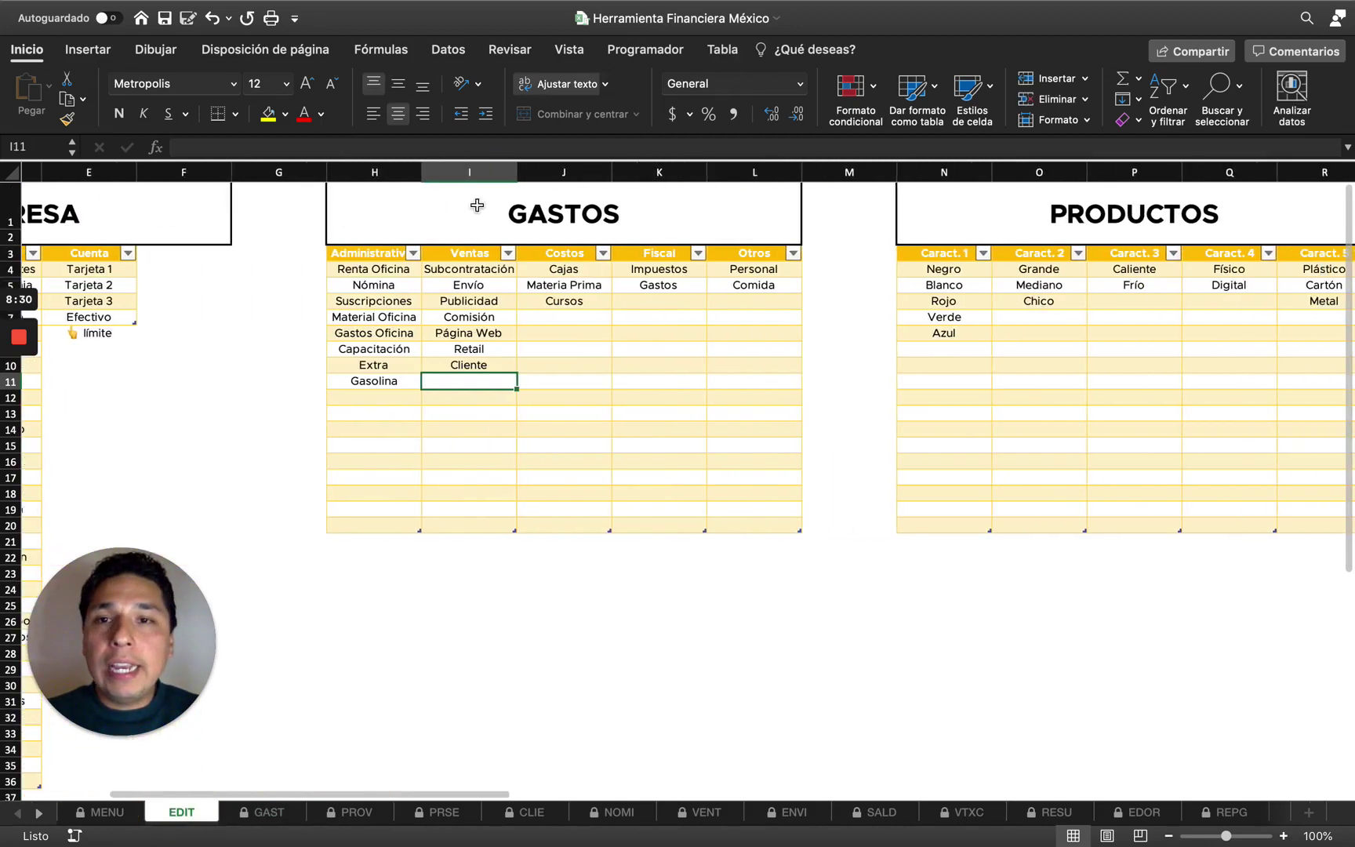
pyautogui.click(410, 251)
pyautogui.moveTo(409, 251); pyautogui.dragTo(733, 252)
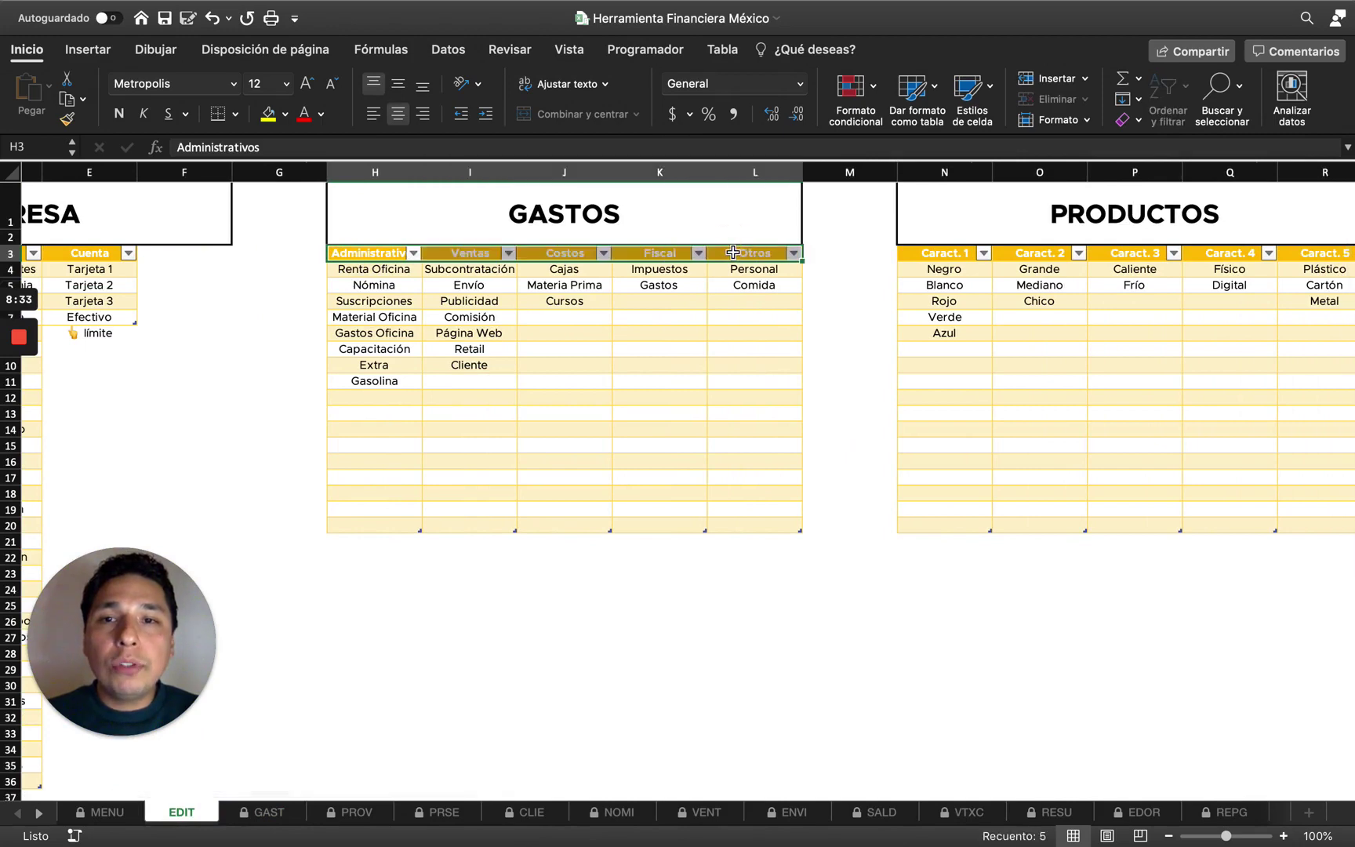
pyautogui.hotkey('ctrl', 'shift', 'Down')
pyautogui.press('Down')
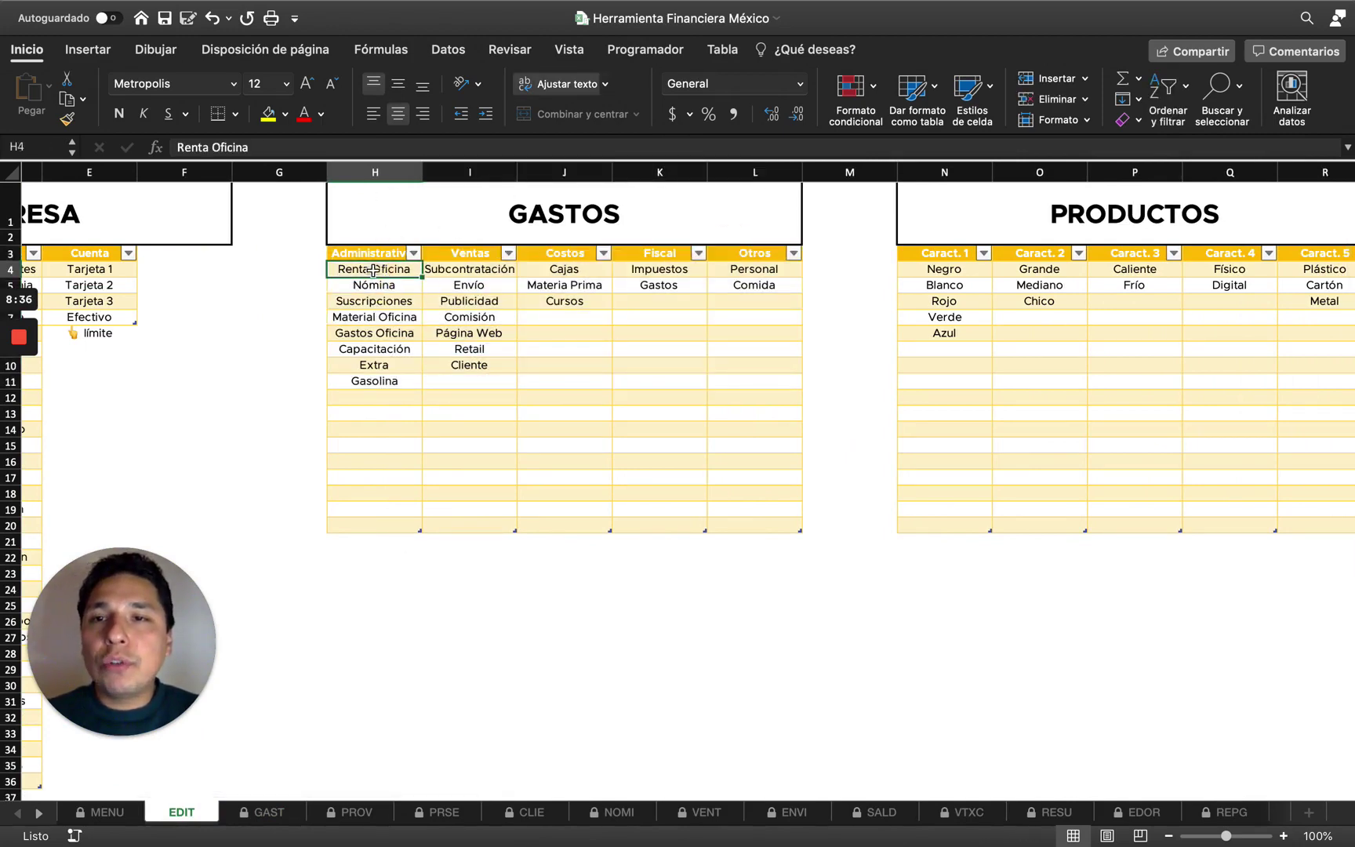
# Overwrite Renta Oficina with test entries, then undo to restore the original names.
pyautogui.click(377, 300)
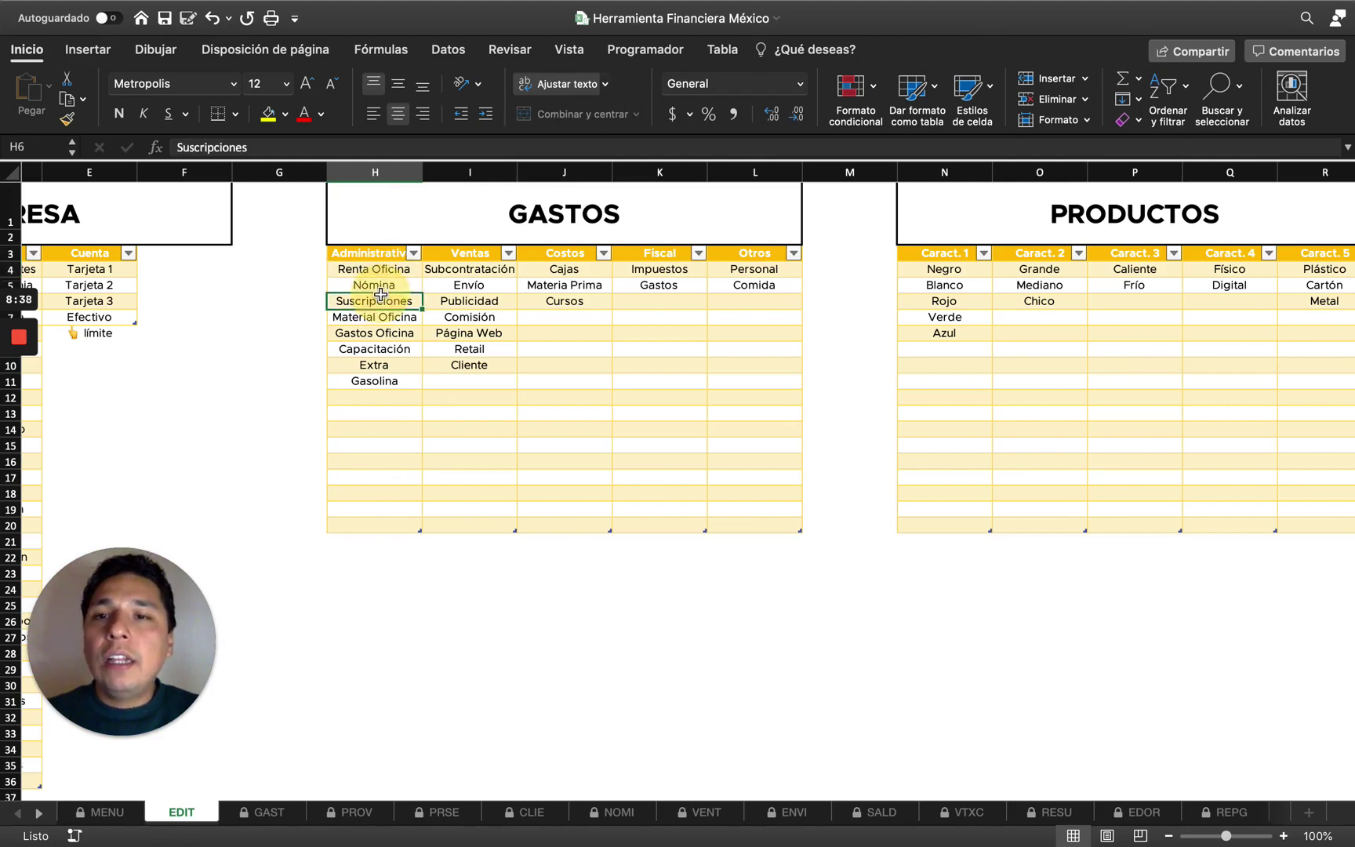
pyautogui.click(380, 289)
pyautogui.press('Left')
pyautogui.press('Left')
pyautogui.click(388, 271)
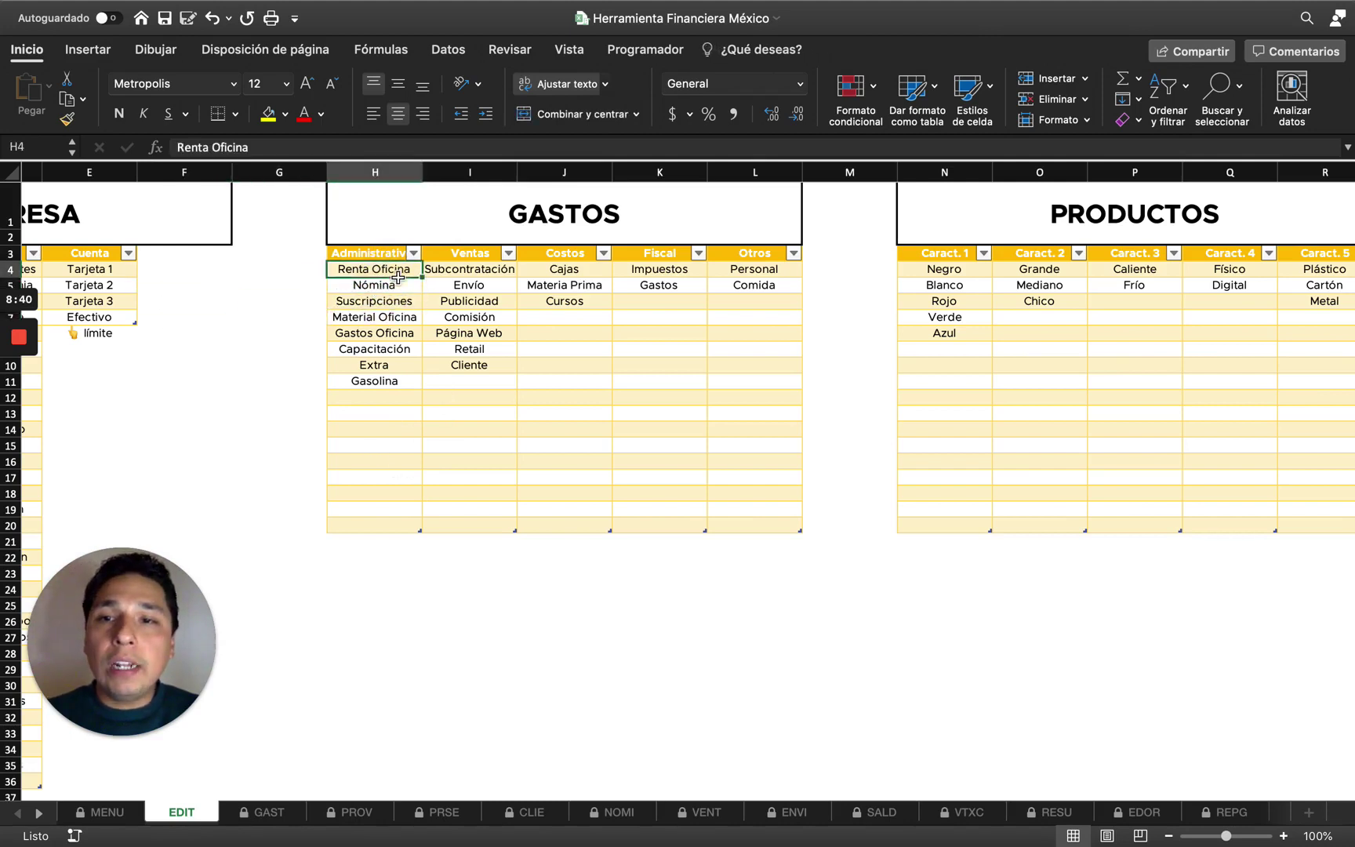
pyautogui.write('usfb')
pyautogui.press('Return')
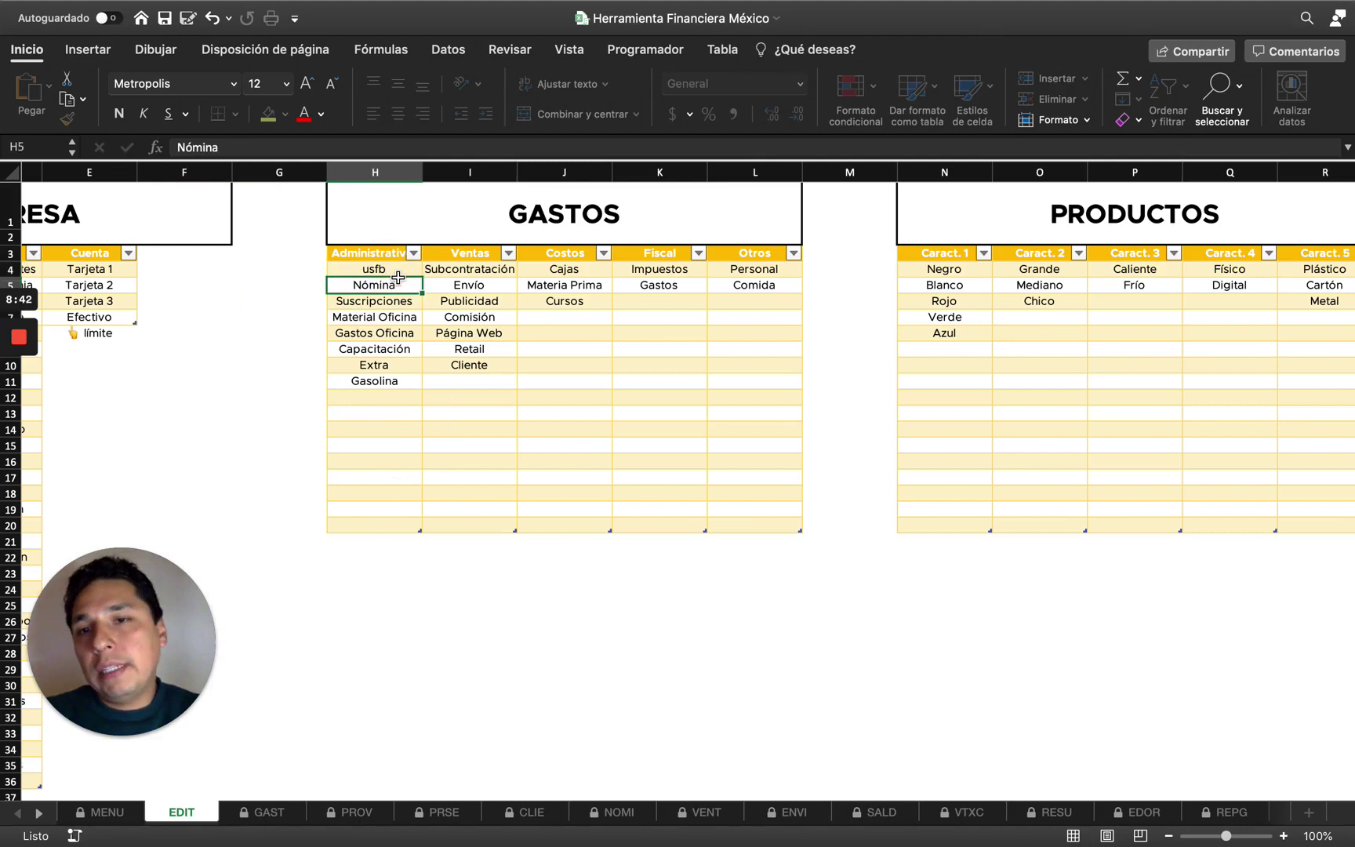
pyautogui.write('fdsf')
pyautogui.press('Return')
pyautogui.press('super+z')
pyautogui.press('super+z')
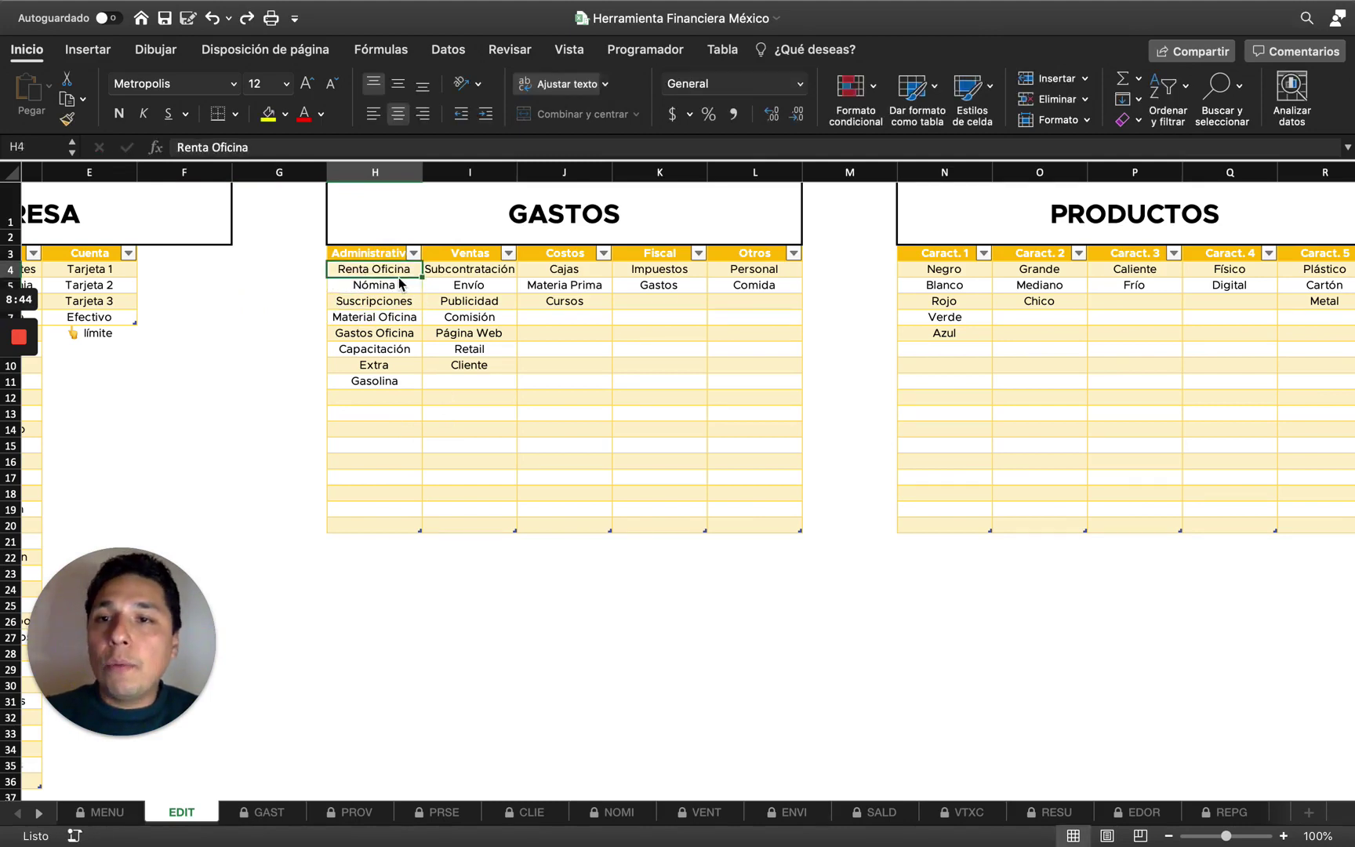
# Fill Nómina–Gasolina down and extend the Administrativos table to row 30 with test entries.
pyautogui.click(399, 283)
pyautogui.click(397, 312)
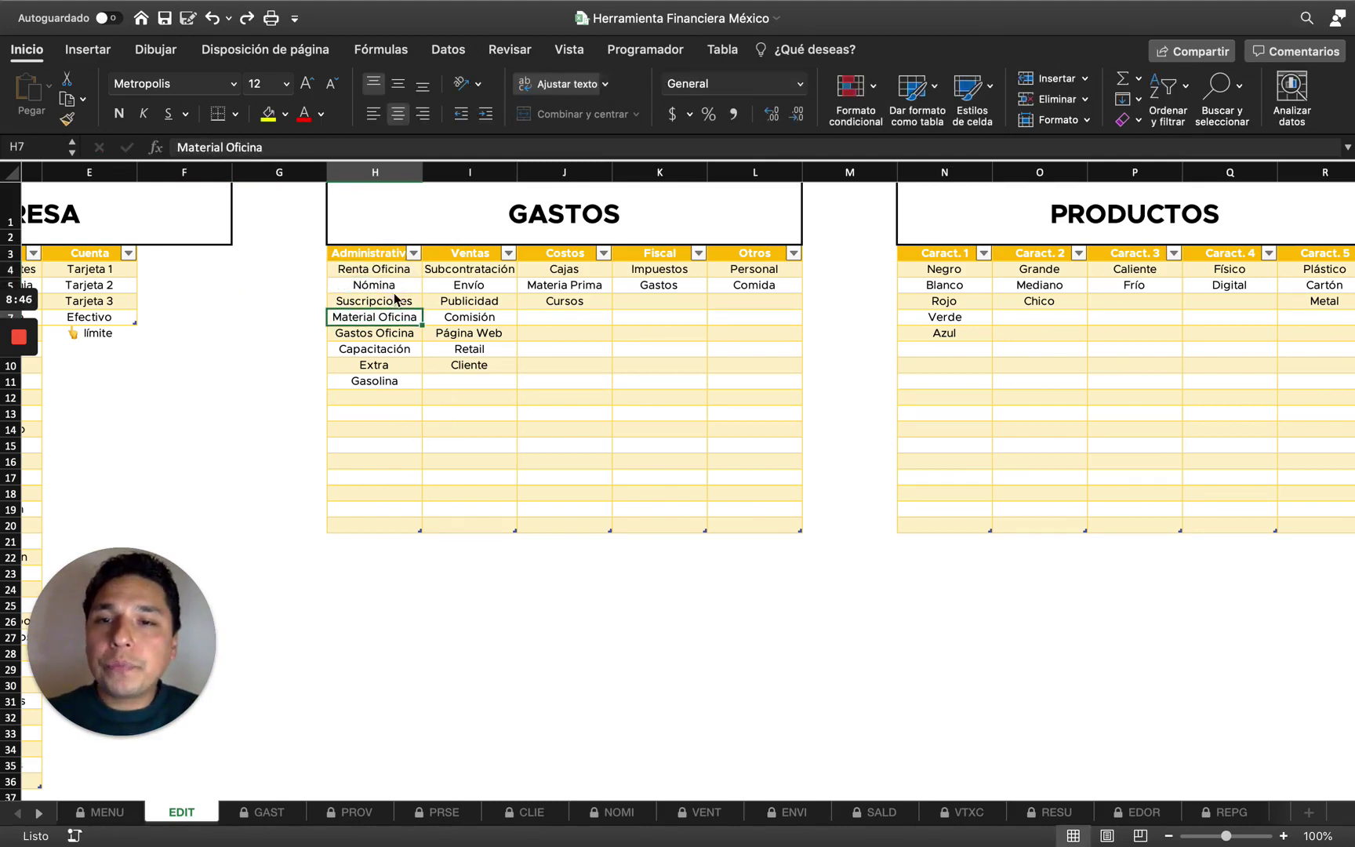
pyautogui.click(394, 382)
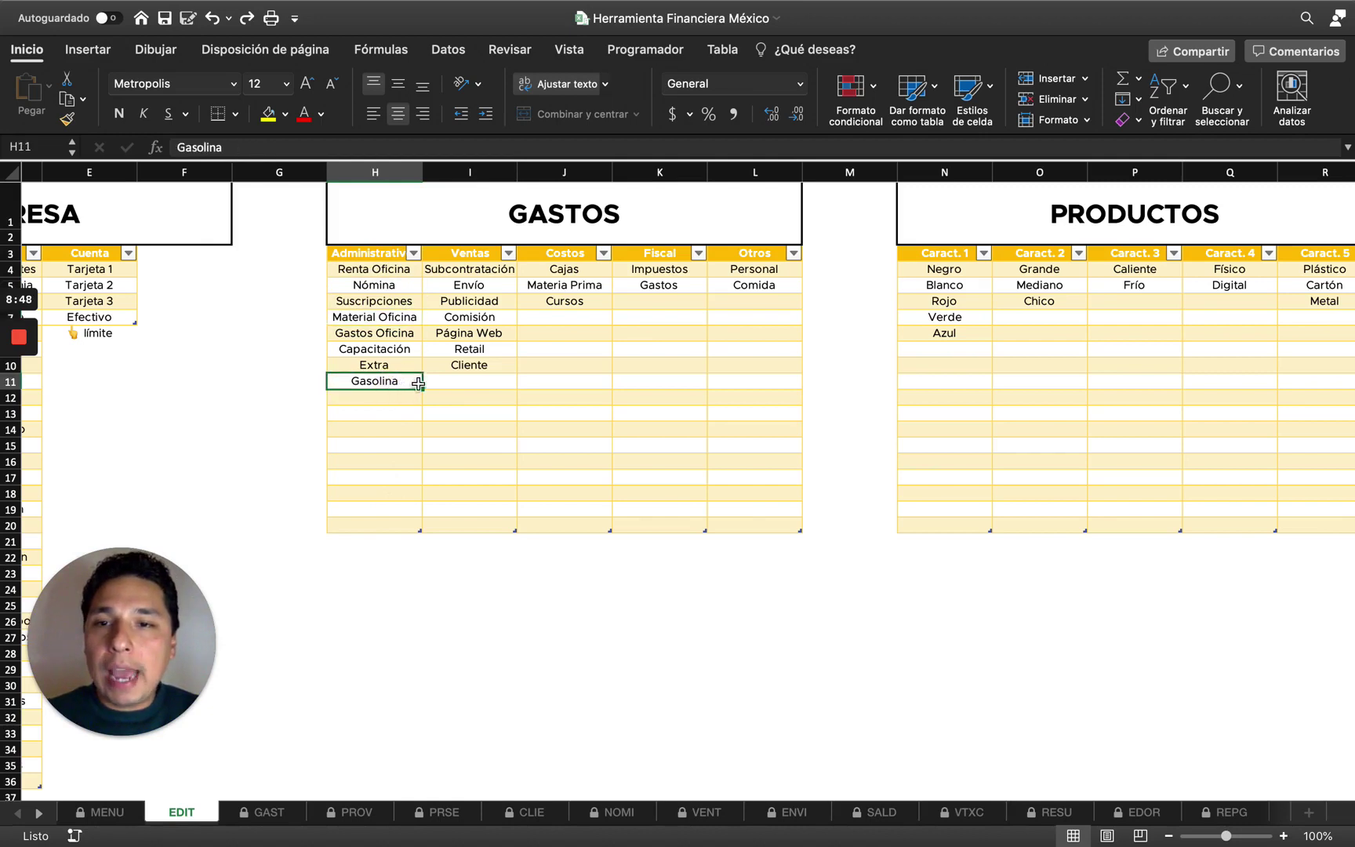
pyautogui.keyDown('shift'); pyautogui.click(398, 282); pyautogui.keyUp('shift')
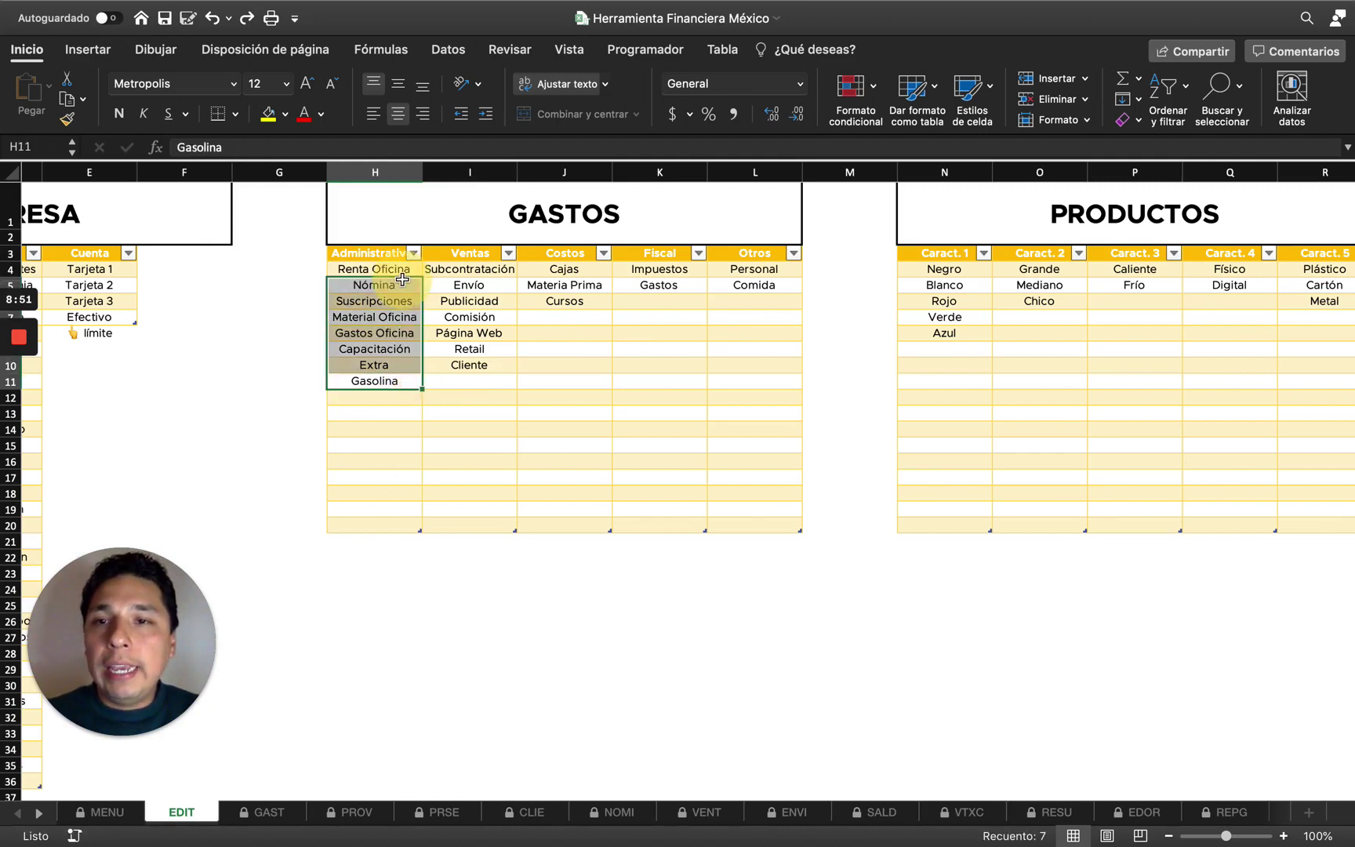
pyautogui.moveTo(422, 390); pyautogui.dragTo(416, 532)
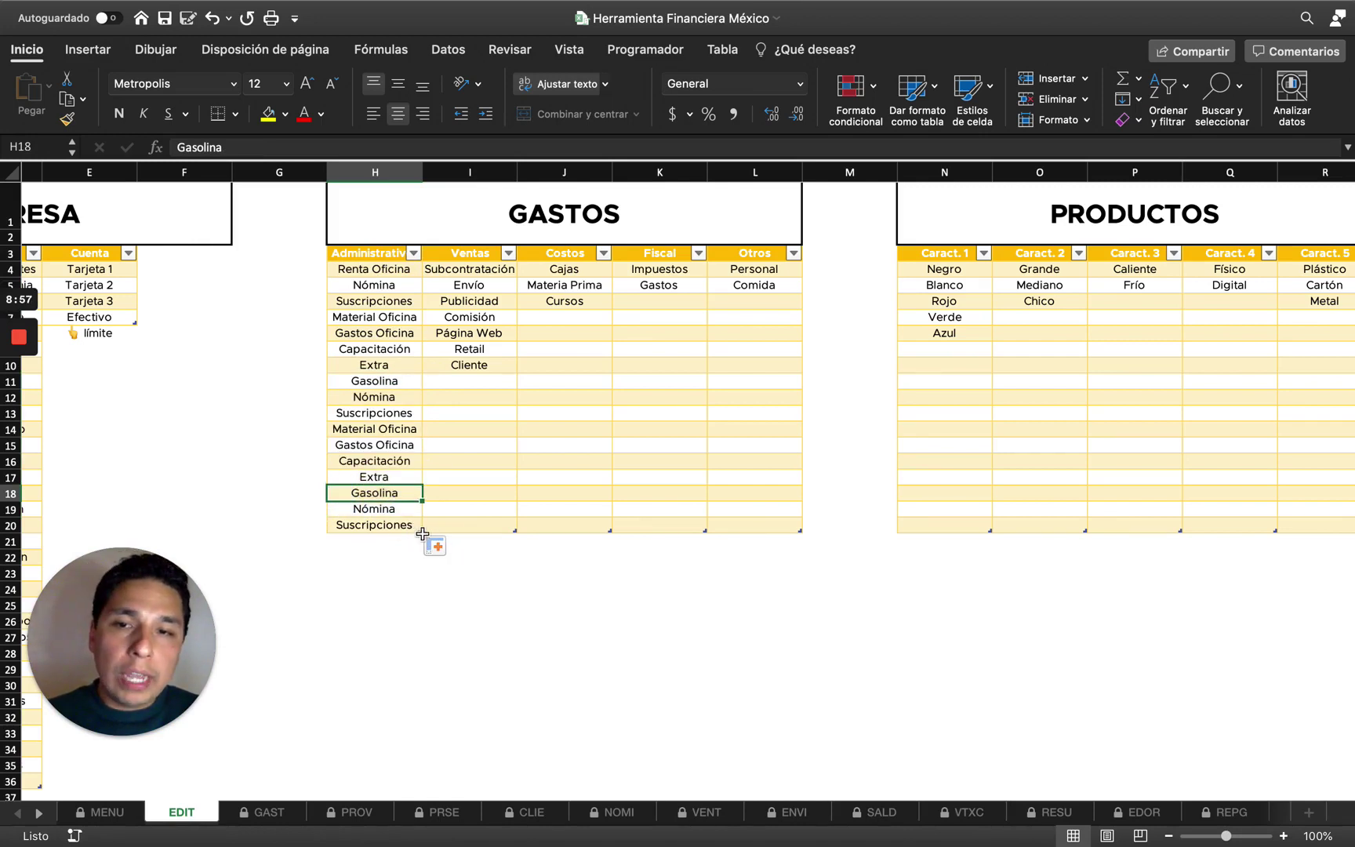
pyautogui.moveTo(420, 532); pyautogui.dragTo(424, 690)
pyautogui.click(378, 544)
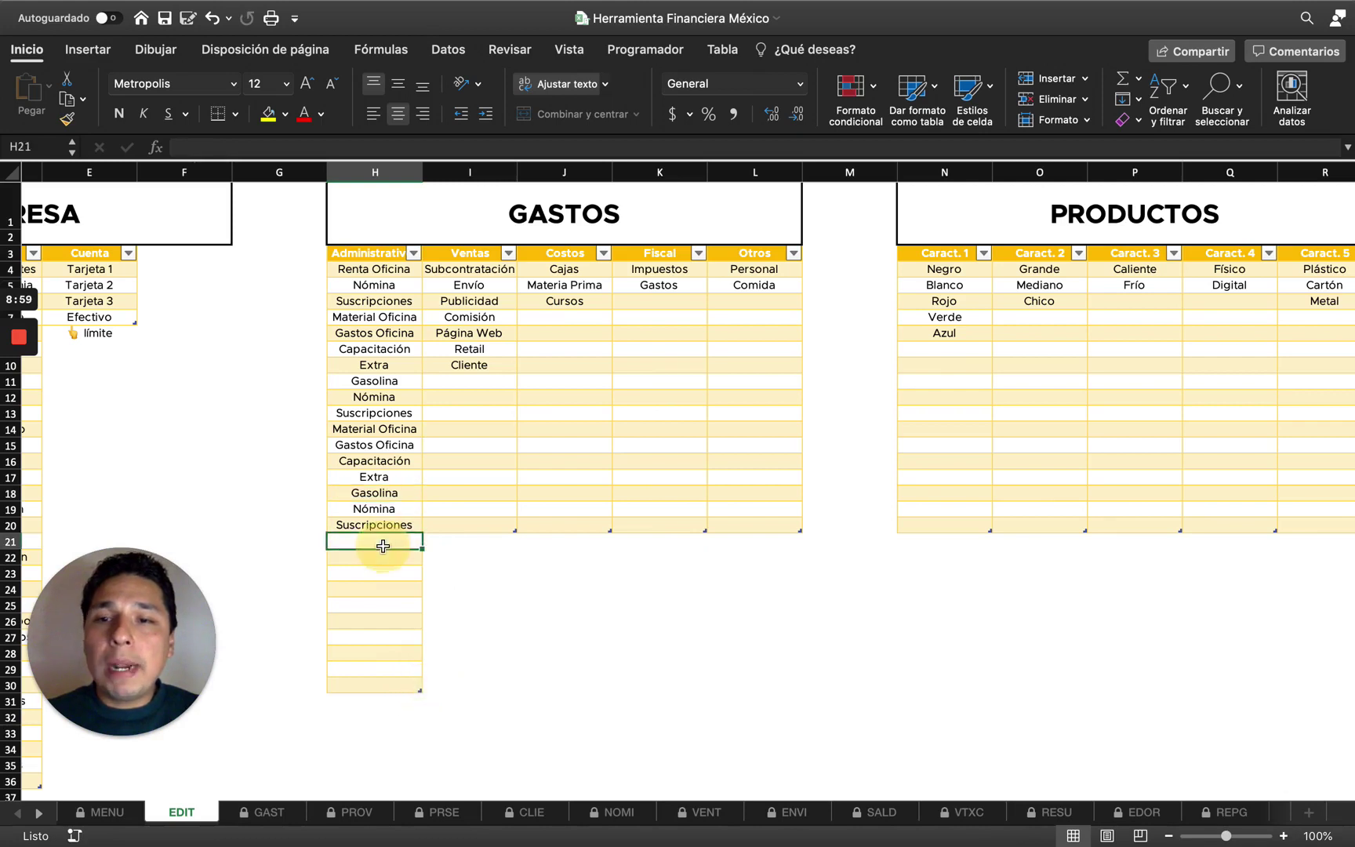
pyautogui.write('zcbnsks')
pyautogui.press('Return')
pyautogui.write('xsdf')
pyautogui.press('Return')
pyautogui.write('asfs')
pyautogui.press('Return')
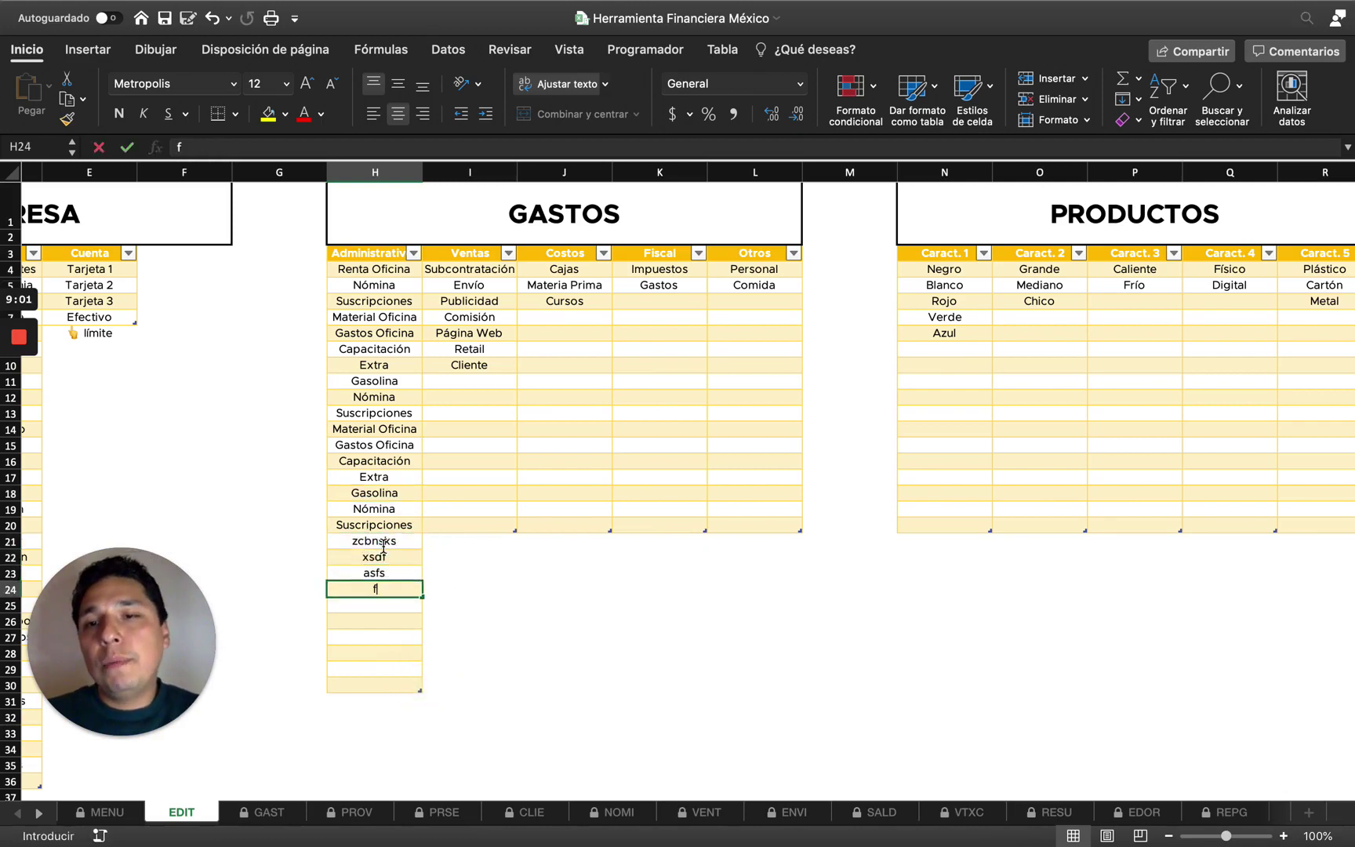
pyautogui.write('f')
# Clear the filler entries below Gasolina and shrink the Administrativos table back to row 20.
pyautogui.keyDown('shift'); pyautogui.click(384, 380); pyautogui.keyUp('shift')
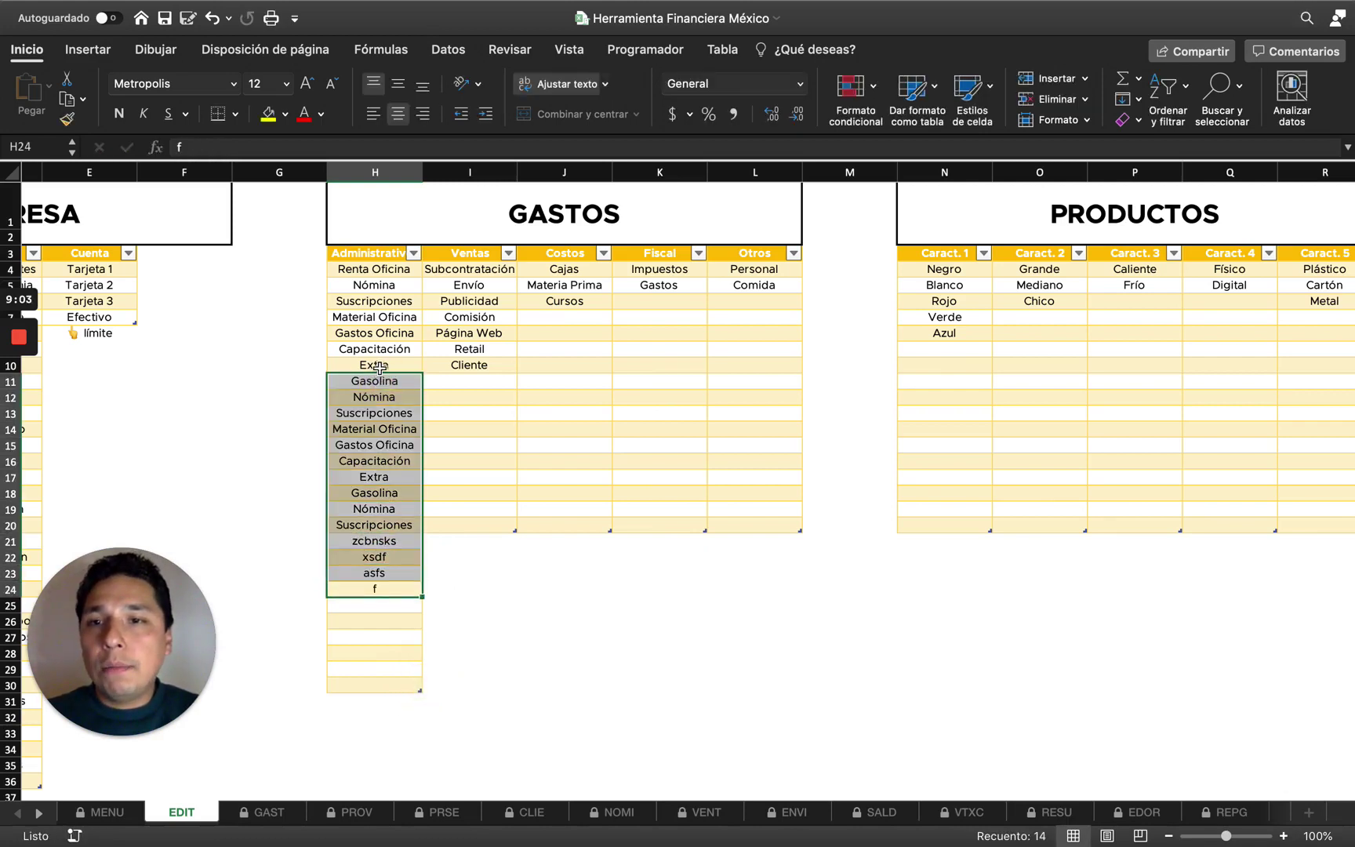
pyautogui.keyDown('shift'); pyautogui.click(390, 396); pyautogui.keyUp('shift')
pyautogui.press('Delete')
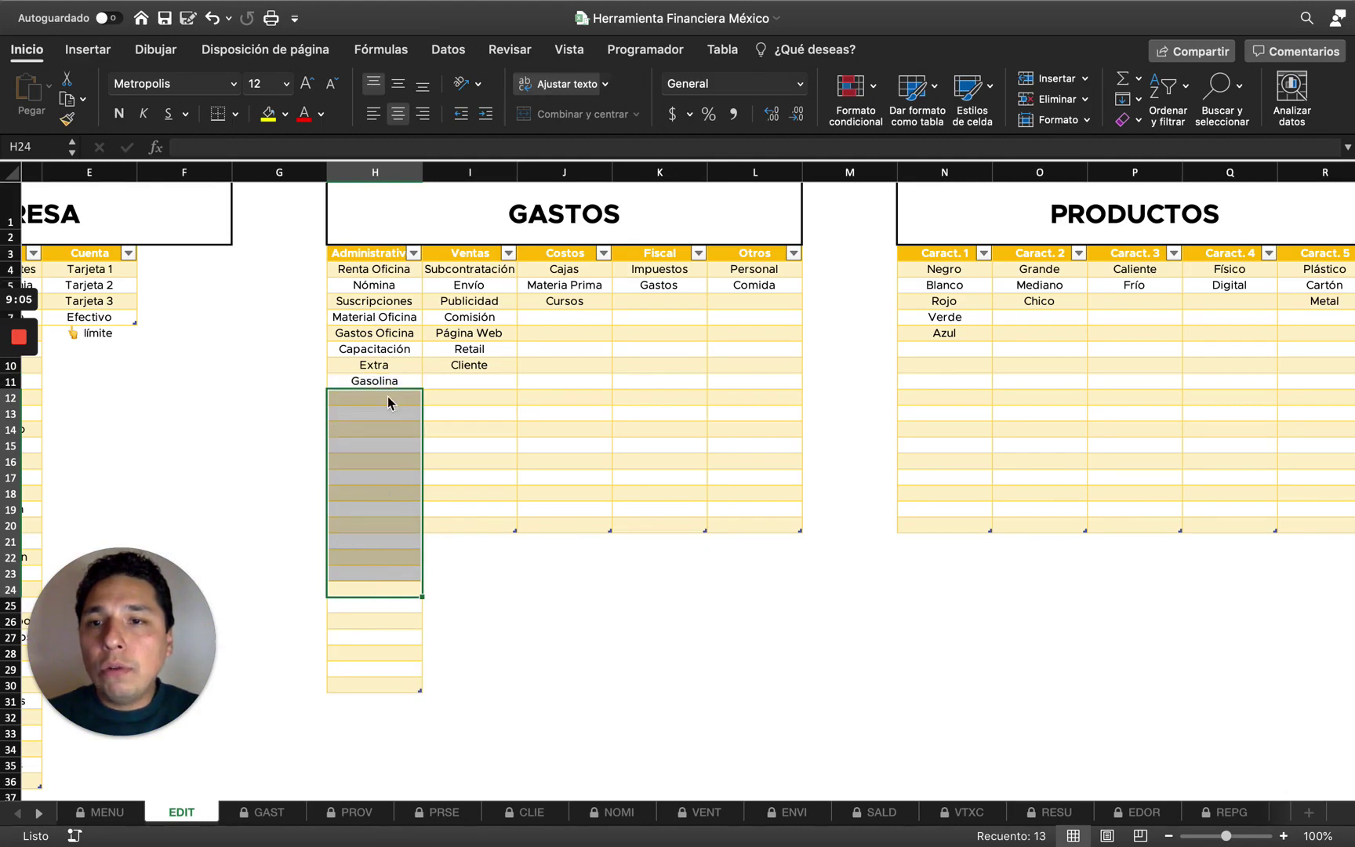
pyautogui.moveTo(420, 690); pyautogui.dragTo(436, 535)
# Add Bono in H12 below Gasolina, then check the Subtipo choices on the GAST sheet.
pyautogui.click(375, 398)
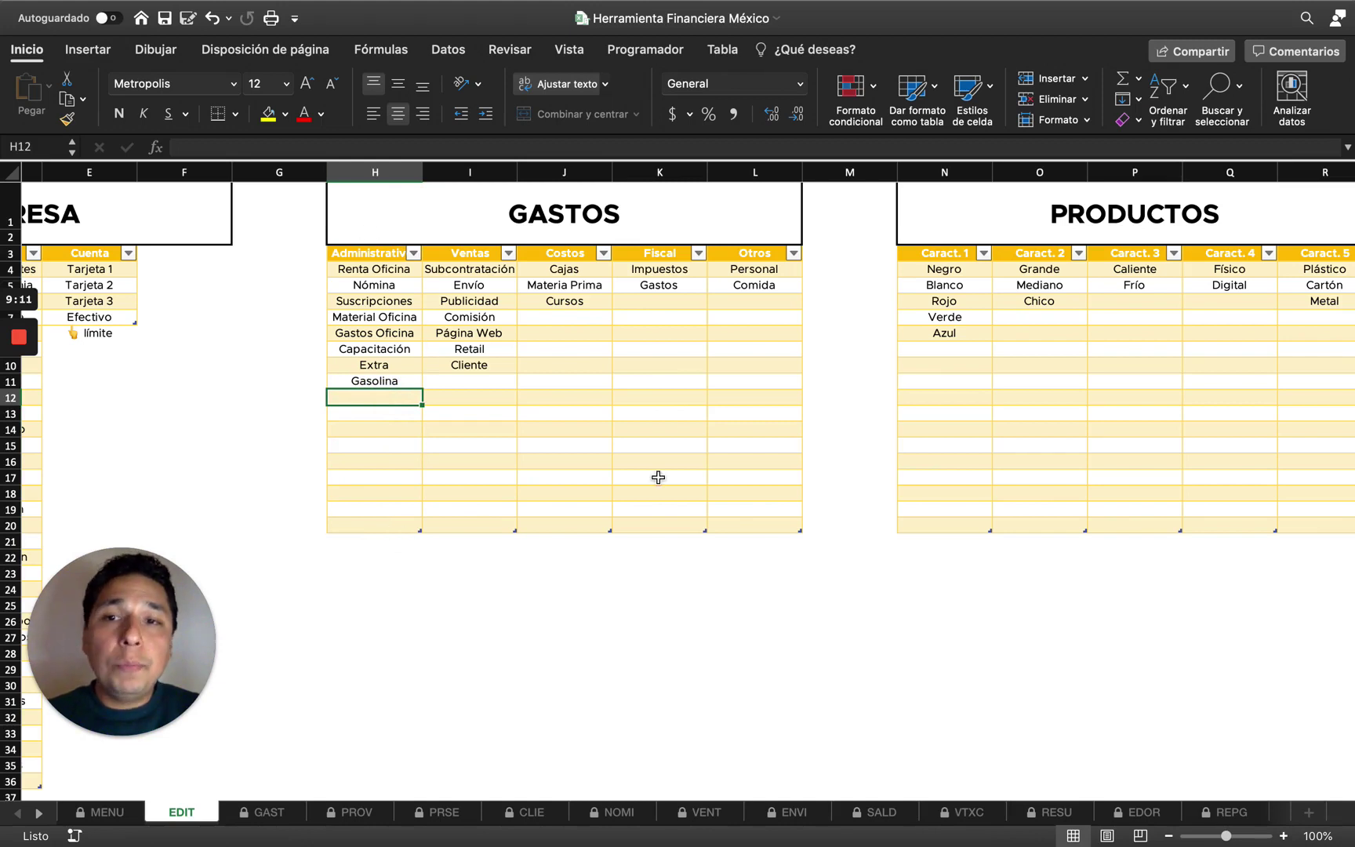
pyautogui.write('Bono')
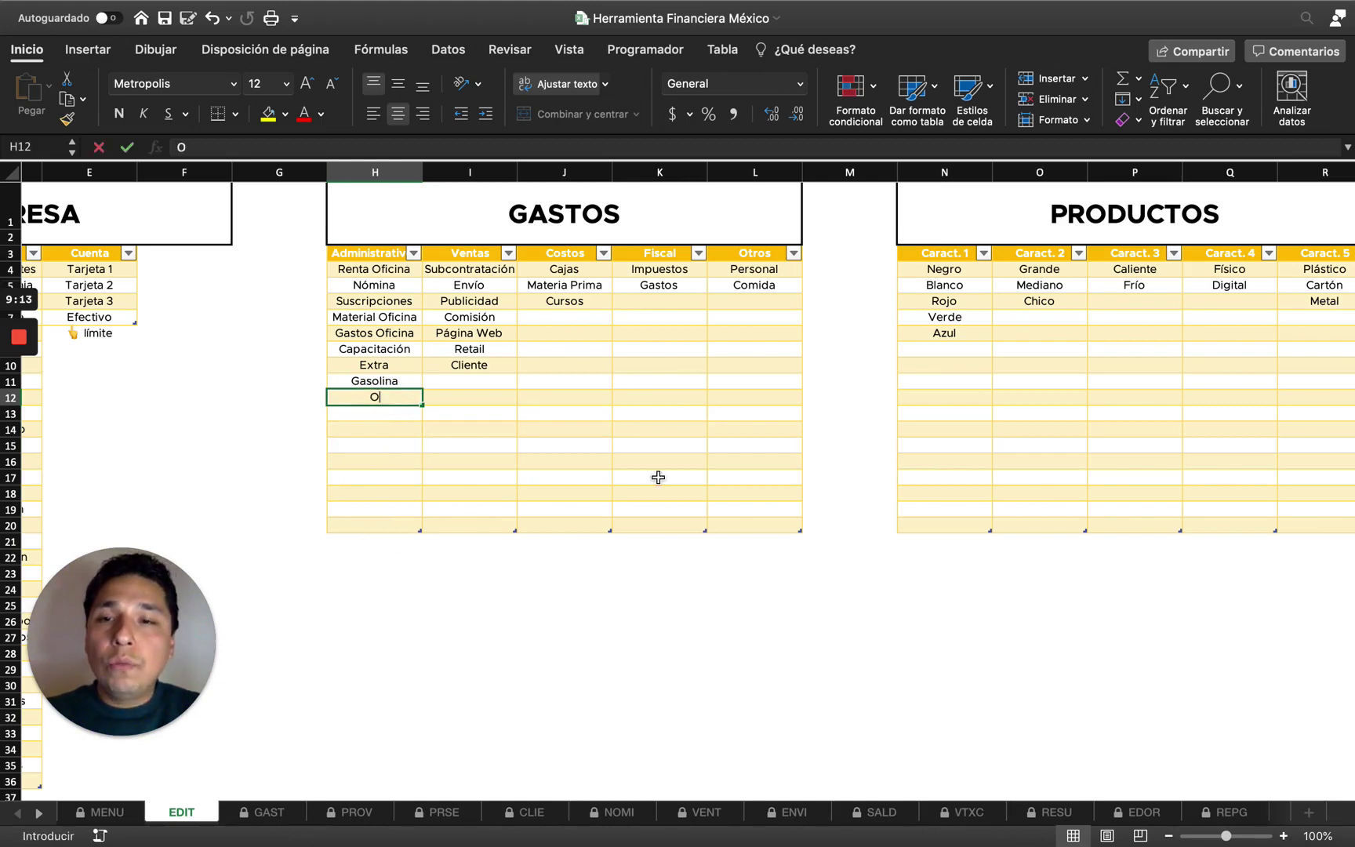
pyautogui.press('Return')
pyautogui.press('Up')
pyautogui.press('Up')
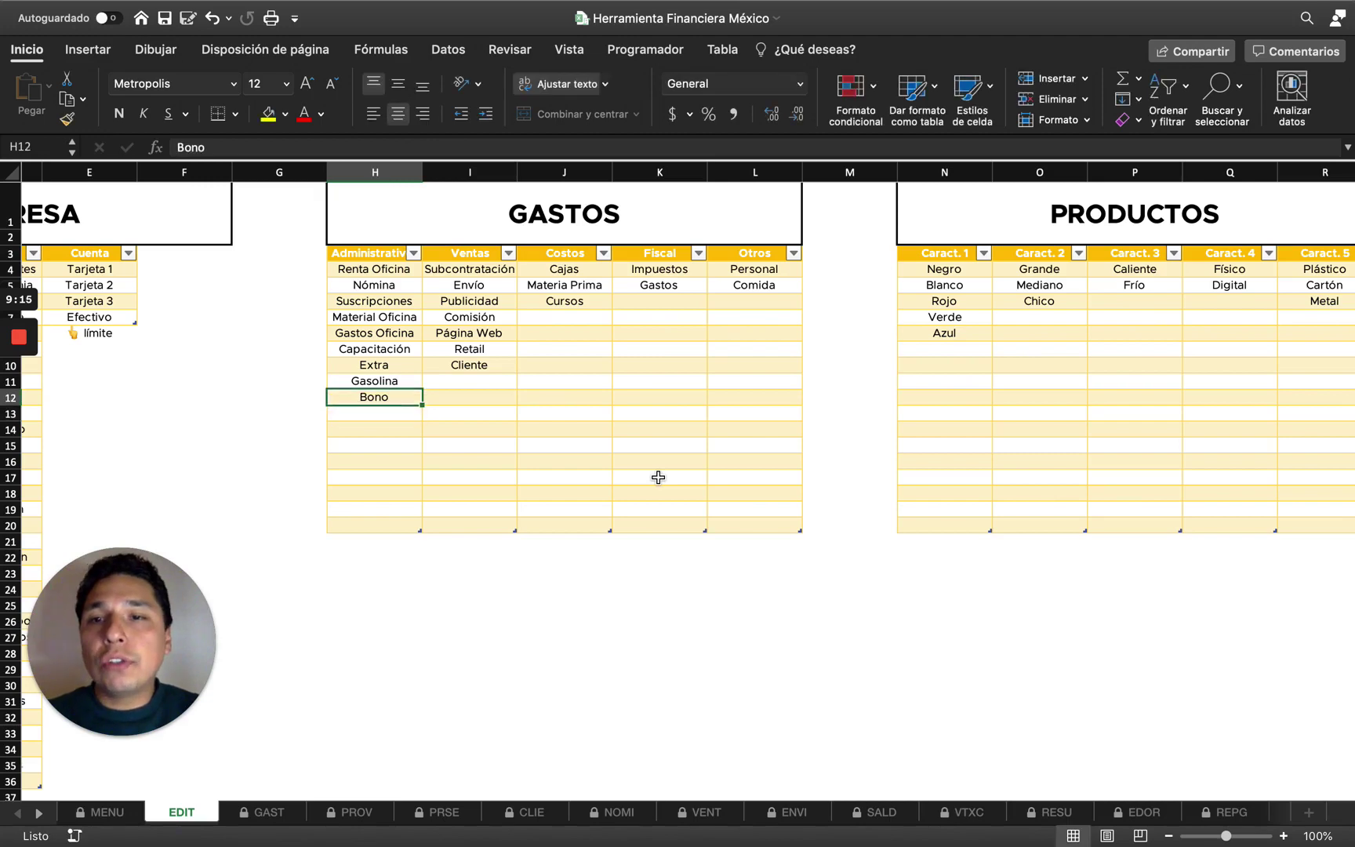
pyautogui.press('Down')
pyautogui.press('Down')
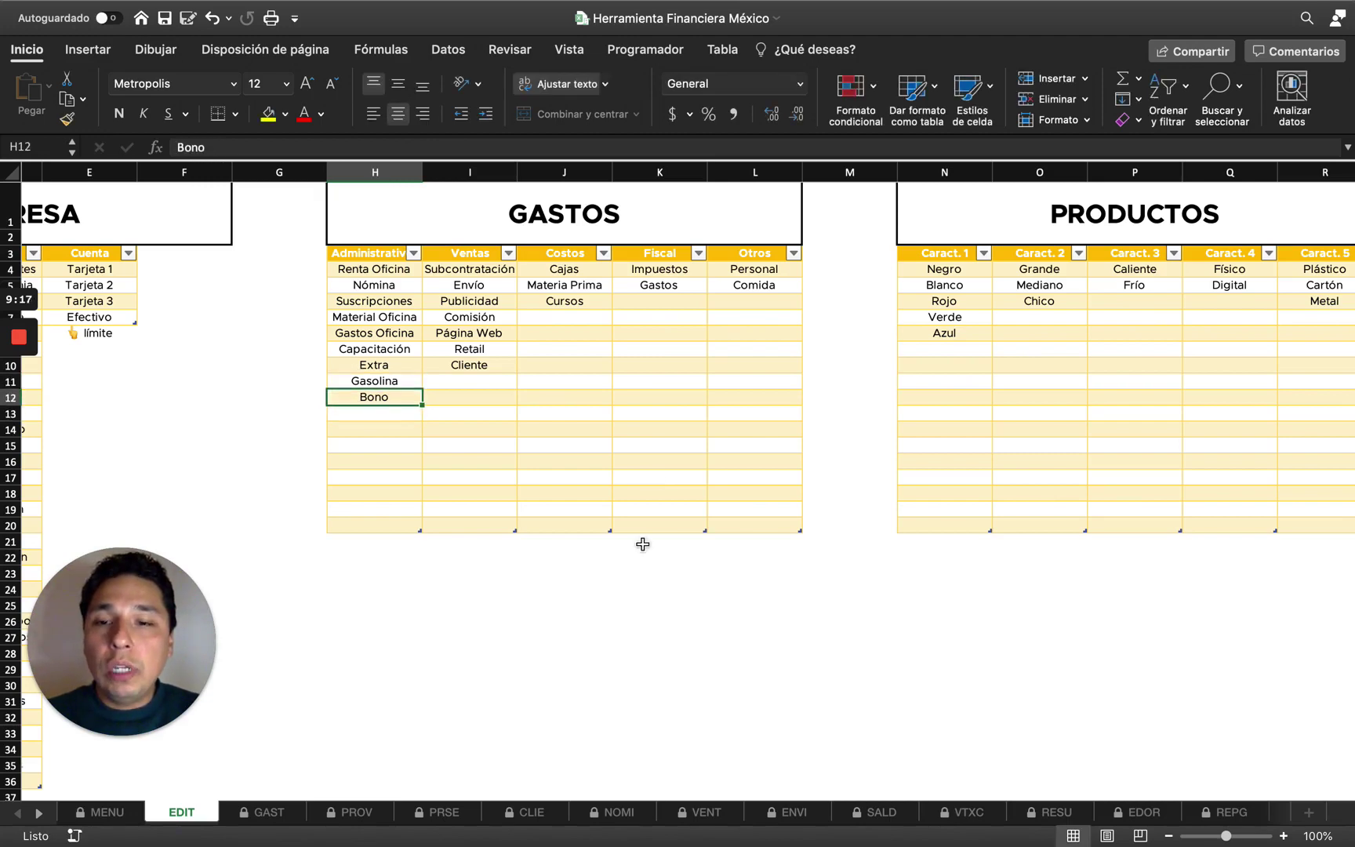
pyautogui.click(282, 812)
pyautogui.click(542, 344)
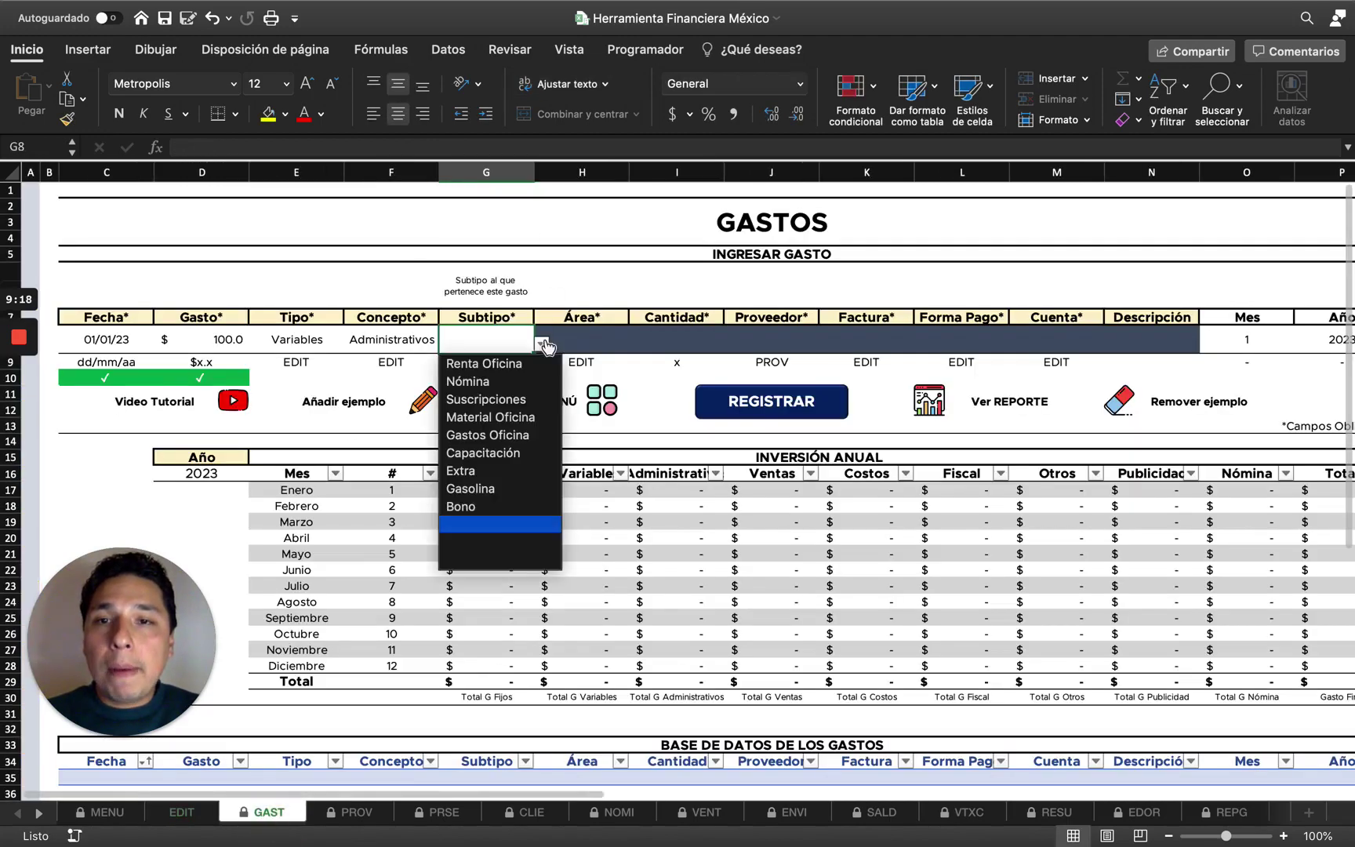
# Pick Bono as the Subtipo, compare with the EDIT sheet, then clear the Subtipo value.
pyautogui.click(490, 508)
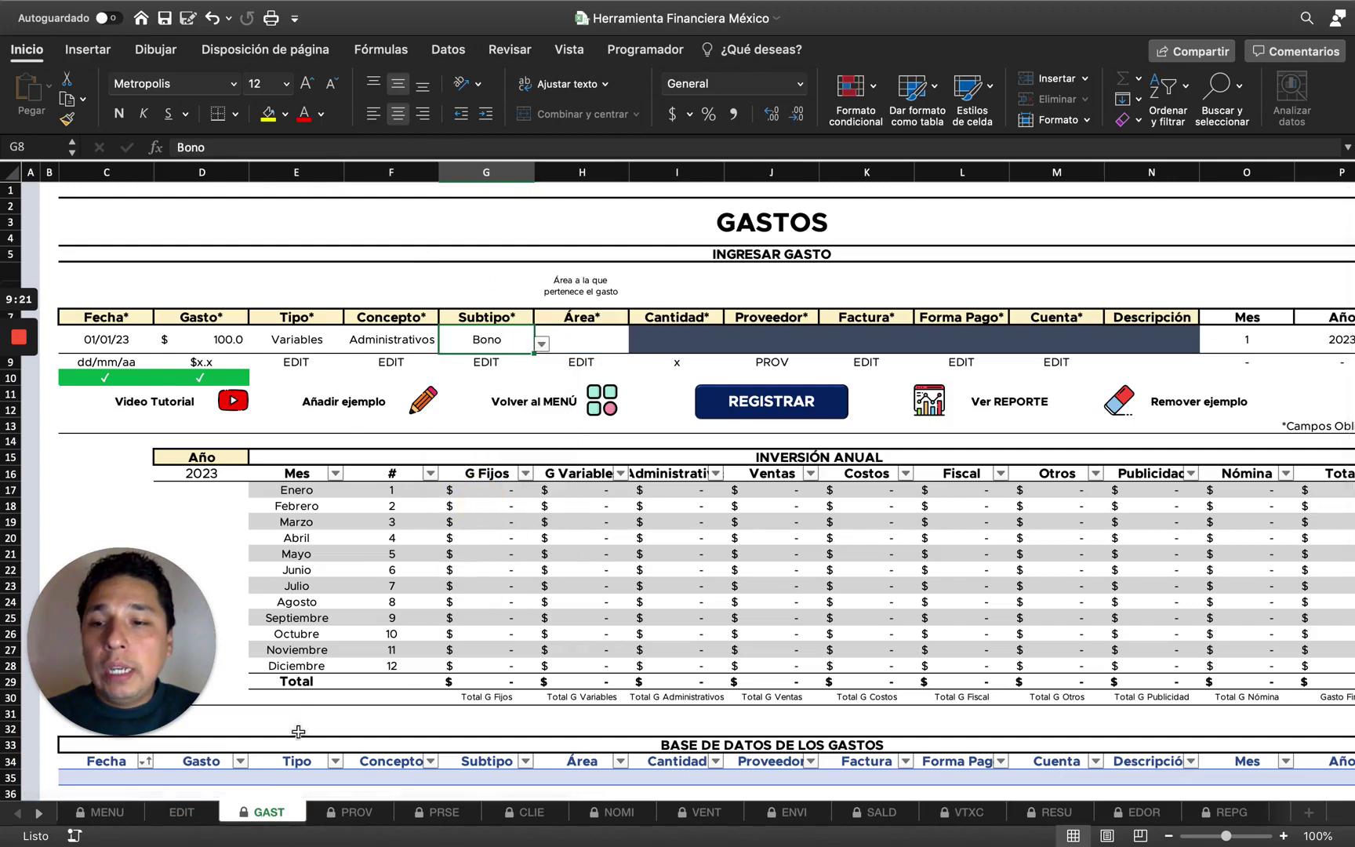
pyautogui.click(181, 813)
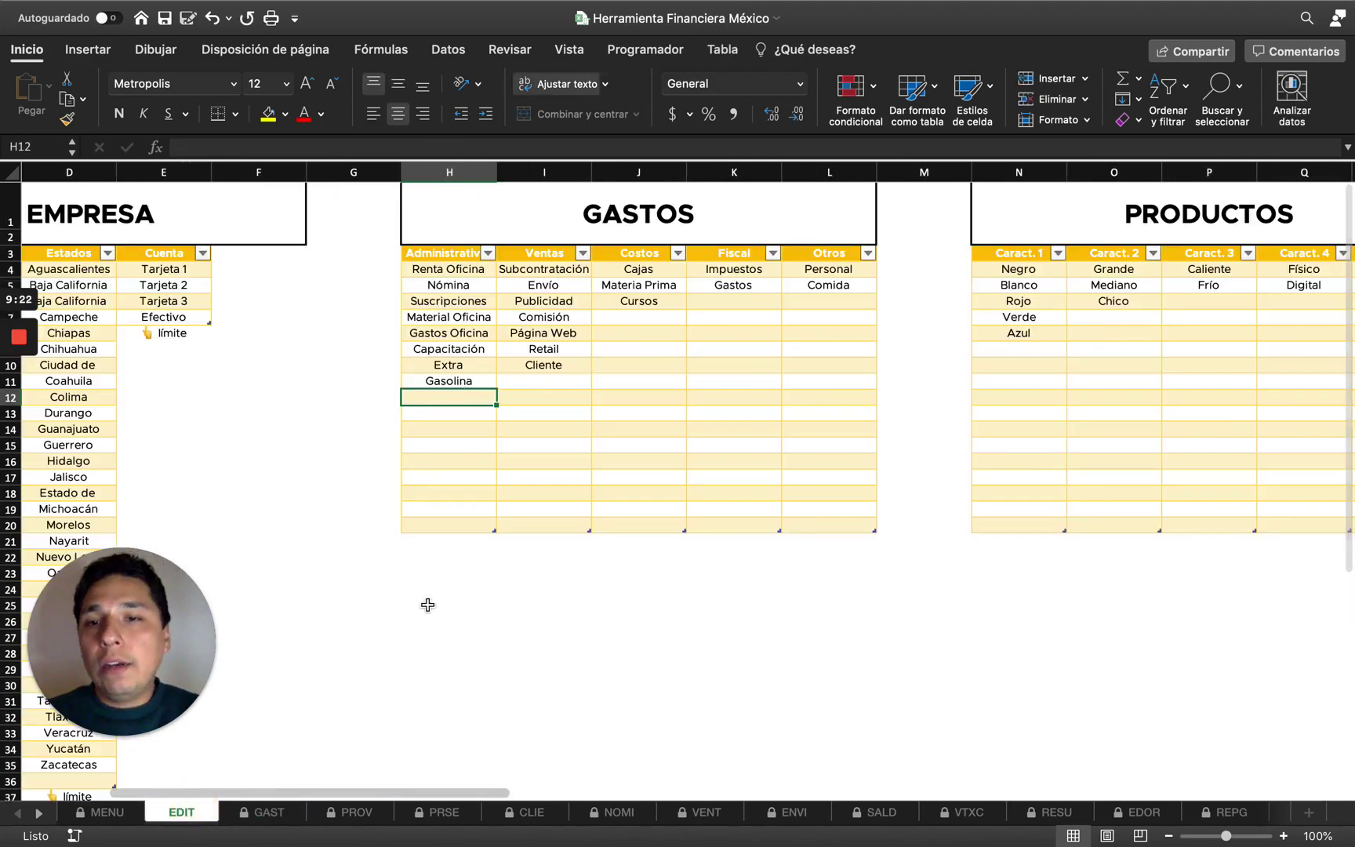
pyautogui.click(271, 813)
pyautogui.click(542, 343)
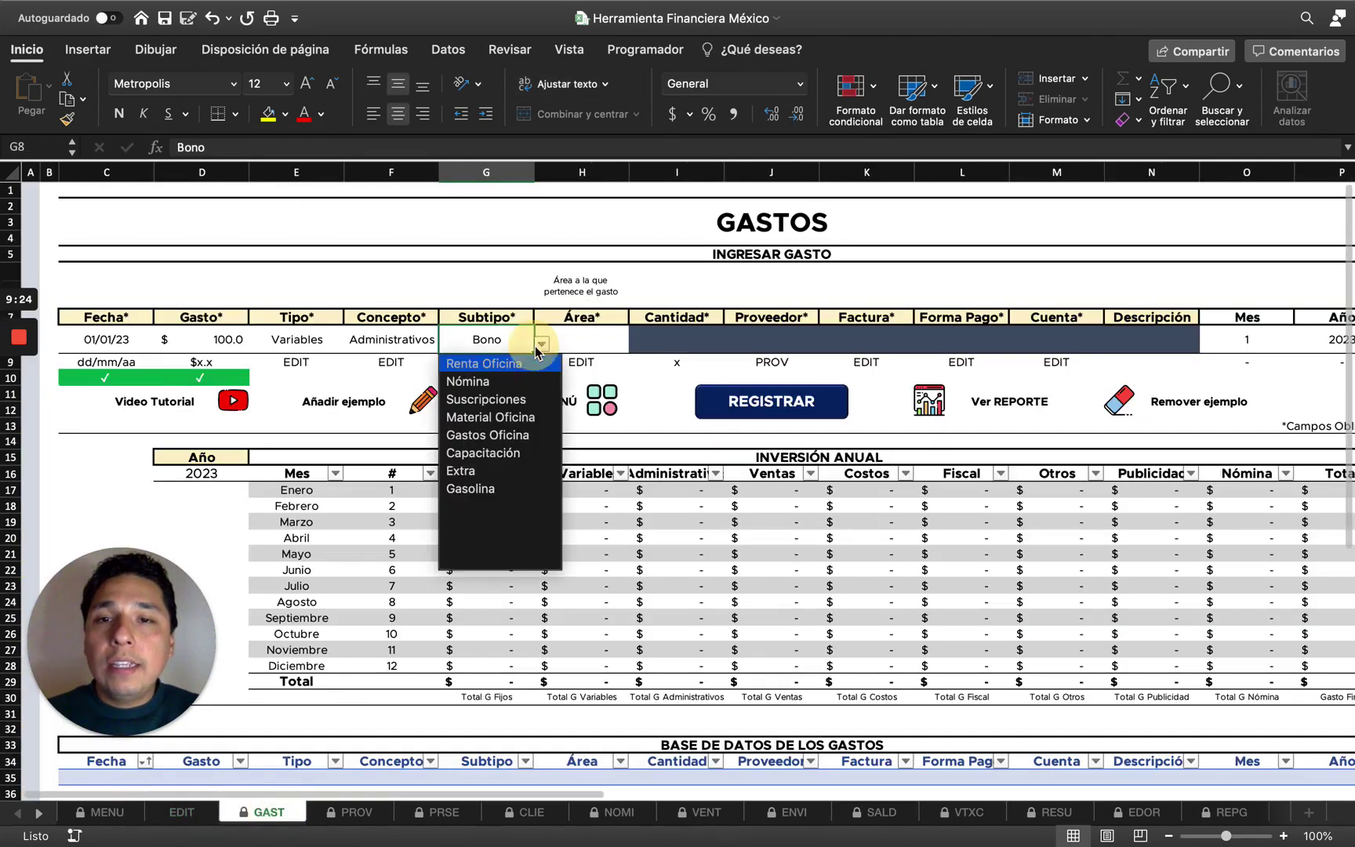
pyautogui.click(494, 337)
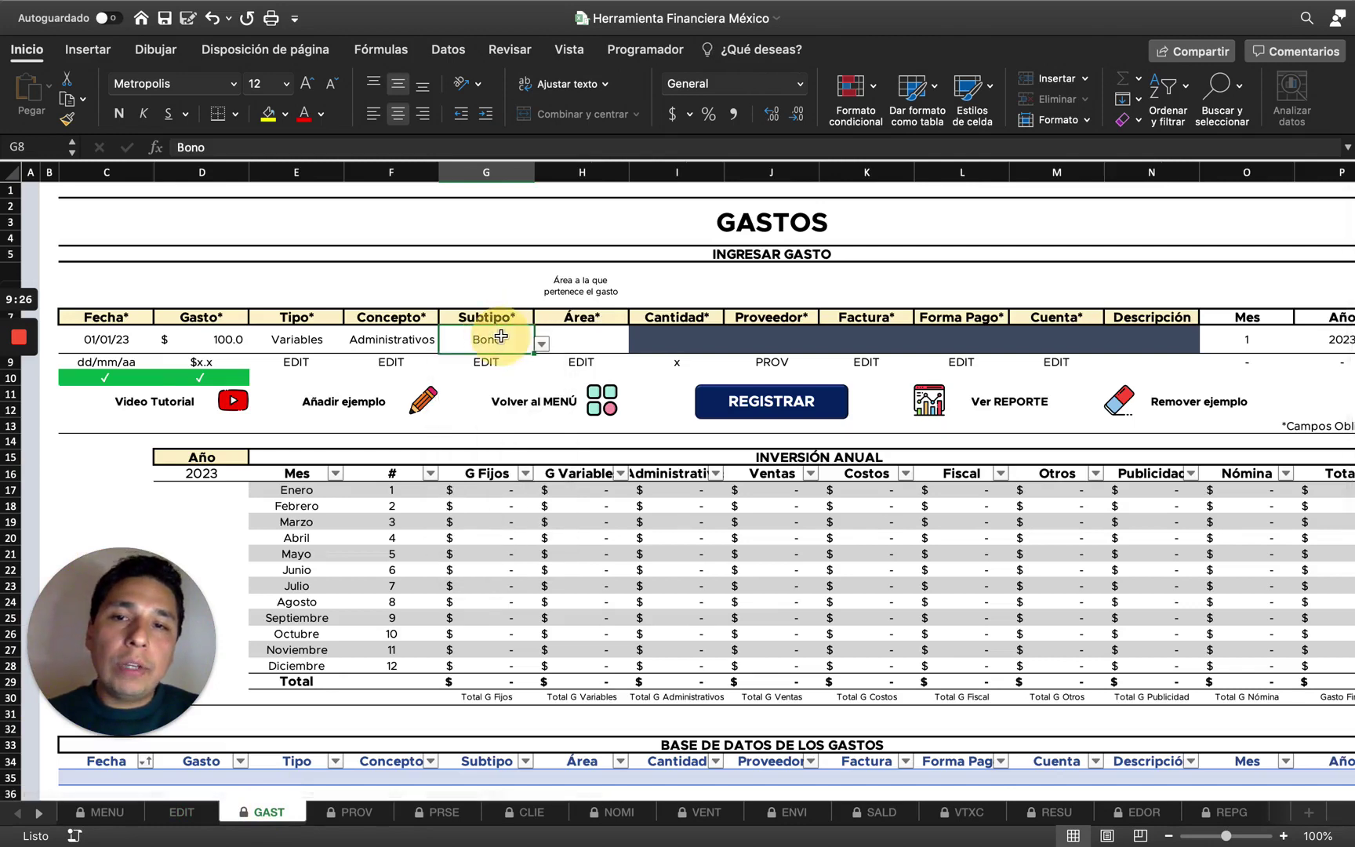
pyautogui.press('Delete')
pyautogui.click(542, 343)
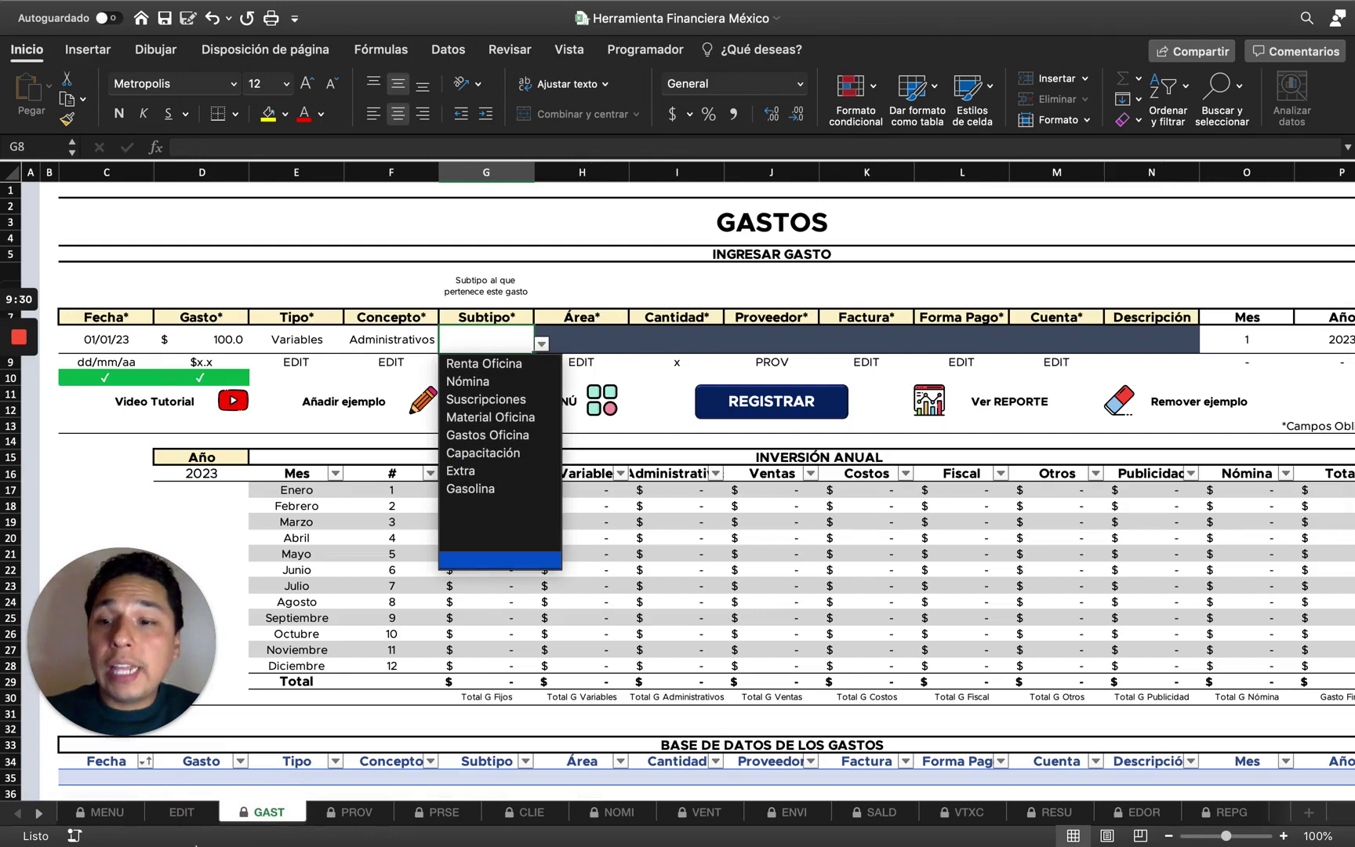
pyautogui.click(531, 342)
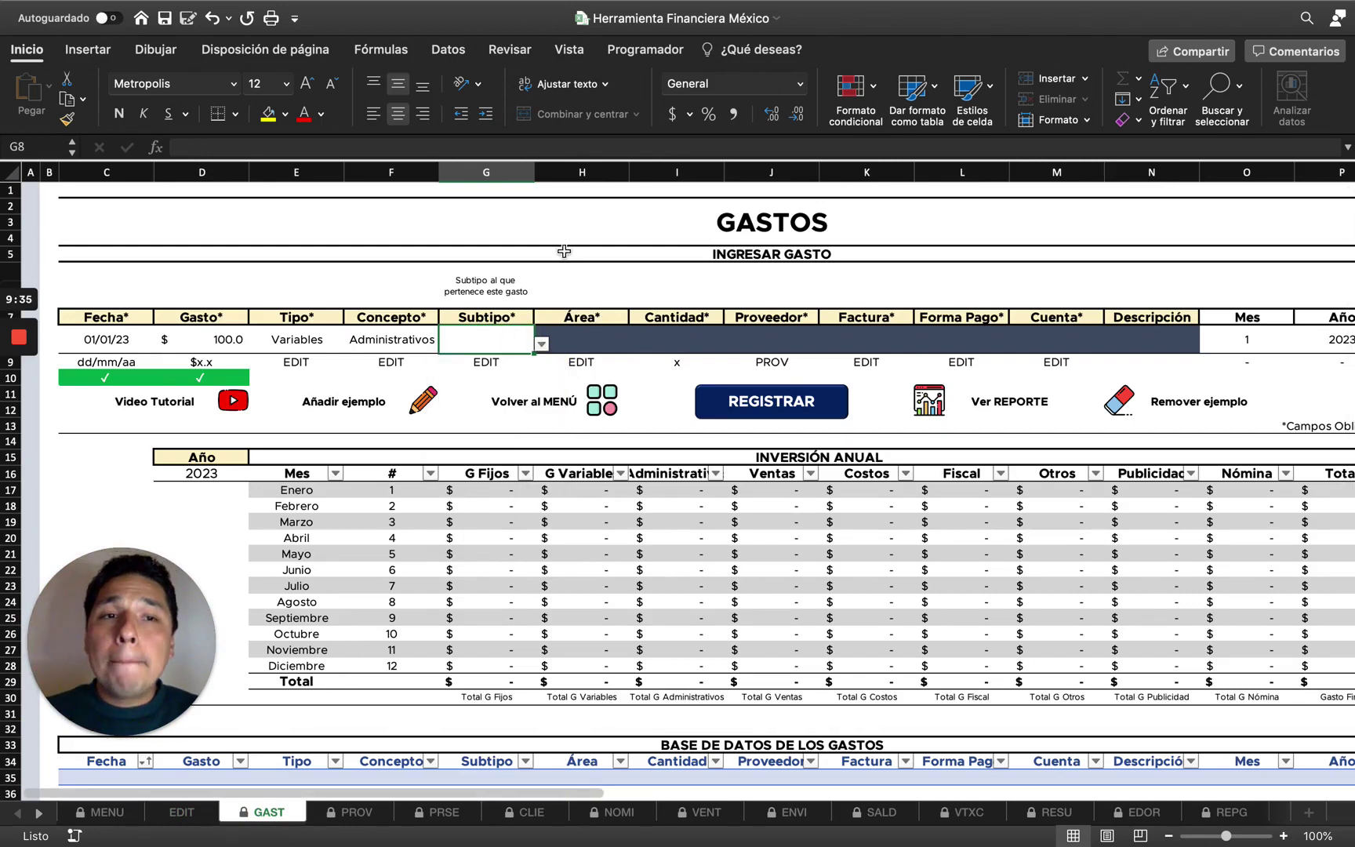
# Inspect the EDIT links beneath the Tipo and Subtipo fields.
pyautogui.click(196, 379)
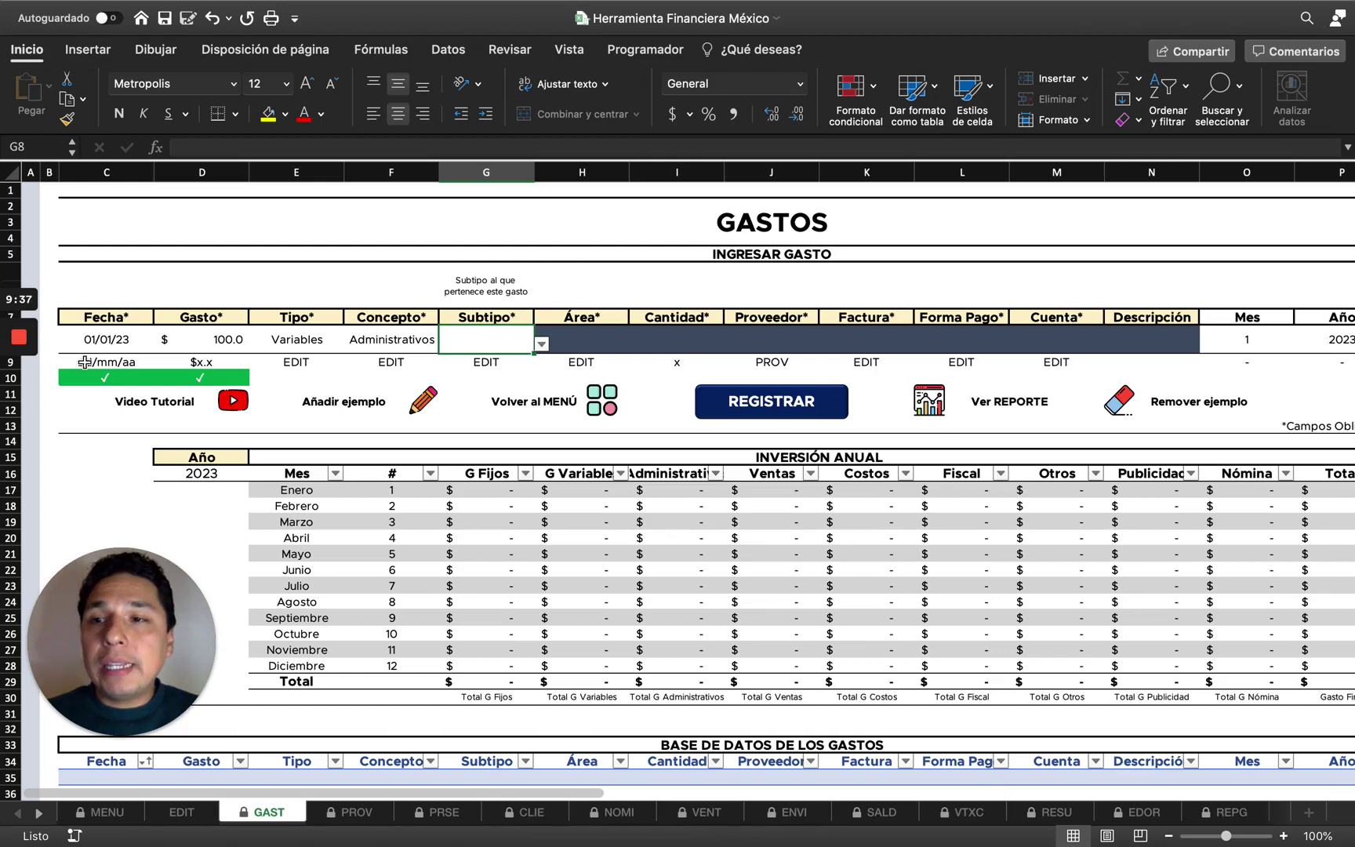
pyautogui.click(496, 362)
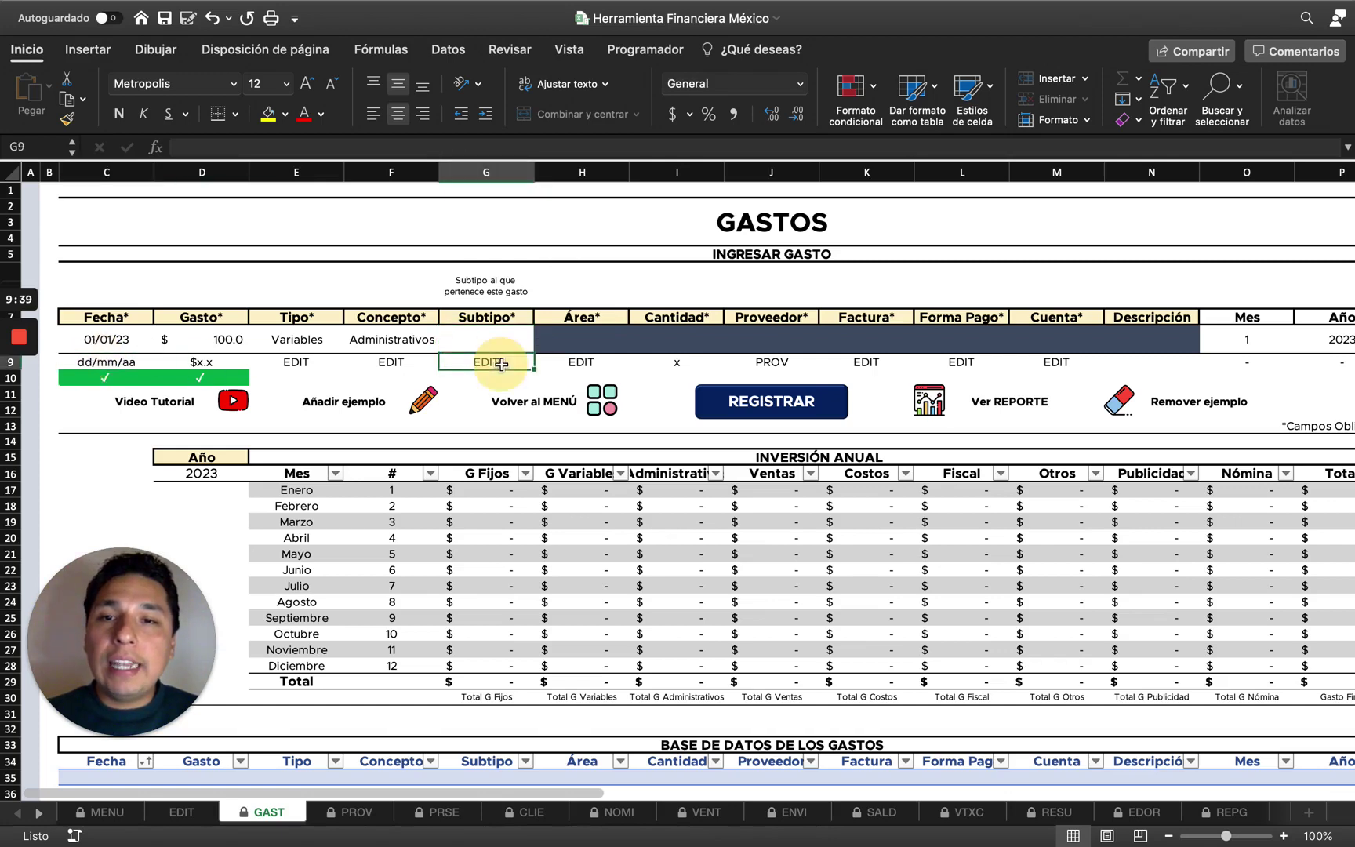
pyautogui.press('Left')
pyautogui.press('Left')
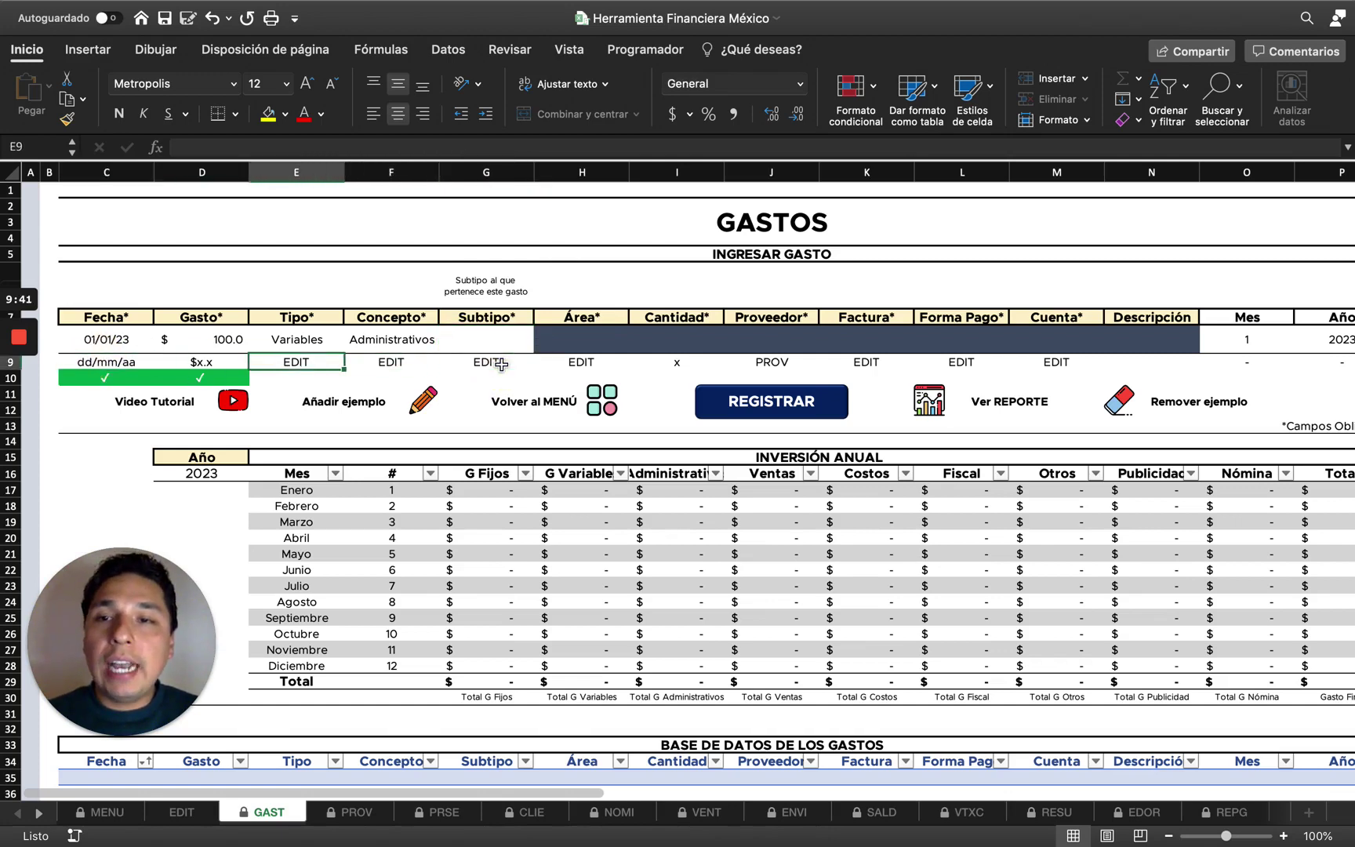
pyautogui.click(500, 363)
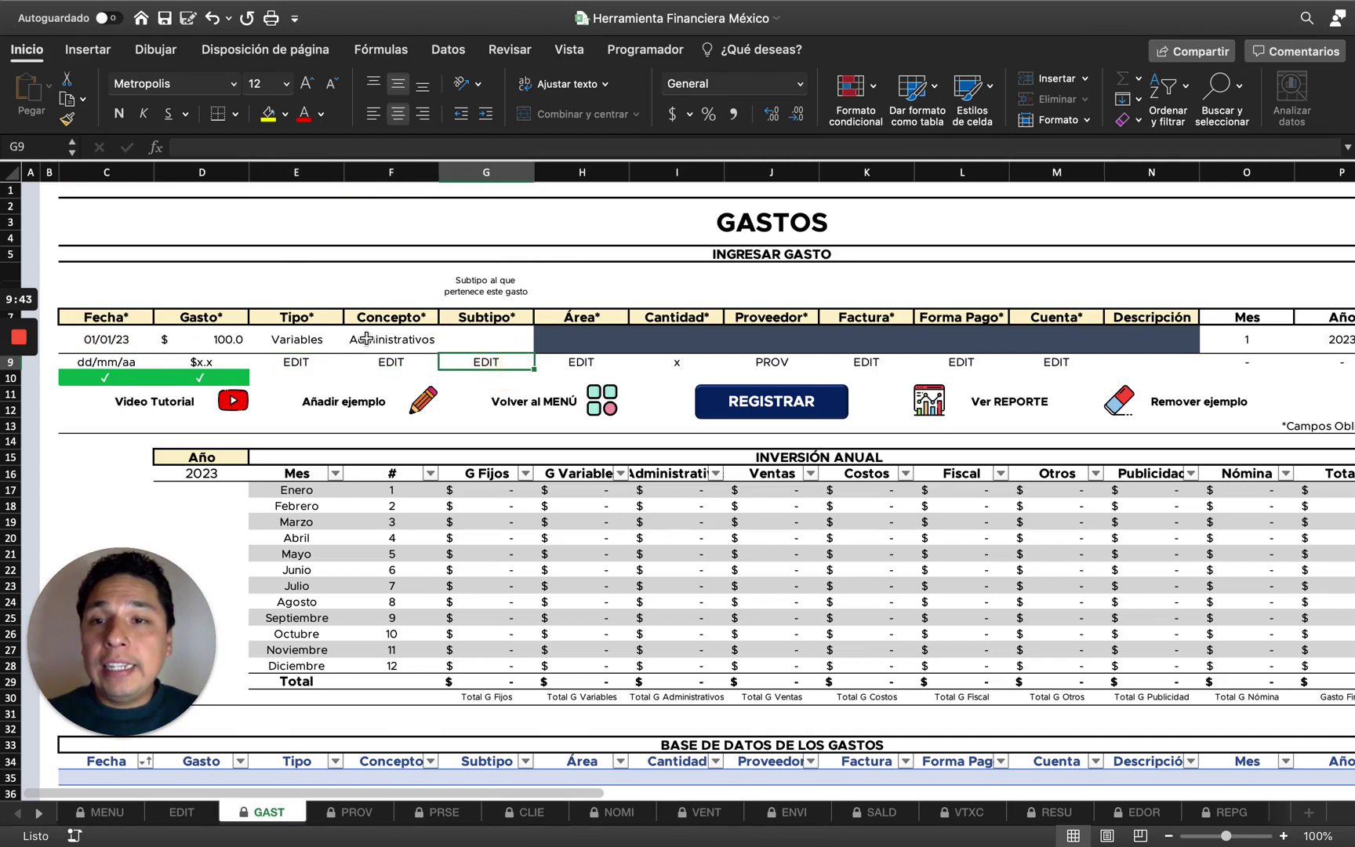
pyautogui.keyDown('shift'); pyautogui.click(298, 366); pyautogui.keyUp('shift')
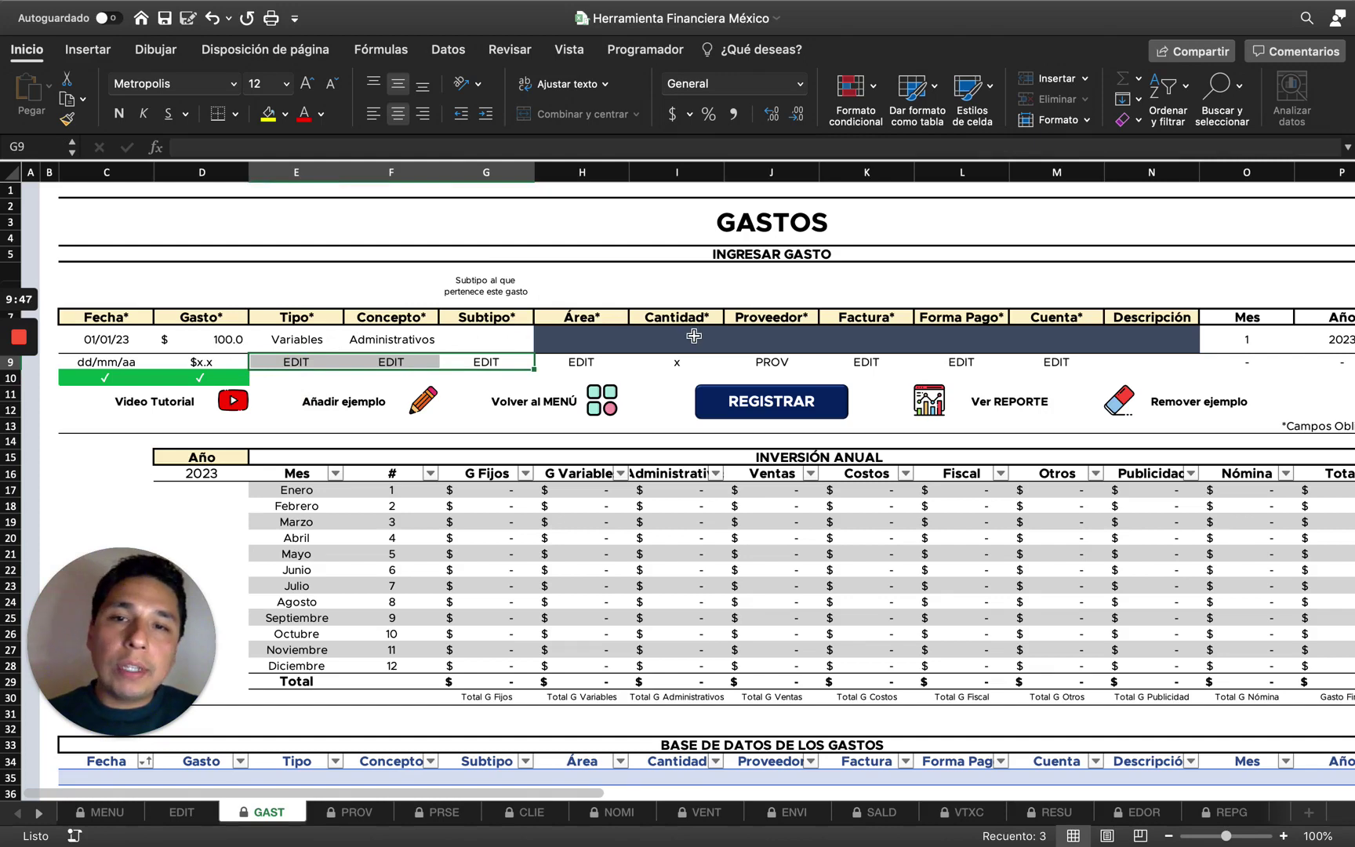
pyautogui.press('Left')
pyautogui.press('Left')
pyautogui.hotkey('shift', 'Right')
pyautogui.hotkey('shift', 'Right')
pyautogui.hotkey('shift', 'Right')
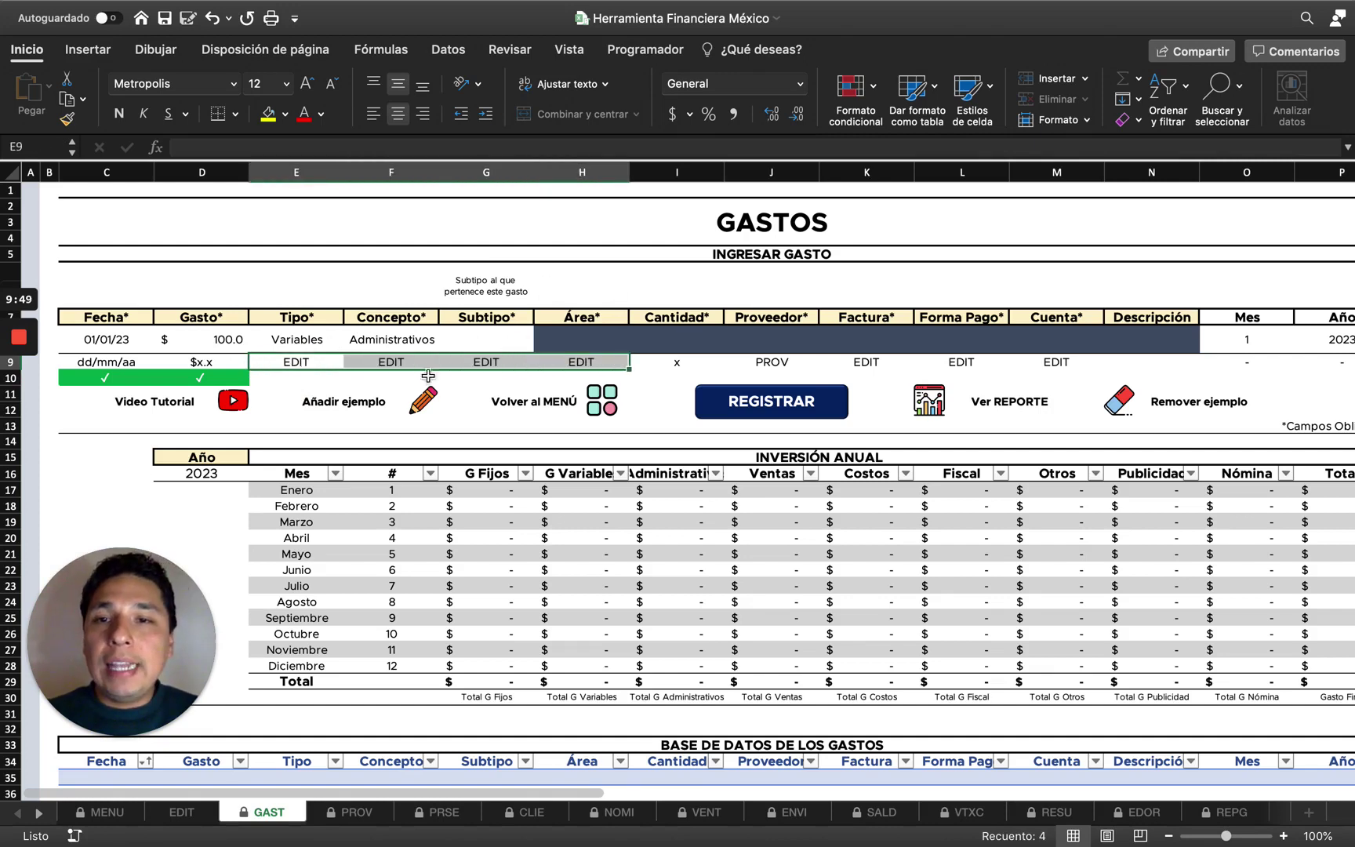
pyautogui.click(297, 360)
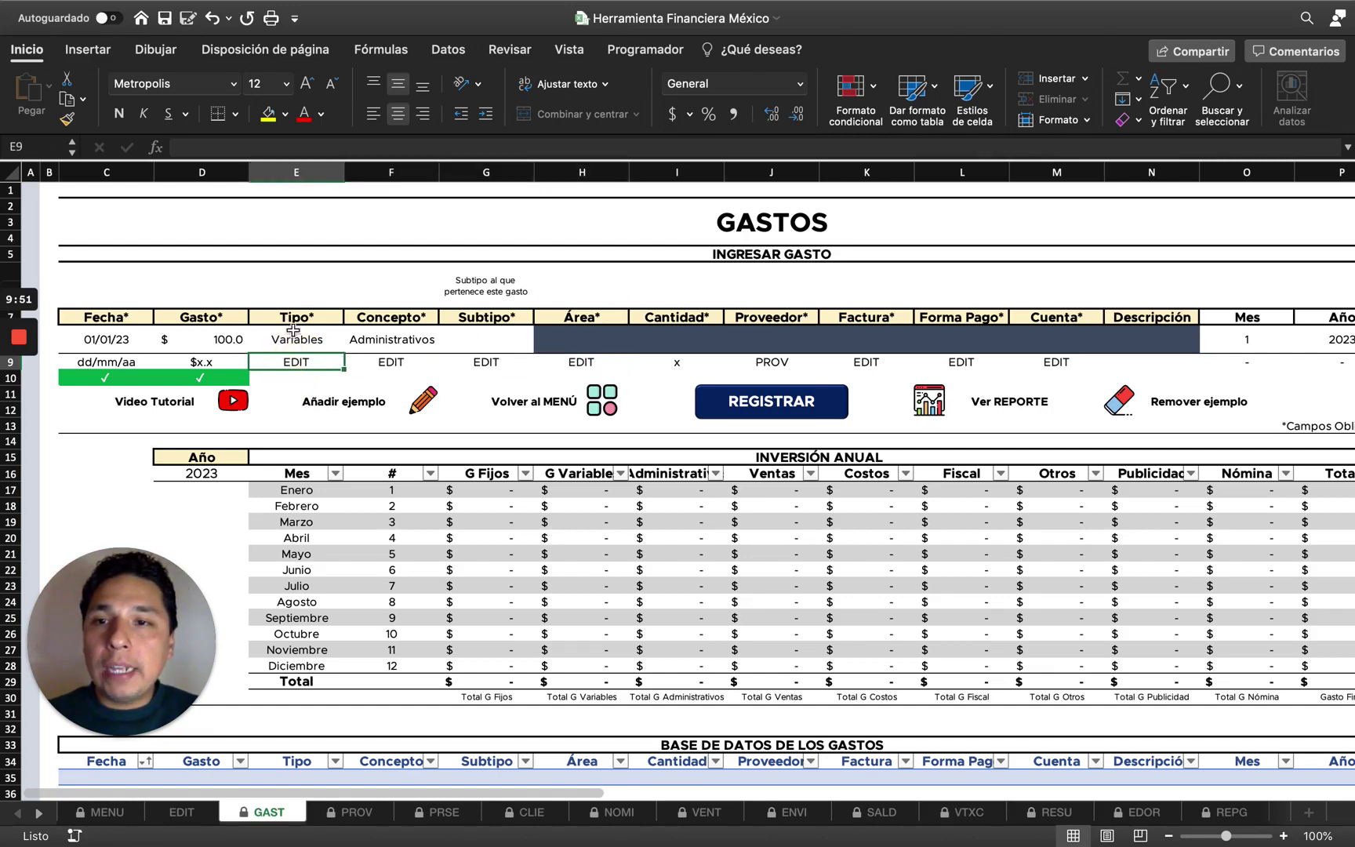
# Keep Tipo as Variables and choose Renta Oficina as the Subtipo in G8.
pyautogui.click(306, 326)
pyautogui.click(351, 343)
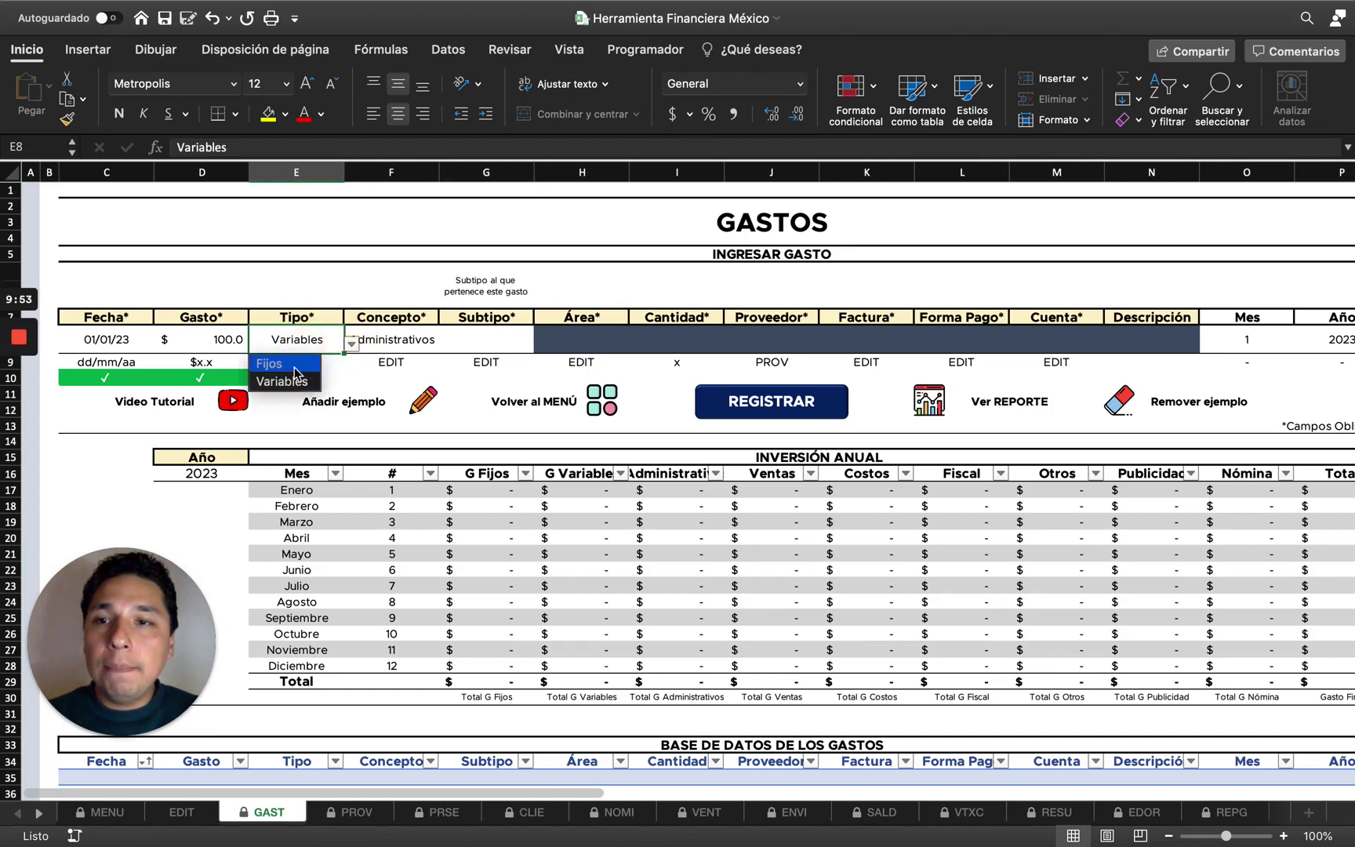
pyautogui.click(318, 342)
pyautogui.click(525, 342)
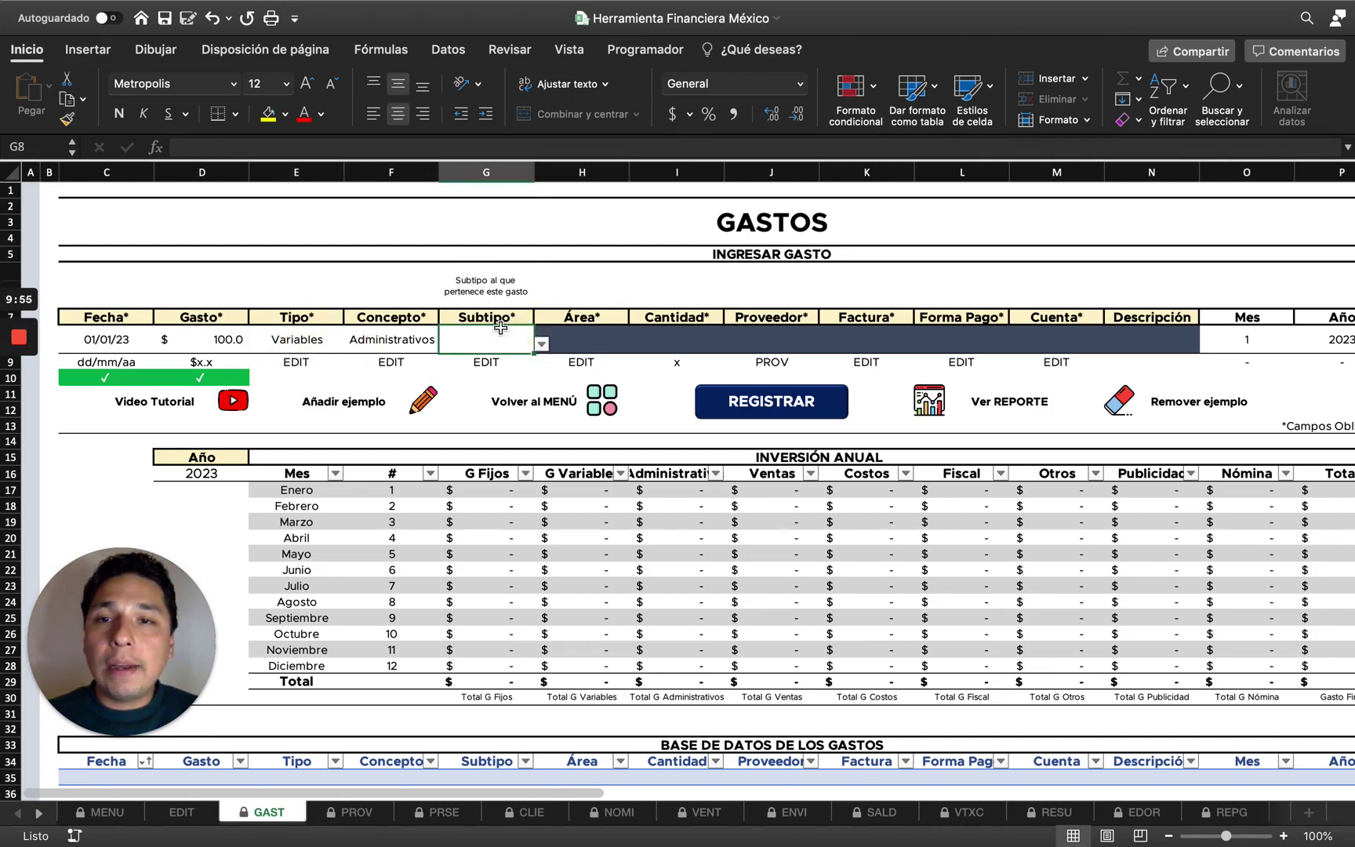
pyautogui.click(542, 345)
pyautogui.click(542, 345)
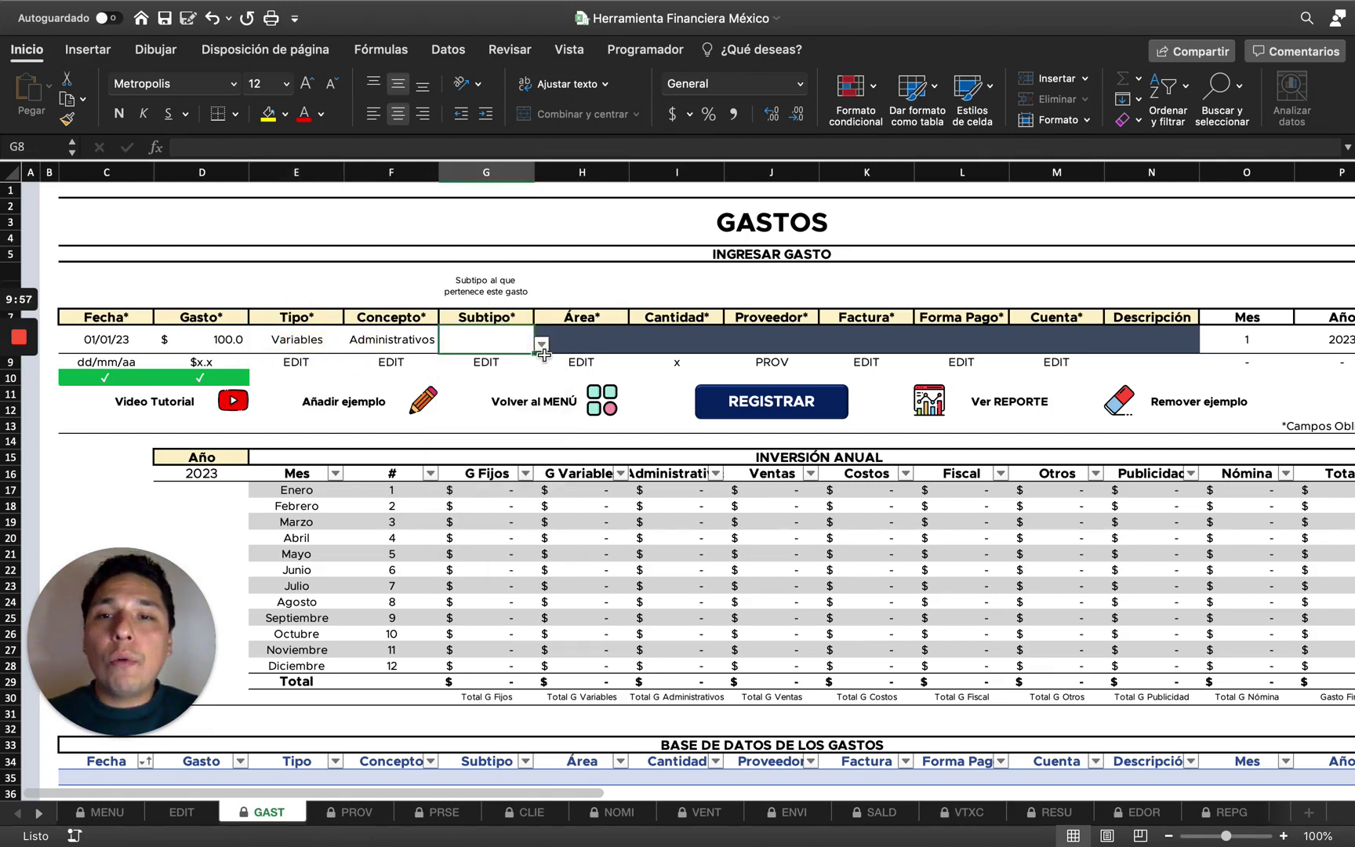
pyautogui.click(538, 357)
pyautogui.click(527, 345)
pyautogui.click(542, 345)
pyautogui.click(502, 359)
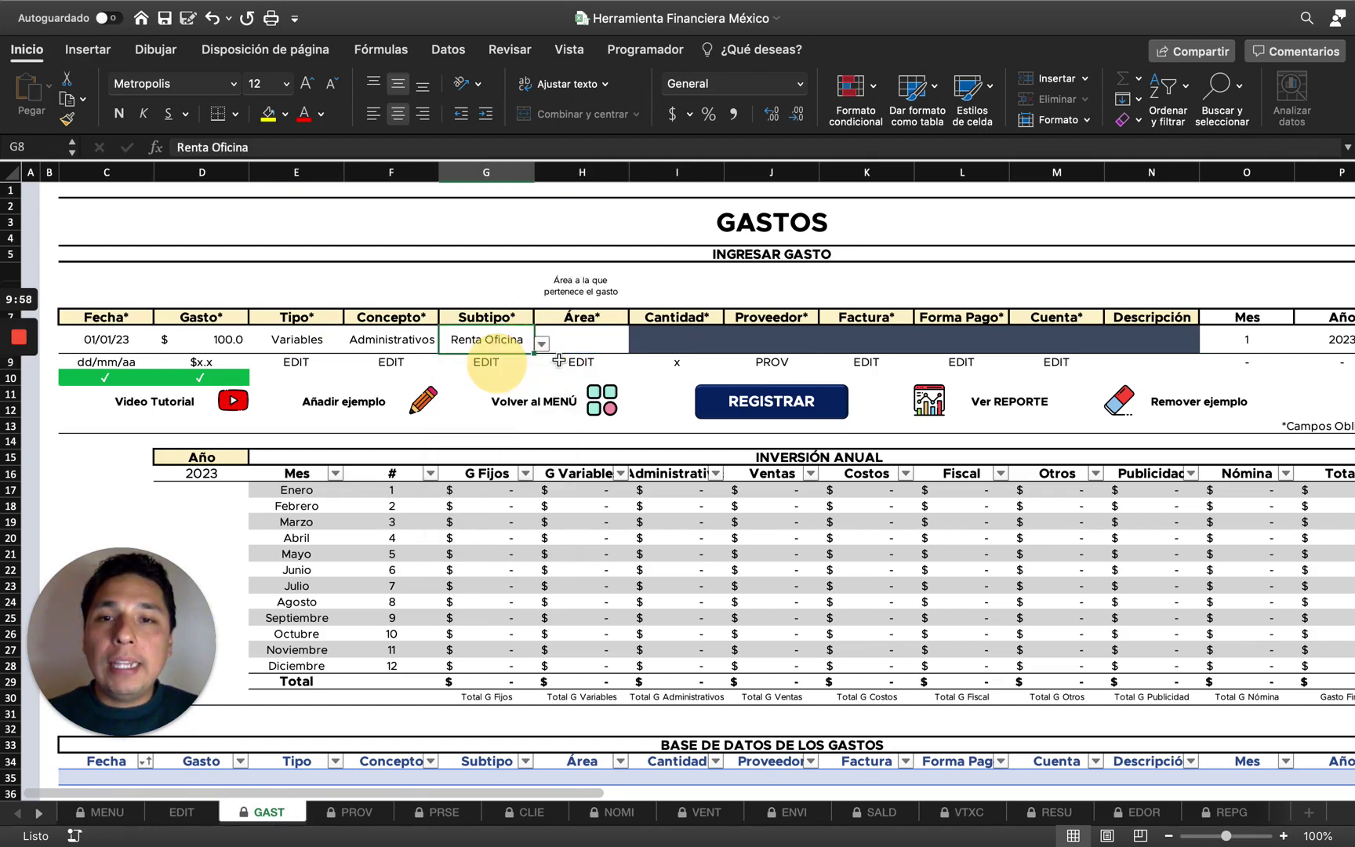
# Set the expense's Área in H8 to Área 1.
pyautogui.click(611, 342)
pyautogui.click(635, 345)
pyautogui.click(553, 363)
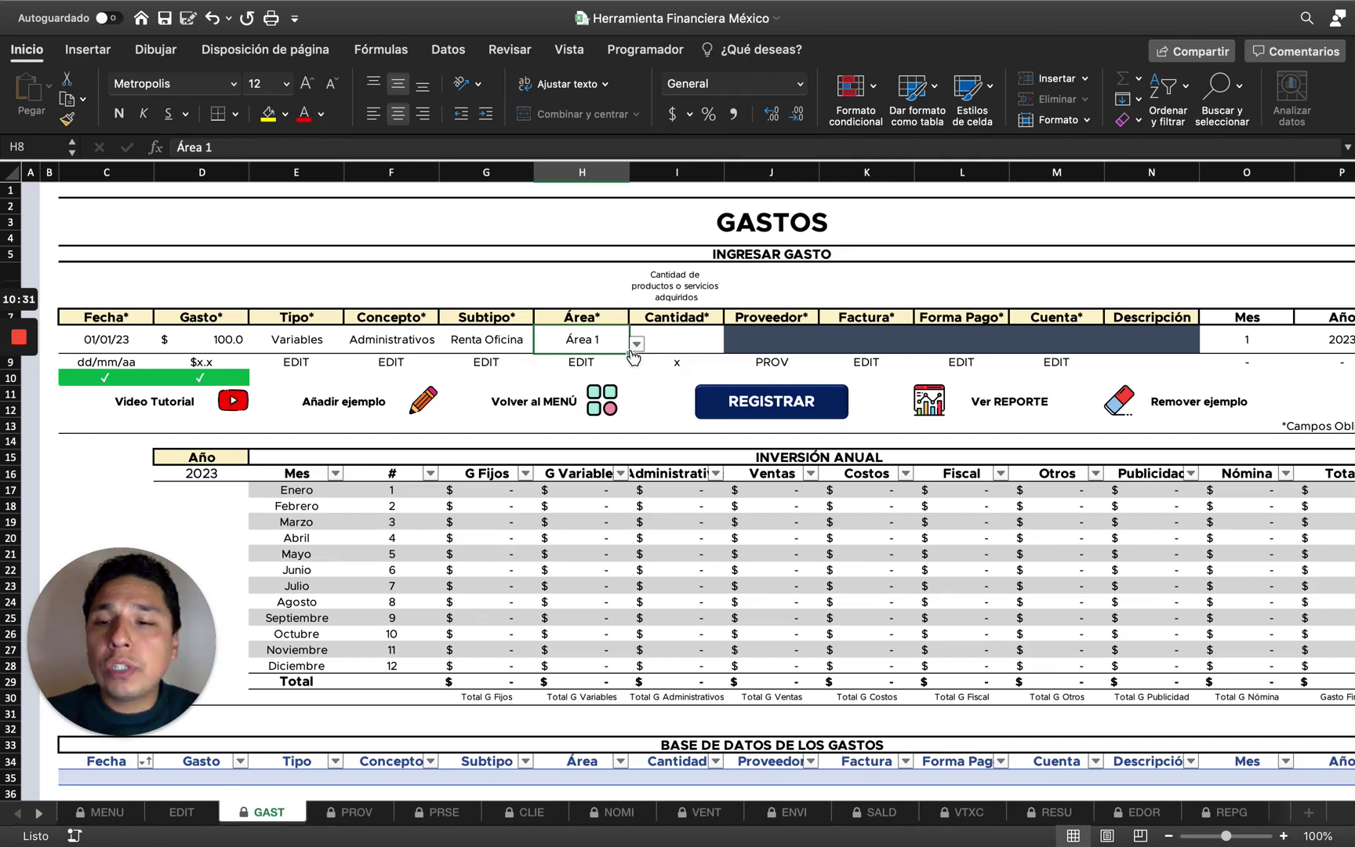
# Overwrite Área 1 with Sucursal 1 in B4 on the EDIT sheet, then return to GAST.
pyautogui.click(181, 812)
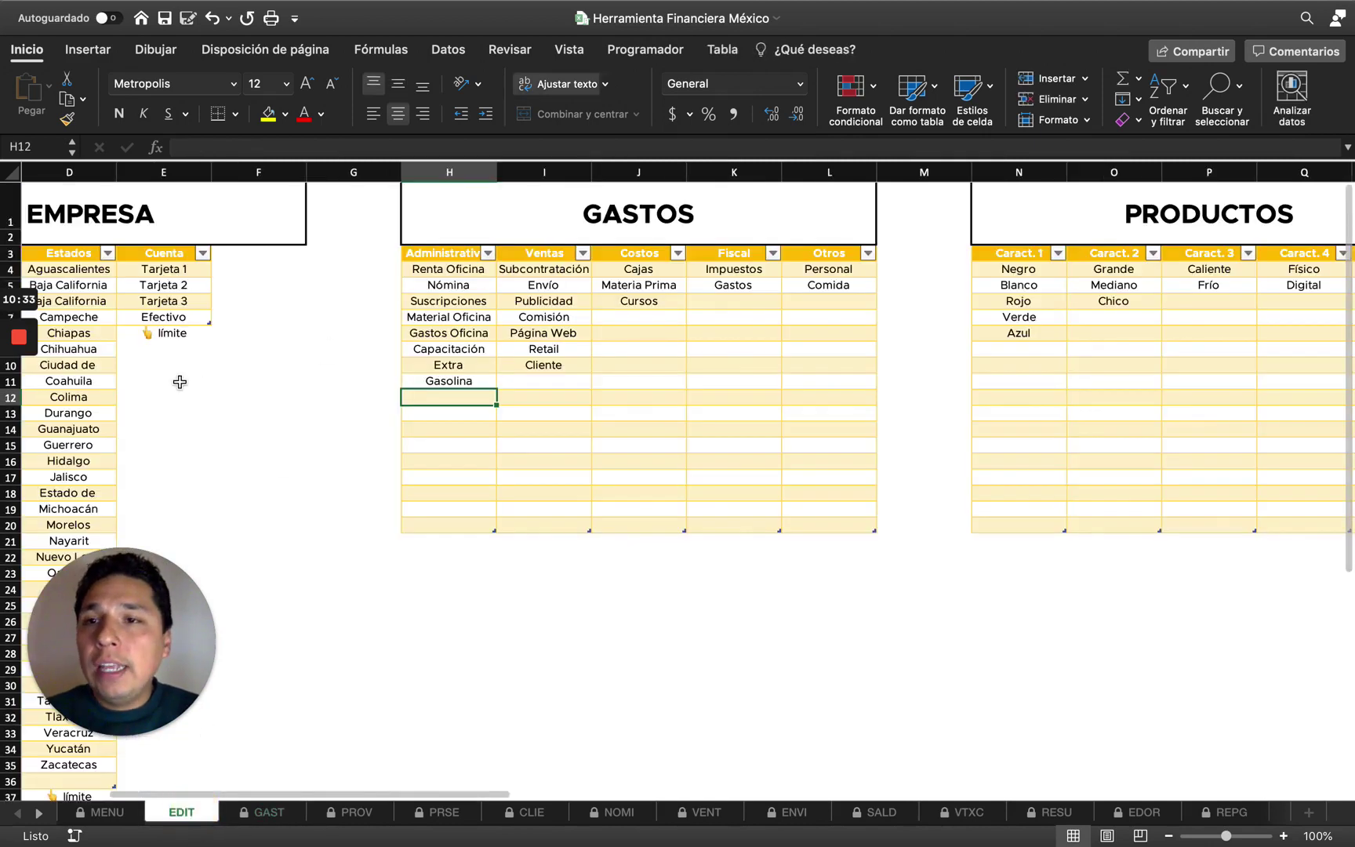
pyautogui.hscroll(-5, 278, 365)
pyautogui.moveTo(349, 285); pyautogui.dragTo(160, 283)
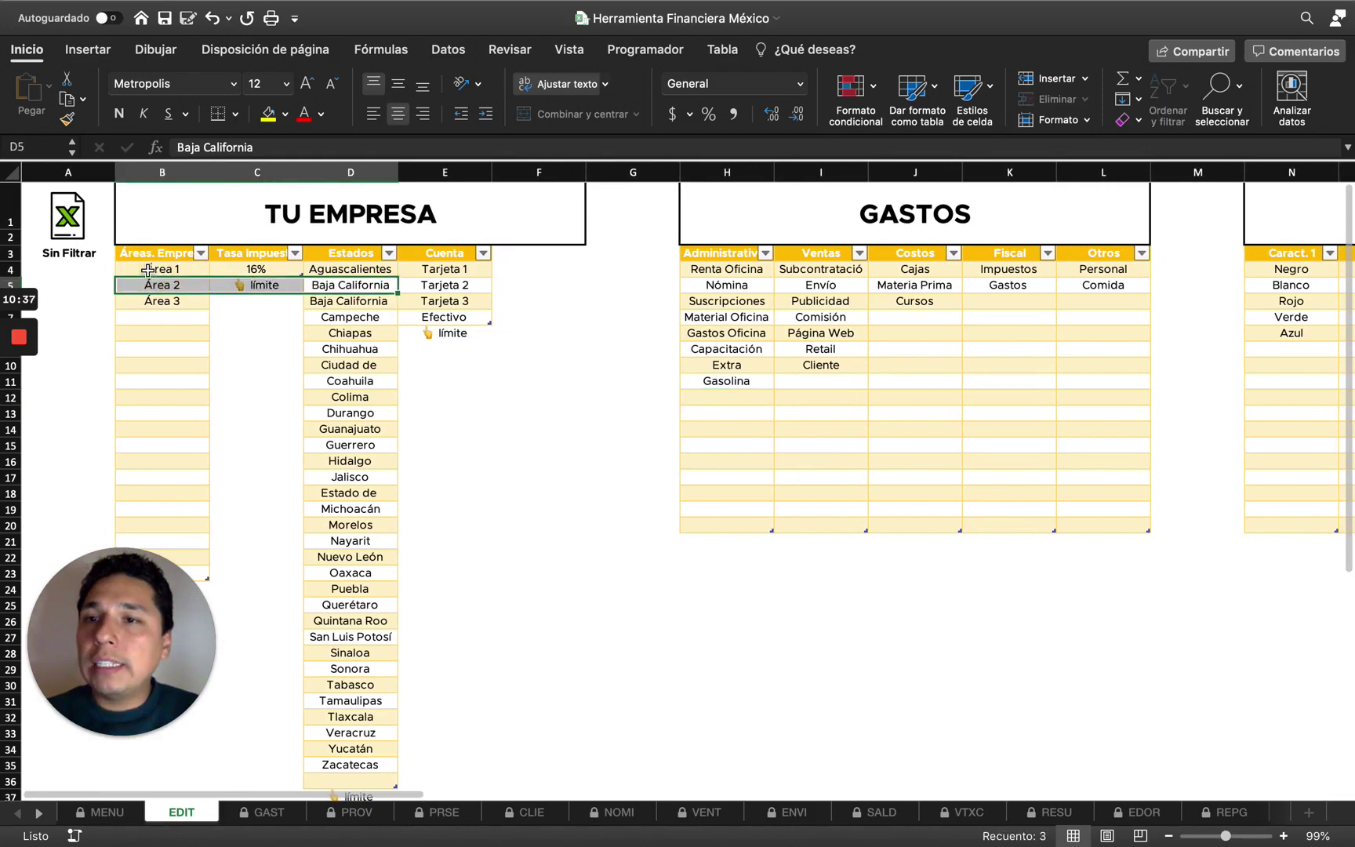
pyautogui.click(147, 271)
pyautogui.write('Sucur')
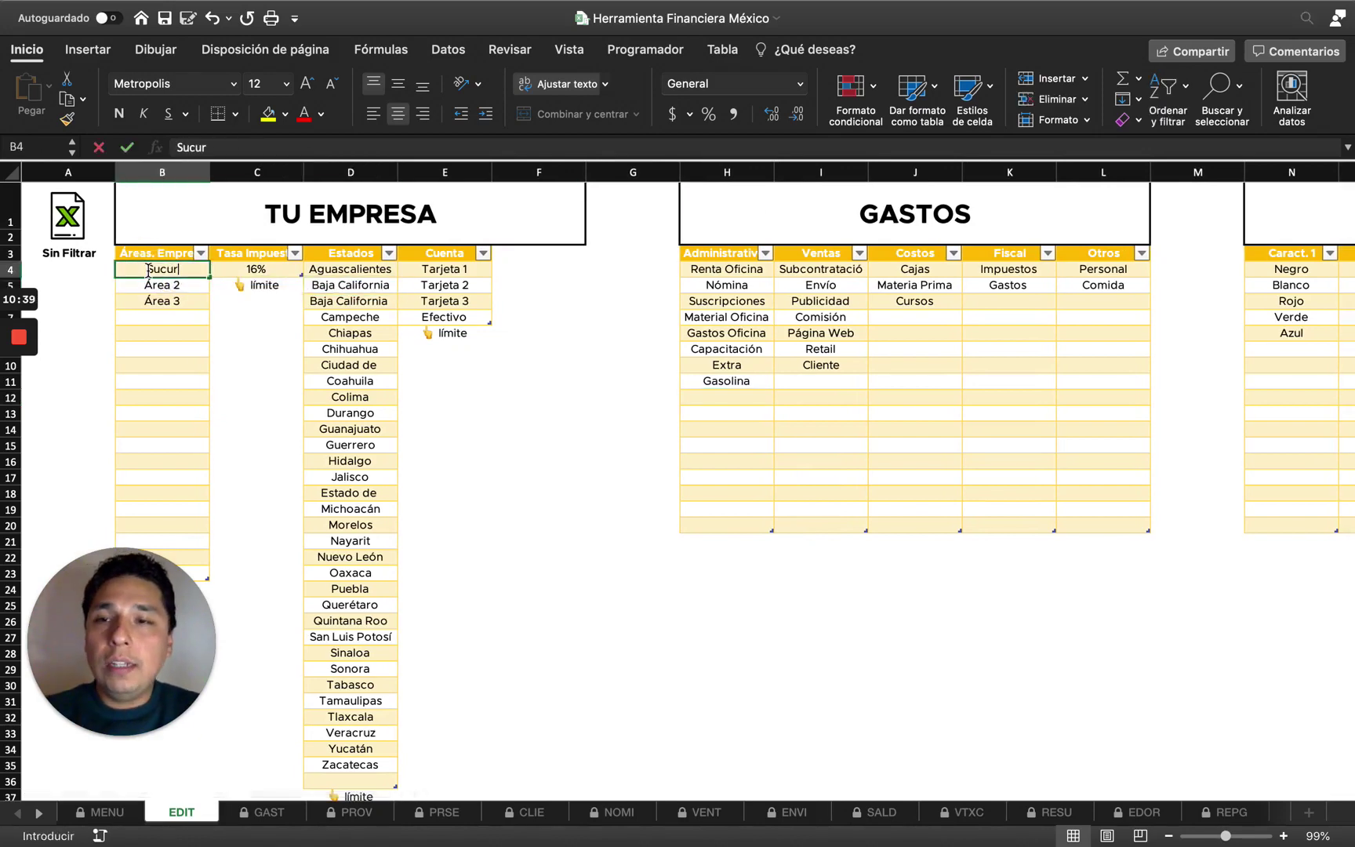
pyautogui.write('sal 1')
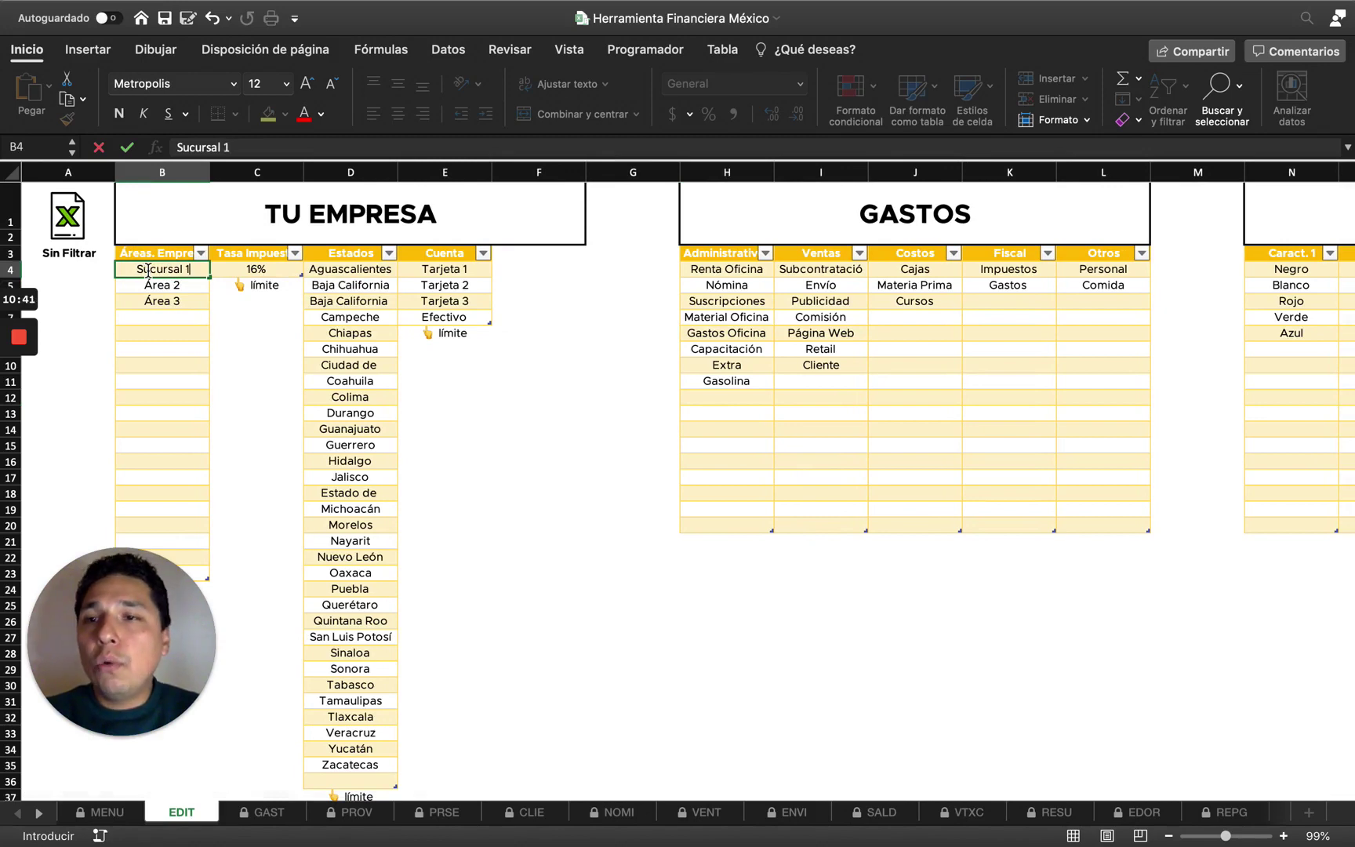
pyautogui.press('Return')
pyautogui.click(276, 815)
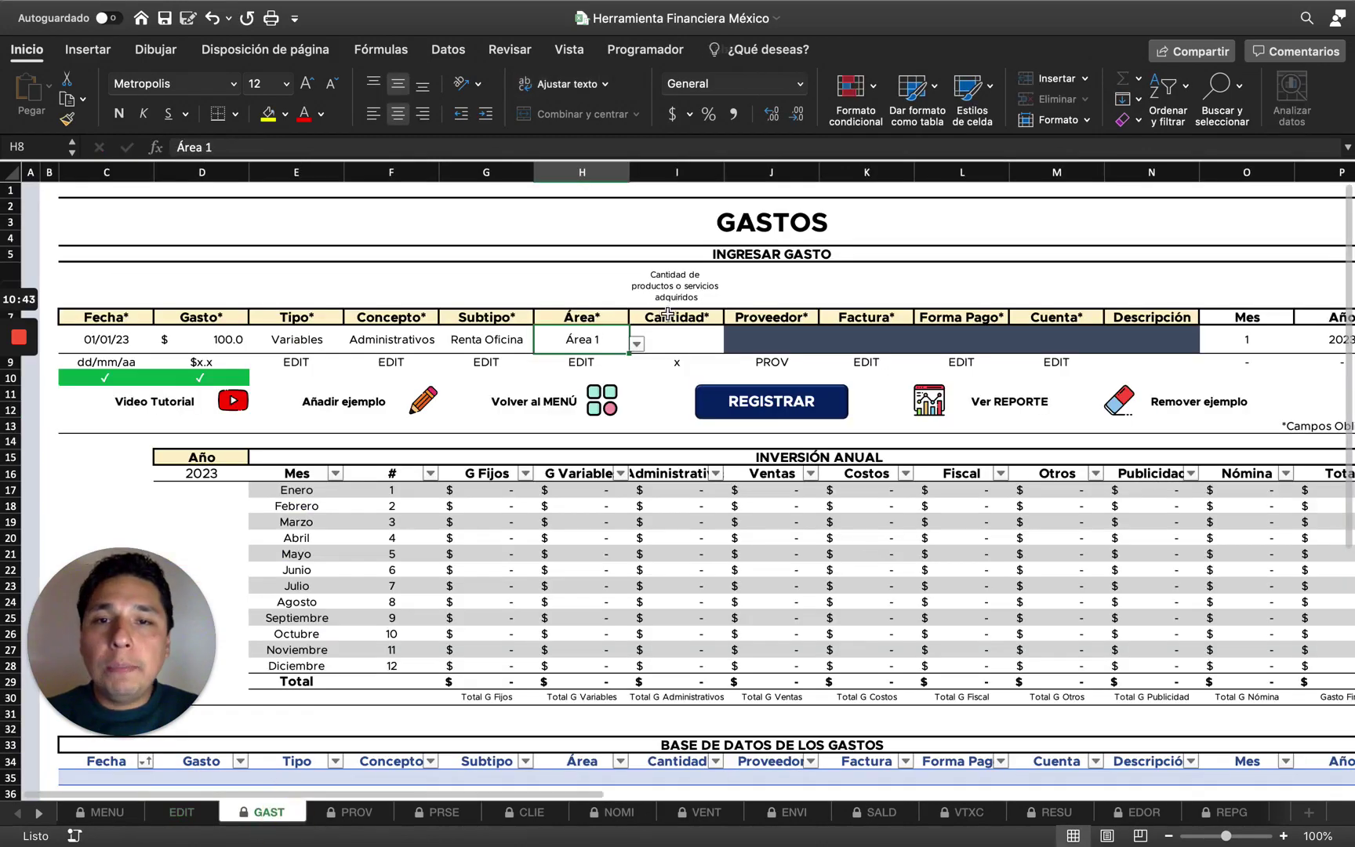
# Choose Sucursal 1 from the H8 Área dropdown, then select the empty Cantidad cell.
pyautogui.click(637, 344)
pyautogui.click(588, 354)
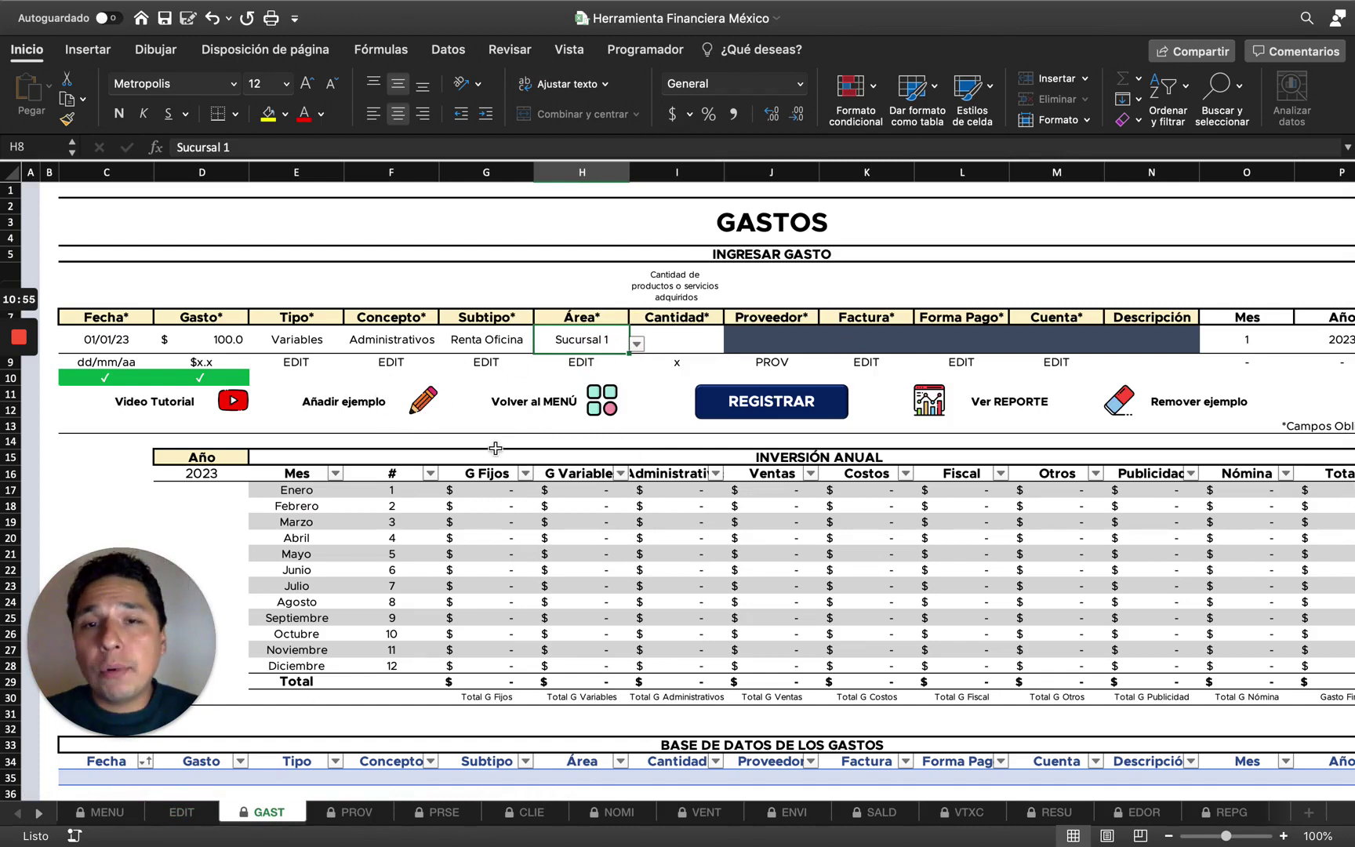
pyautogui.click(675, 335)
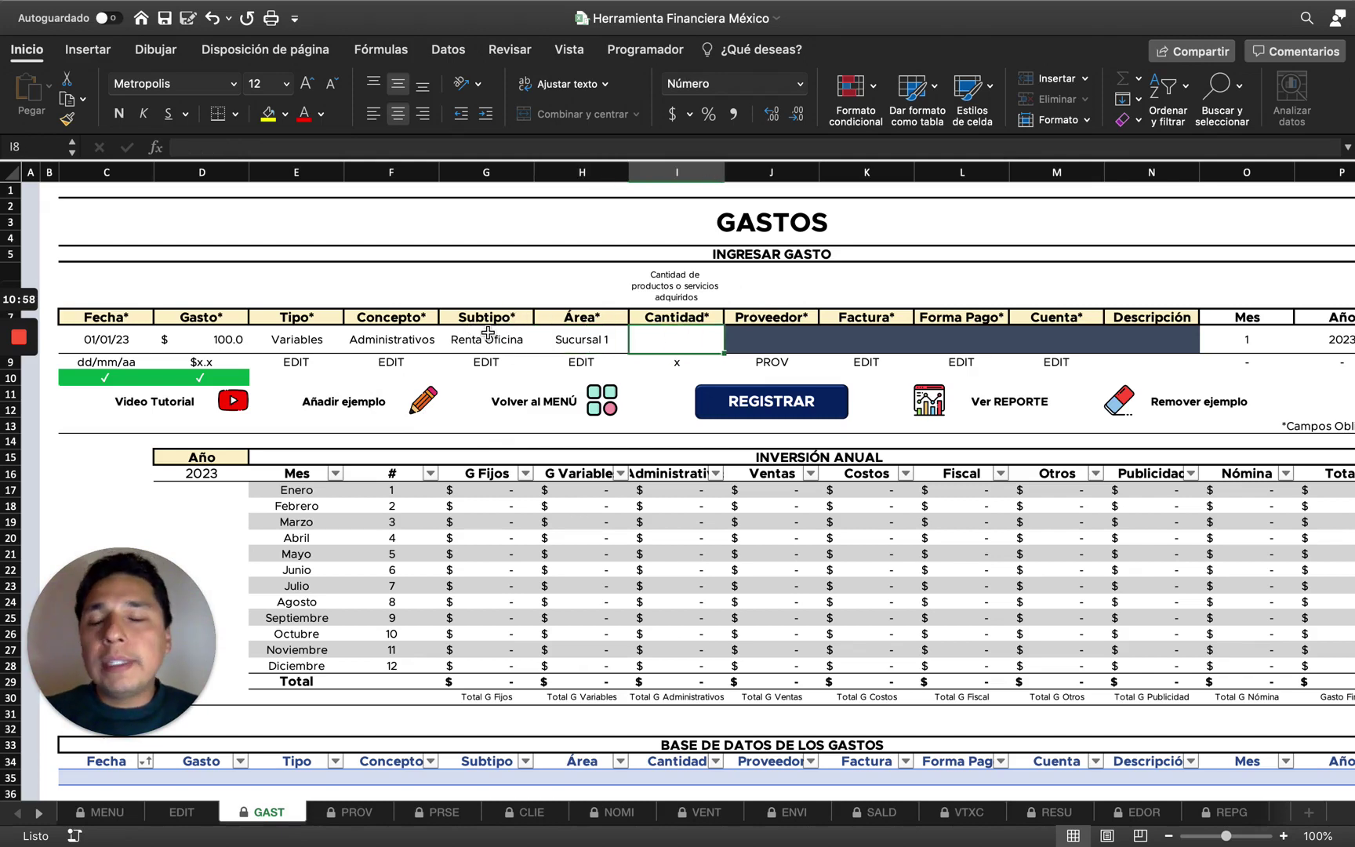
pyautogui.click(696, 344)
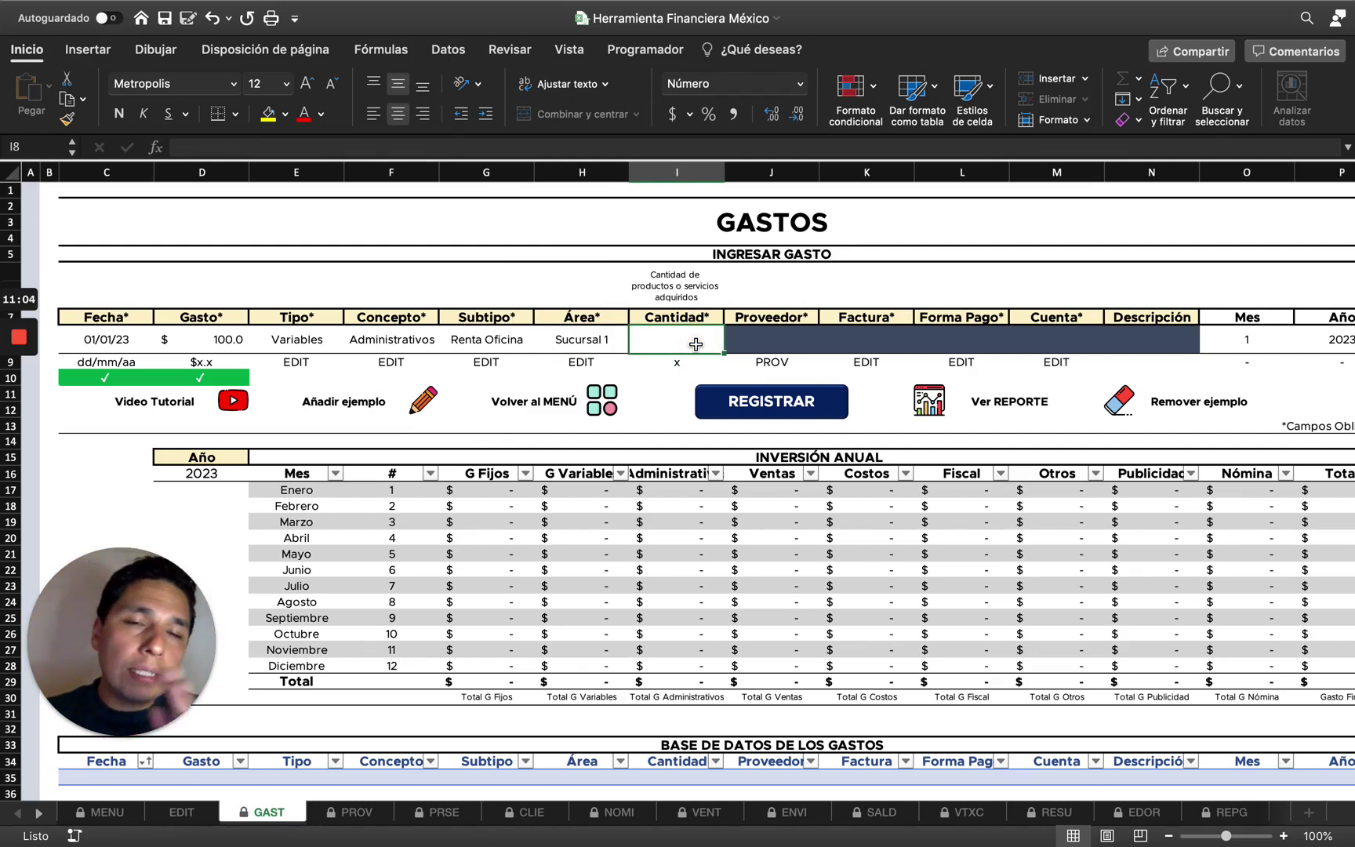
# Enter Cantidad 5 in I8, replacing an initial 1.
pyautogui.write('1')
pyautogui.press('Tab')
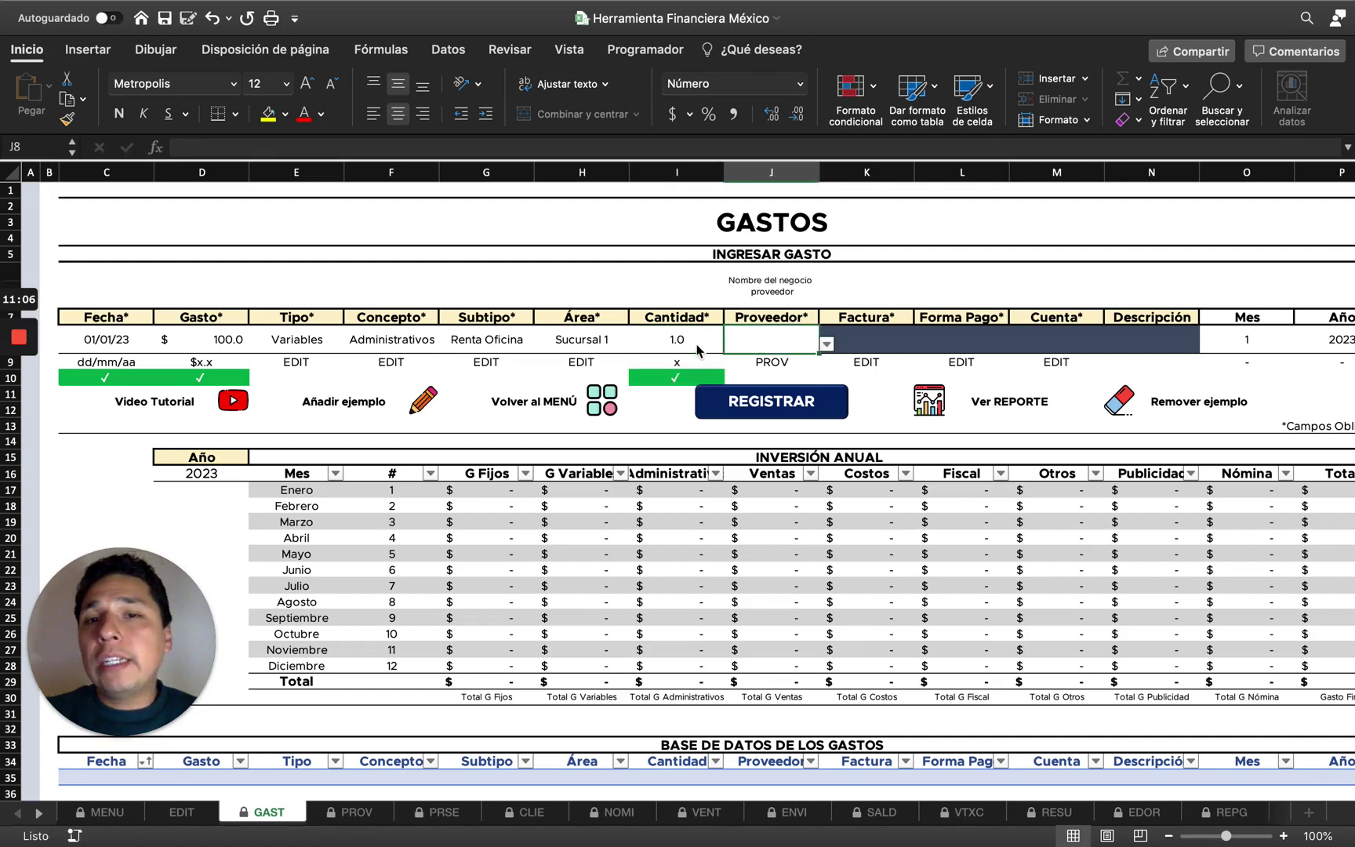
pyautogui.click(686, 343)
pyautogui.write('5')
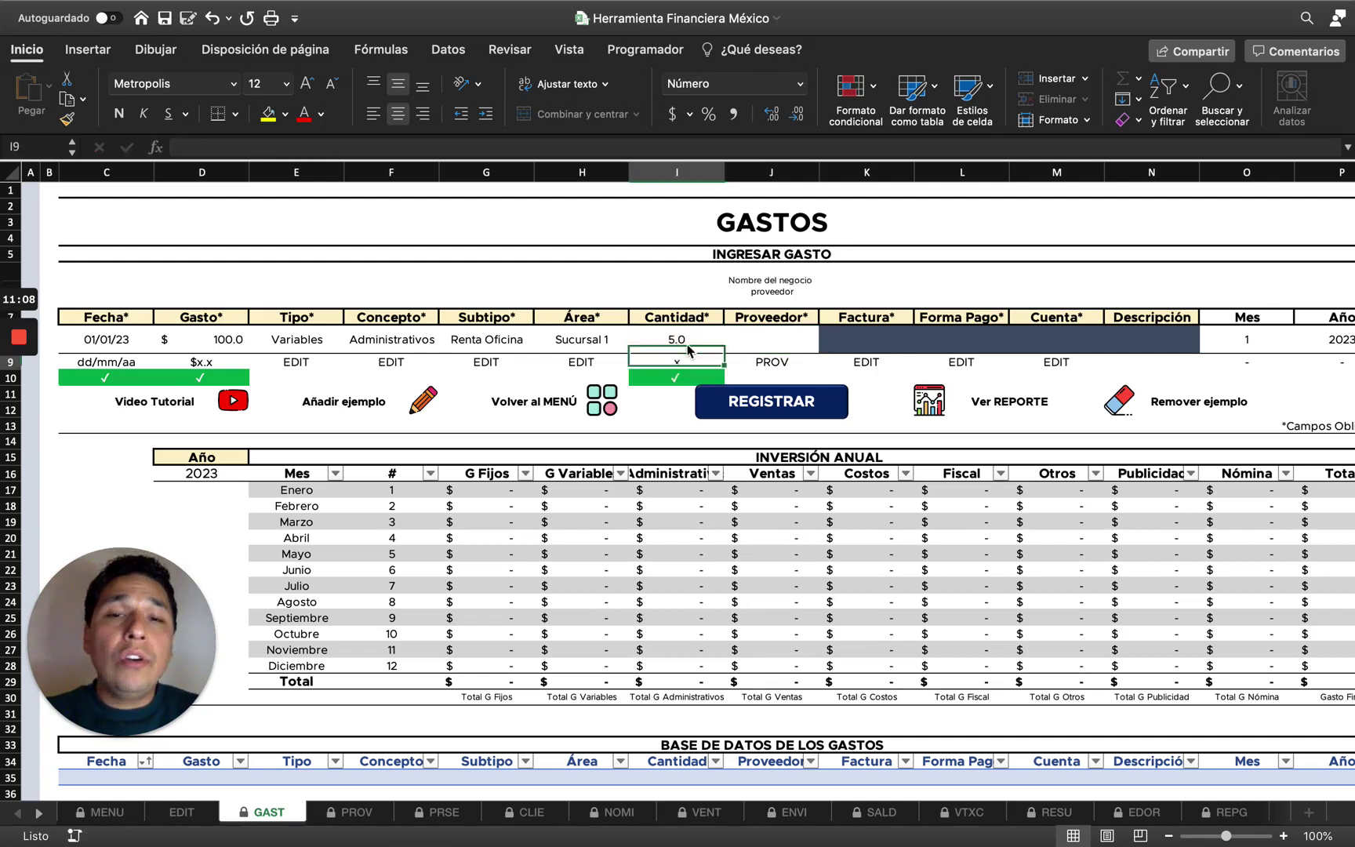
pyautogui.press('Return')
# Choose Ventas as the Concepto and Subcontratación as the Subtipo.
pyautogui.click(383, 340)
pyautogui.click(445, 343)
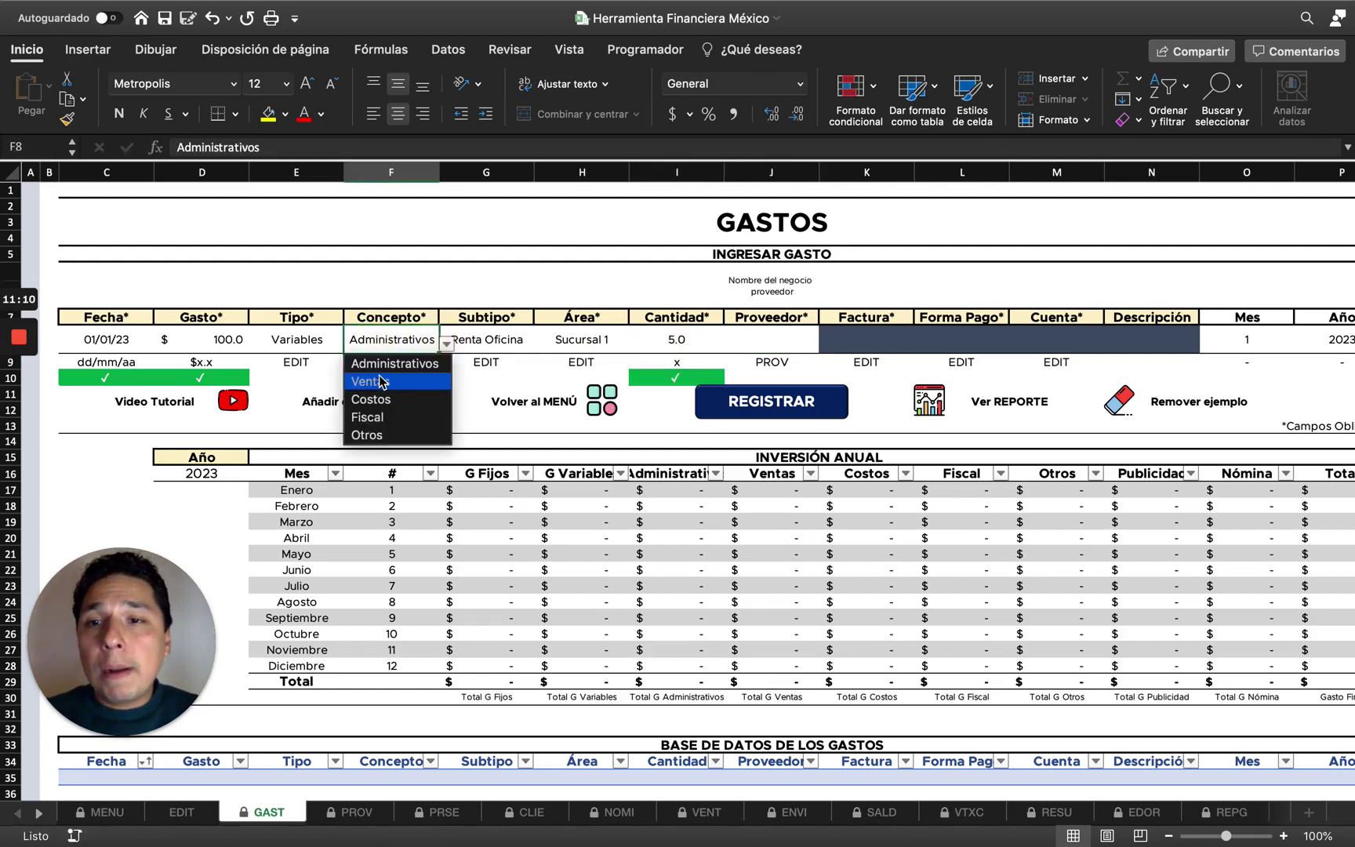
pyautogui.click(378, 376)
pyautogui.click(491, 346)
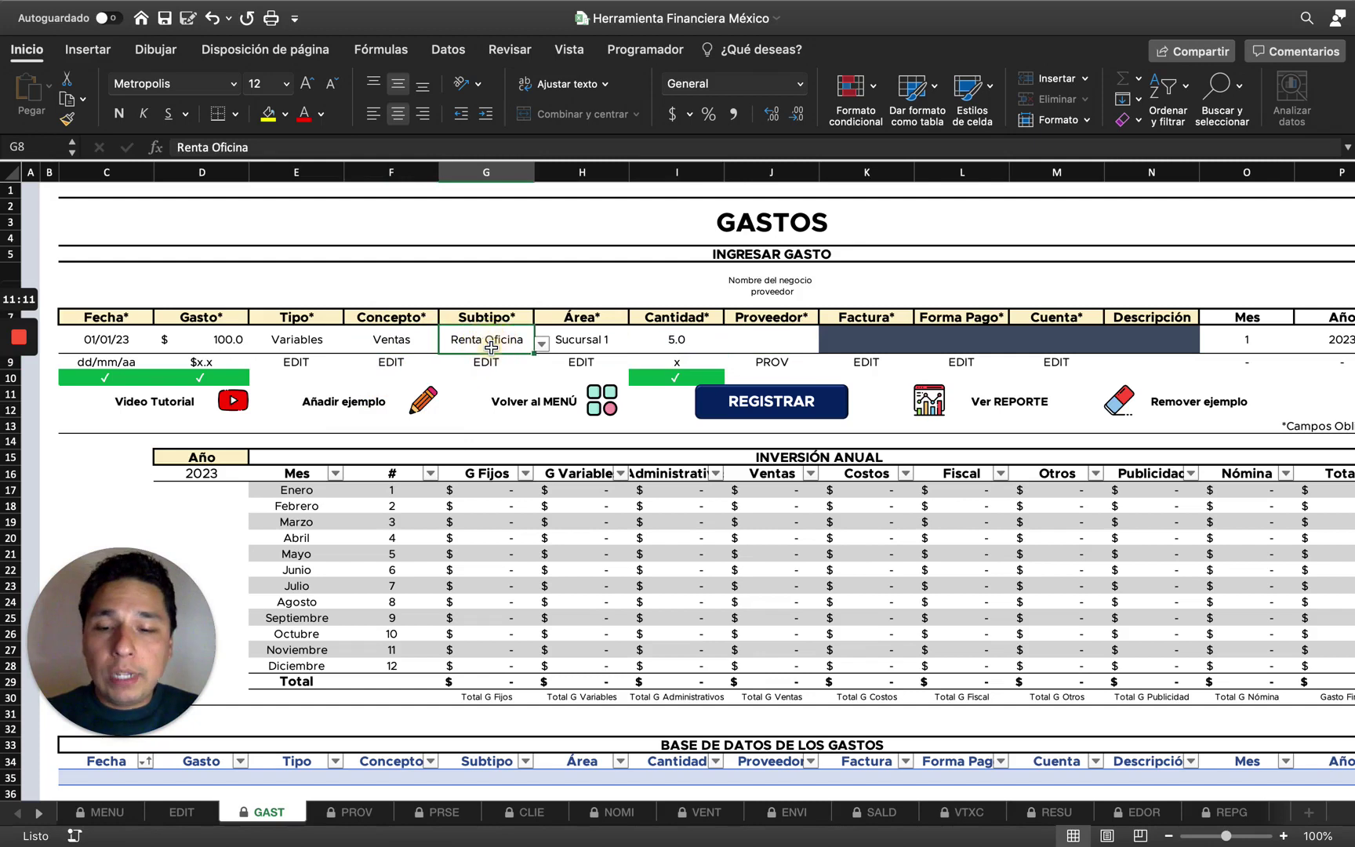
pyautogui.click(541, 343)
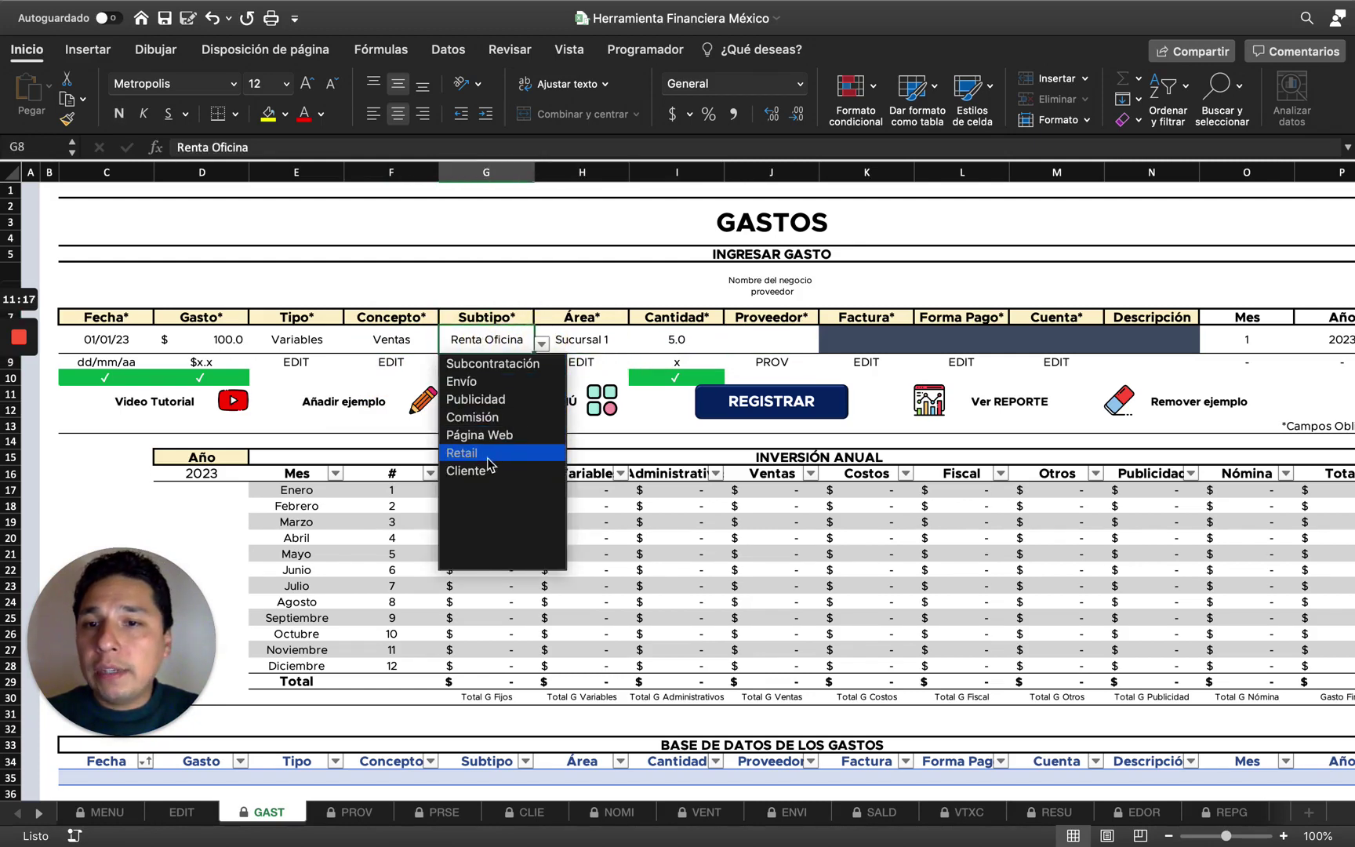
pyautogui.click(495, 364)
pyautogui.click(596, 342)
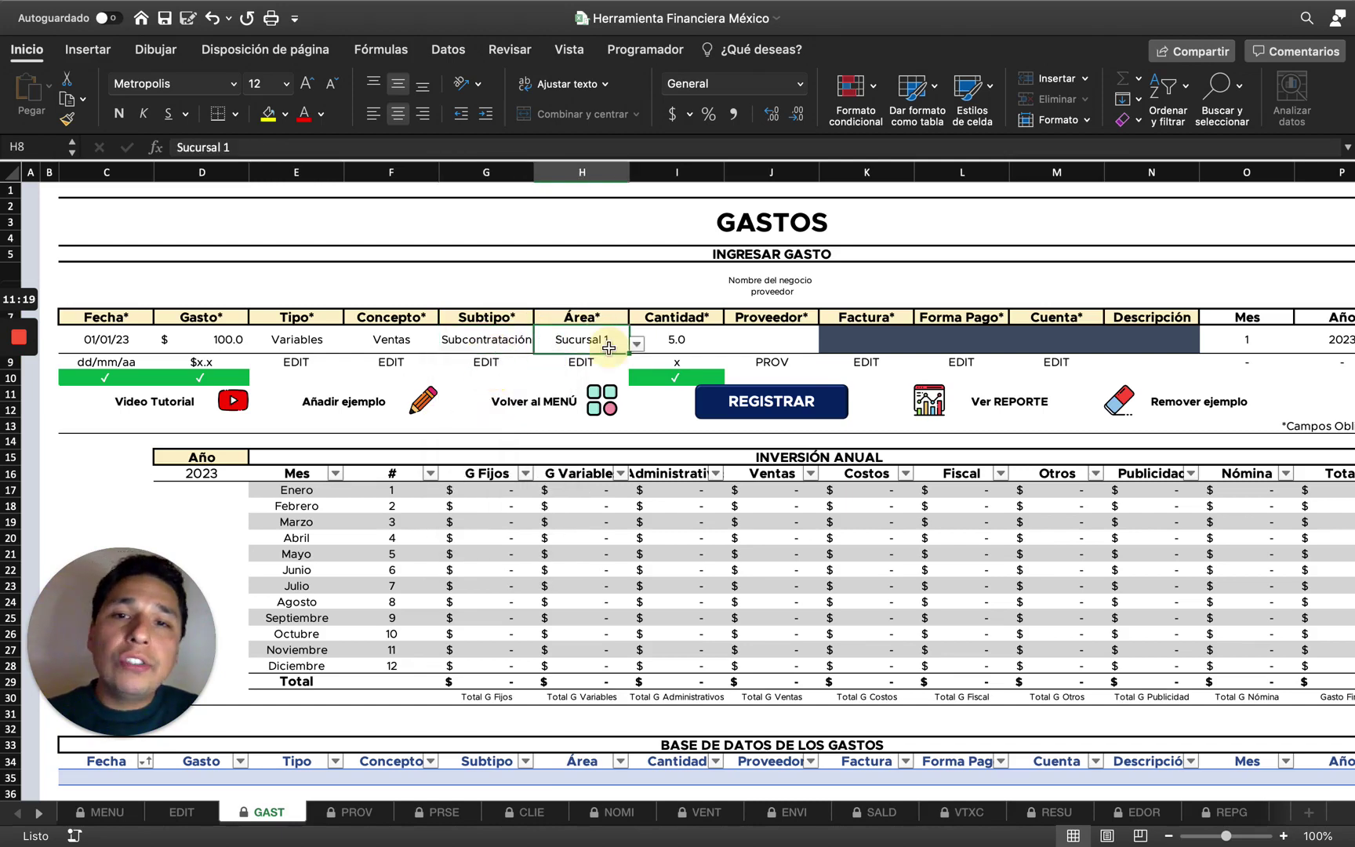
pyautogui.click(671, 342)
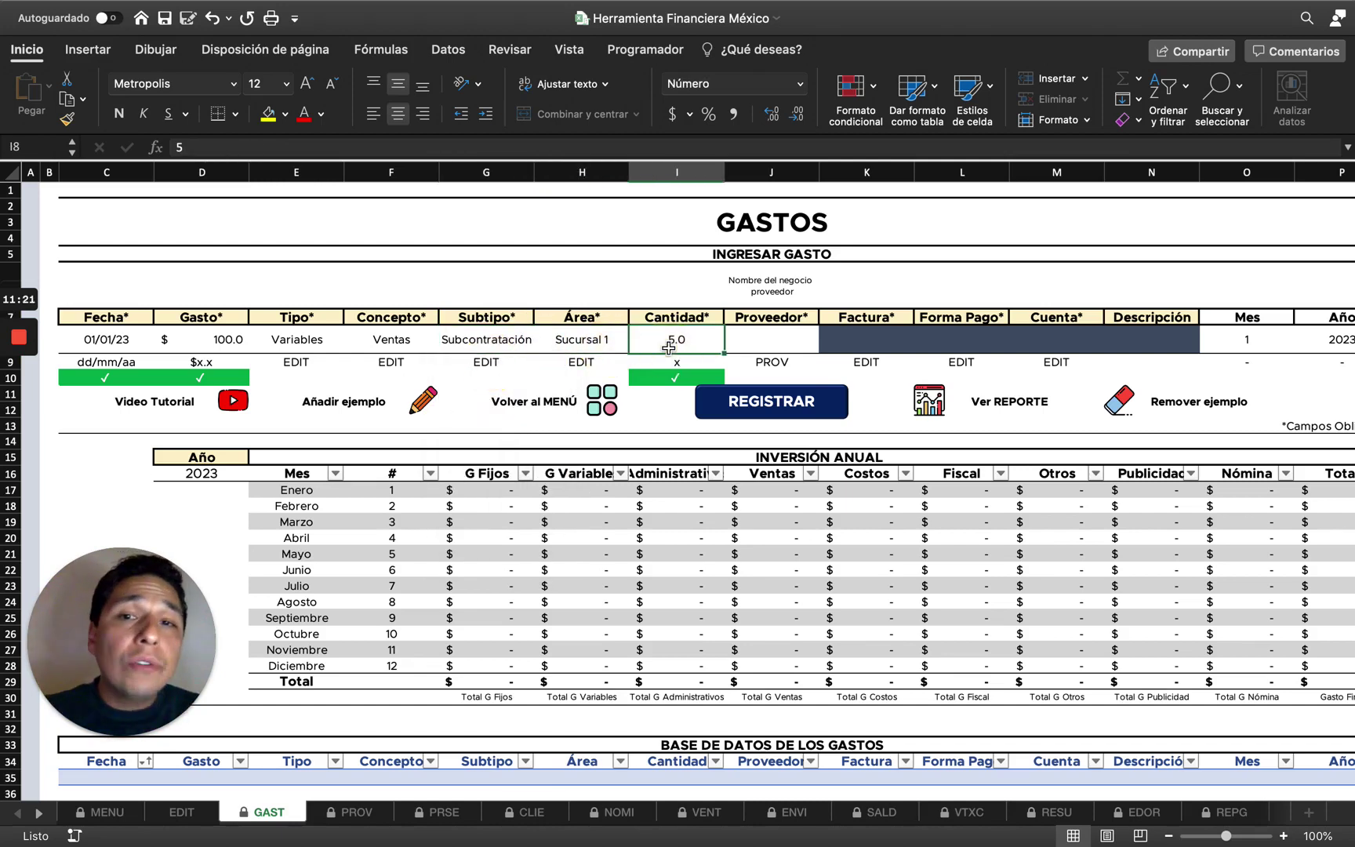
# Pick DISRUPTIVXS! Co. as the Proveedor and check the PROV supplier sheet.
pyautogui.click(794, 335)
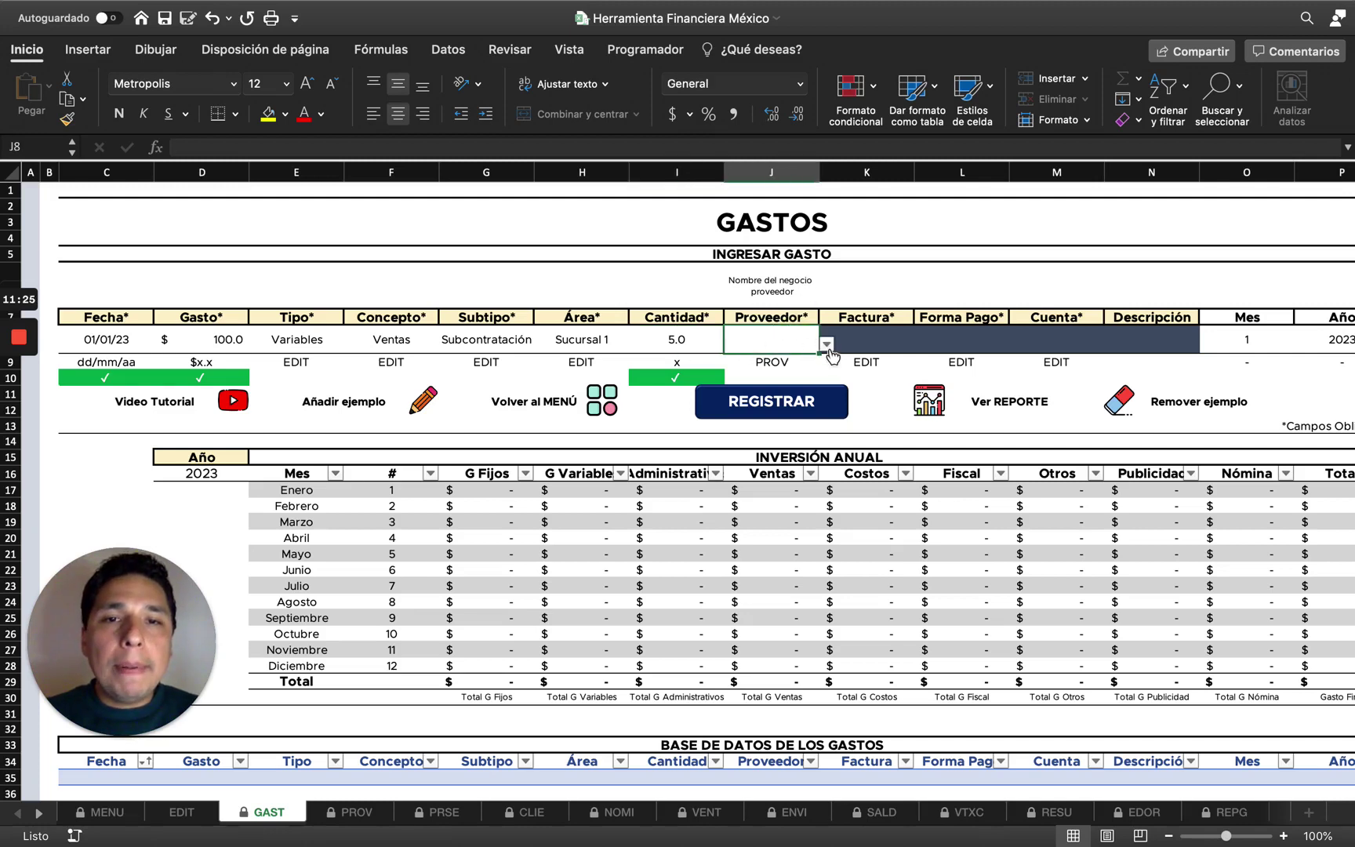
pyautogui.click(827, 345)
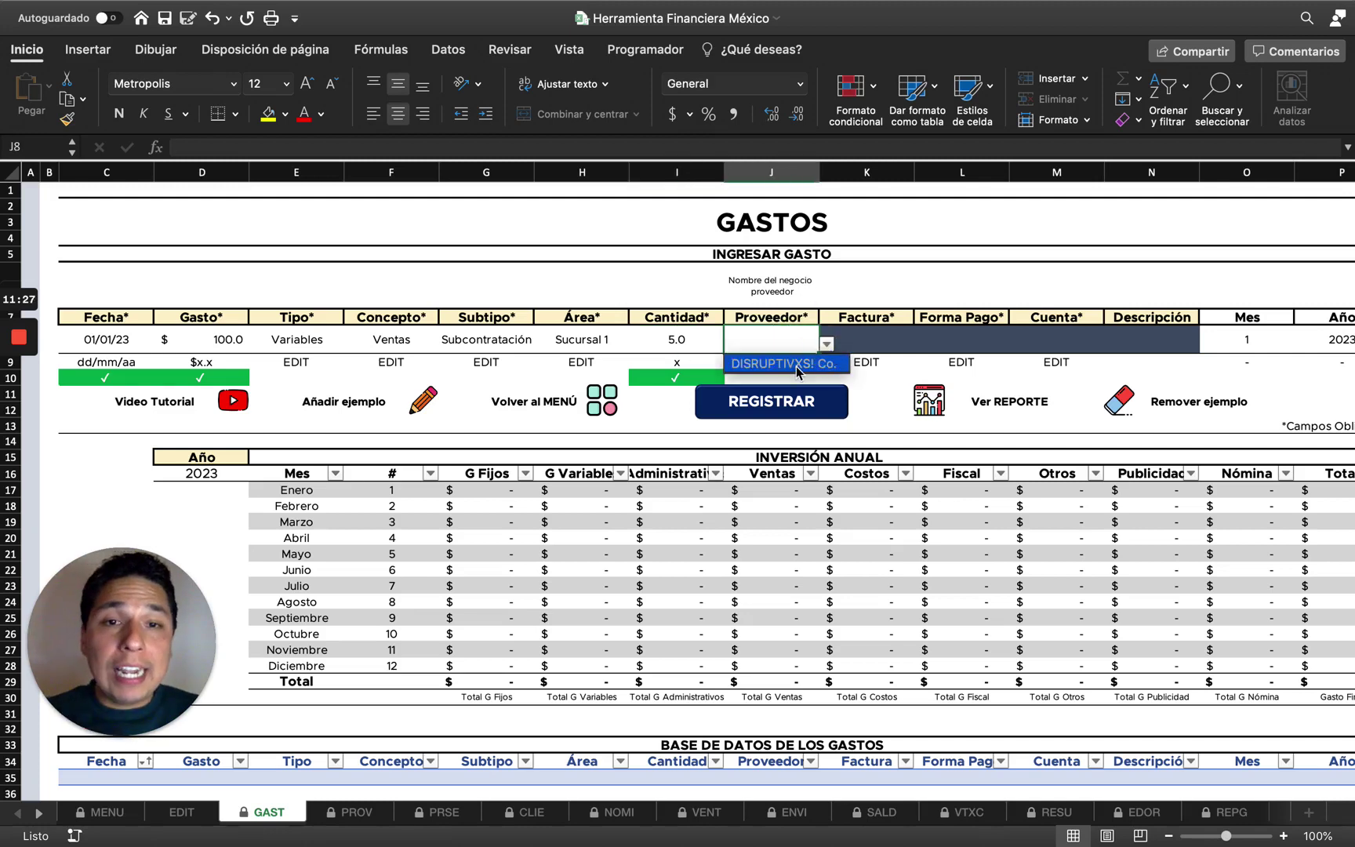
pyautogui.click(799, 366)
pyautogui.click(359, 811)
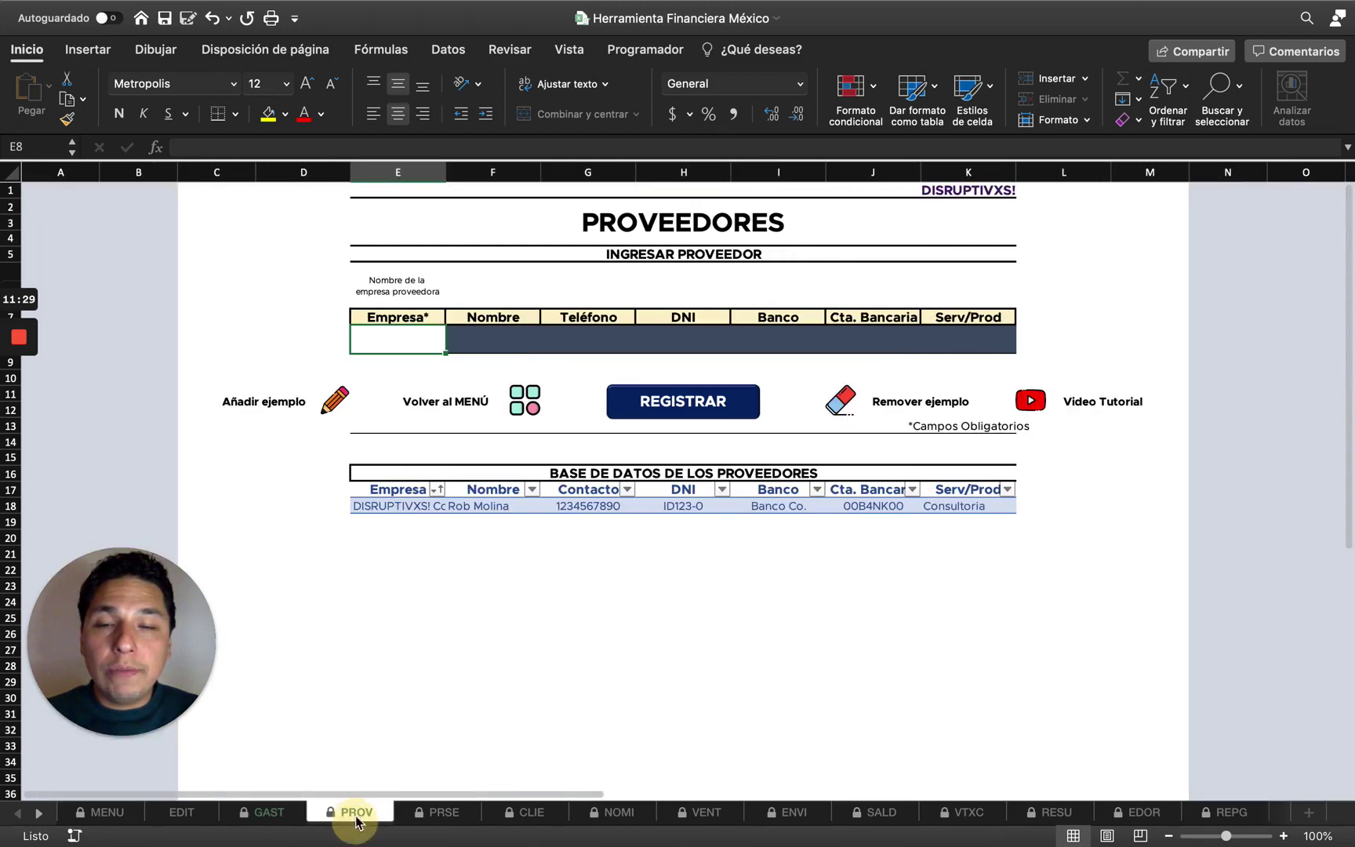
pyautogui.click(269, 812)
pyautogui.click(766, 363)
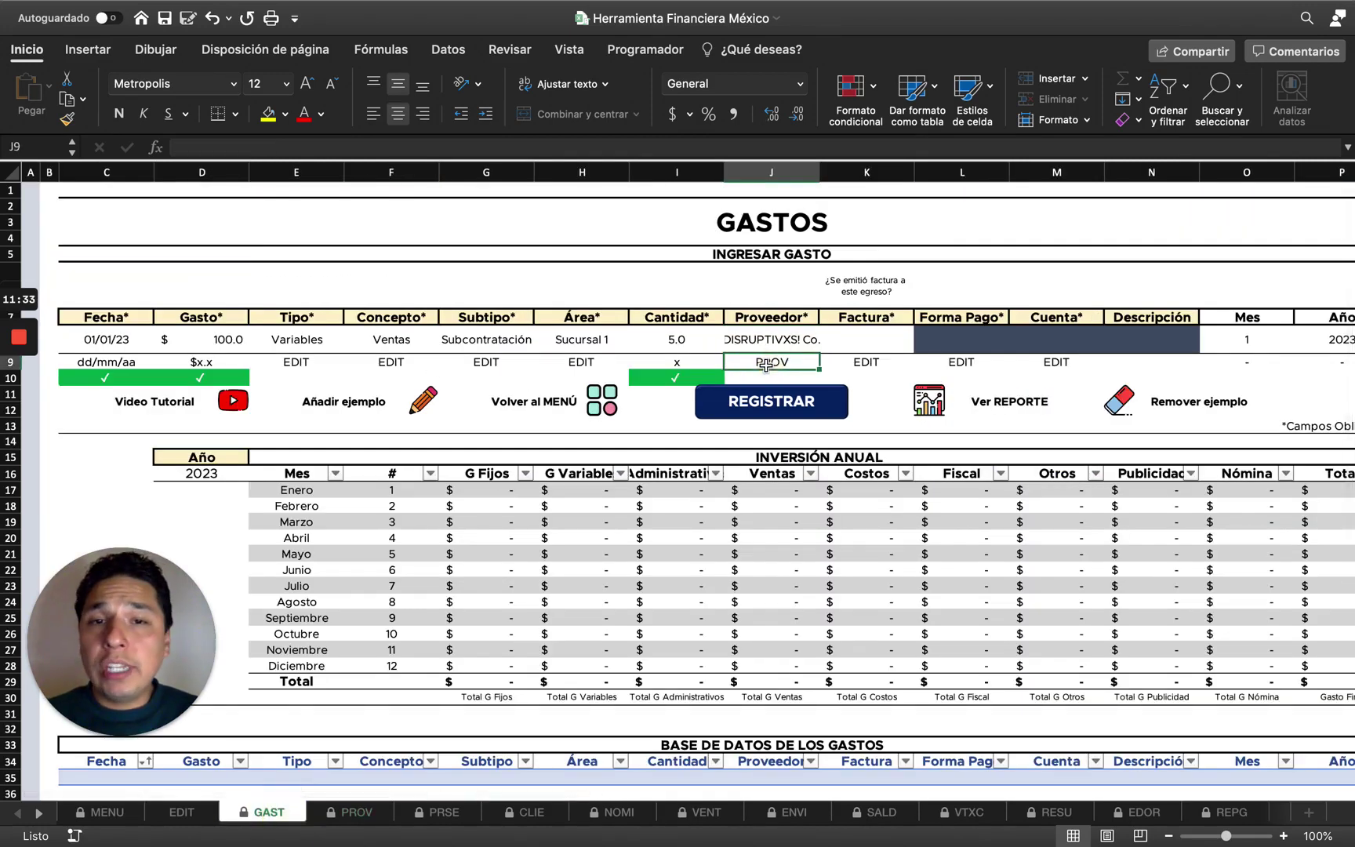
pyautogui.click(785, 342)
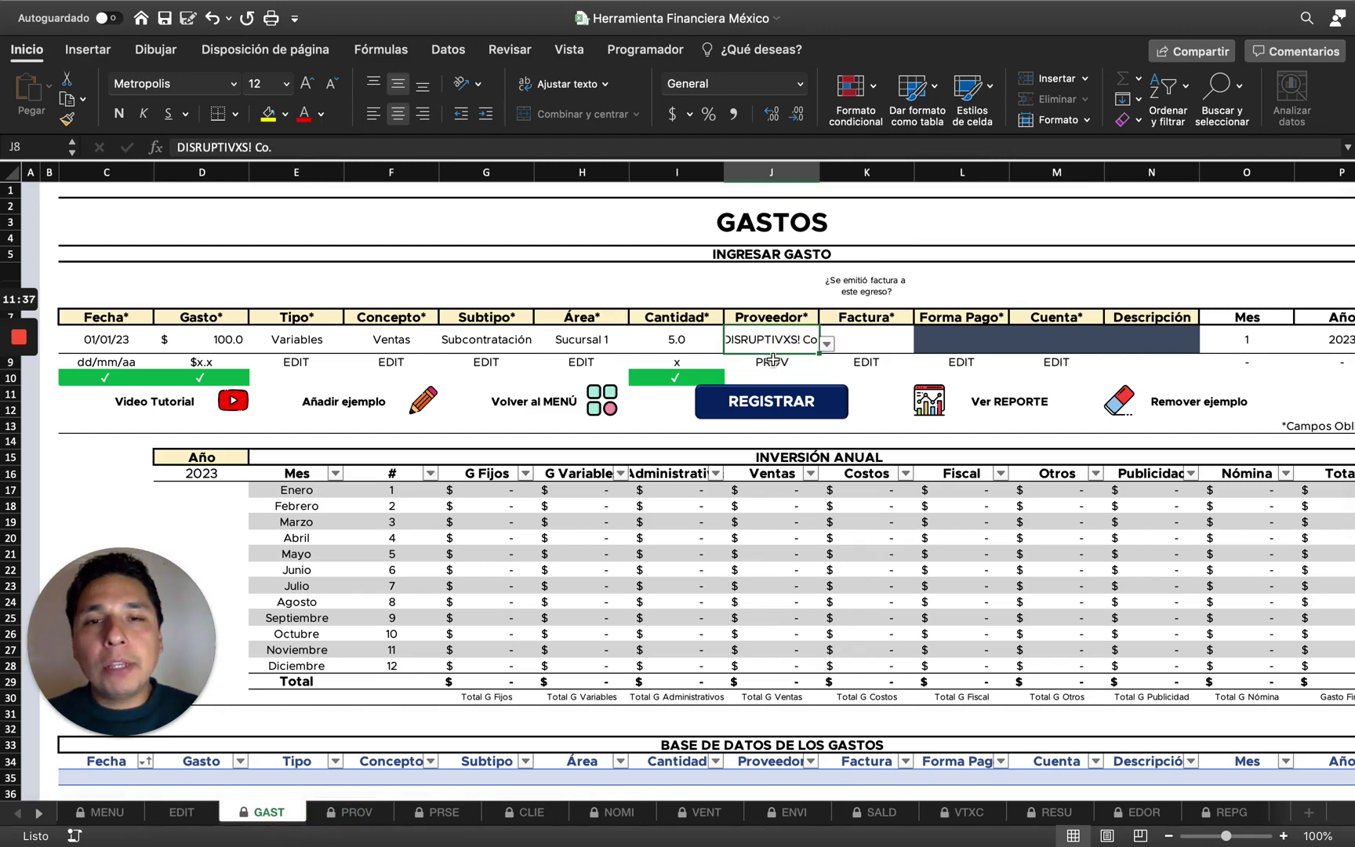
pyautogui.click(772, 360)
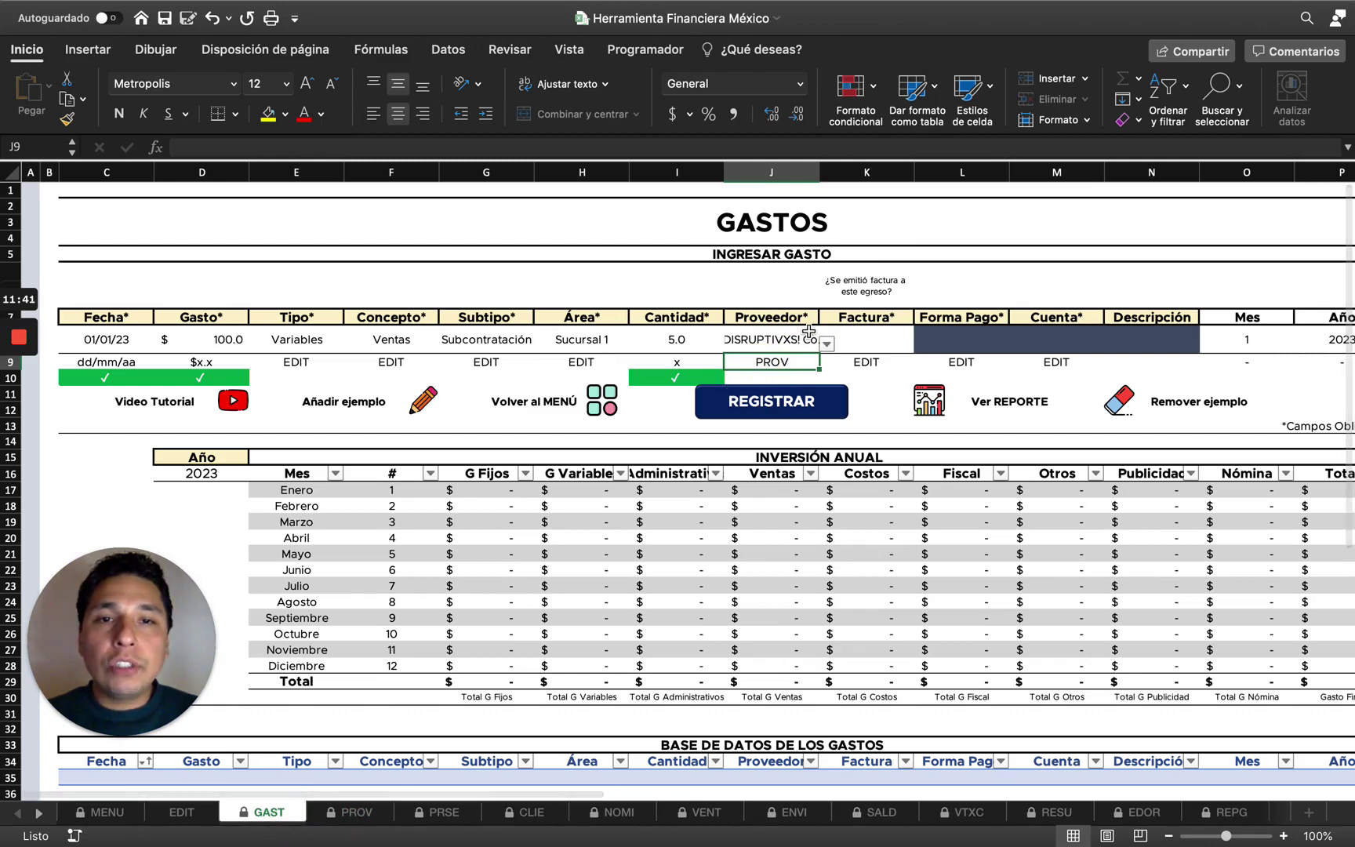
# Clear J8 and choose DISRUPTIVXS! Co. again from the supplier dropdown.
pyautogui.click(883, 343)
pyautogui.click(719, 343)
pyautogui.click(778, 357)
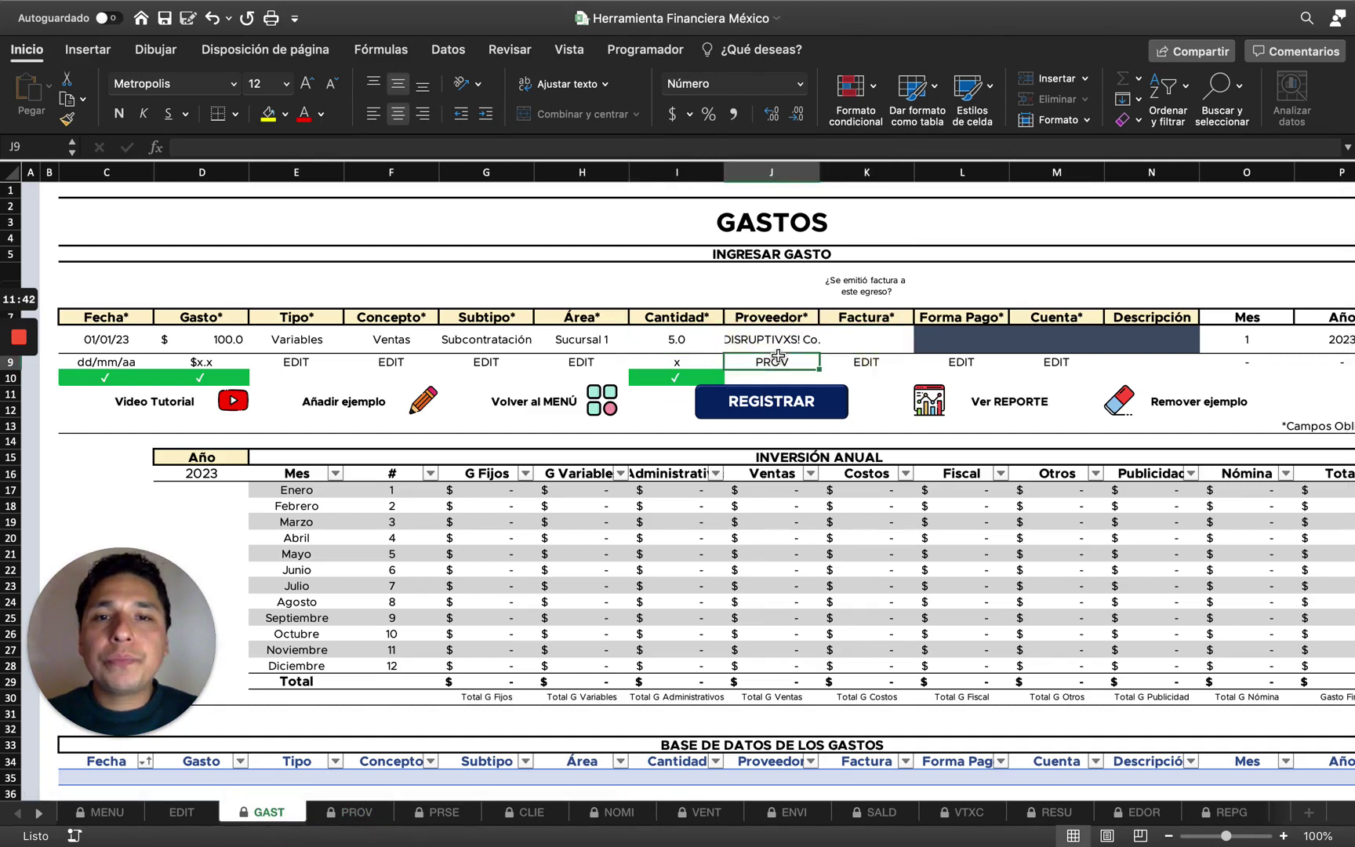
pyautogui.click(775, 343)
pyautogui.press('Delete')
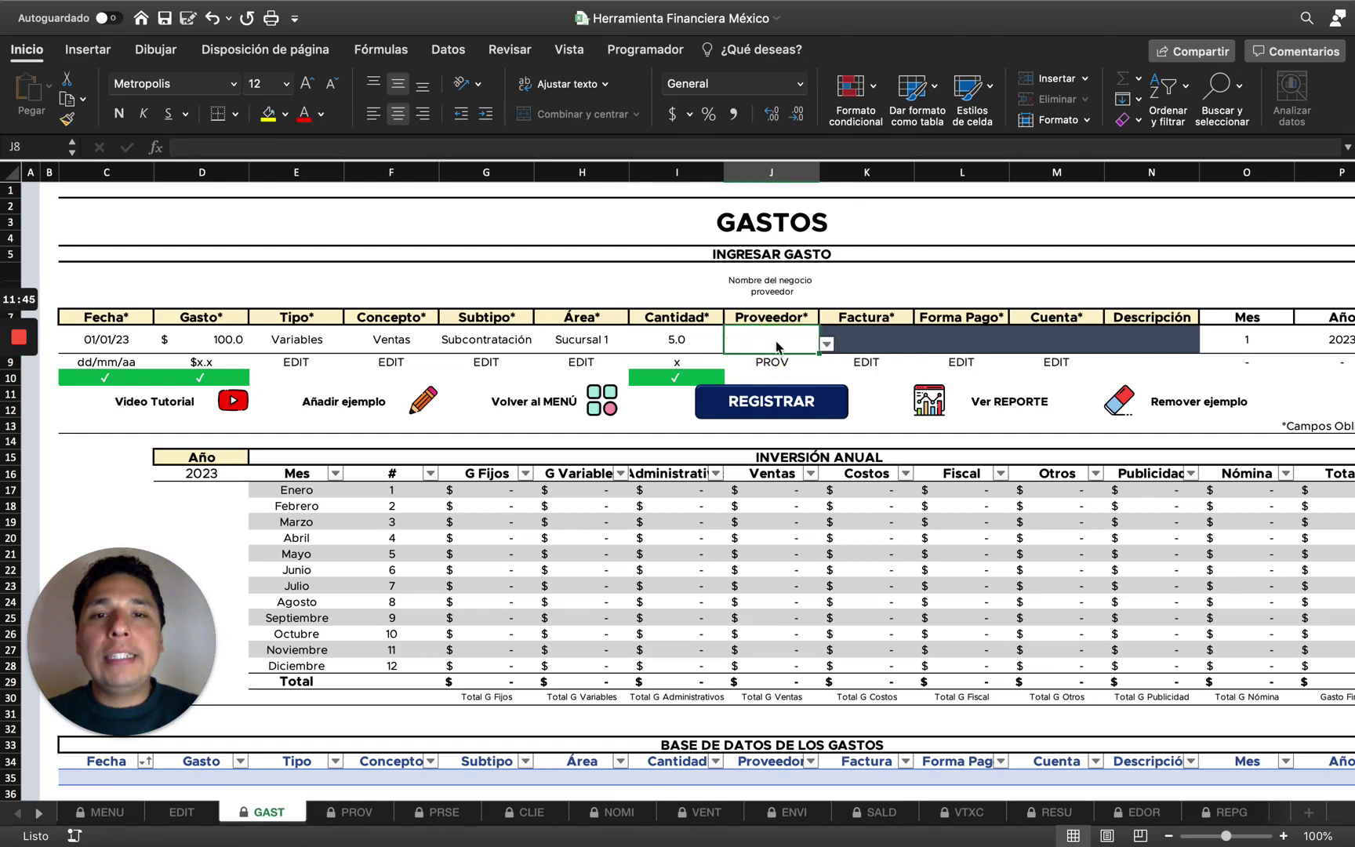
pyautogui.click(827, 344)
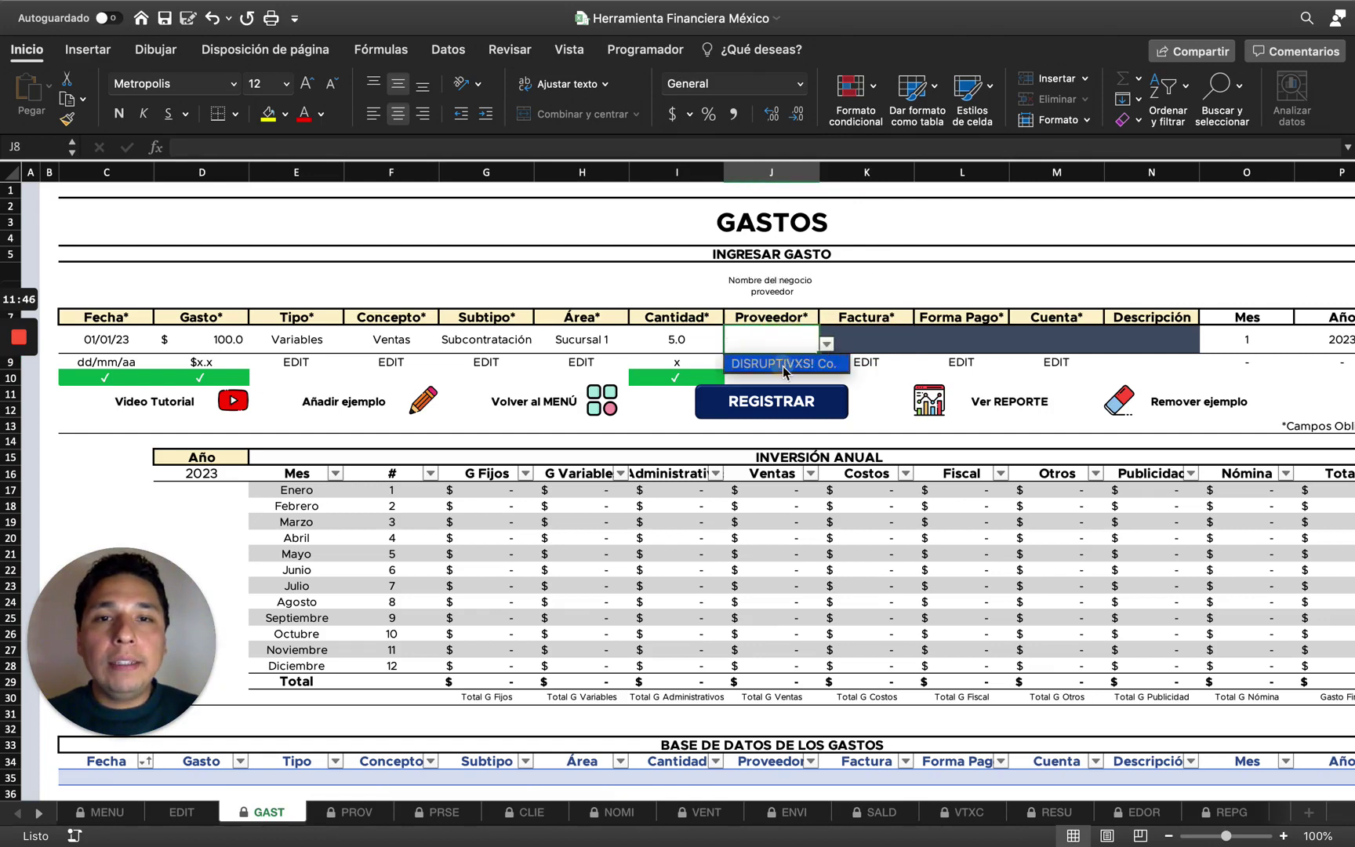
pyautogui.click(783, 364)
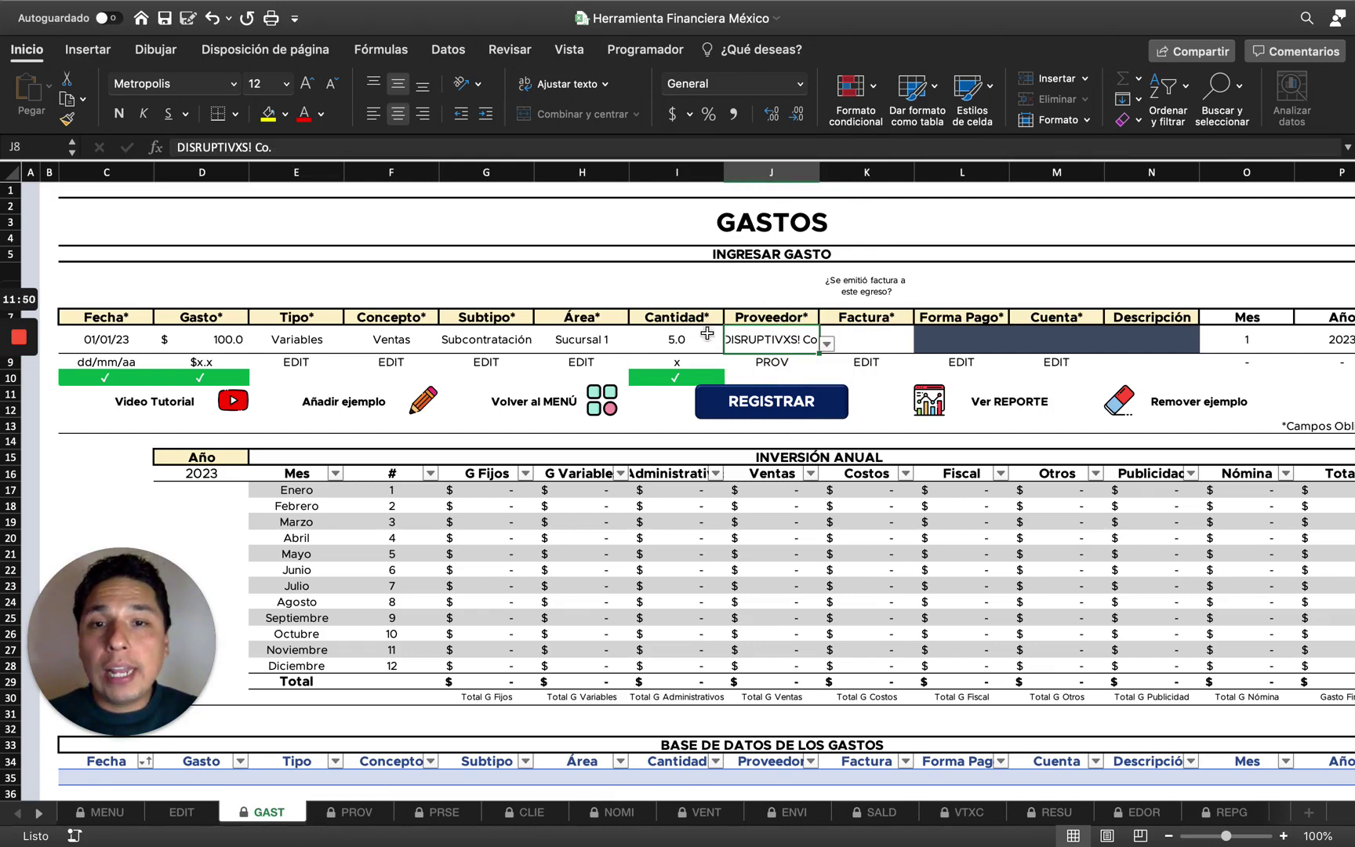
# Inspect the Fecha and Gasto check cells, then clear the C8 date to show its error mark.
pyautogui.click(175, 341)
pyautogui.press('Left')
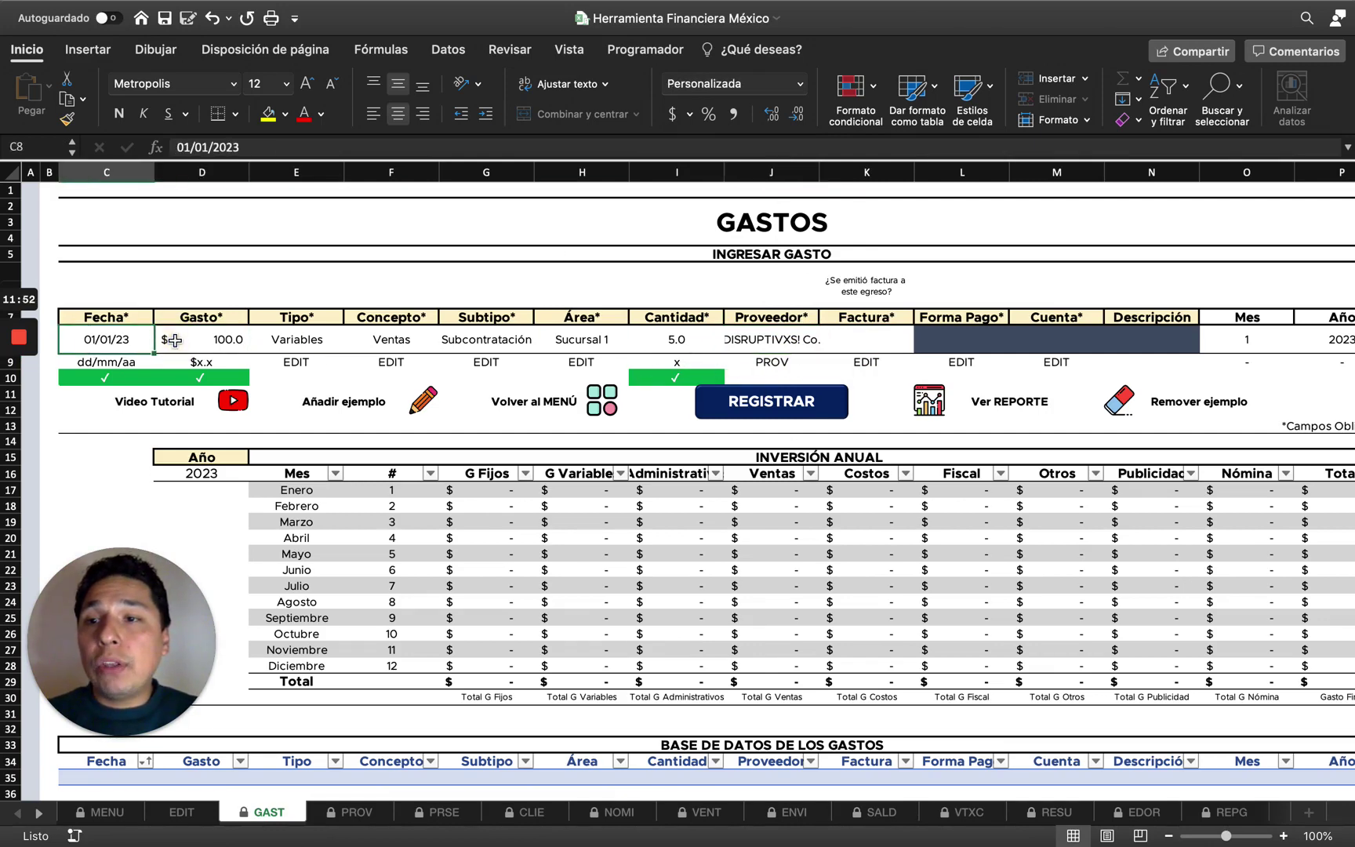
pyautogui.hotkey('shift', 'Right')
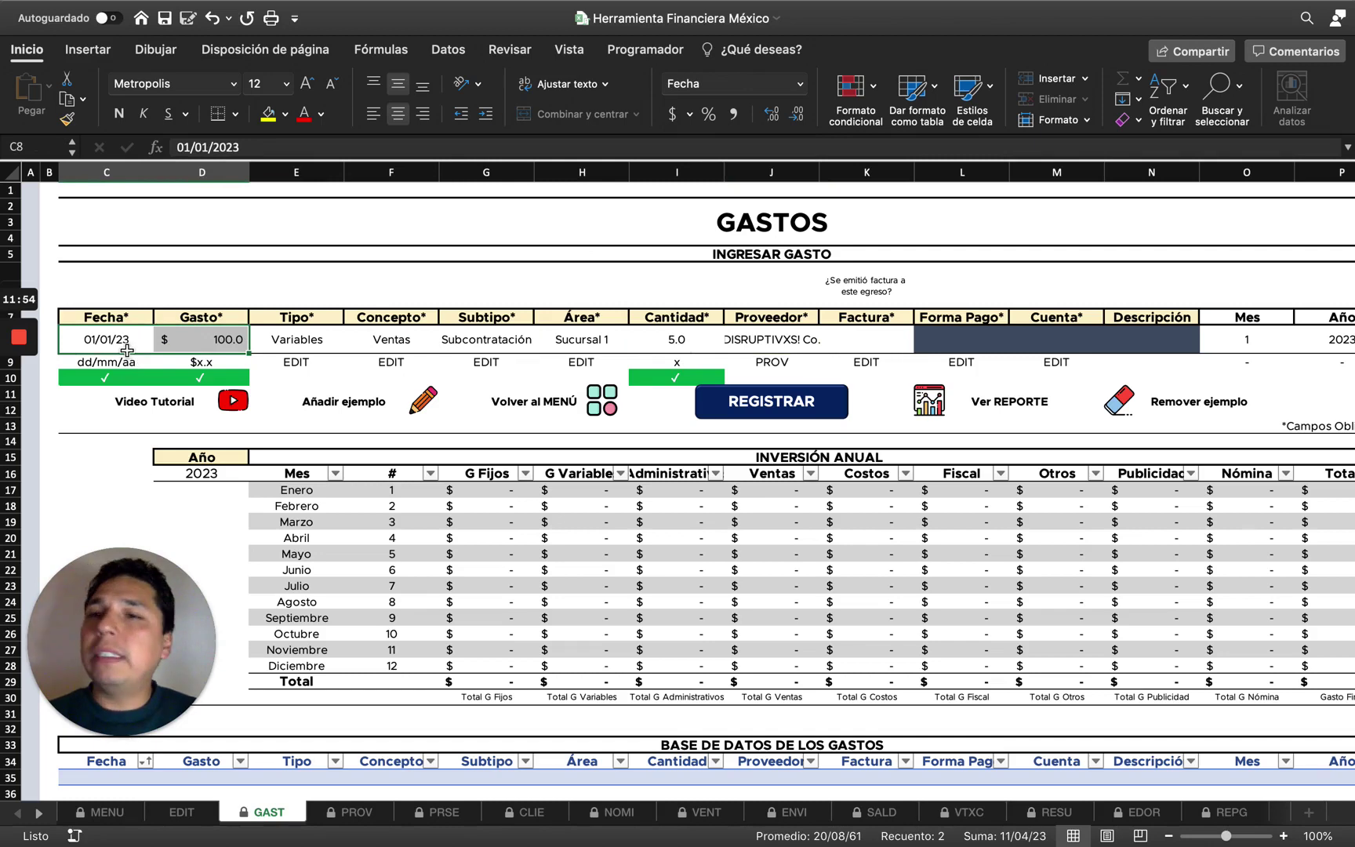
pyautogui.click(108, 382)
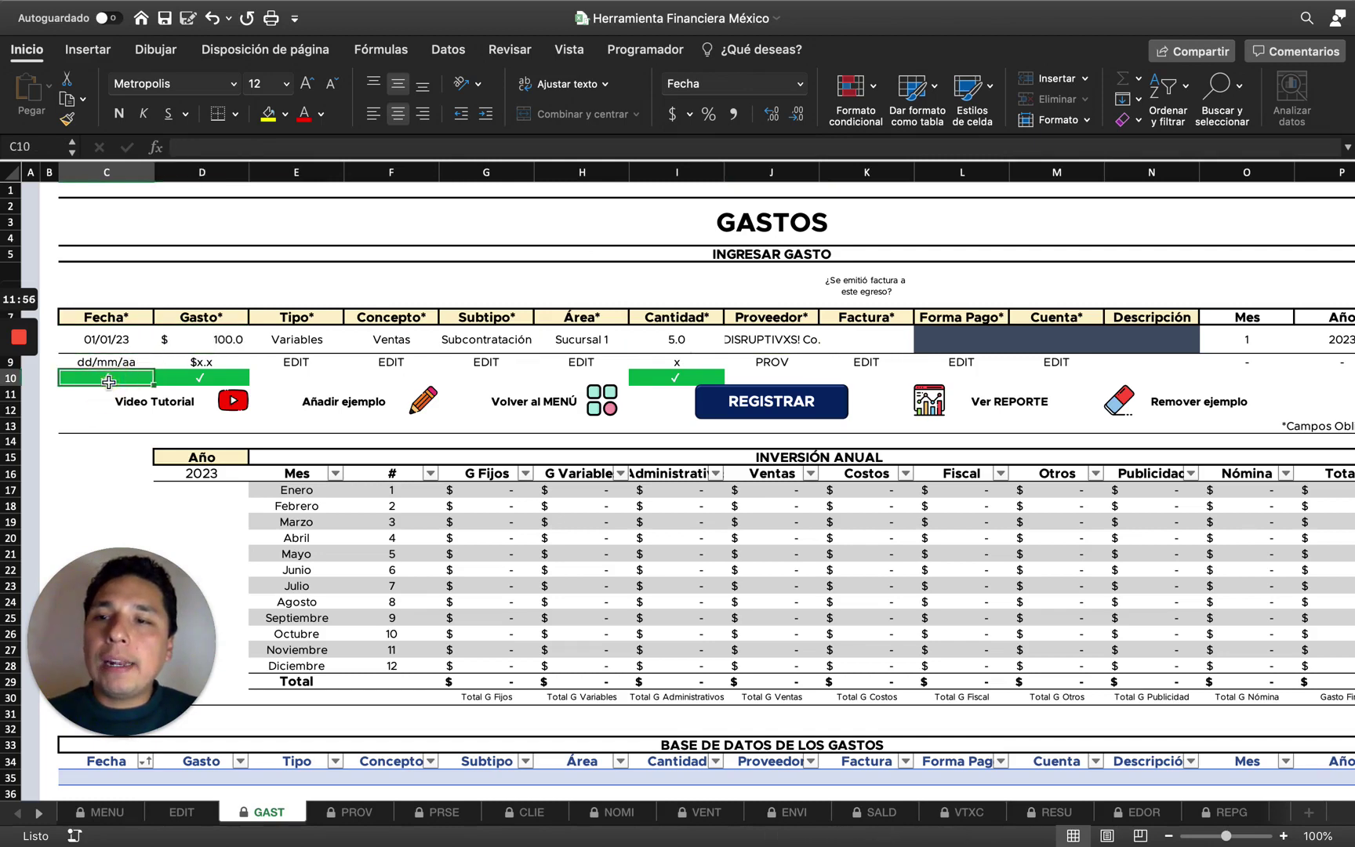
pyautogui.press('Right')
pyautogui.press('Up')
pyautogui.press('Up')
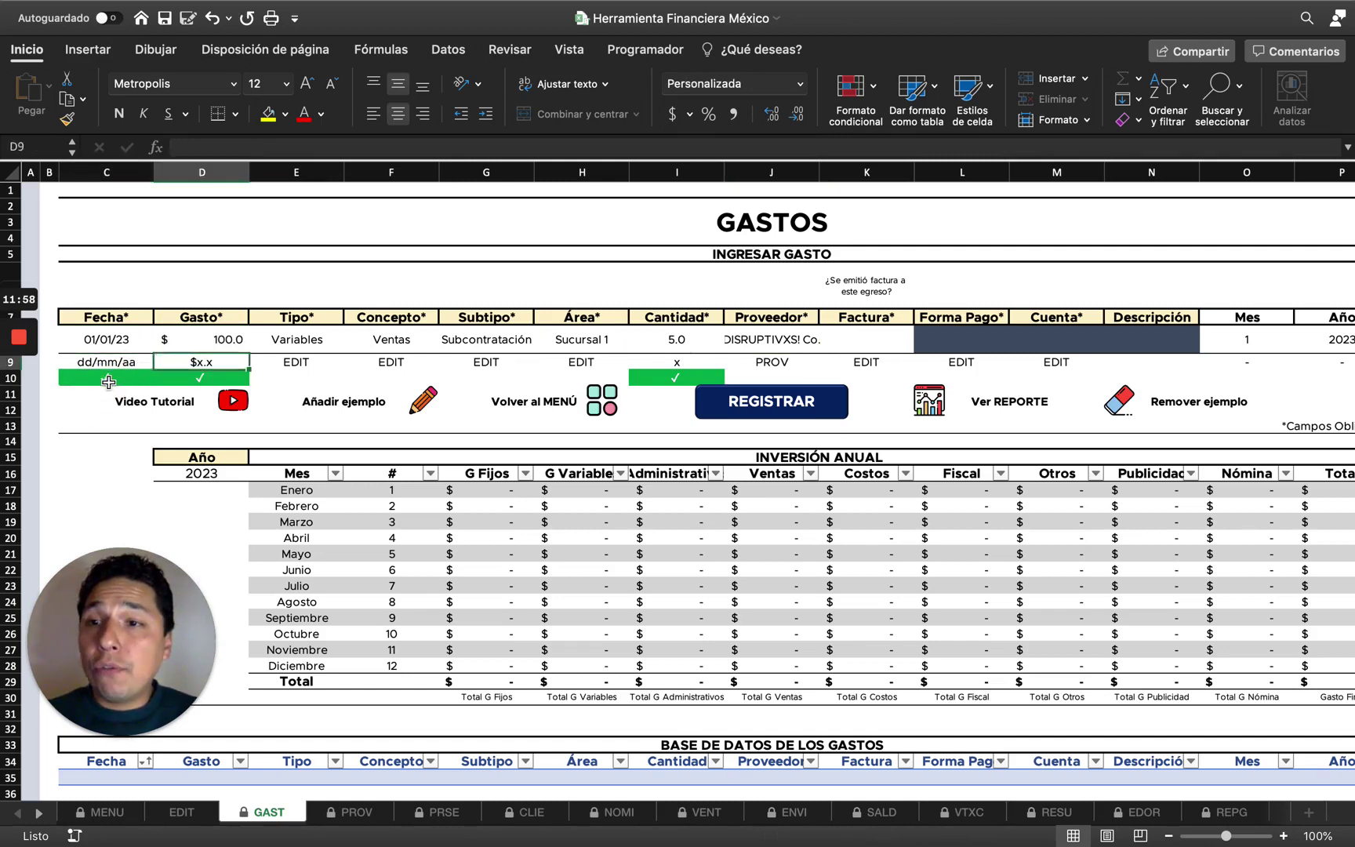
pyautogui.press('Left')
pyautogui.press('Left')
pyautogui.press('Right')
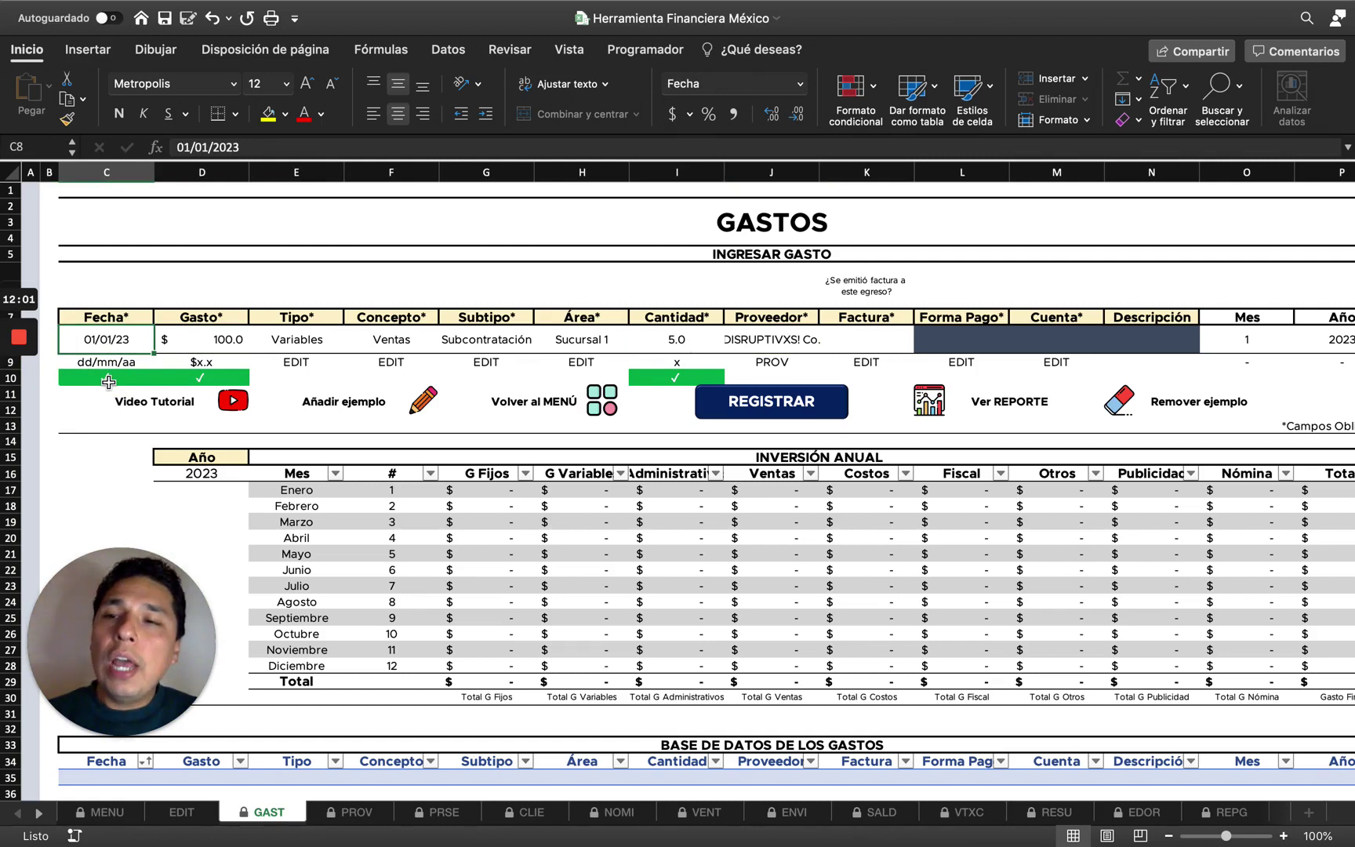
pyautogui.press('Delete')
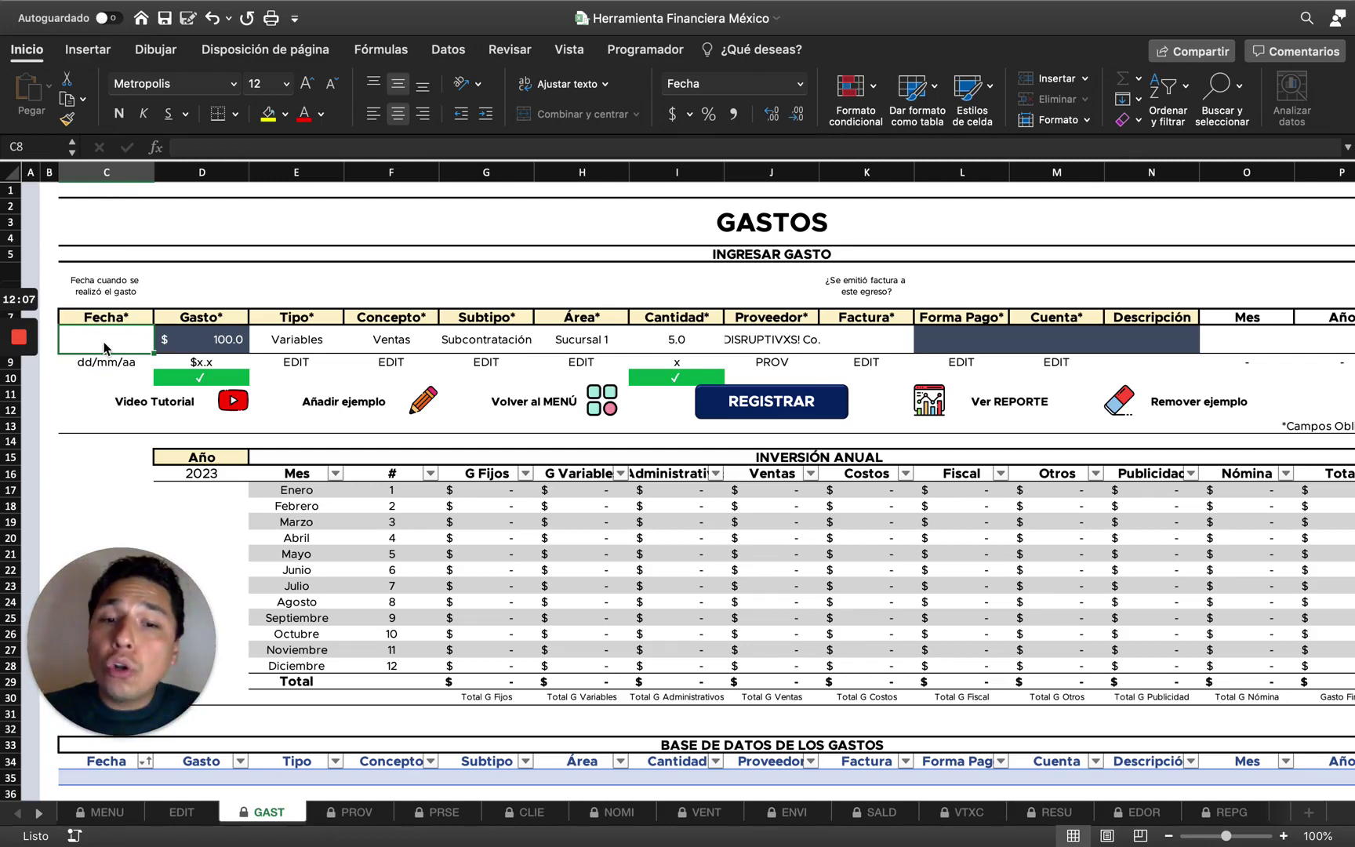
pyautogui.press('Down')
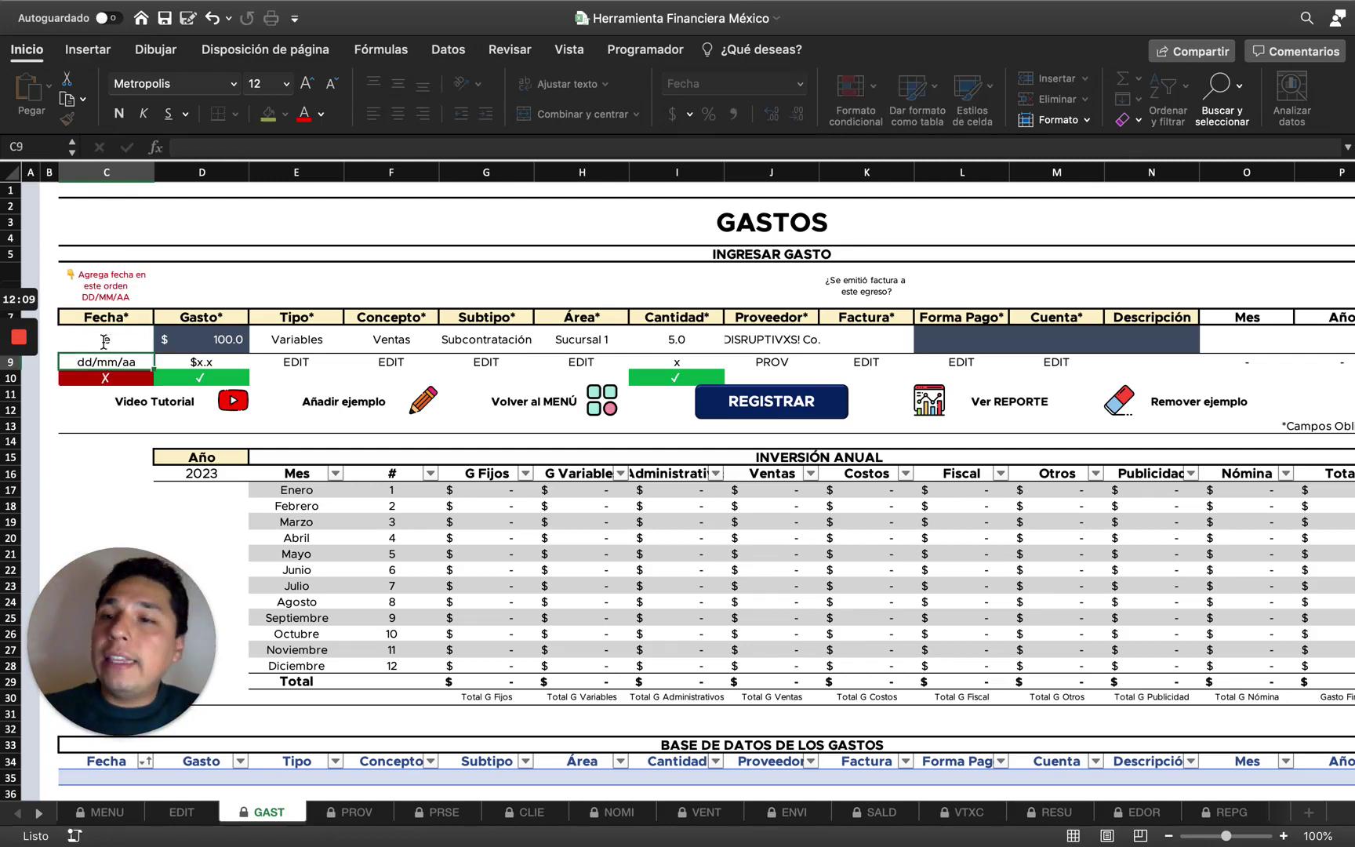
pyautogui.click(109, 292)
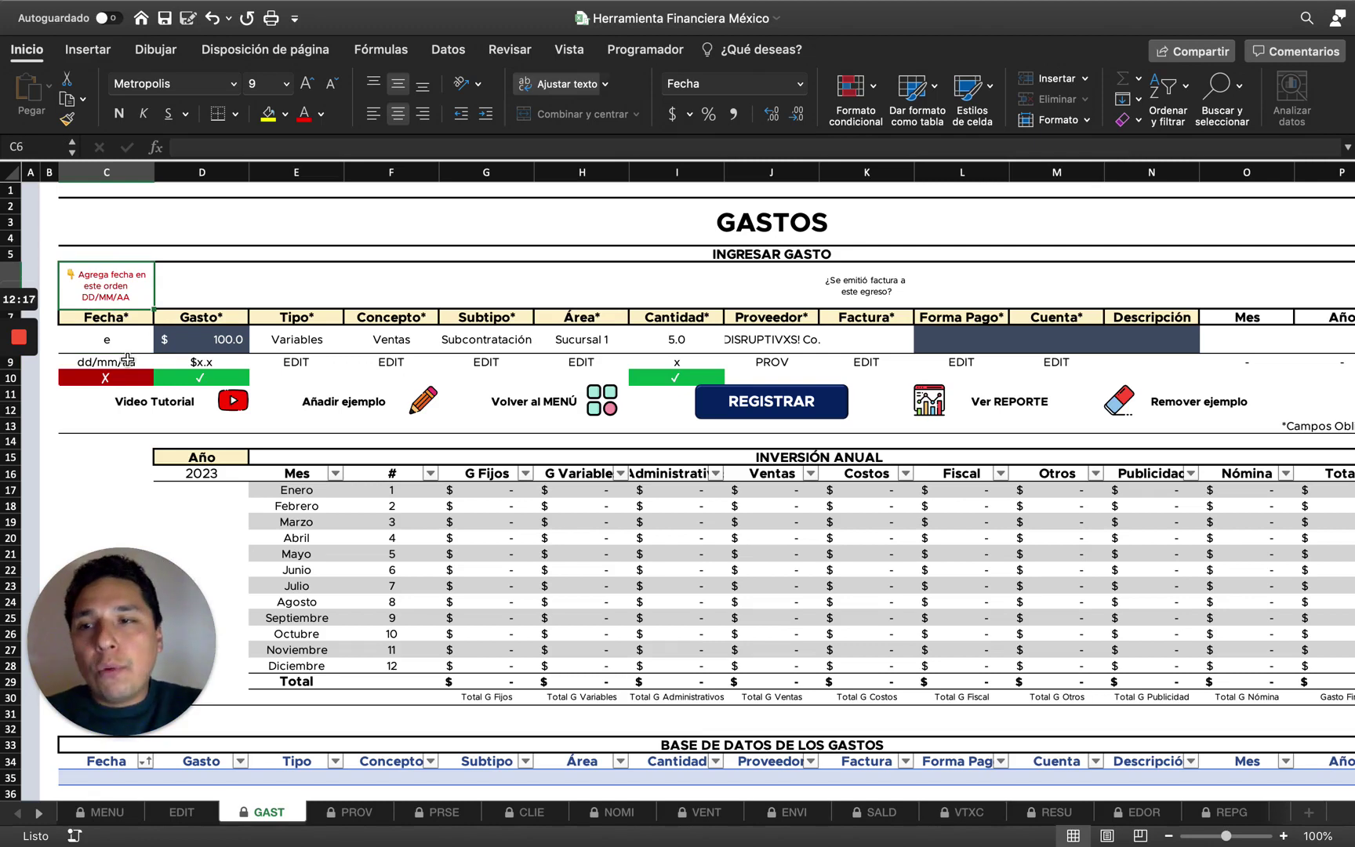
# Re-enter the date as 01/01/2023, then again as 1-1, giving 01/01/23.
pyautogui.press('Down')
pyautogui.press('Down')
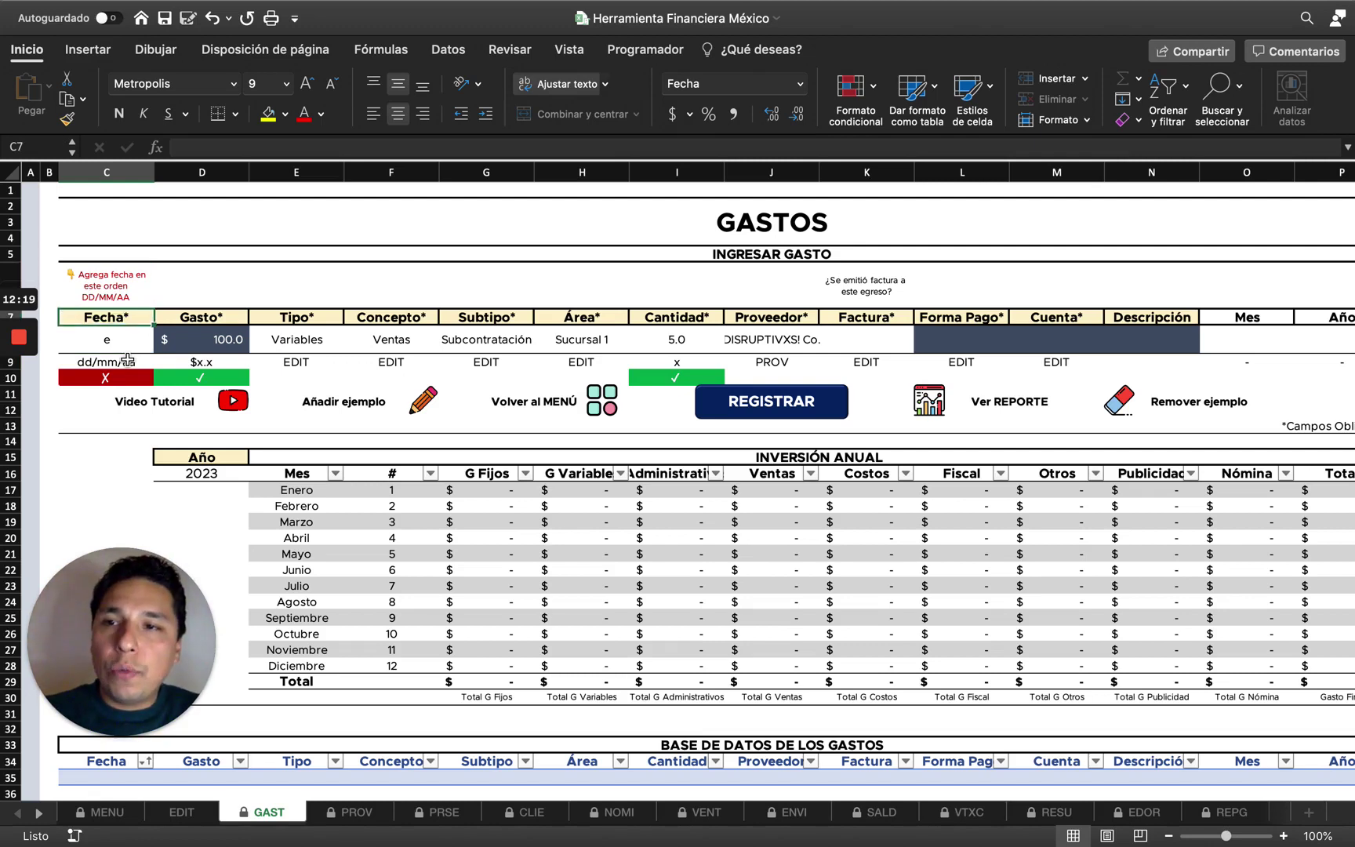
pyautogui.write('01')
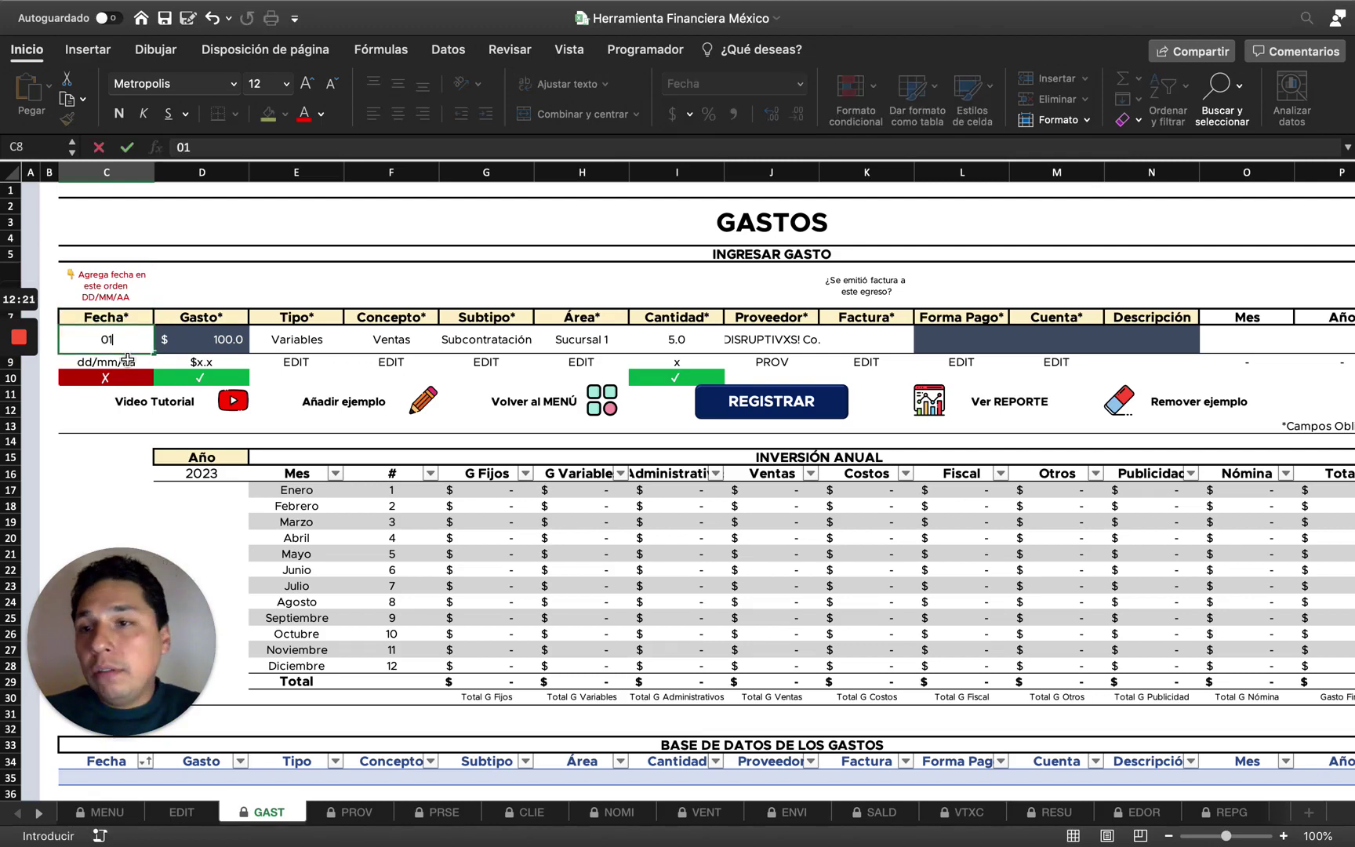
pyautogui.press('BackSpace')
pyautogui.press('BackSpace')
pyautogui.write('01')
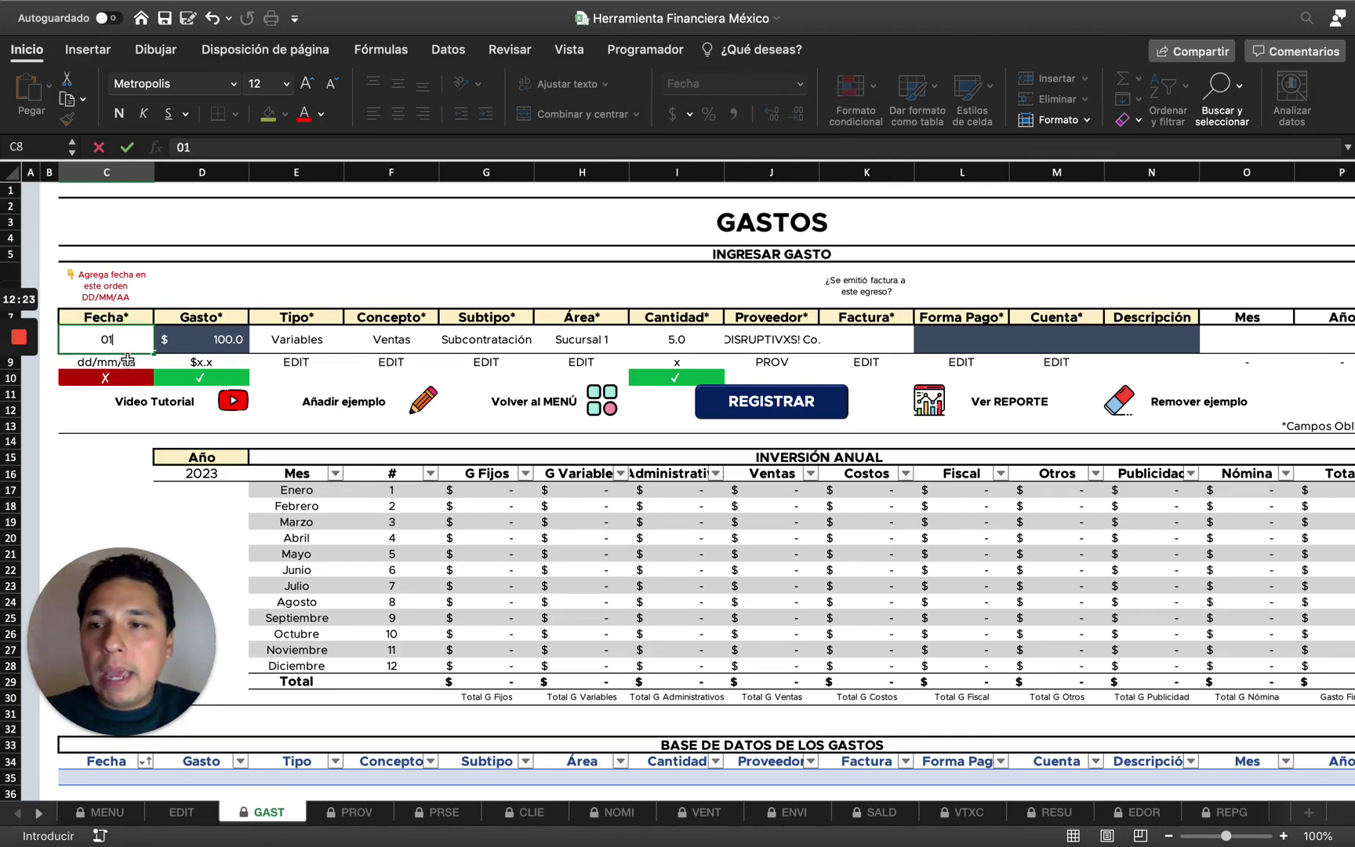
pyautogui.write('/01')
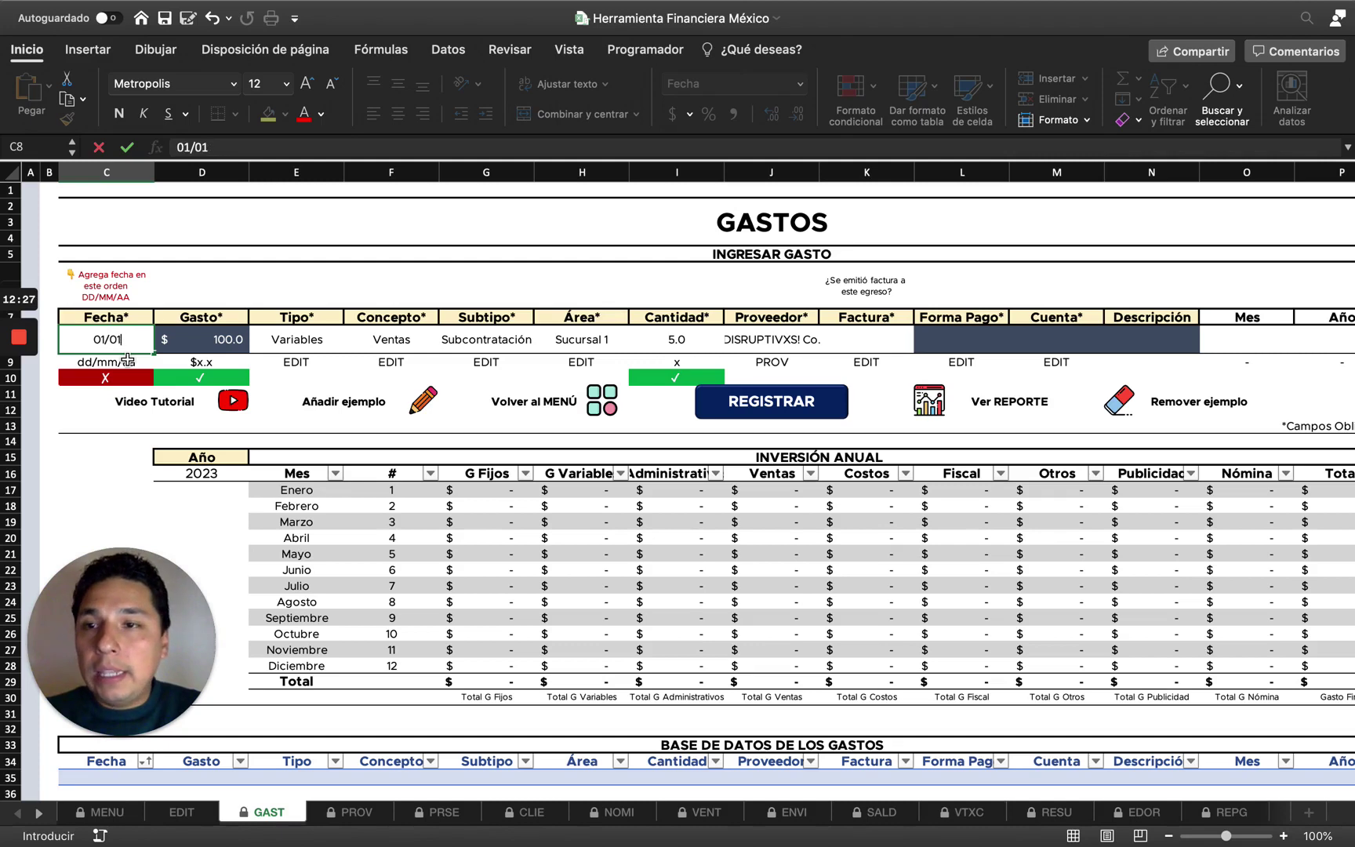
pyautogui.write('/2023')
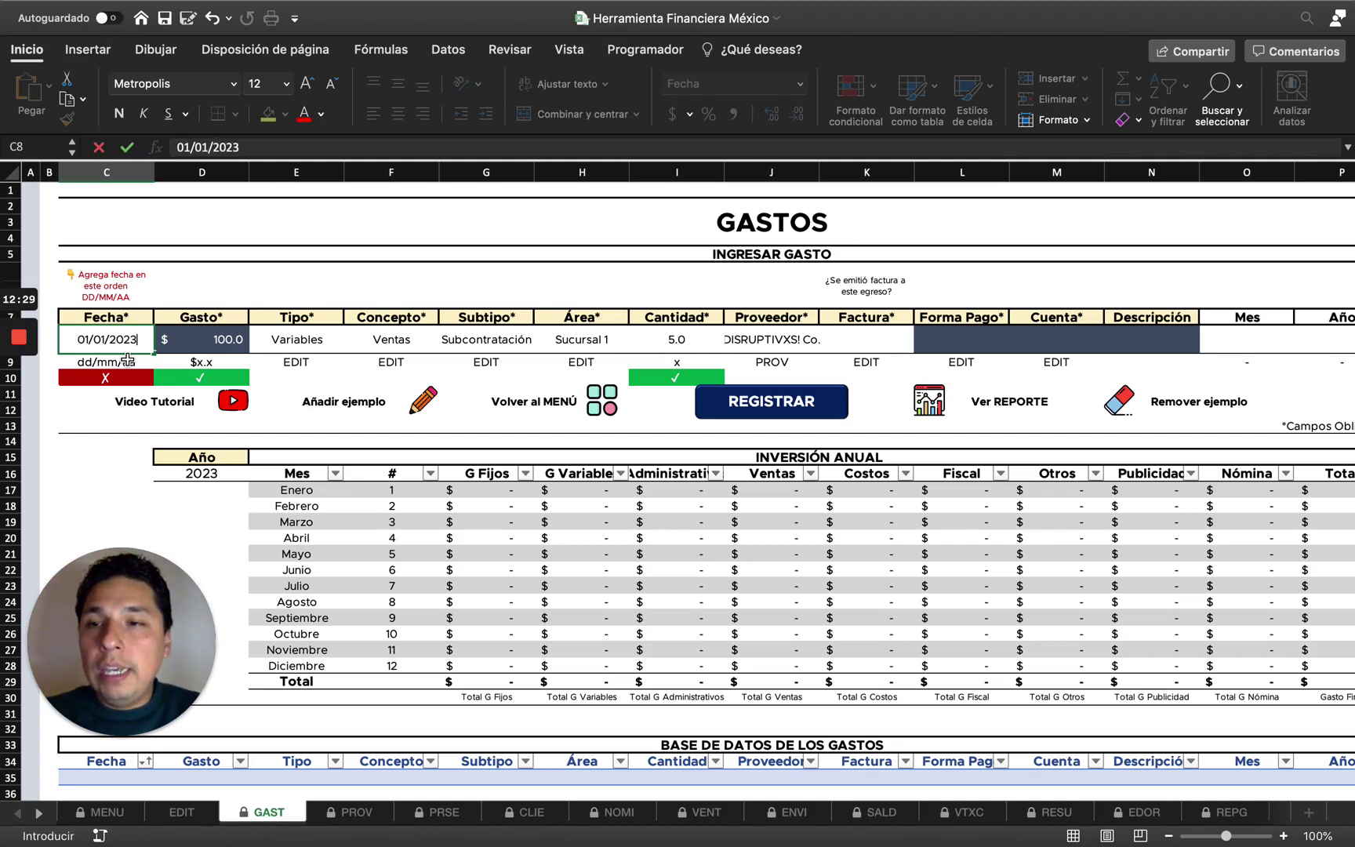
pyautogui.press('Return')
pyautogui.press('Up')
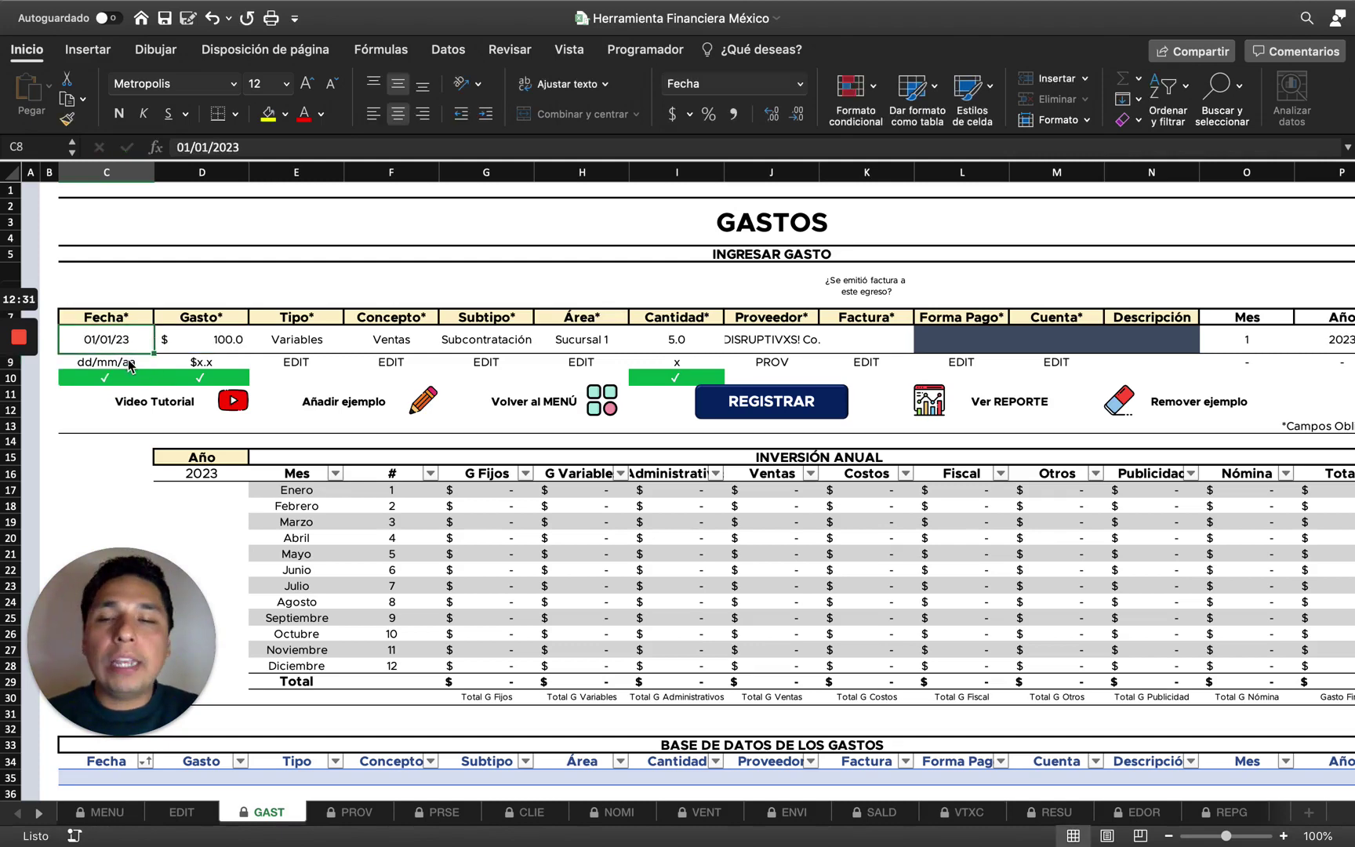
pyautogui.press('Delete')
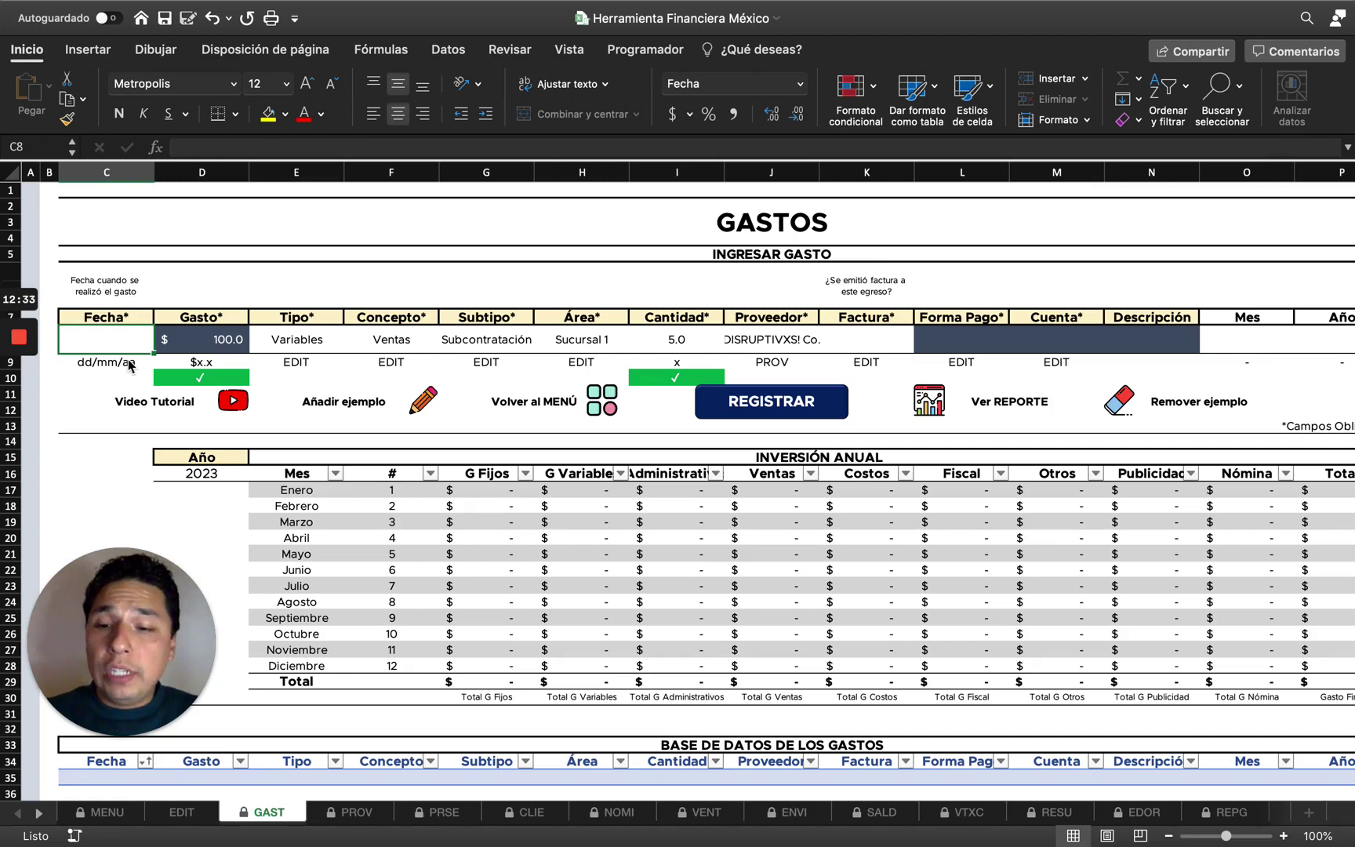
pyautogui.write('1-1')
pyautogui.press('Return')
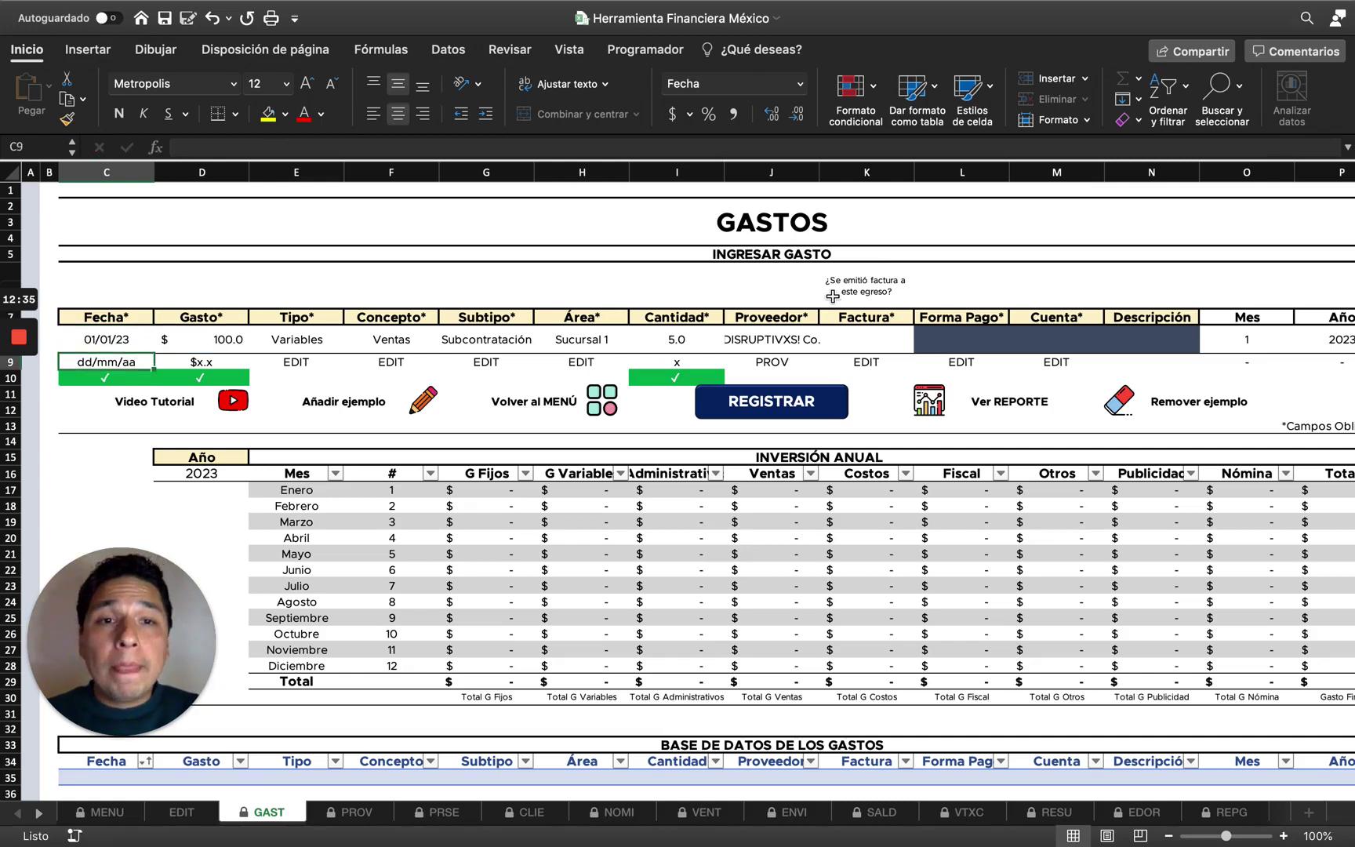
# Choose No in K8's Factura dropdown, briefly switch to Sí, then back to No.
pyautogui.click(917, 329)
pyautogui.click(907, 330)
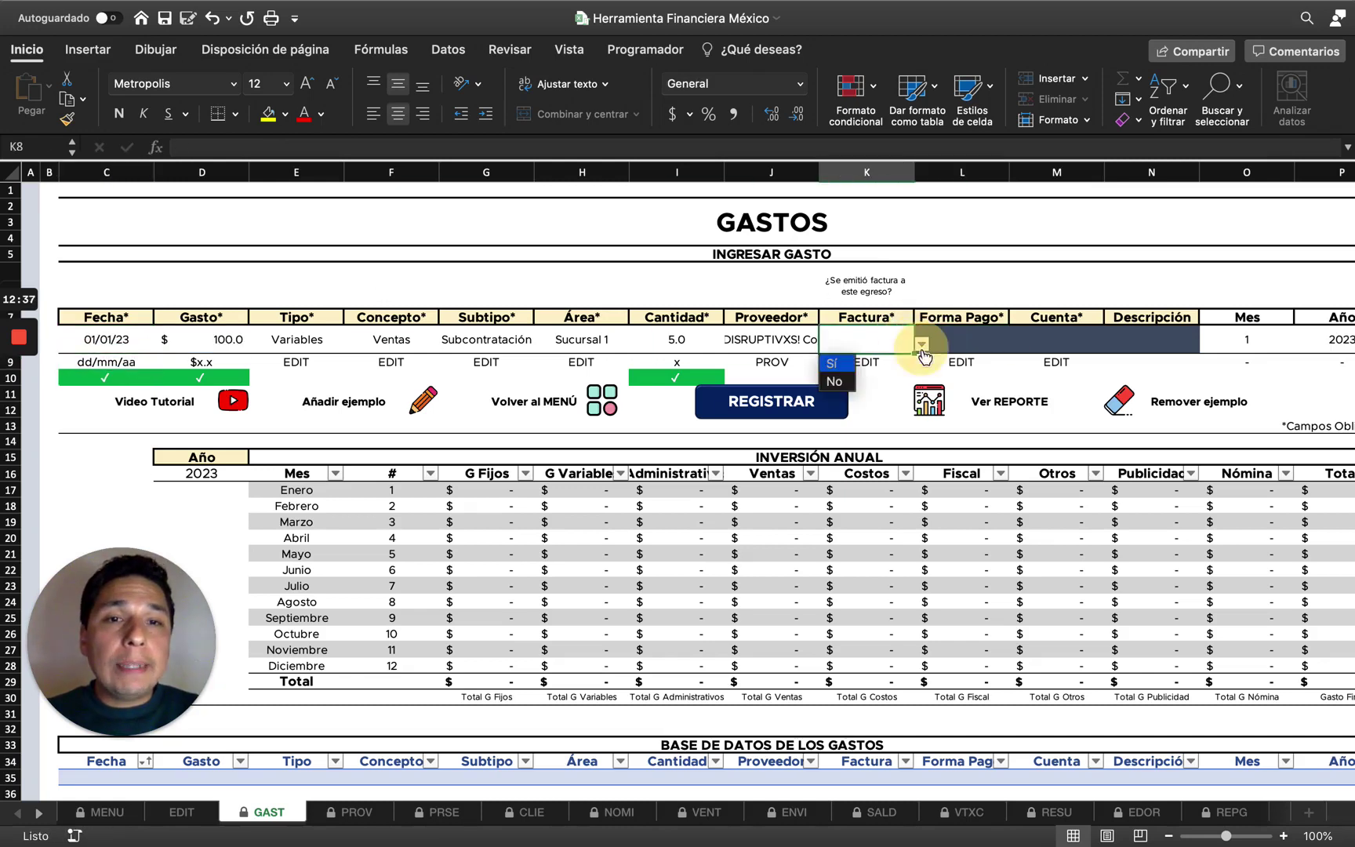
pyautogui.click(922, 344)
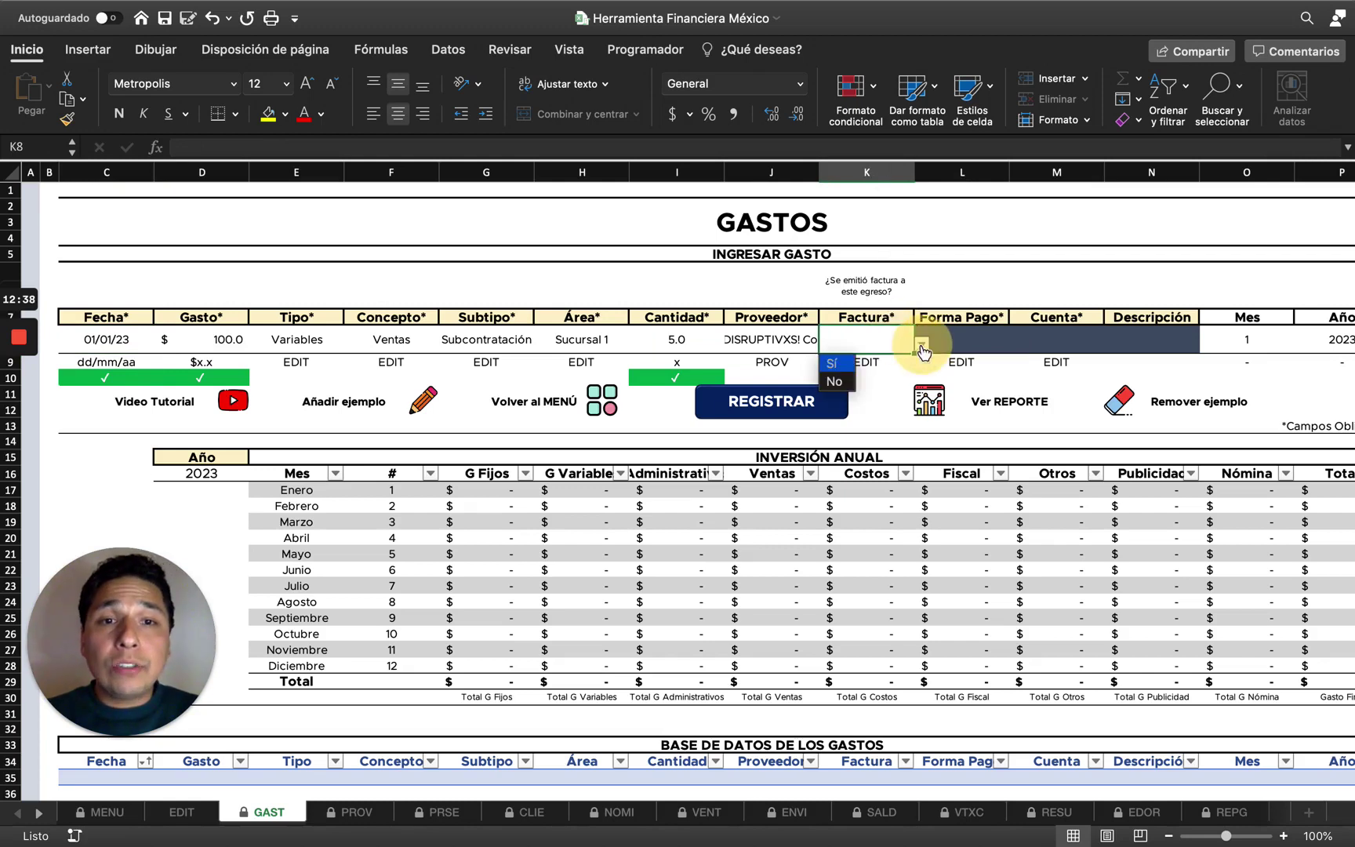
pyautogui.click(836, 387)
pyautogui.click(922, 343)
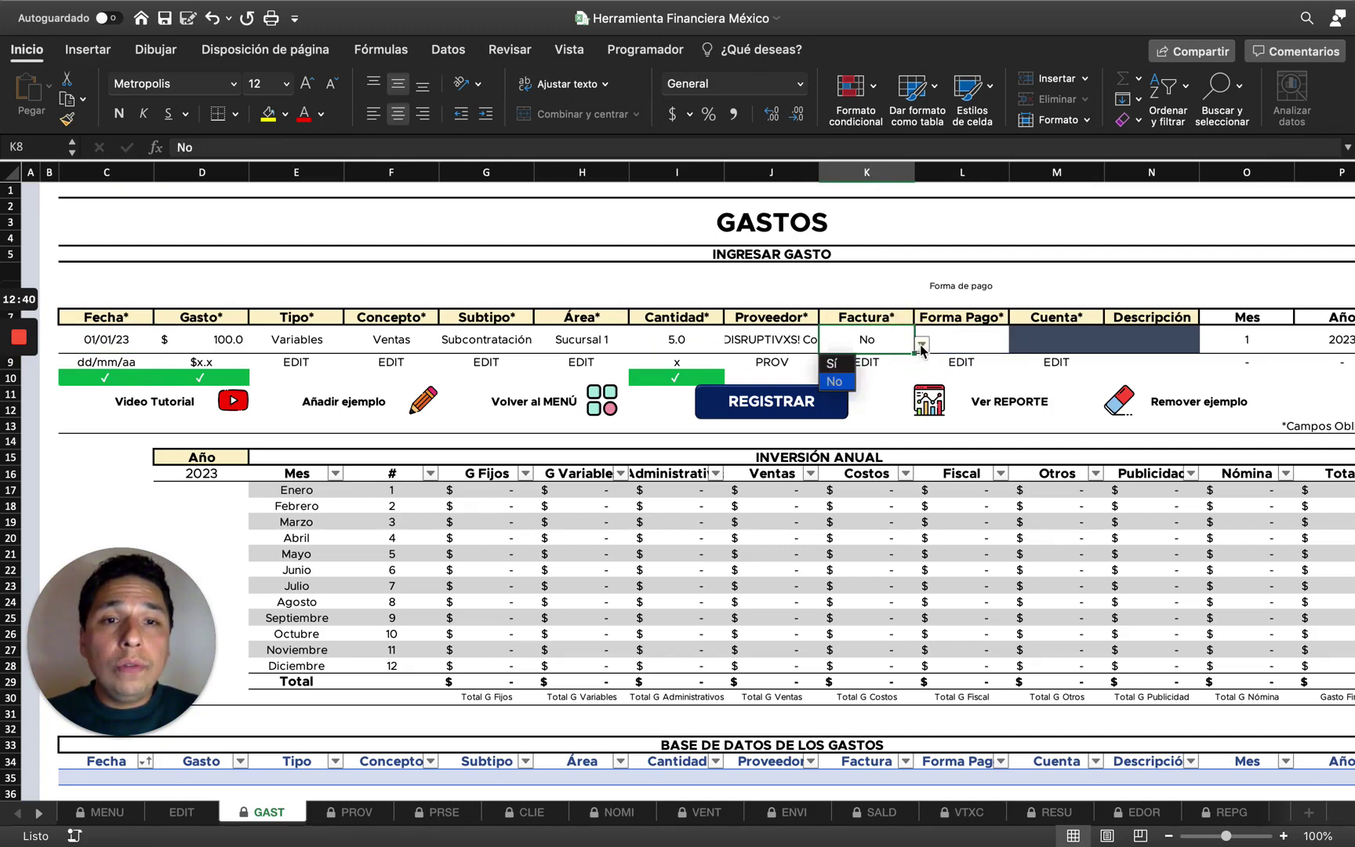
pyautogui.click(838, 371)
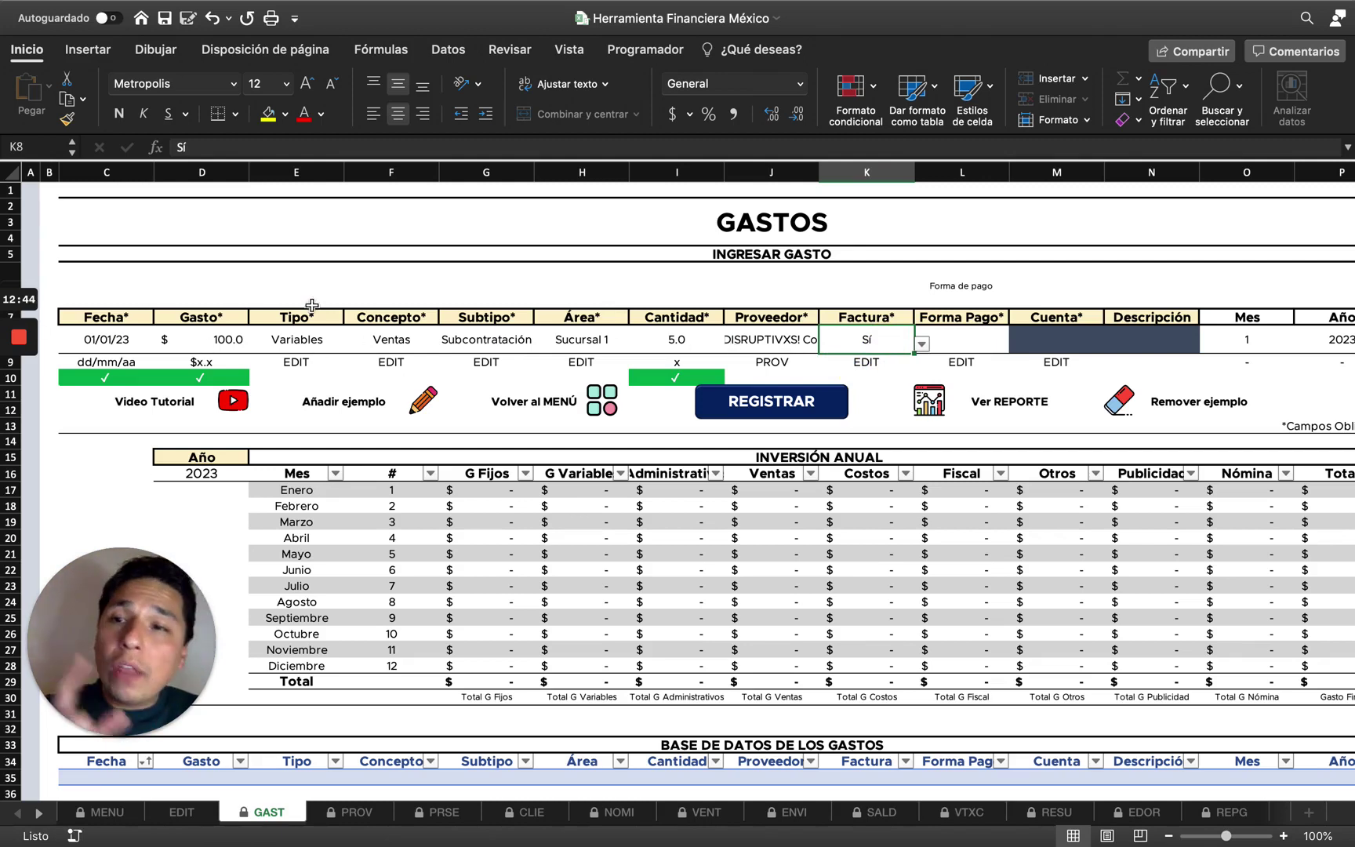
pyautogui.click(208, 337)
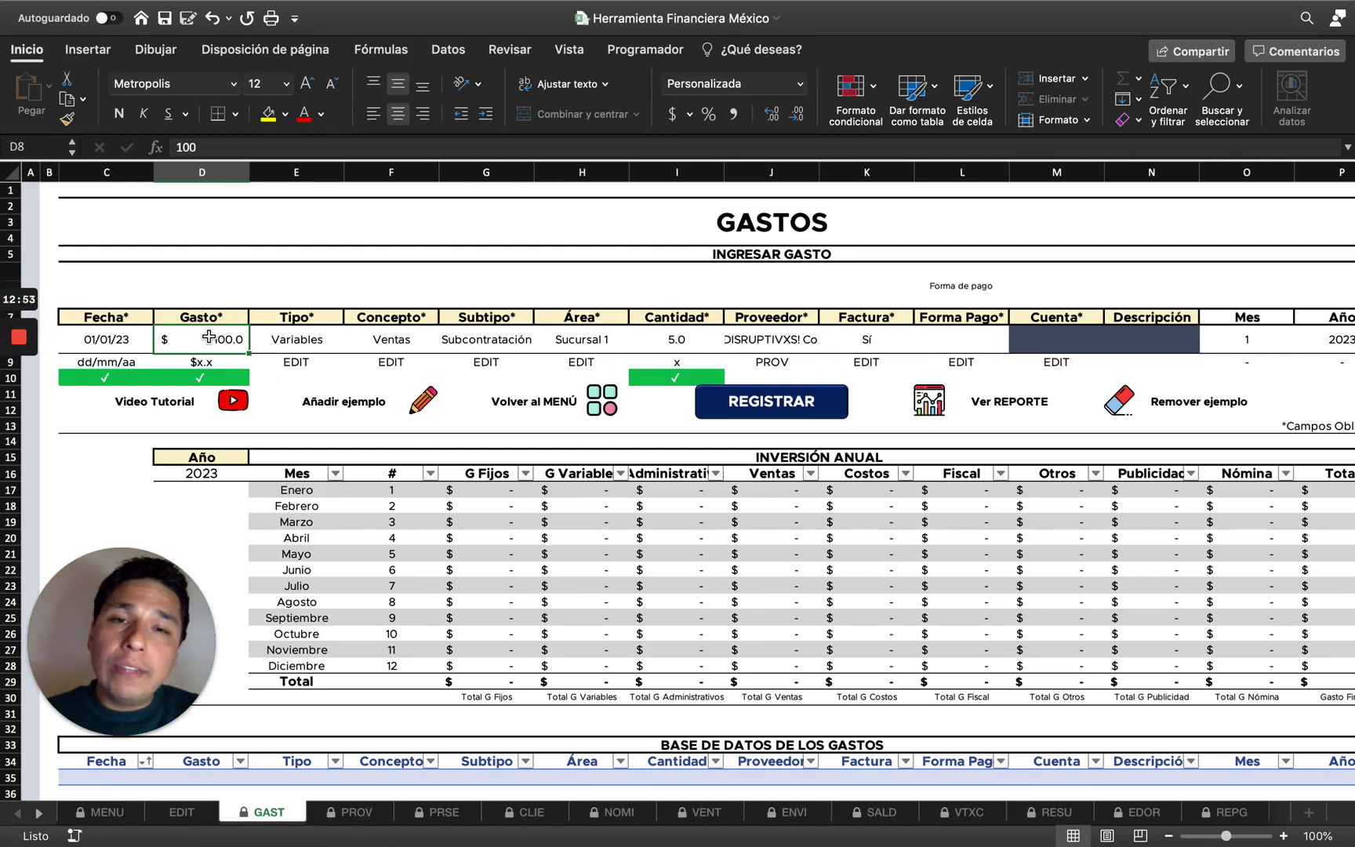
pyautogui.click(888, 343)
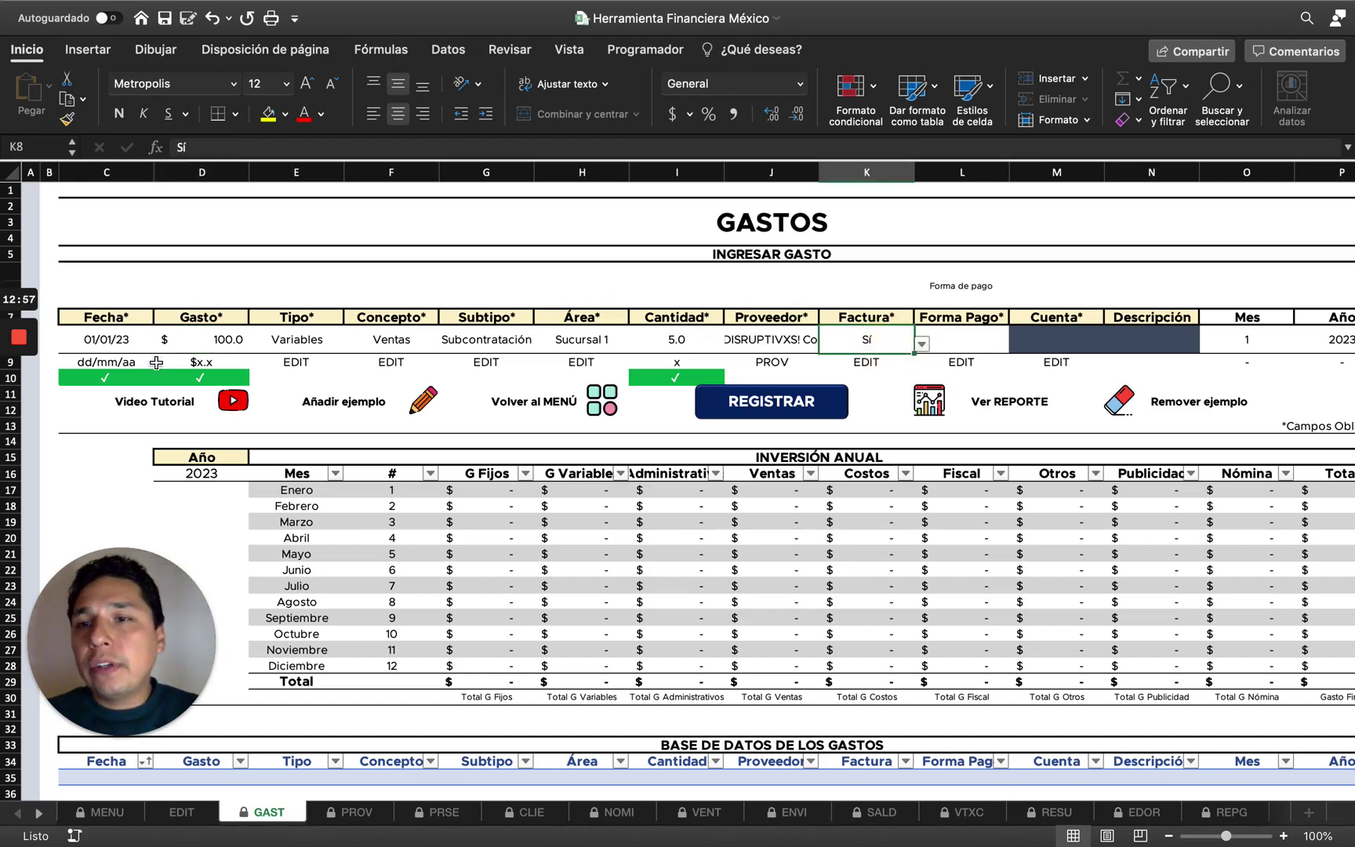
pyautogui.click(922, 345)
pyautogui.click(839, 392)
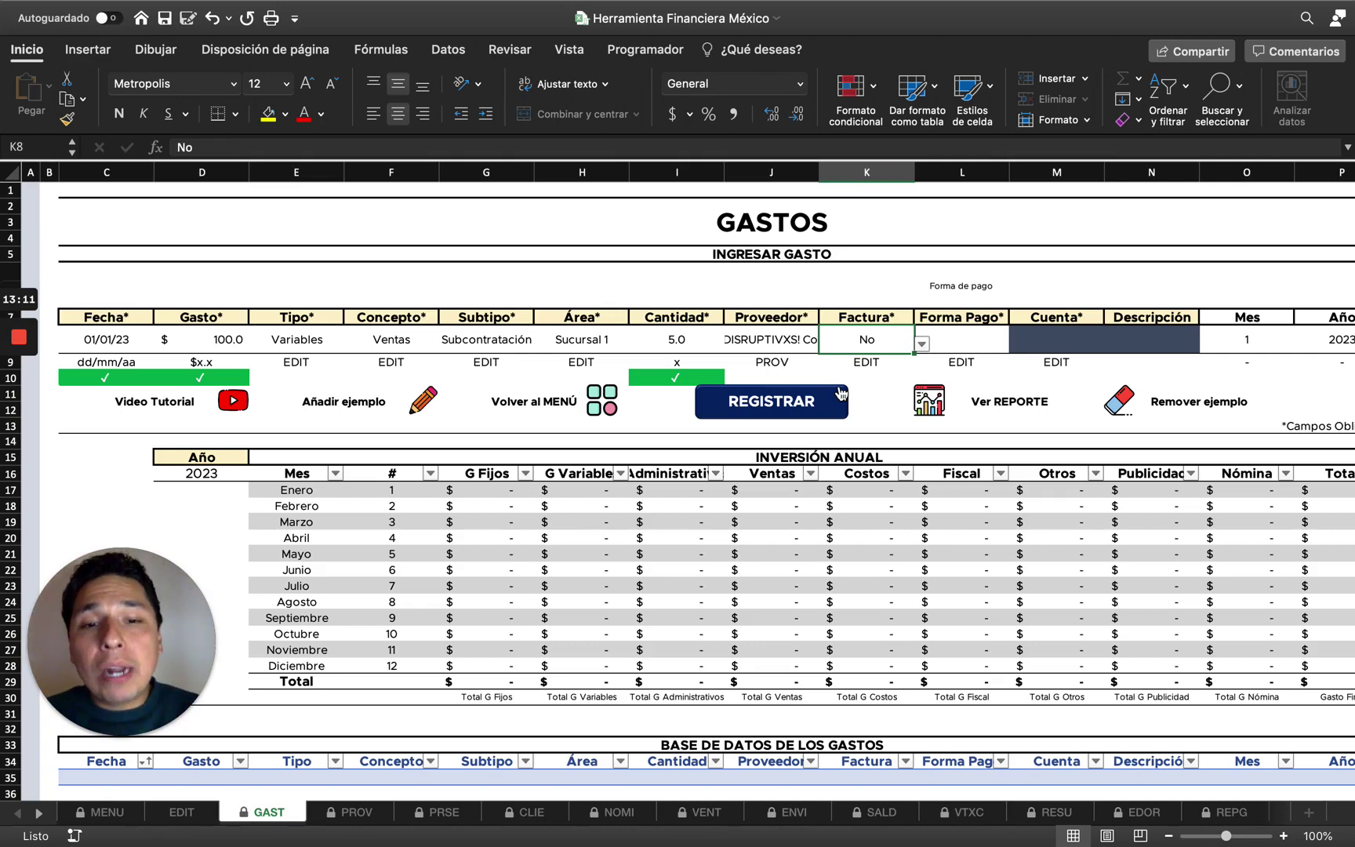
# Review the EDOR results sheet, selecting the Emitidos row of the invoicing table.
pyautogui.click(1141, 817)
pyautogui.scroll(-10, 643, 508)
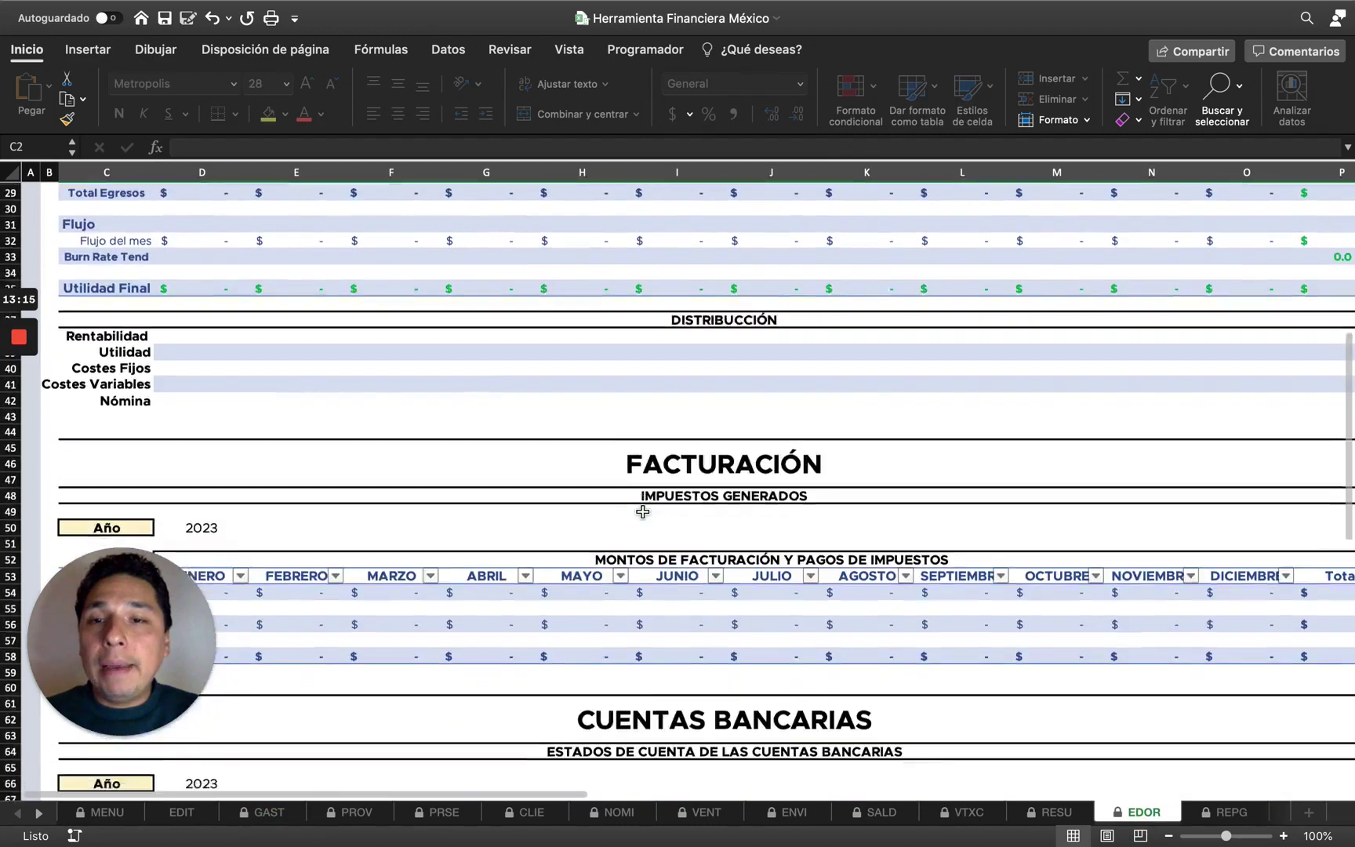
pyautogui.scroll(1, 642, 508)
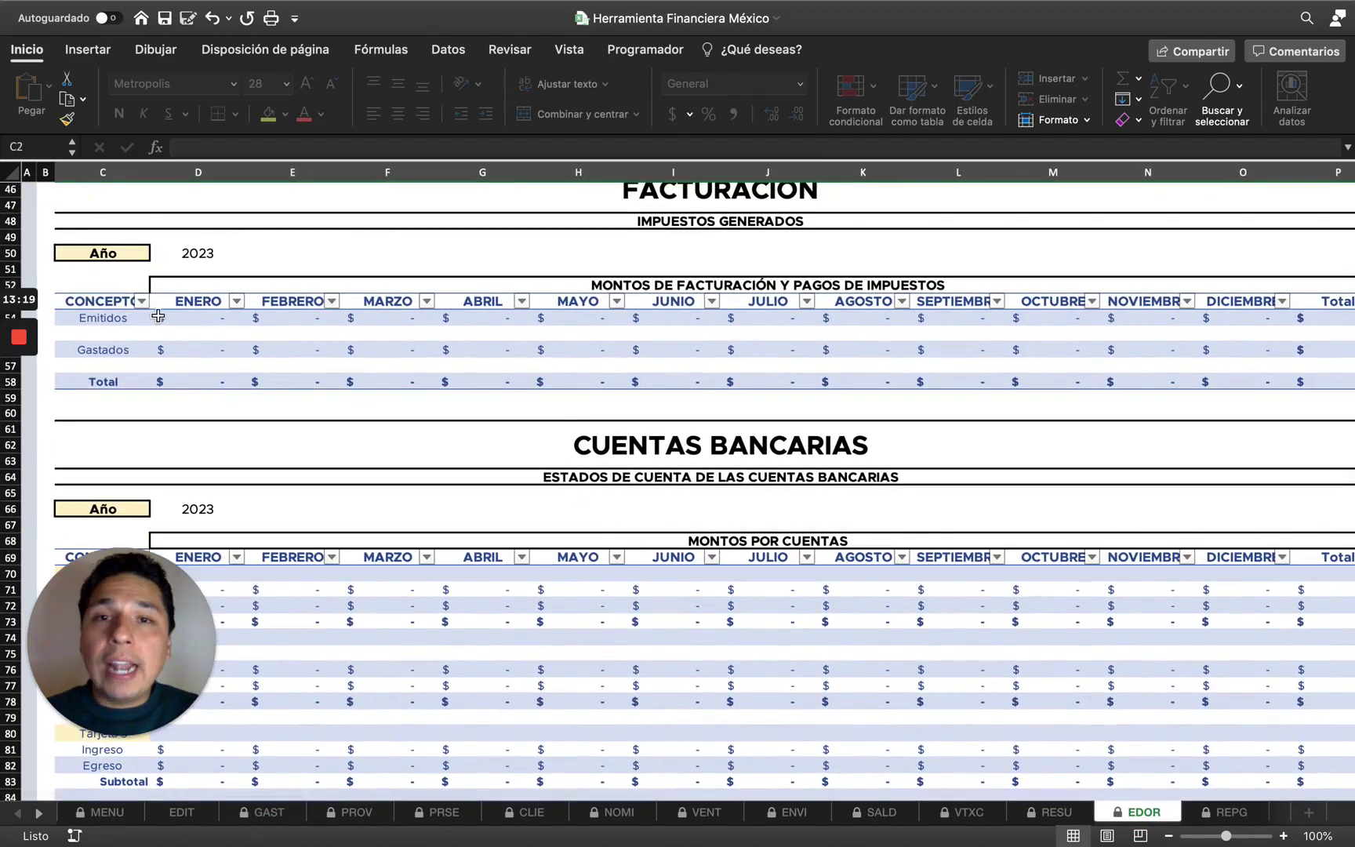
pyautogui.click(114, 317)
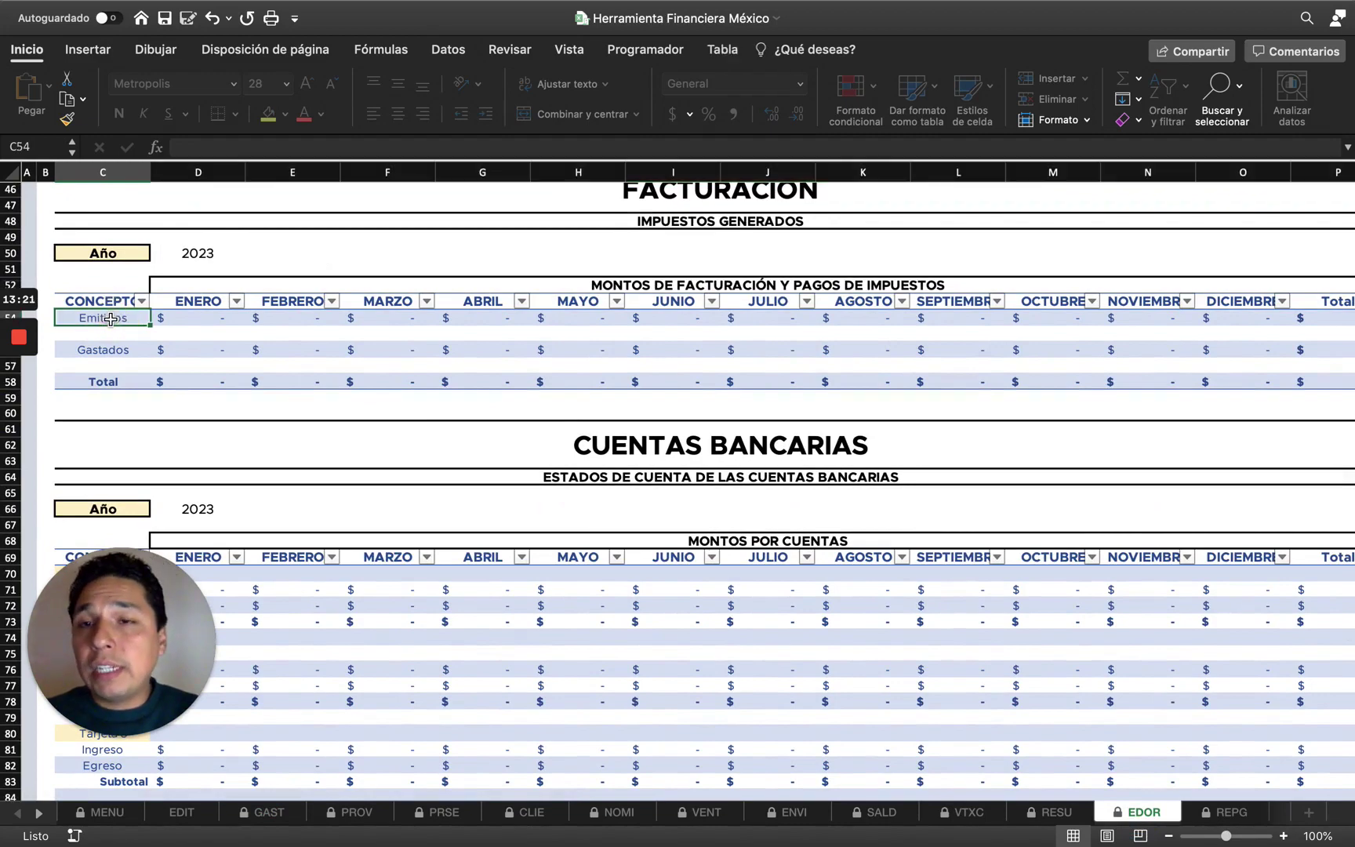
pyautogui.click(108, 350)
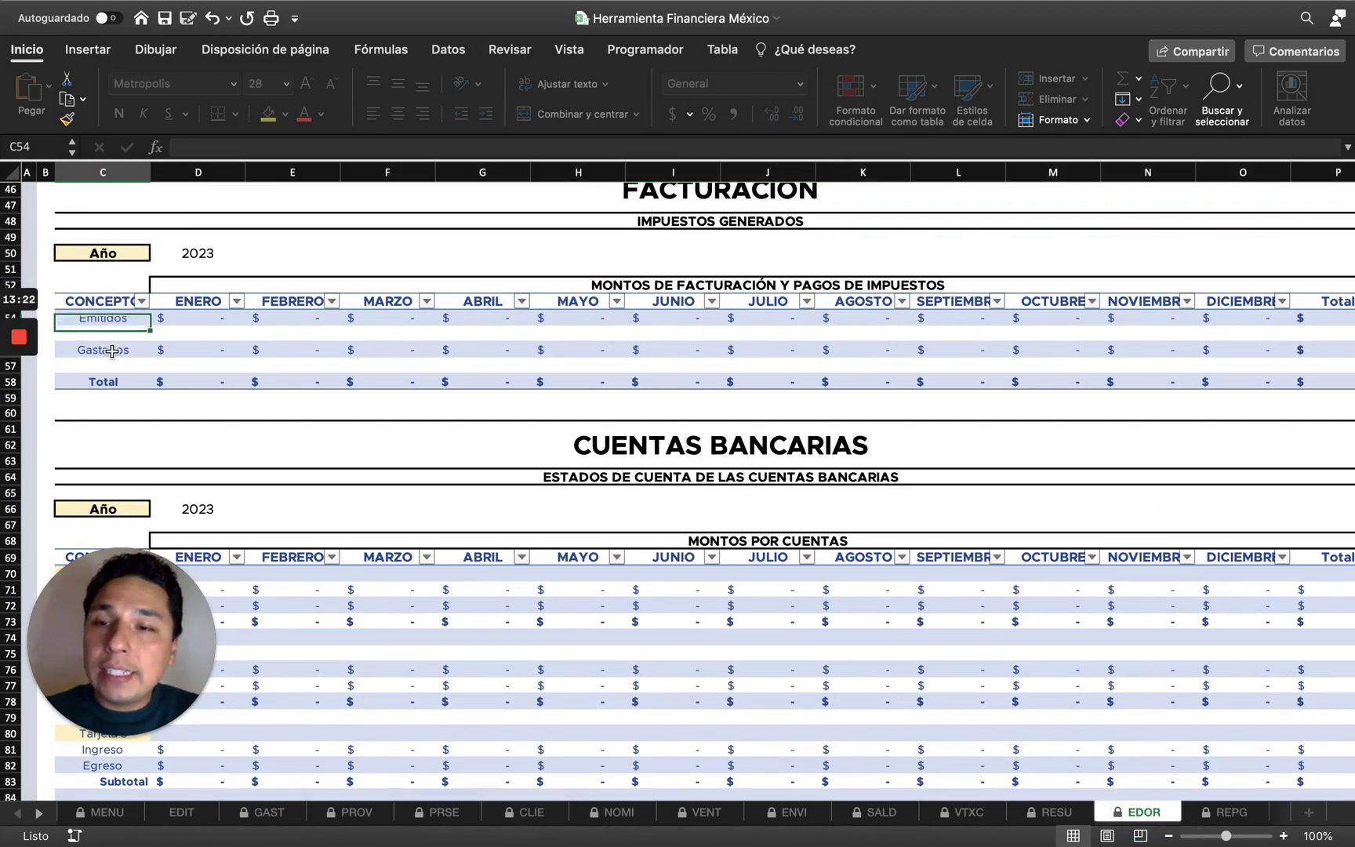
# Return to the main menu and go to the GASTOS expense sheet.
pyautogui.scroll(5, 240, 344)
pyautogui.scroll(10, 240, 344)
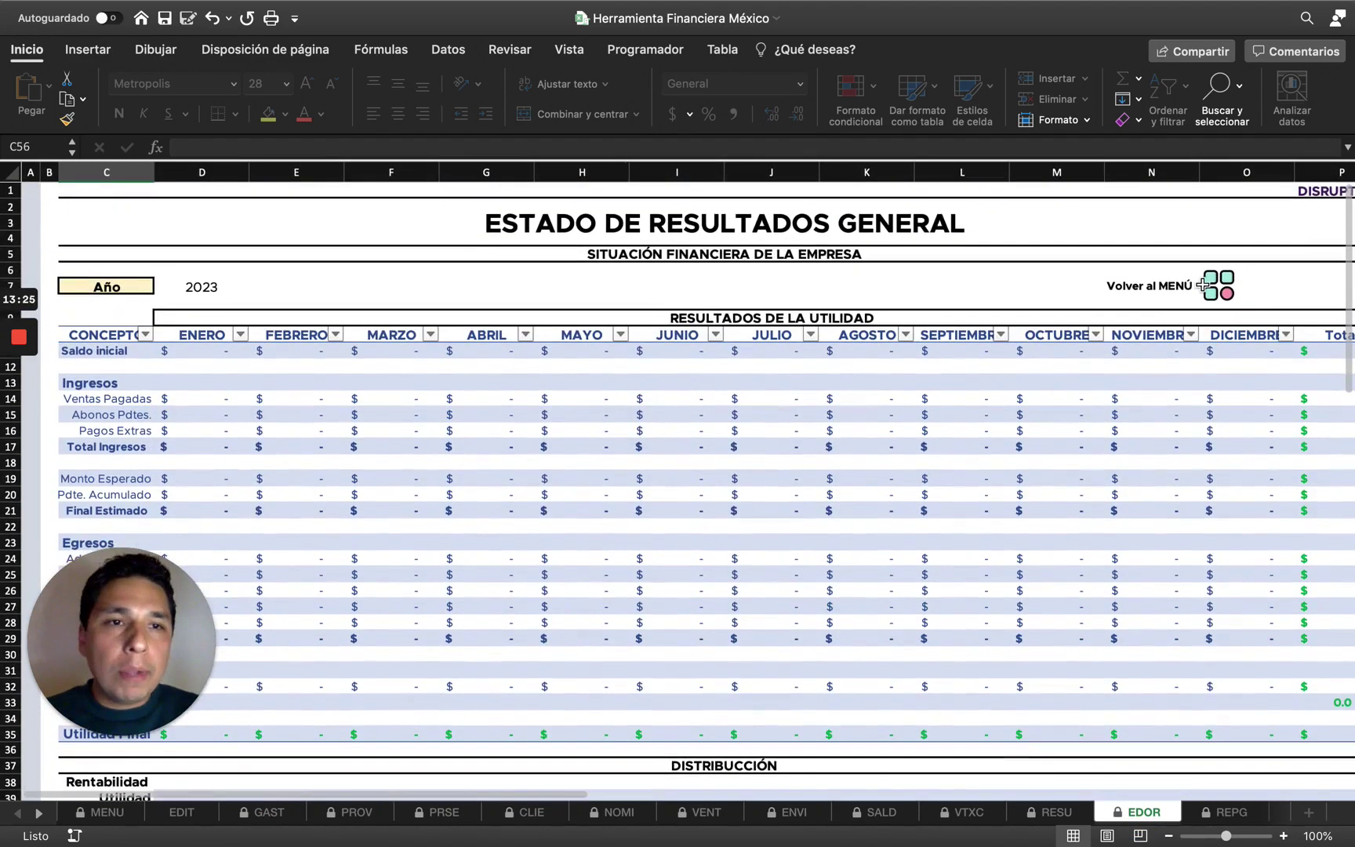
pyautogui.click(1215, 284)
pyautogui.click(212, 302)
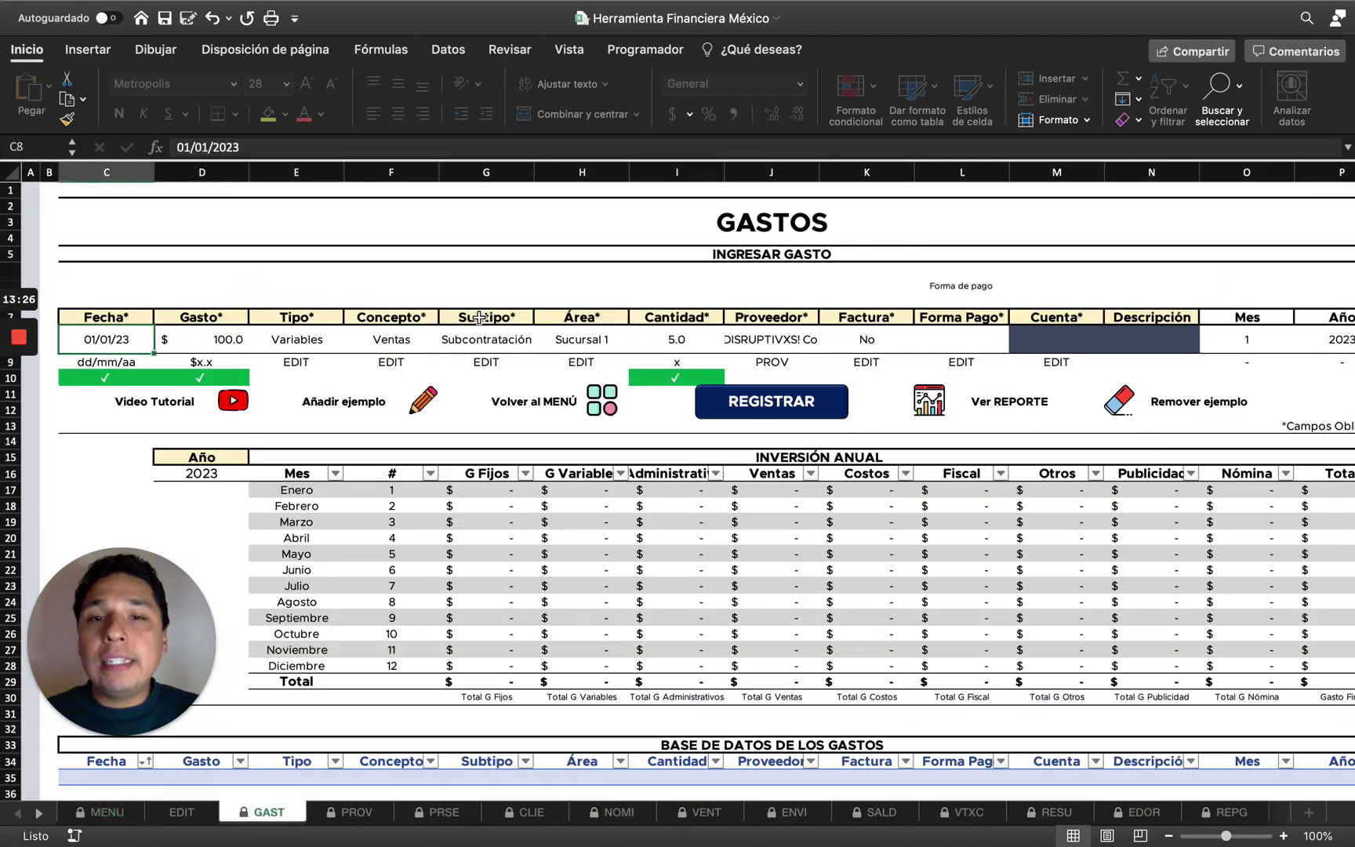
# Set the expense entry's Forma Pago to Transferencia.
pyautogui.click(873, 337)
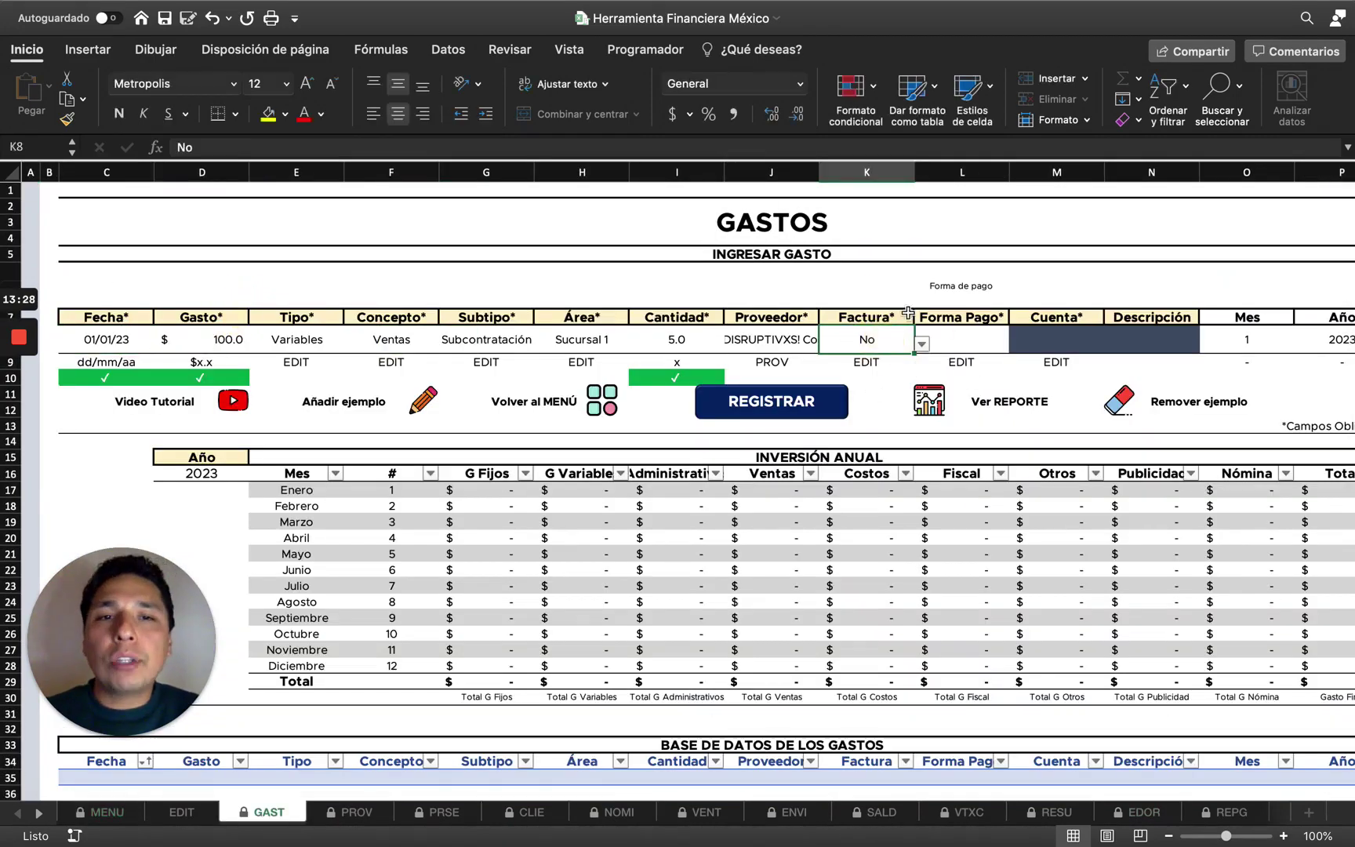
pyautogui.click(968, 340)
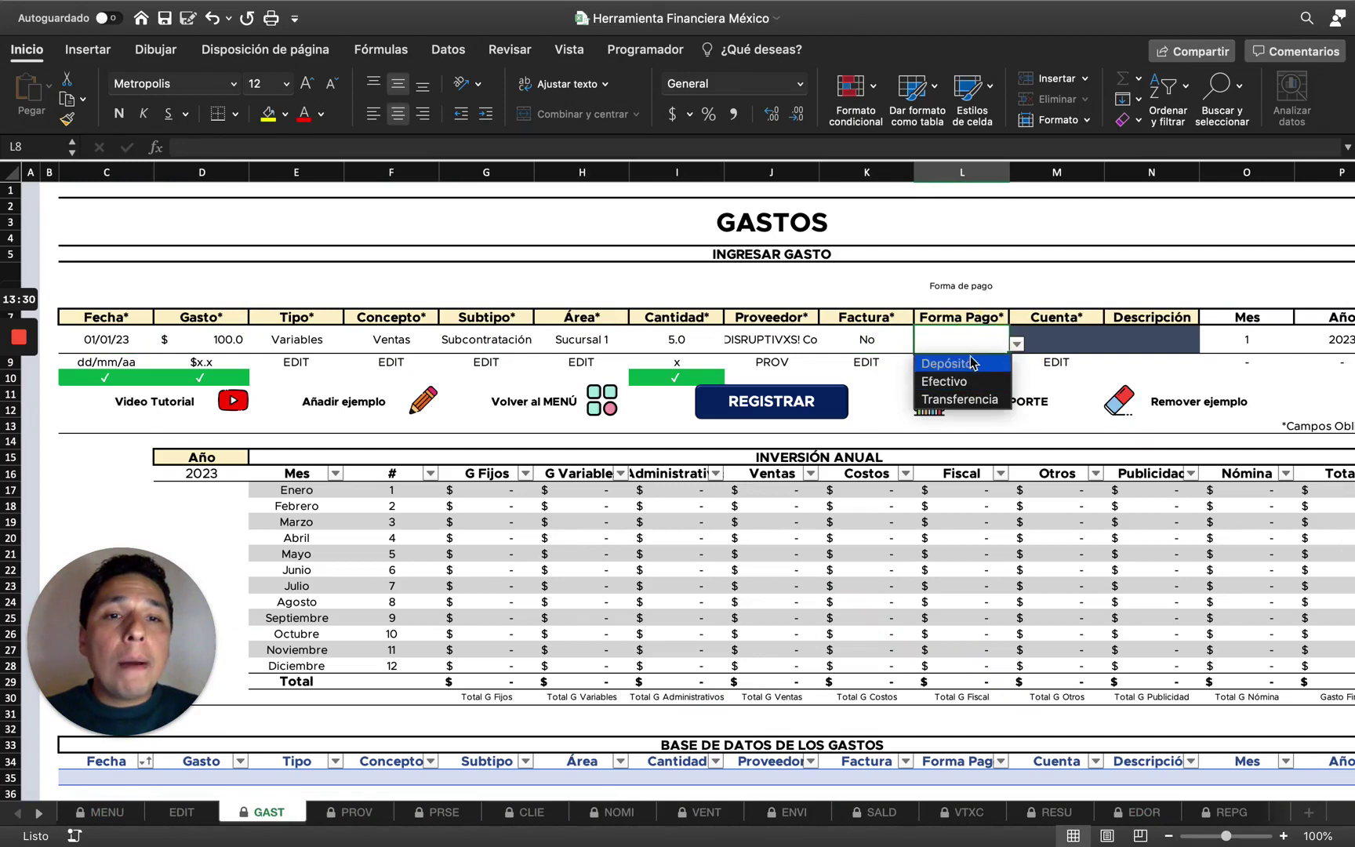
pyautogui.press('Escape')
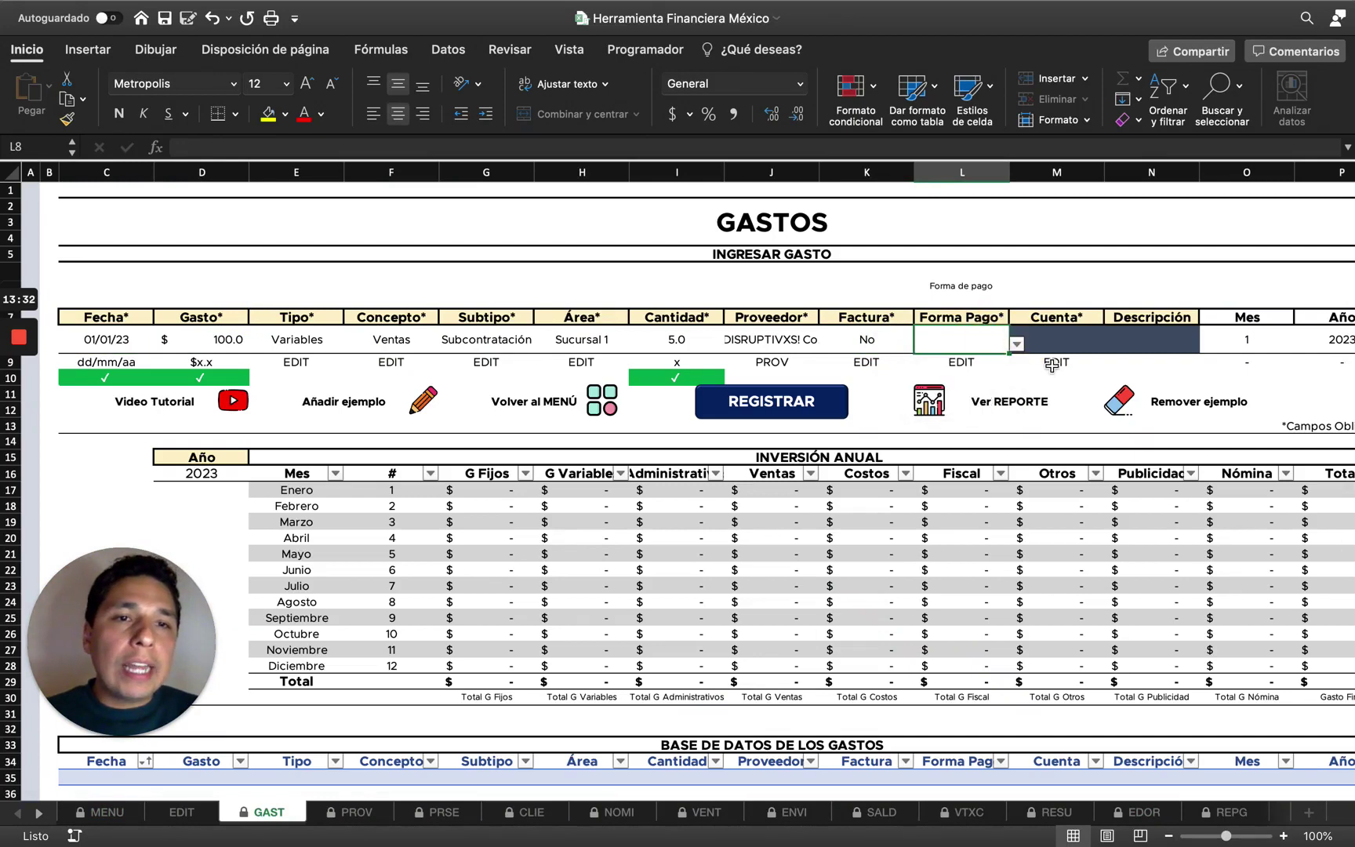
pyautogui.click(1016, 343)
pyautogui.click(963, 396)
# Set the entry's Cuenta to Tarjeta 1, then go to the EDIT sheet.
pyautogui.click(1043, 345)
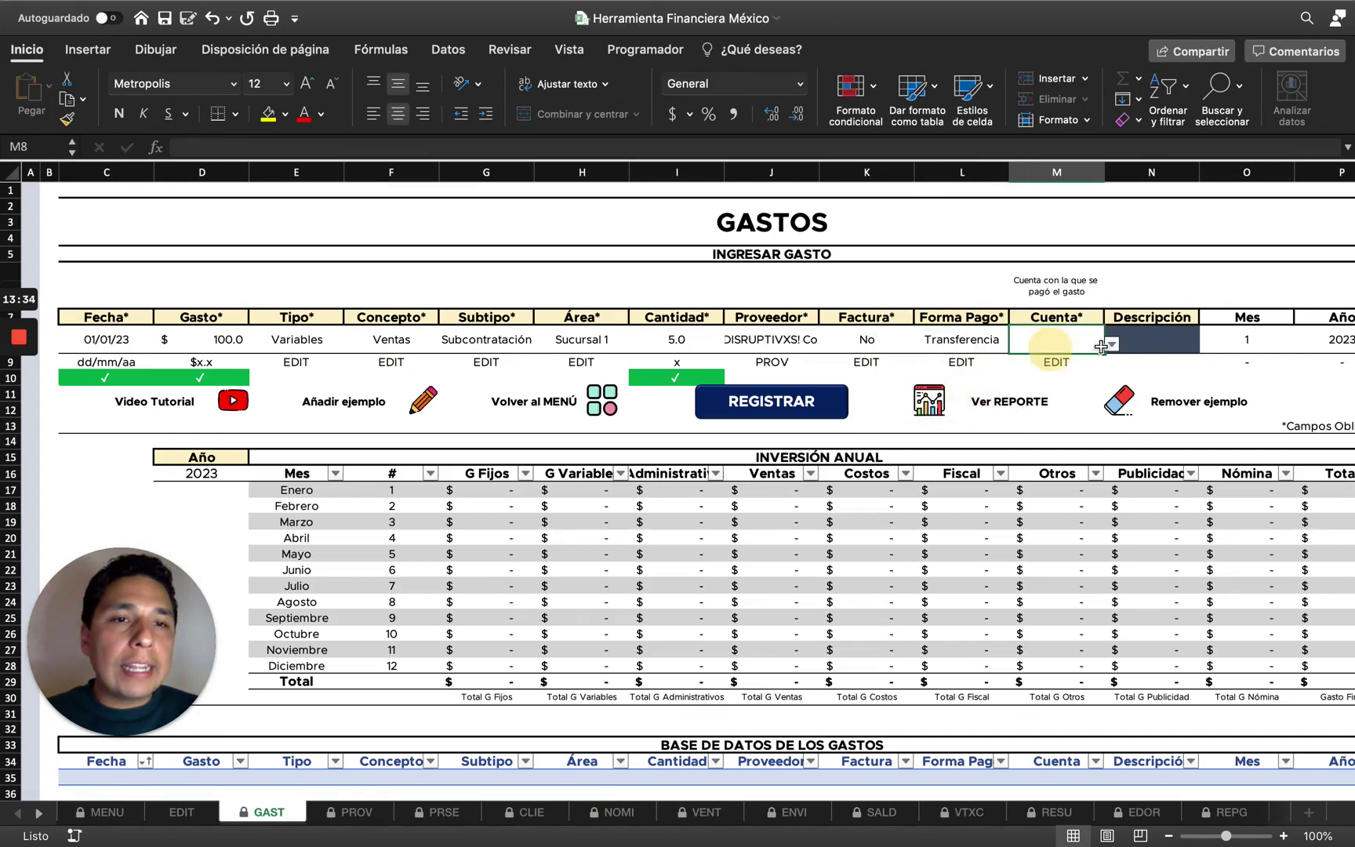
pyautogui.click(1112, 343)
pyautogui.click(1046, 365)
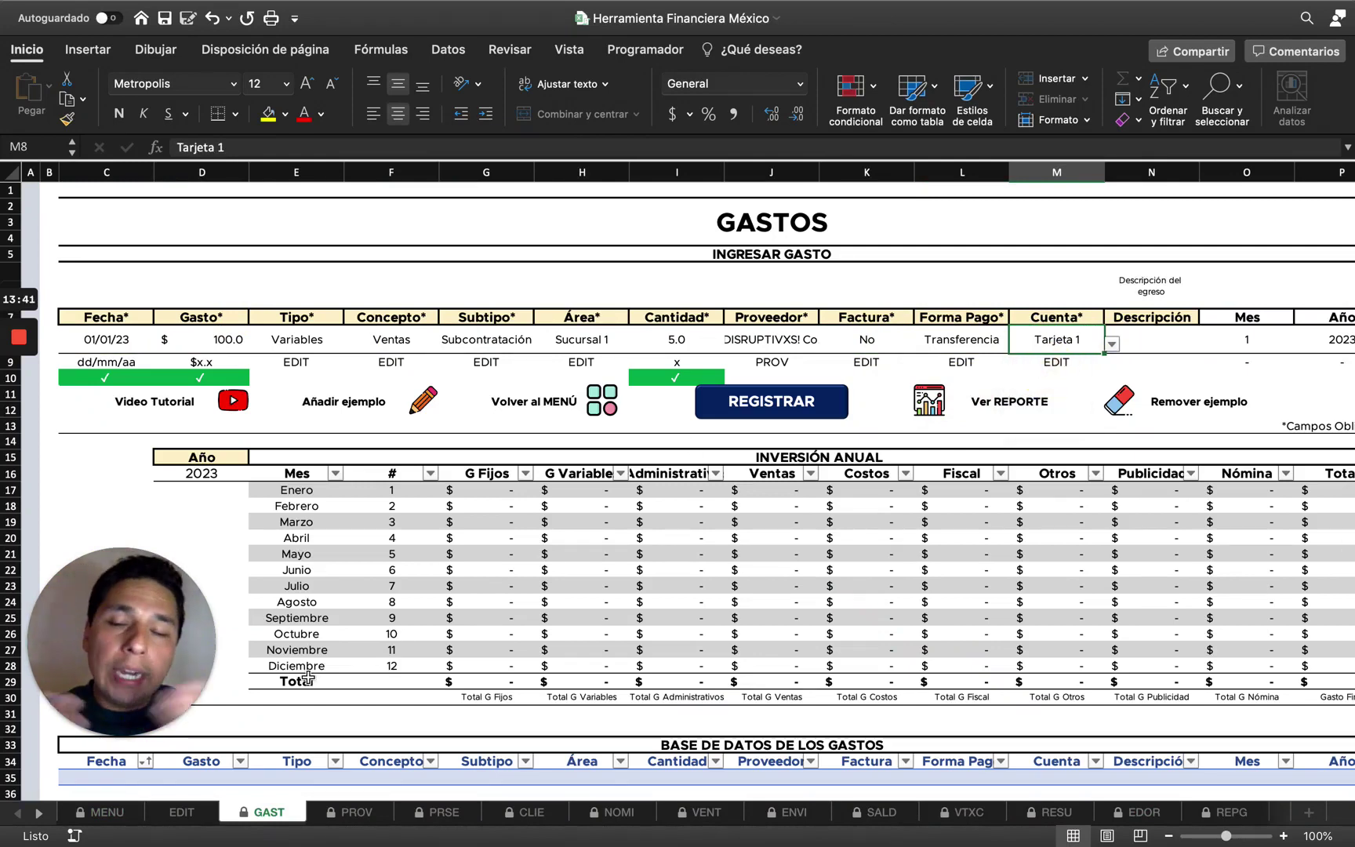
pyautogui.click(171, 814)
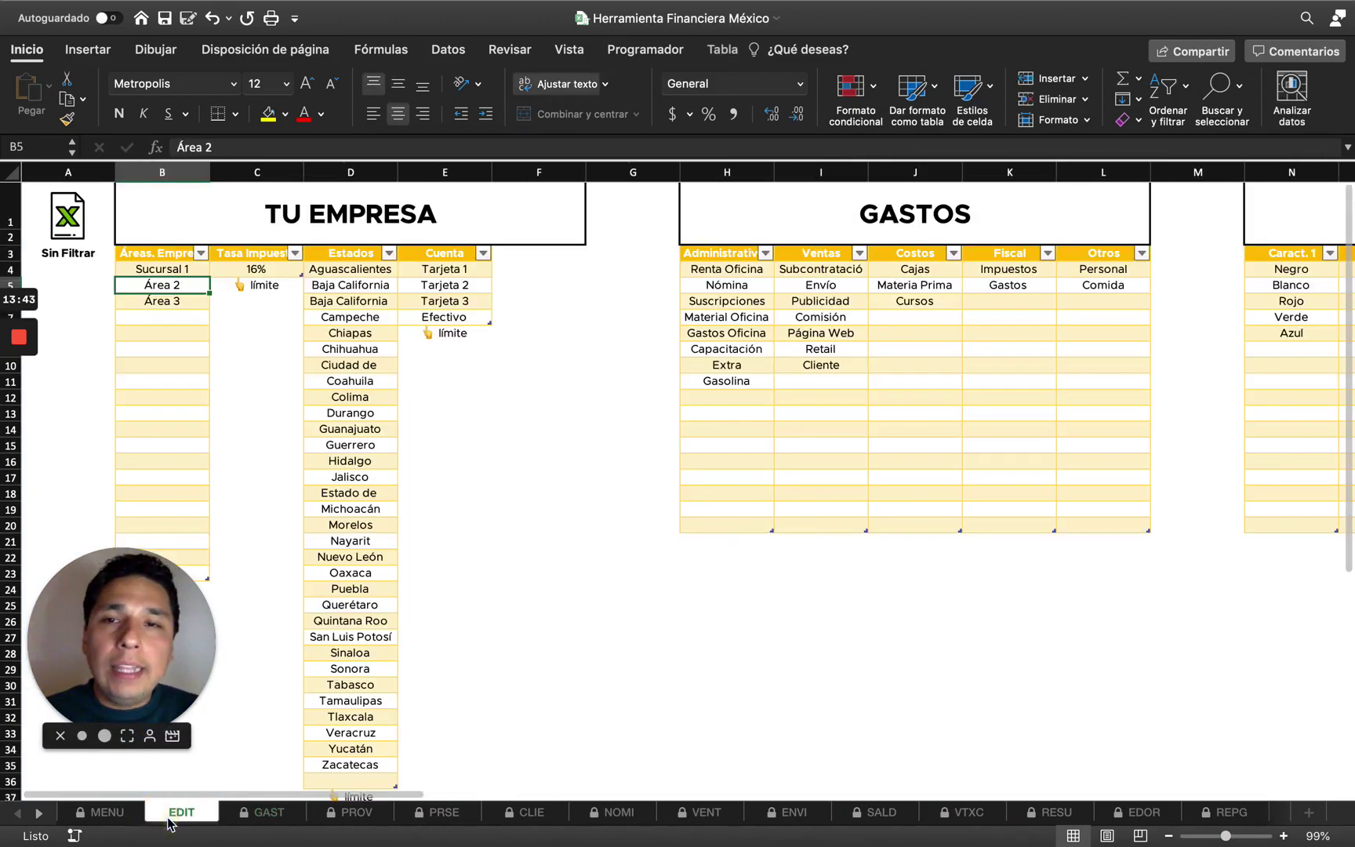
# Overwrite Tarjeta 1 and Tarjeta 2 in the Cuenta list with Banco 1 Personal and Banco 2 Crédito.
pyautogui.click(653, 384)
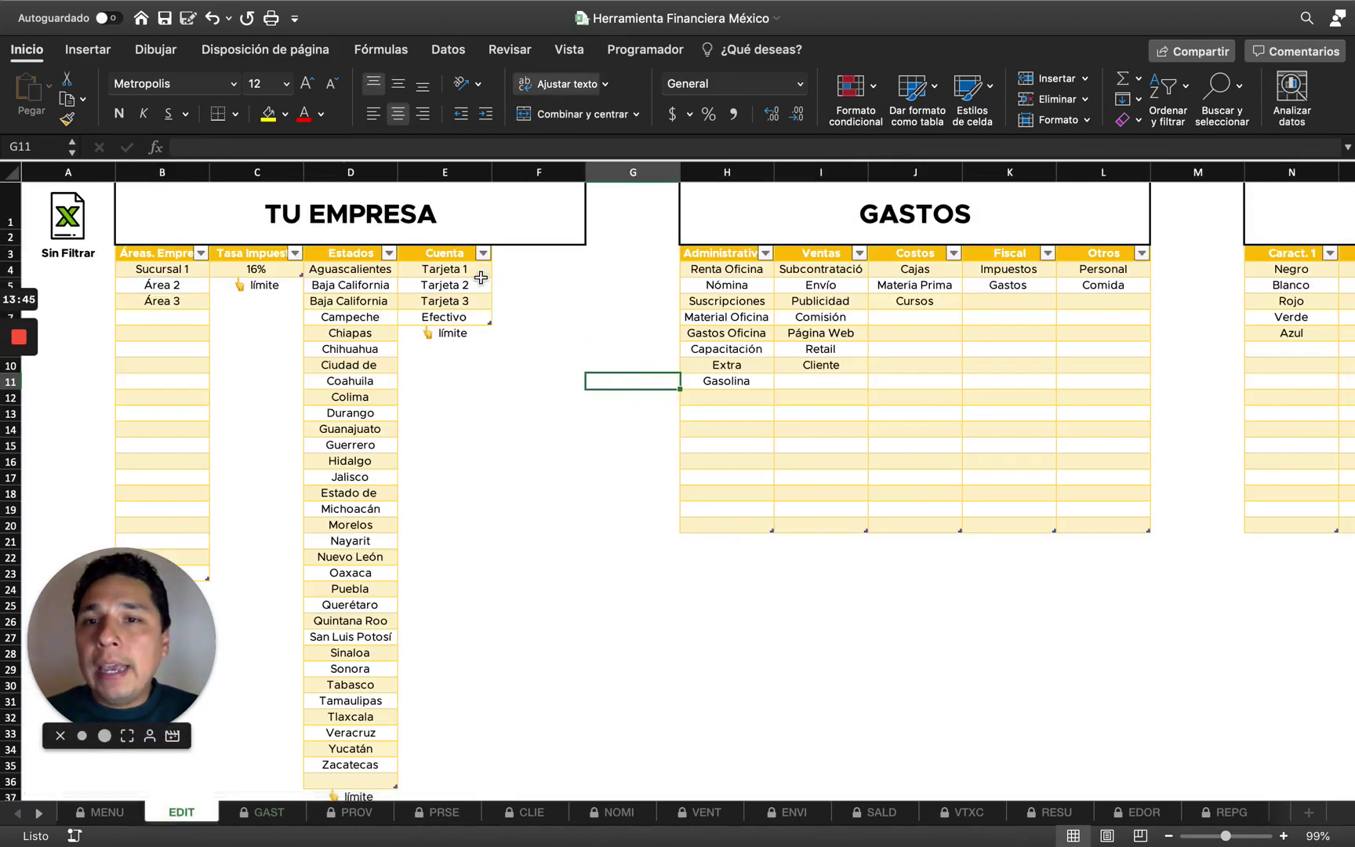
pyautogui.click(445, 269)
pyautogui.keyDown('shift'); pyautogui.click(462, 317); pyautogui.keyUp('shift')
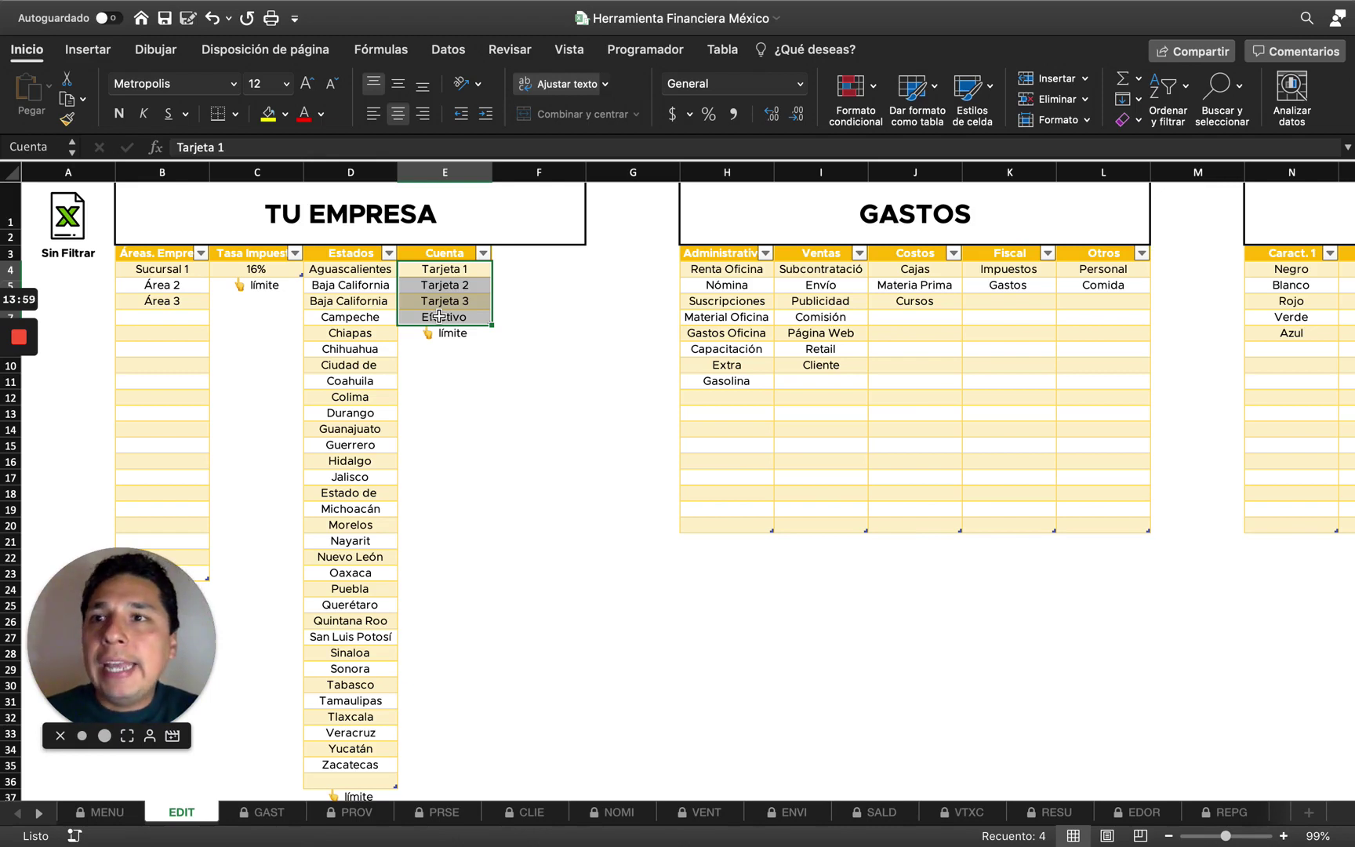
pyautogui.hotkey('shift', 'BackSpace')
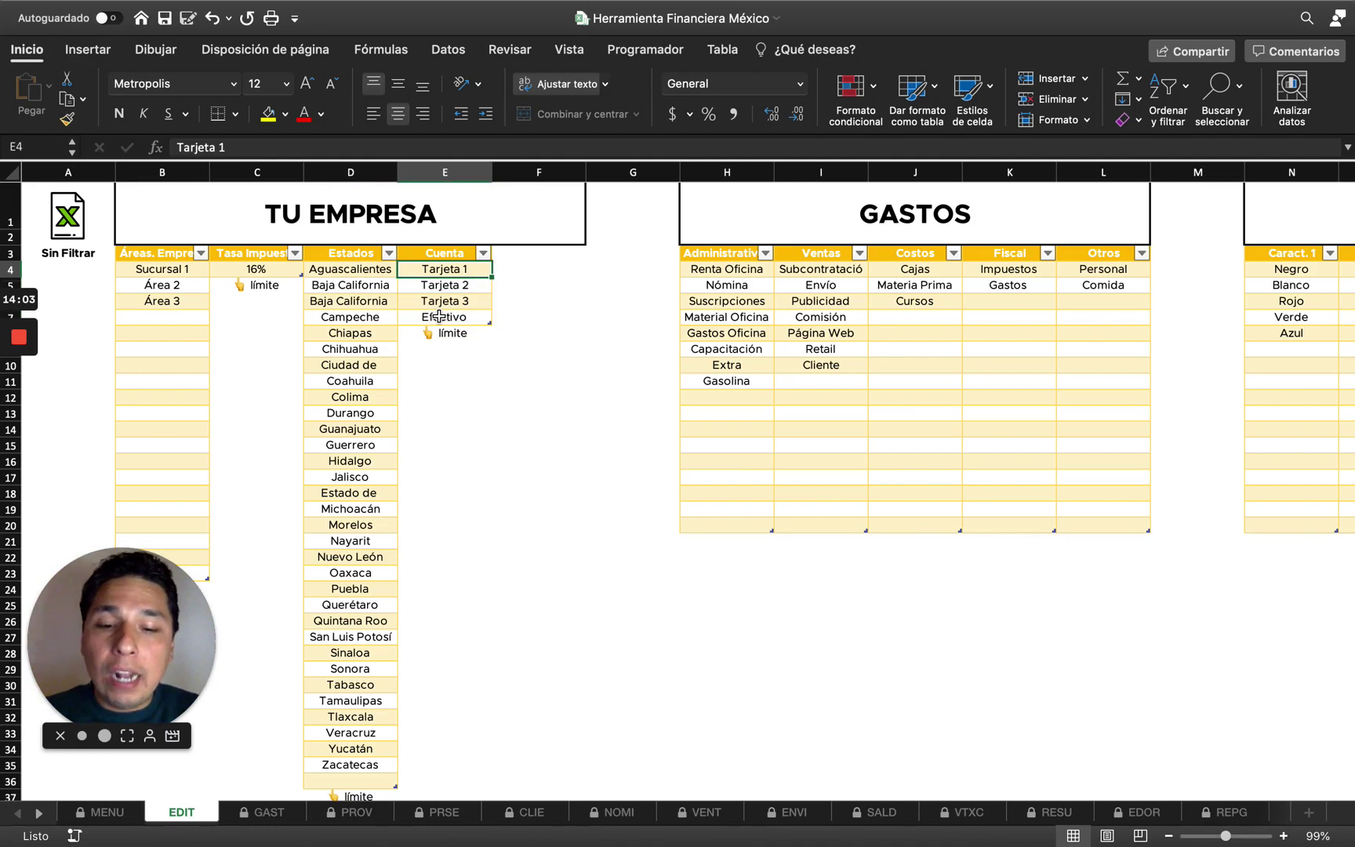
pyautogui.write('Banco 1 Personal')
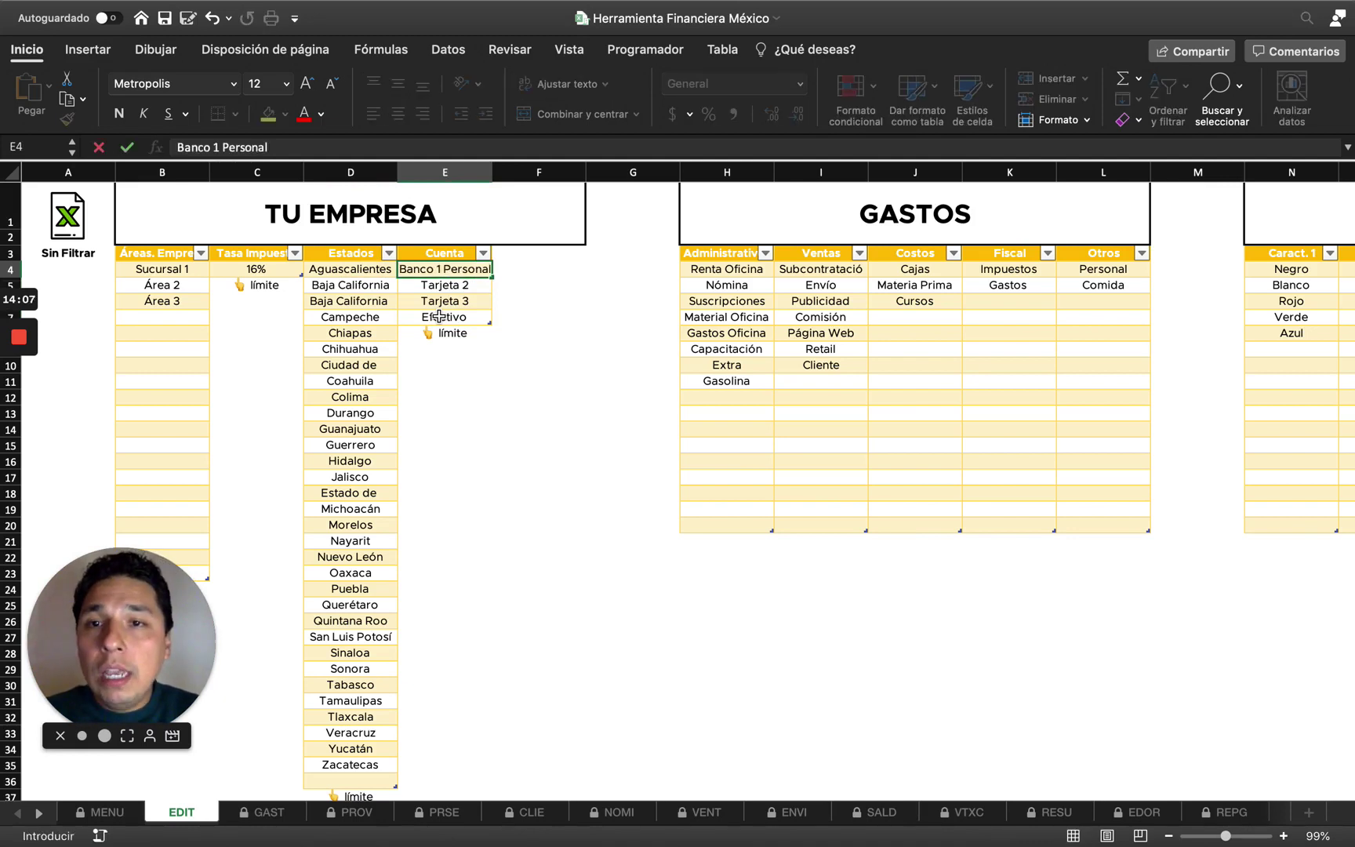
pyautogui.press('Return')
pyautogui.press('Up')
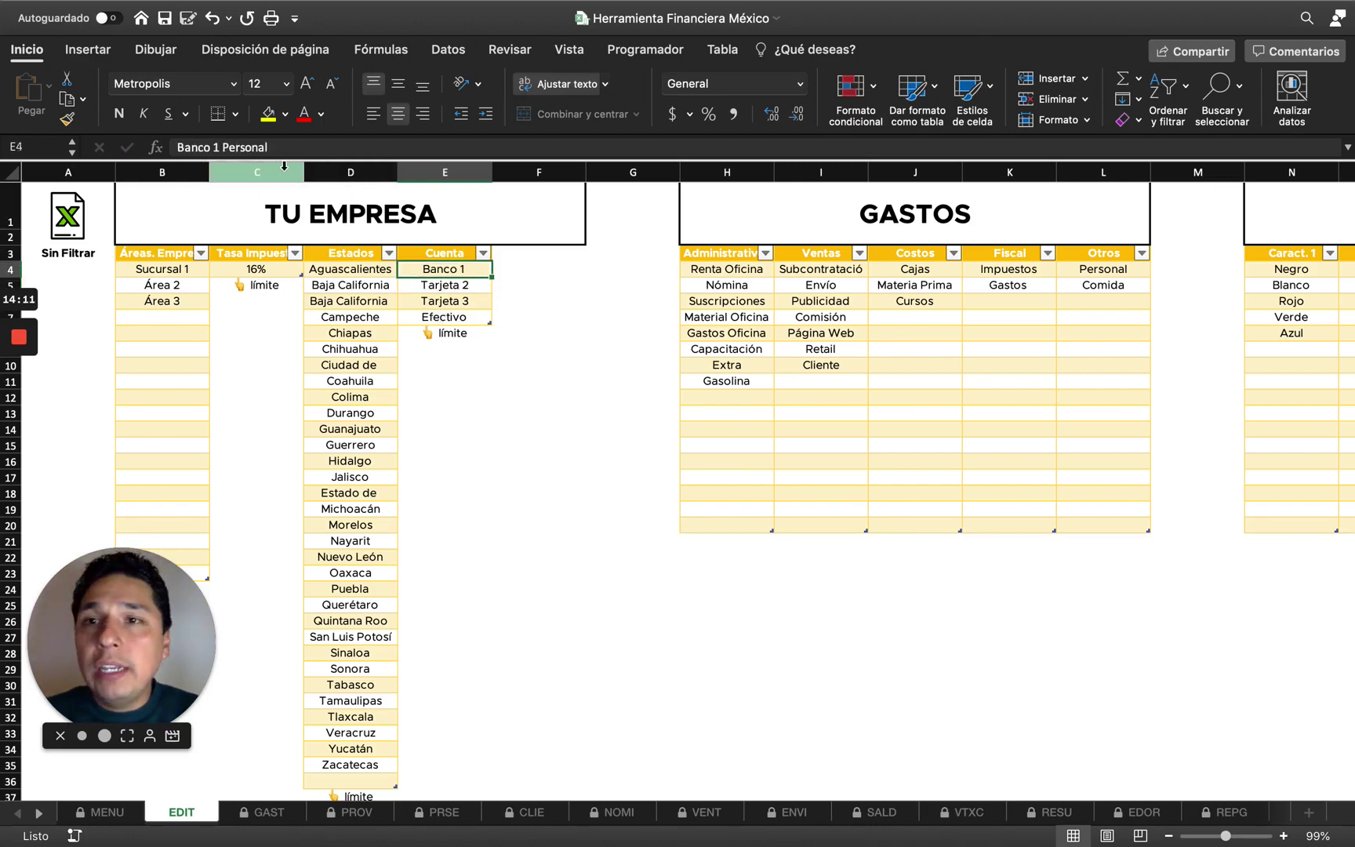
pyautogui.press('Down')
pyautogui.write('Banco 2')
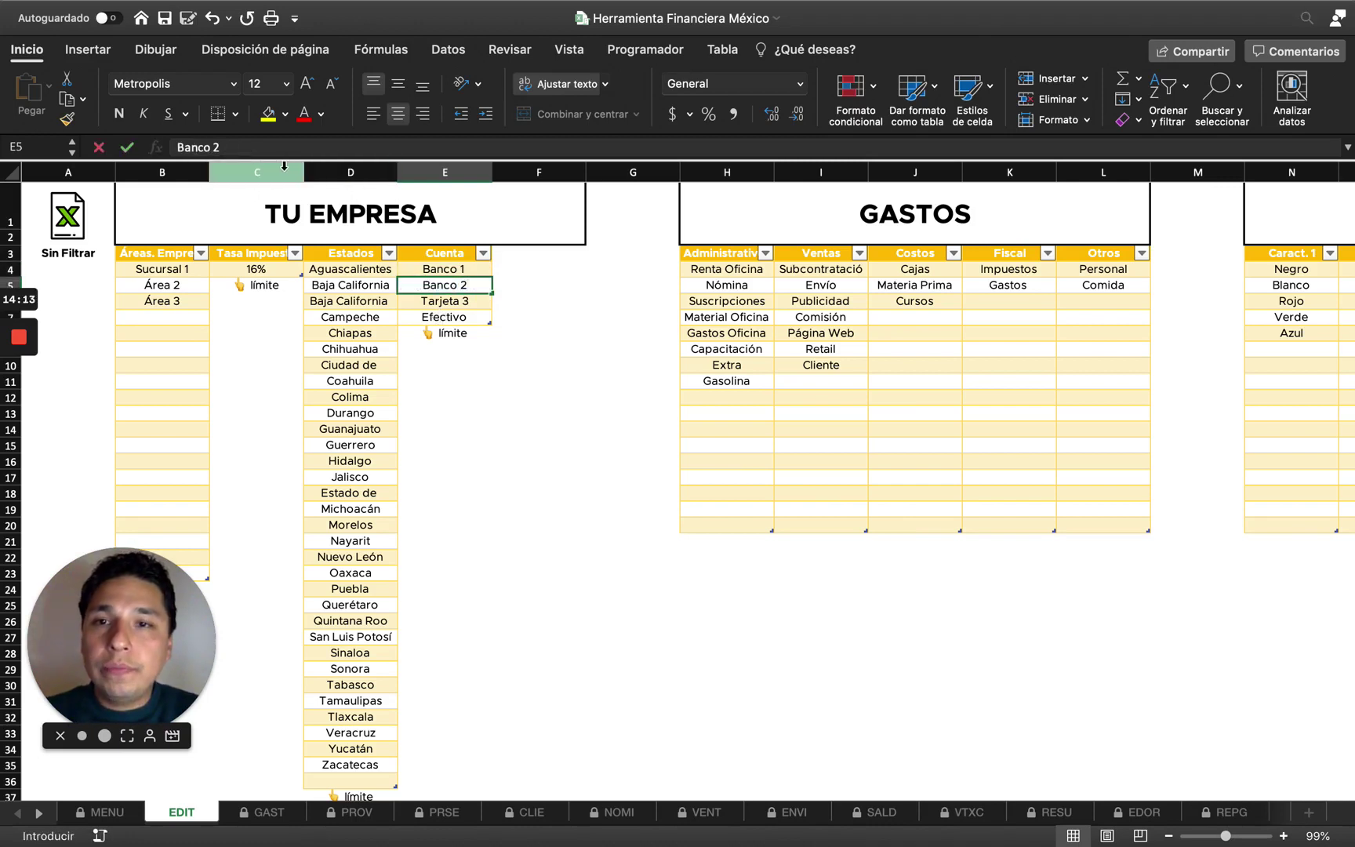
pyautogui.write(' Crédito')
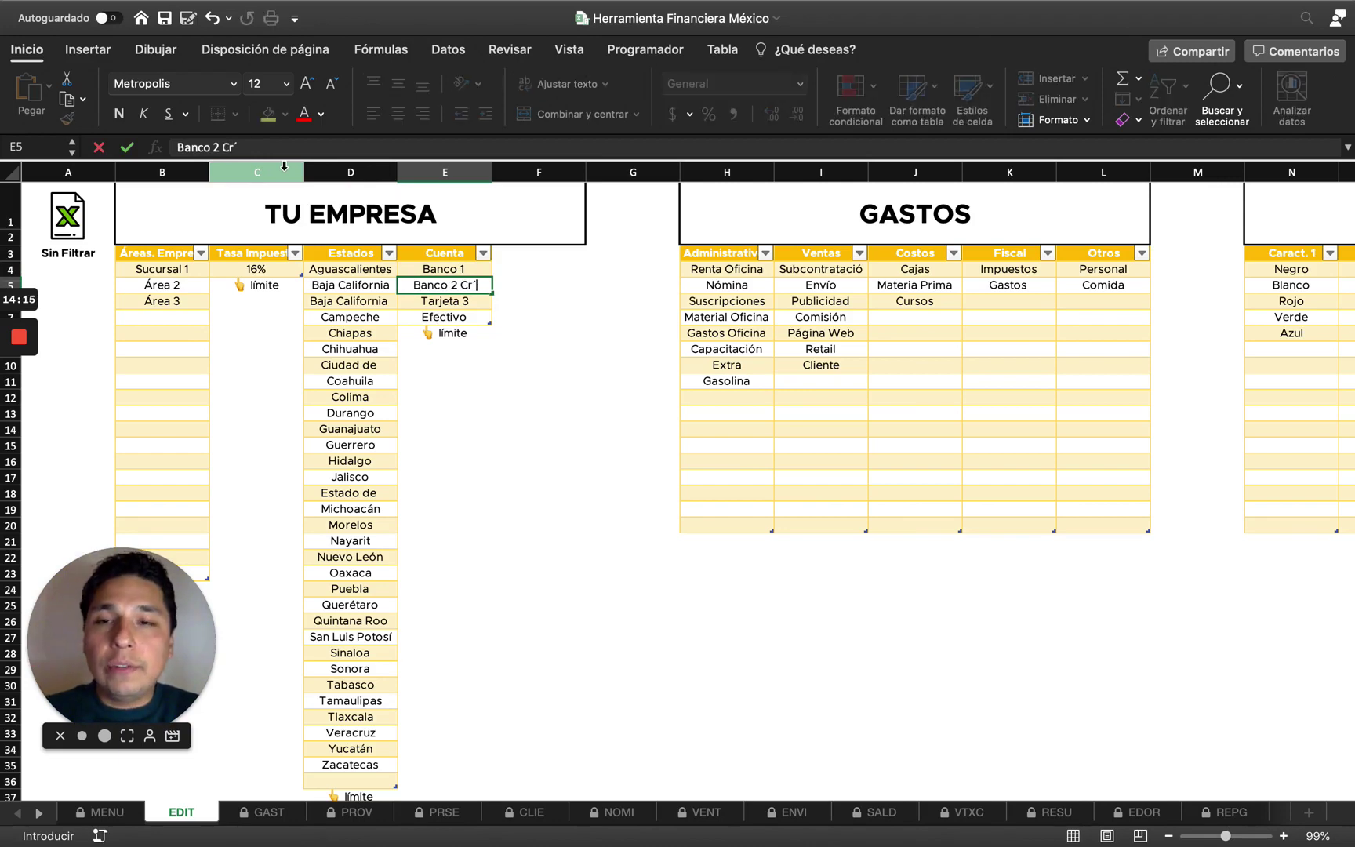
pyautogui.press('Return')
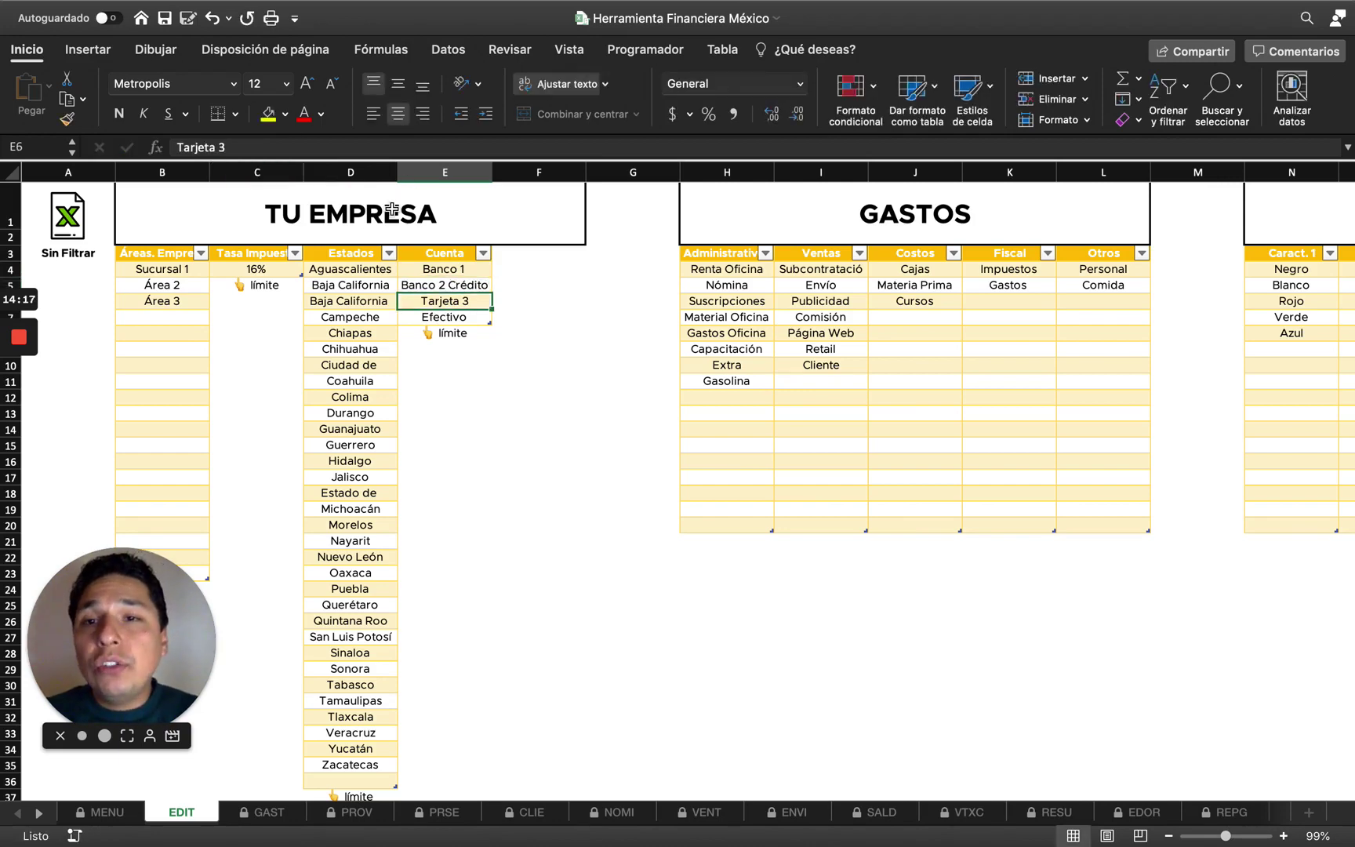
# On GASTOS, switch the entry's Cuenta in M8 from Tarjeta 1 to Banco 1 Personal.
pyautogui.click(269, 812)
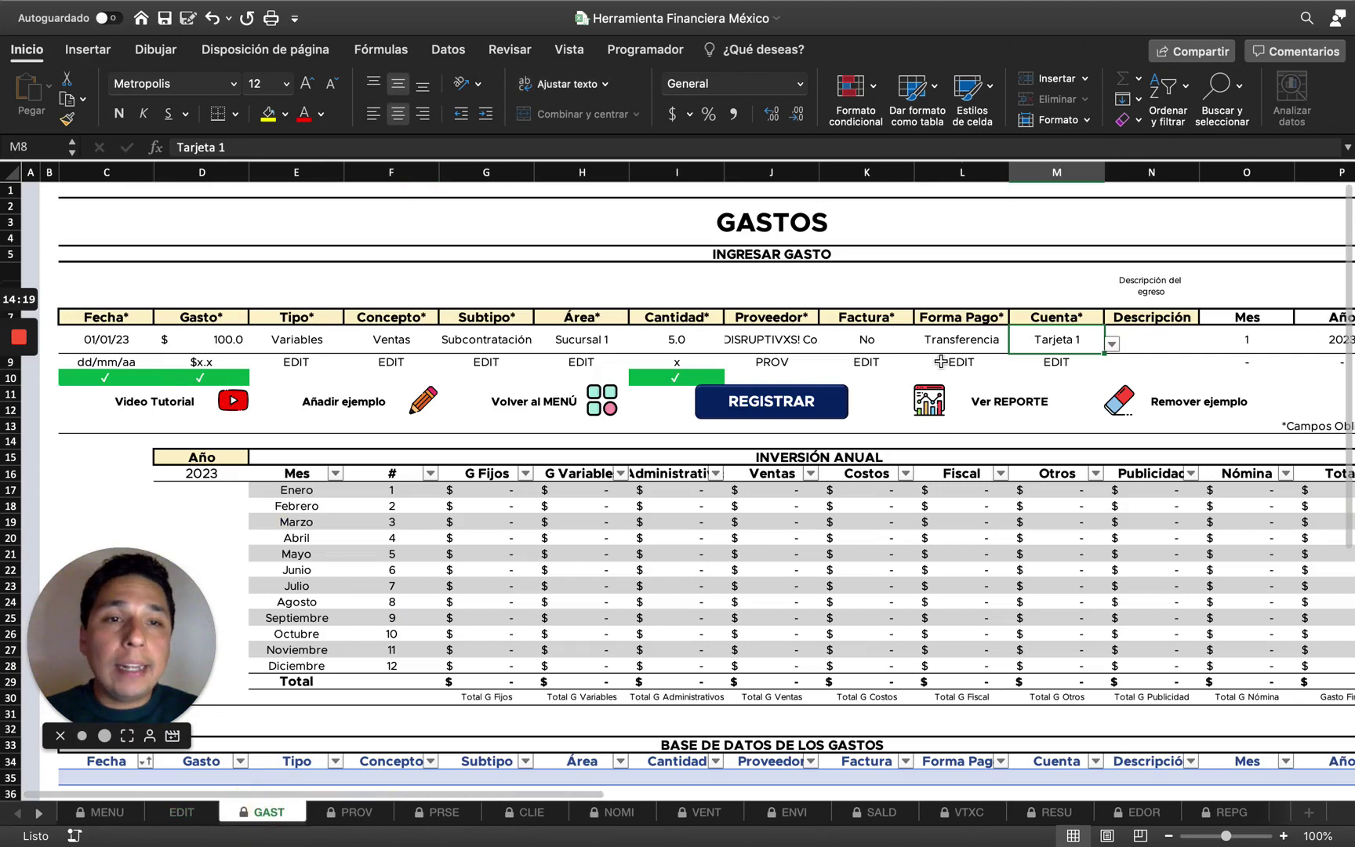
pyautogui.click(1113, 345)
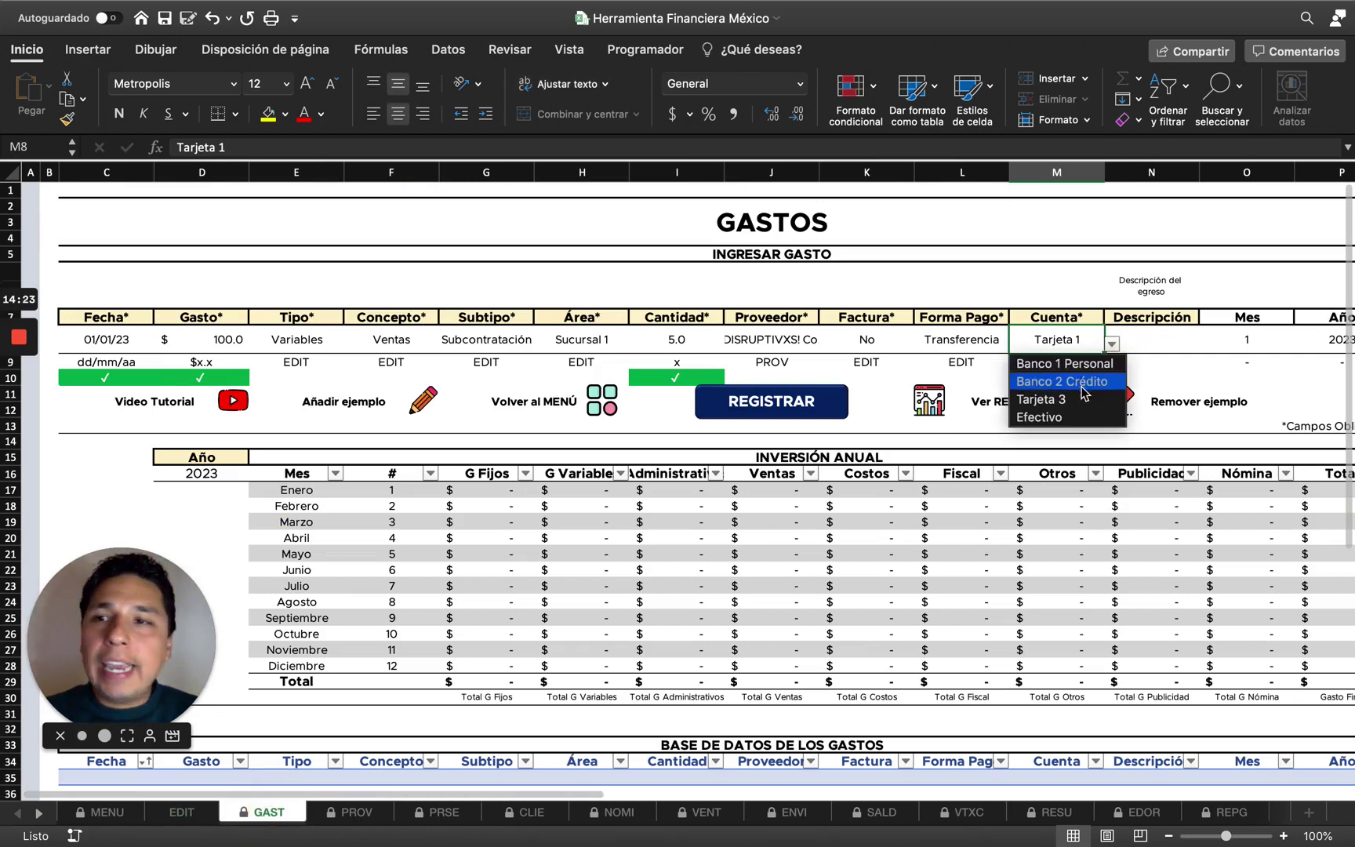
pyautogui.click(1090, 363)
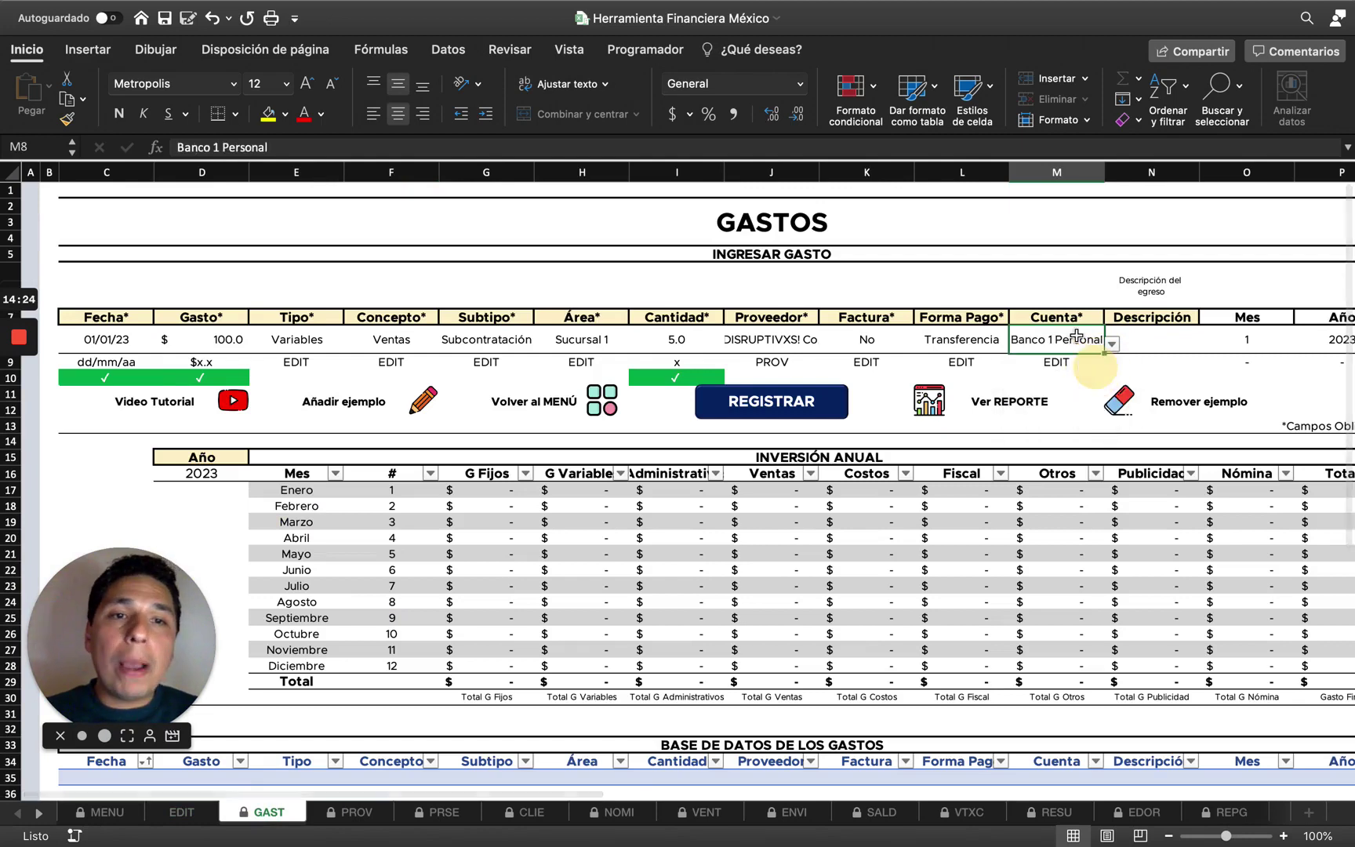
pyautogui.click(1132, 345)
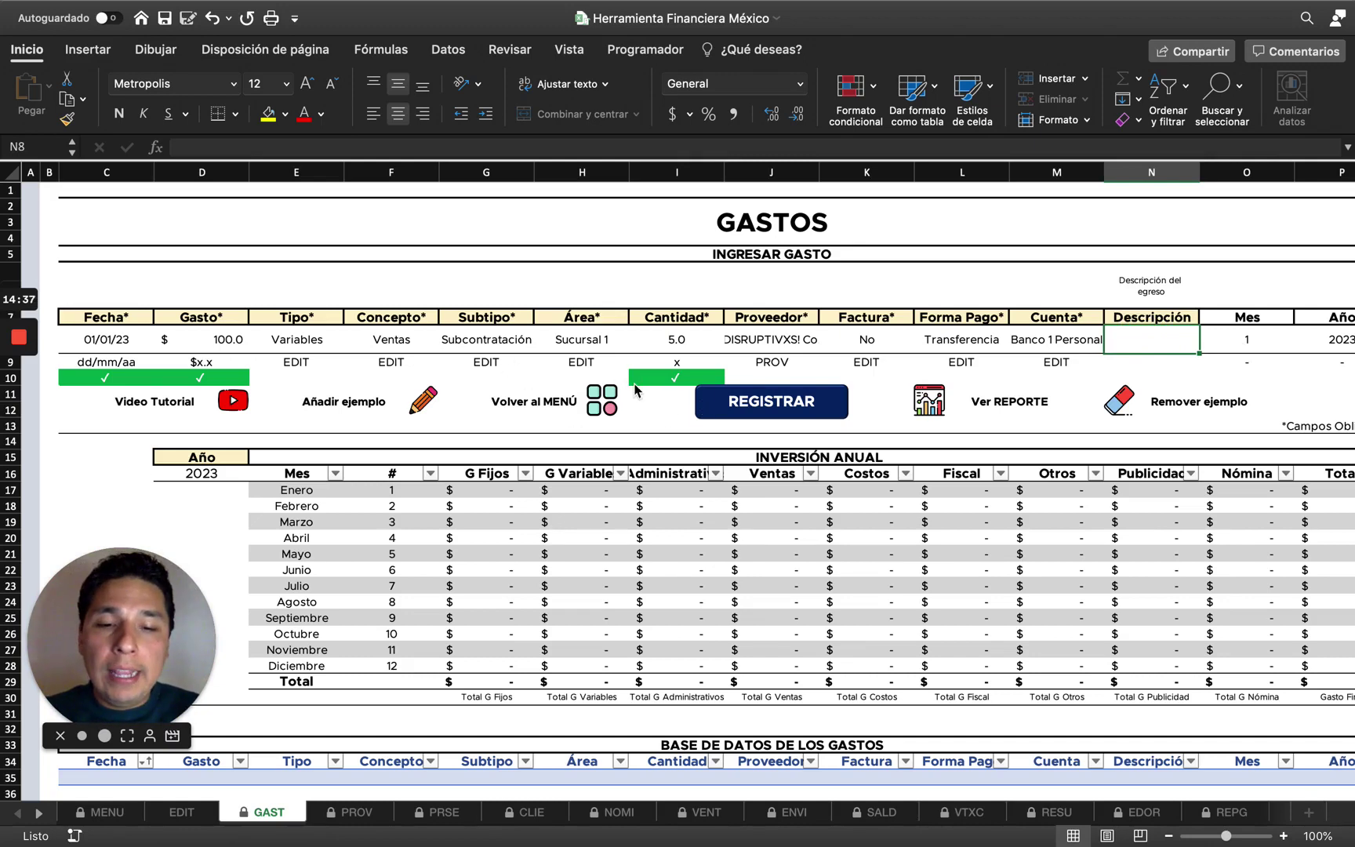
# Enter 'Pago de capacitación del equipo mes tal.' as the Descripción in N8.
pyautogui.write('Pago de cap')
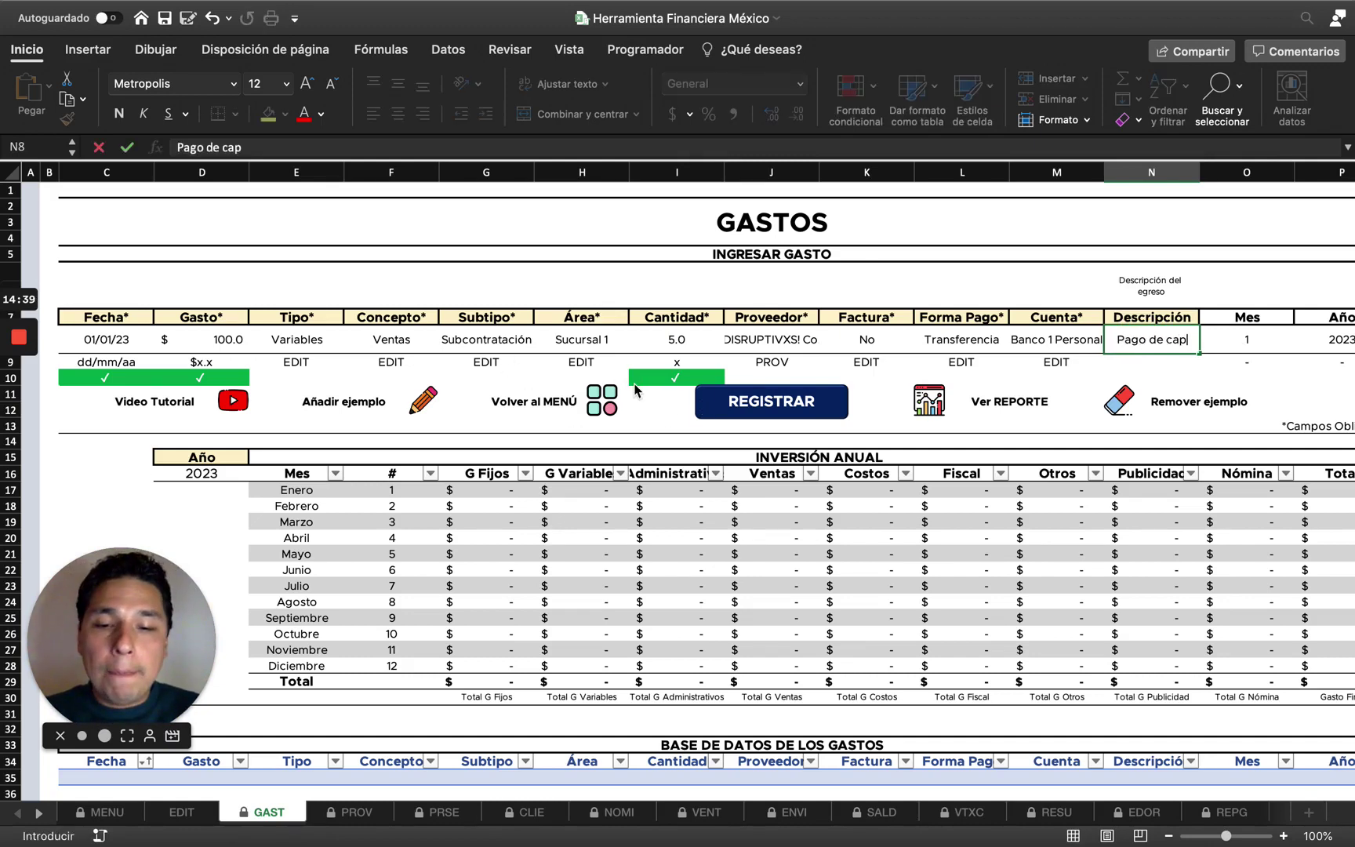
pyautogui.write('acitación del ')
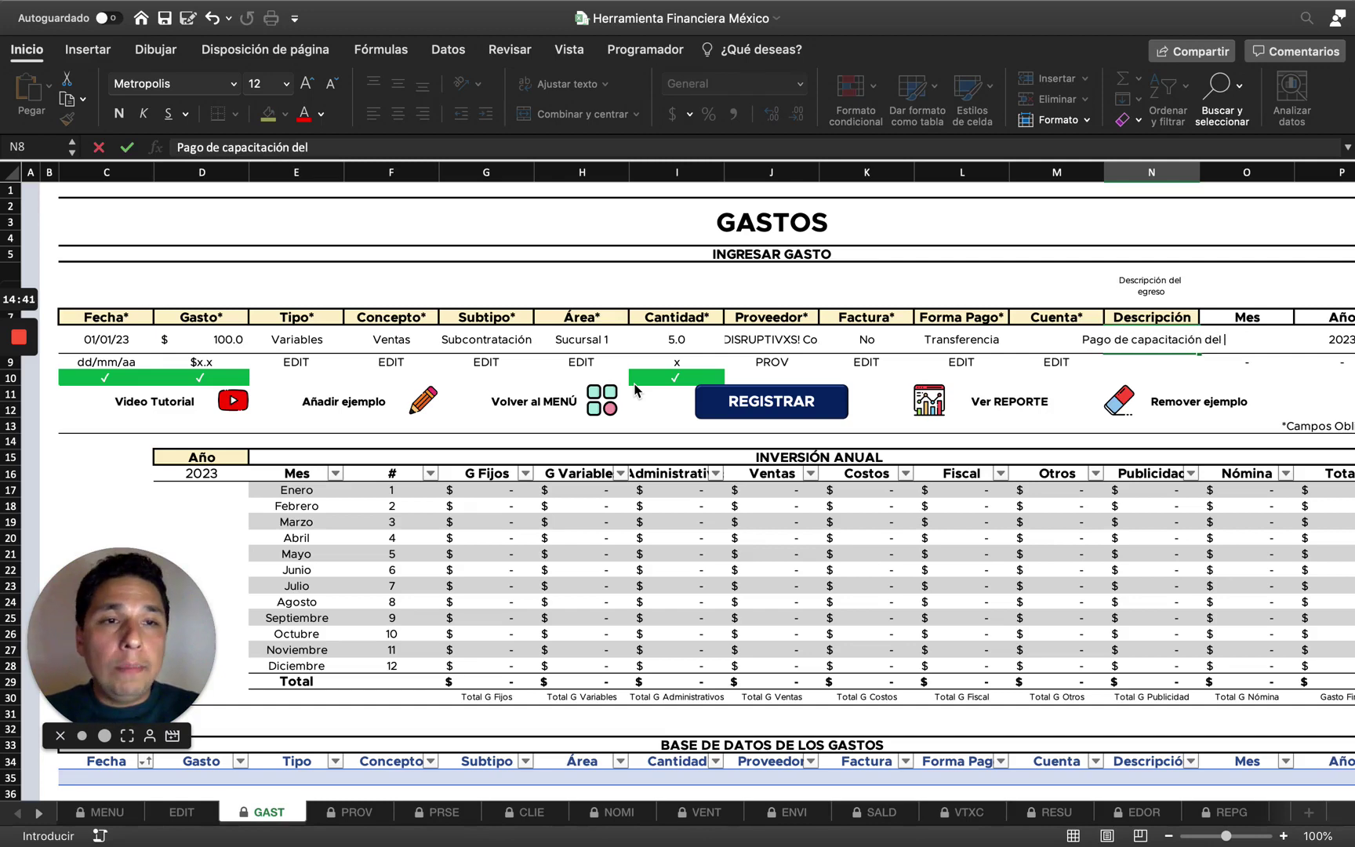
pyautogui.write('equipo mes tal.')
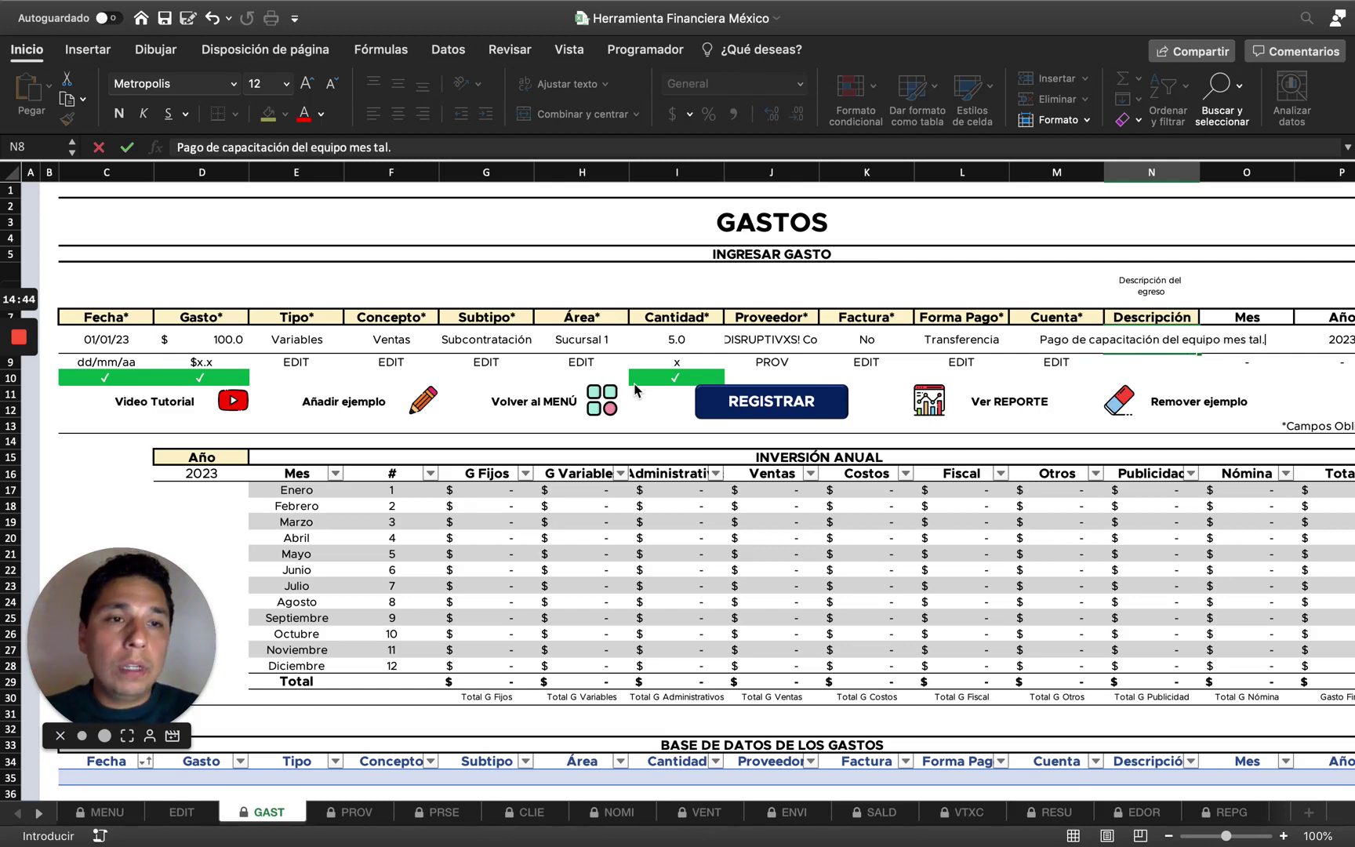
pyautogui.press('Return')
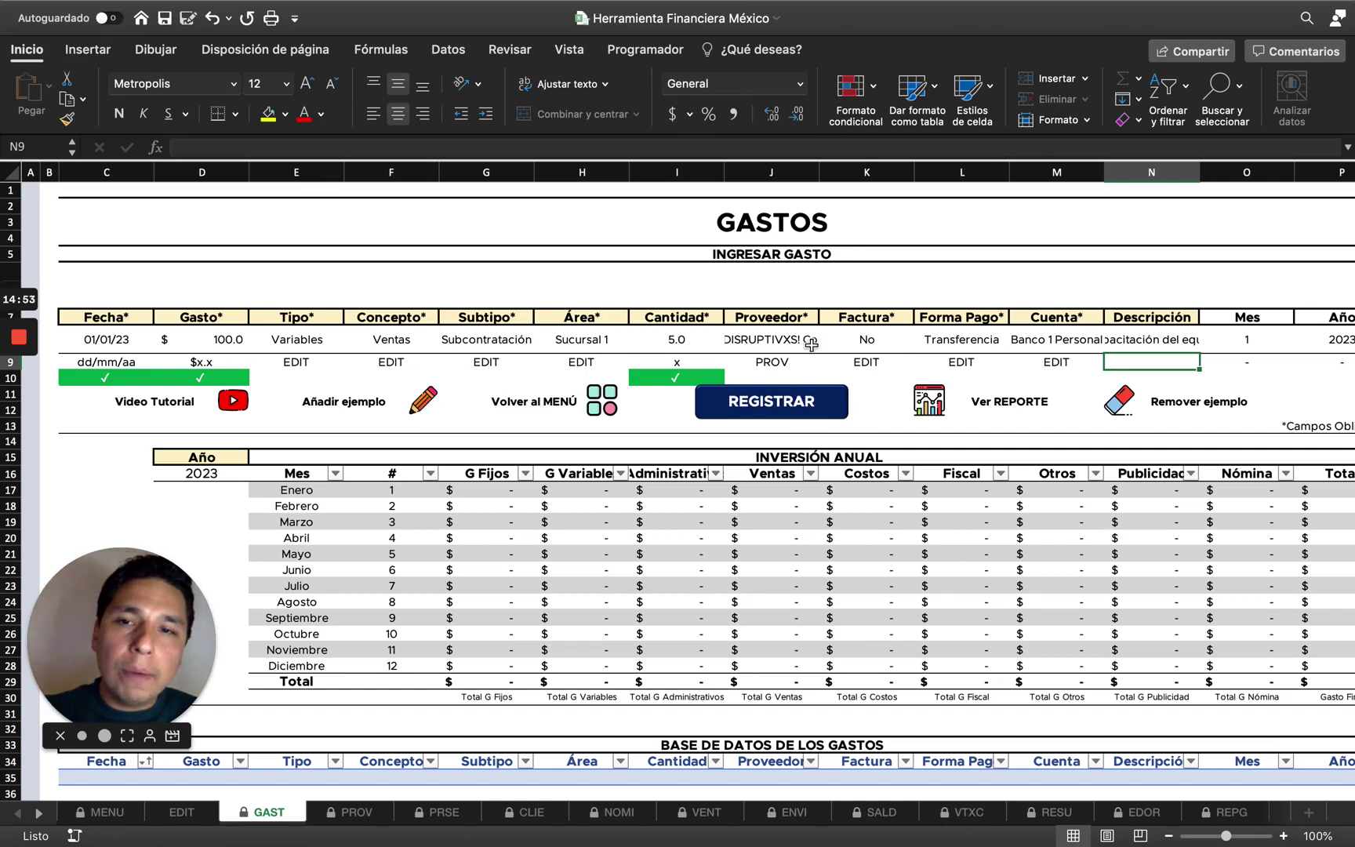
# Add, remove, then re-add the sample row to load the 02/03/23 Renta Oficina expense.
pyautogui.click(433, 413)
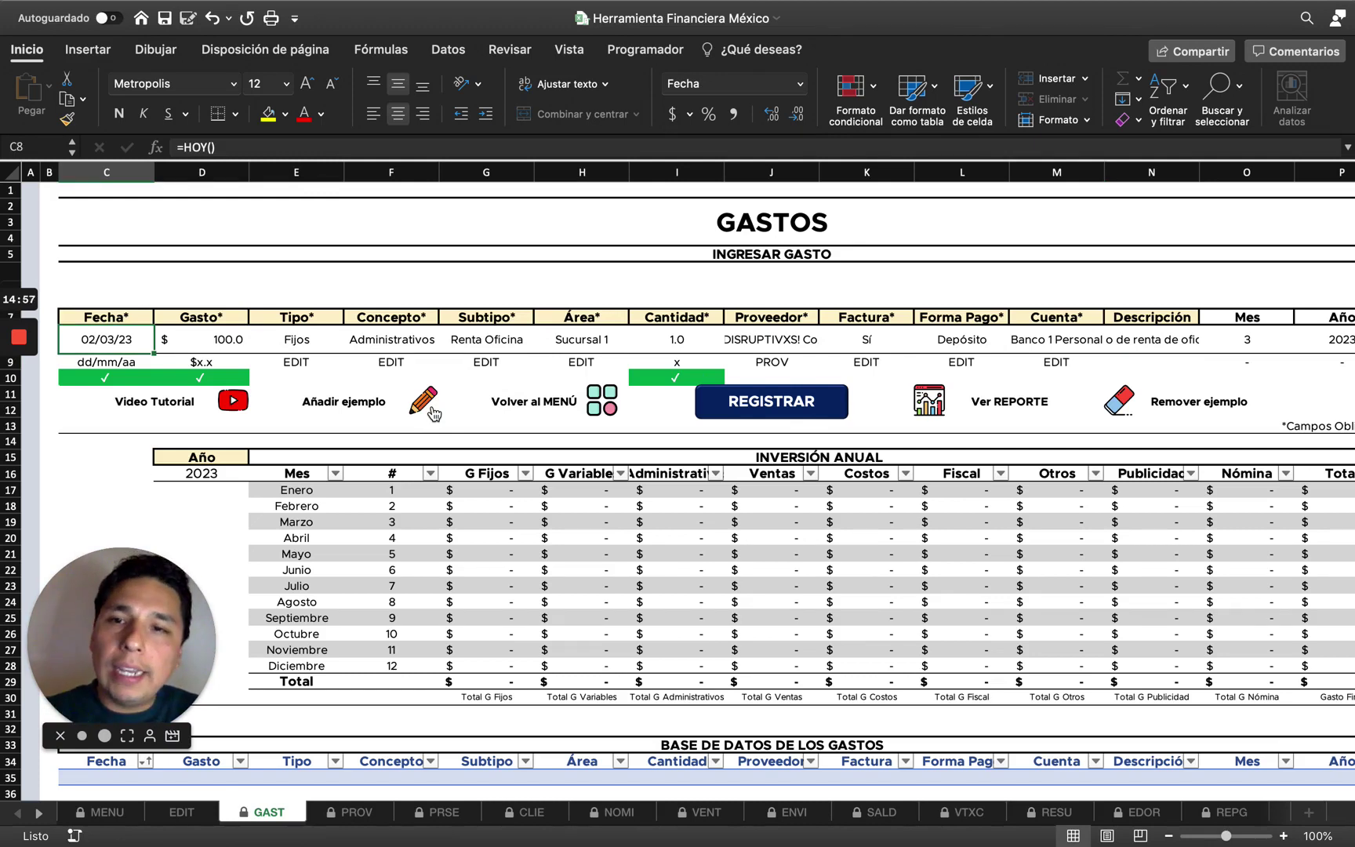
pyautogui.click(1130, 406)
pyautogui.click(430, 400)
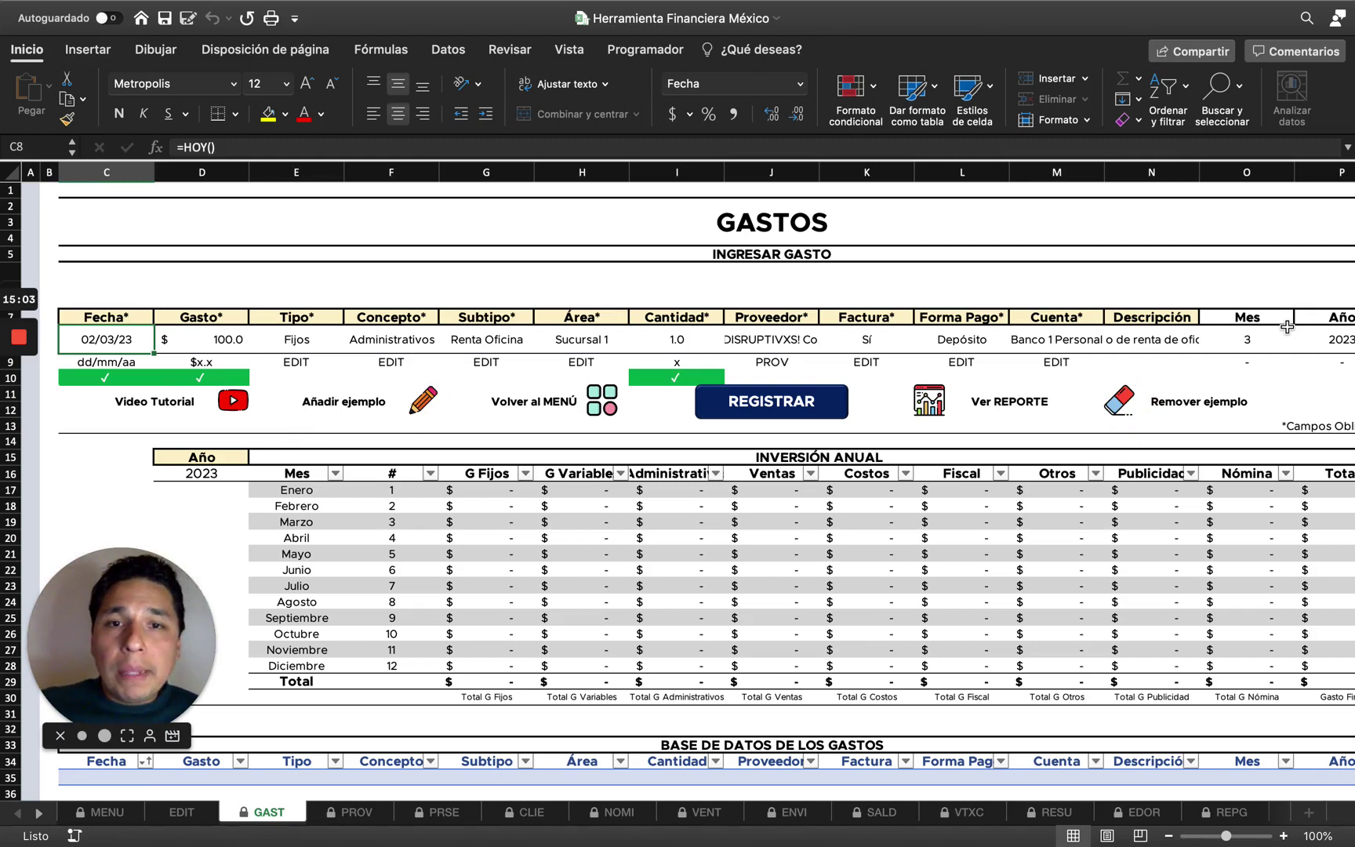
pyautogui.click(753, 412)
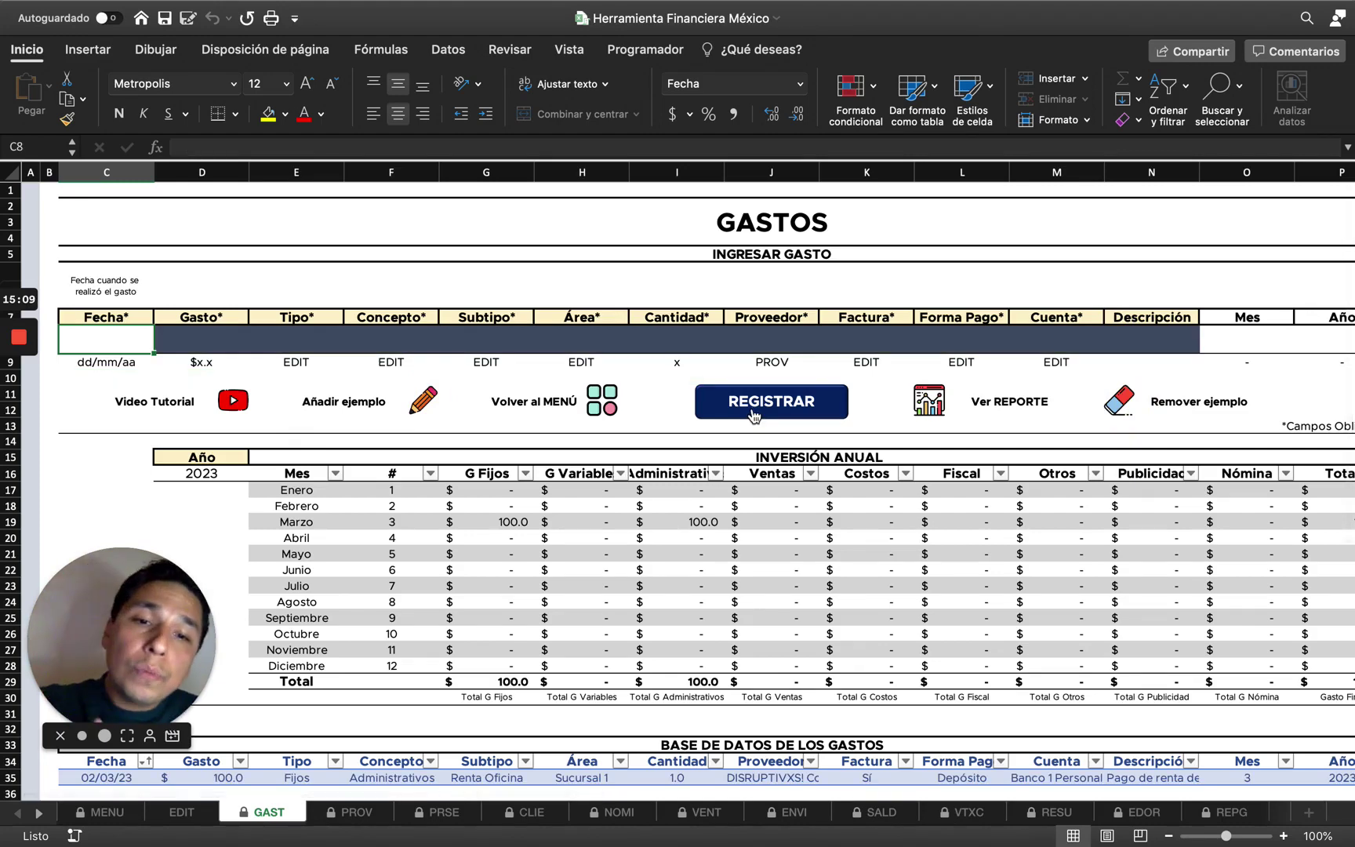
pyautogui.scroll(-6, 753, 414)
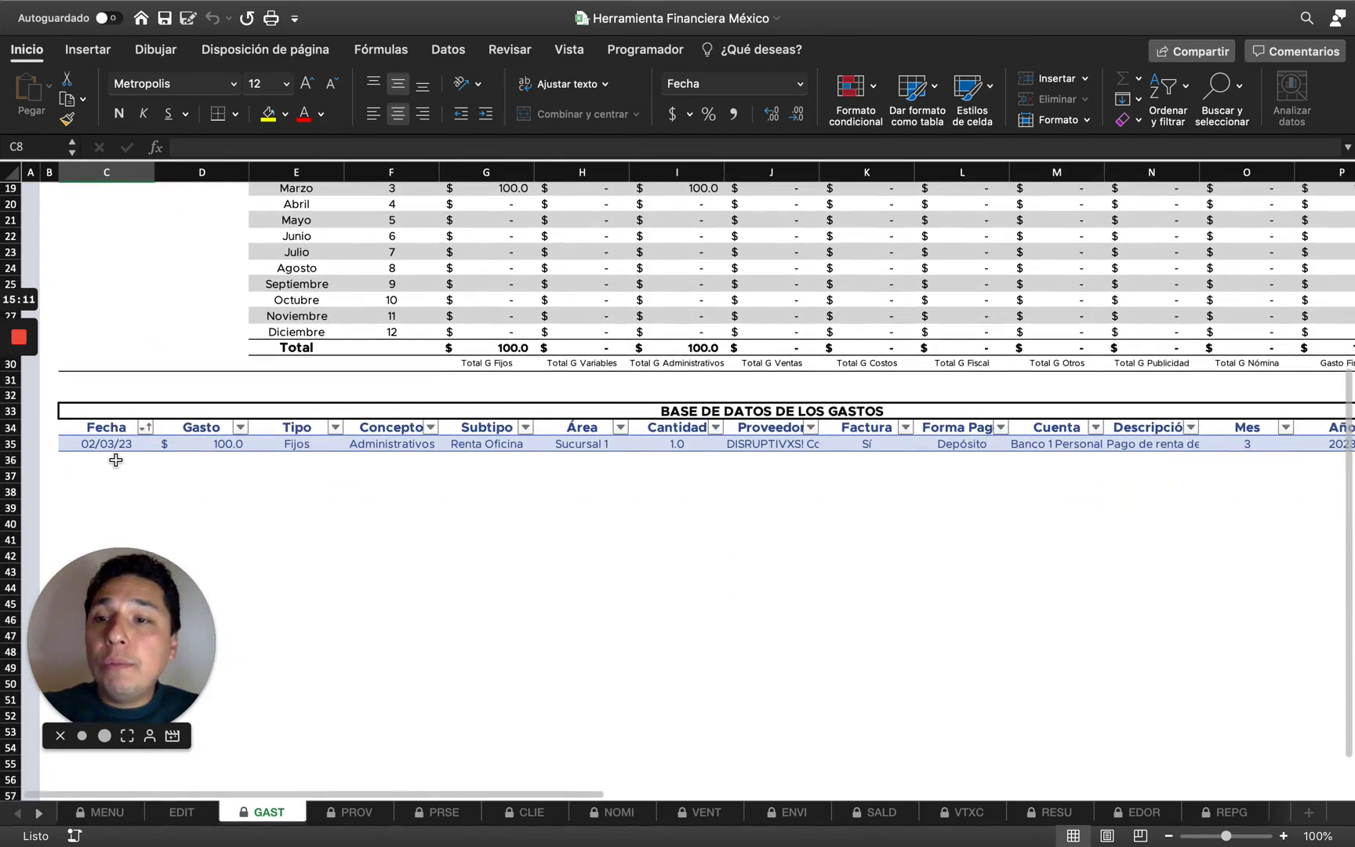
pyautogui.hscroll(5, 577, 463)
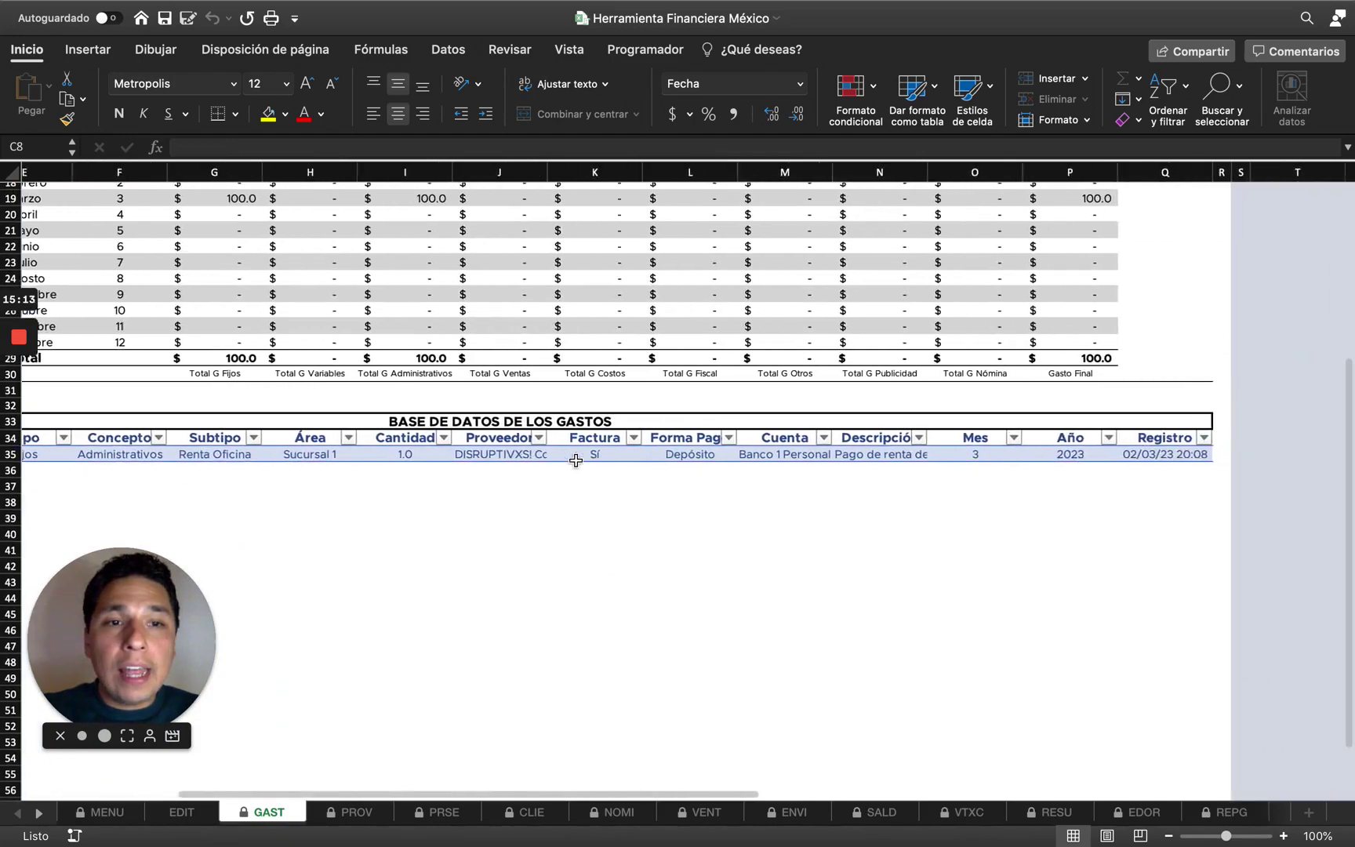
pyautogui.hscroll(-5, 687, 468)
pyautogui.scroll(8, 687, 468)
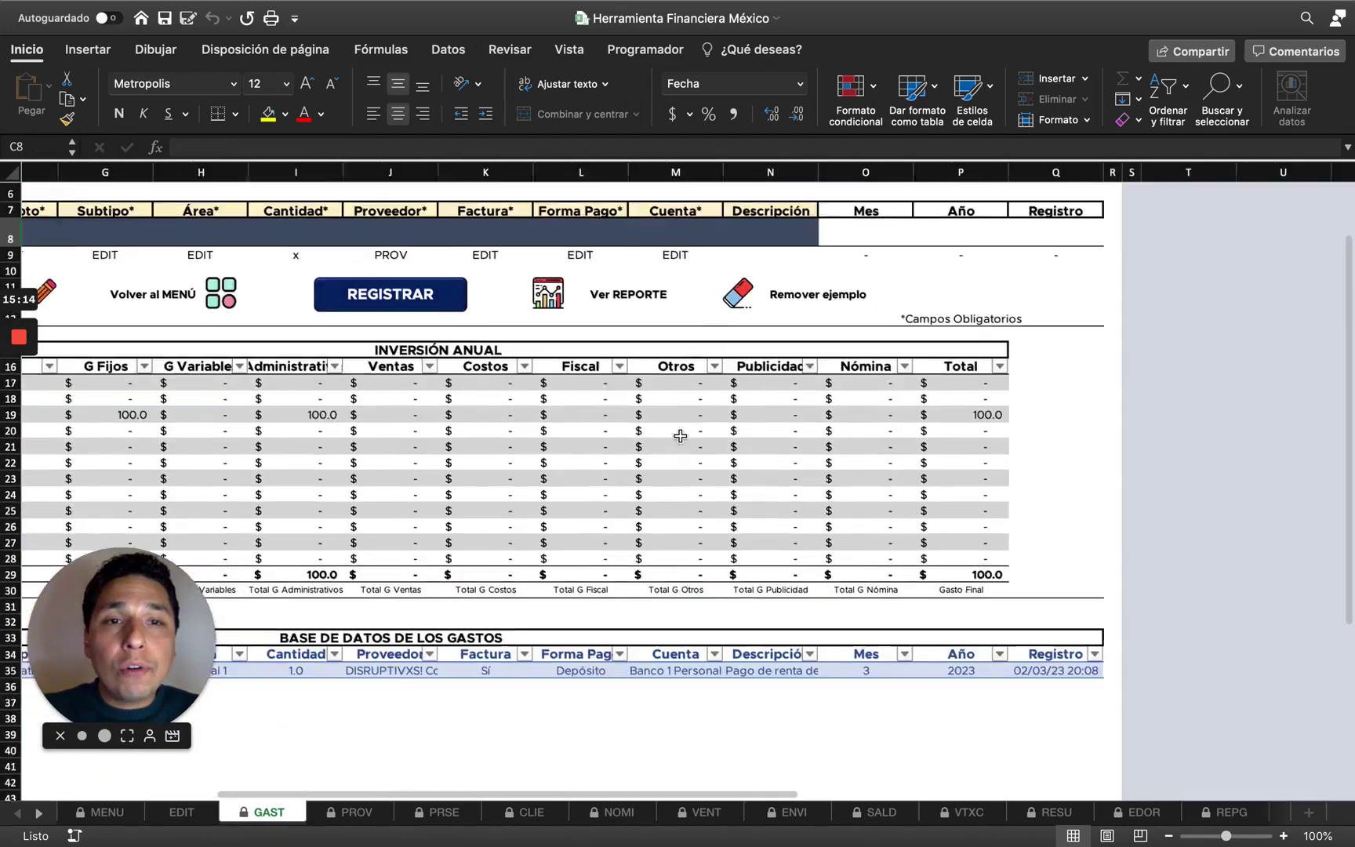
pyautogui.hscroll(2, 811, 160)
pyautogui.moveTo(749, 172); pyautogui.dragTo(952, 175)
pyautogui.click(830, 471)
pyautogui.scroll(-3, 831, 471)
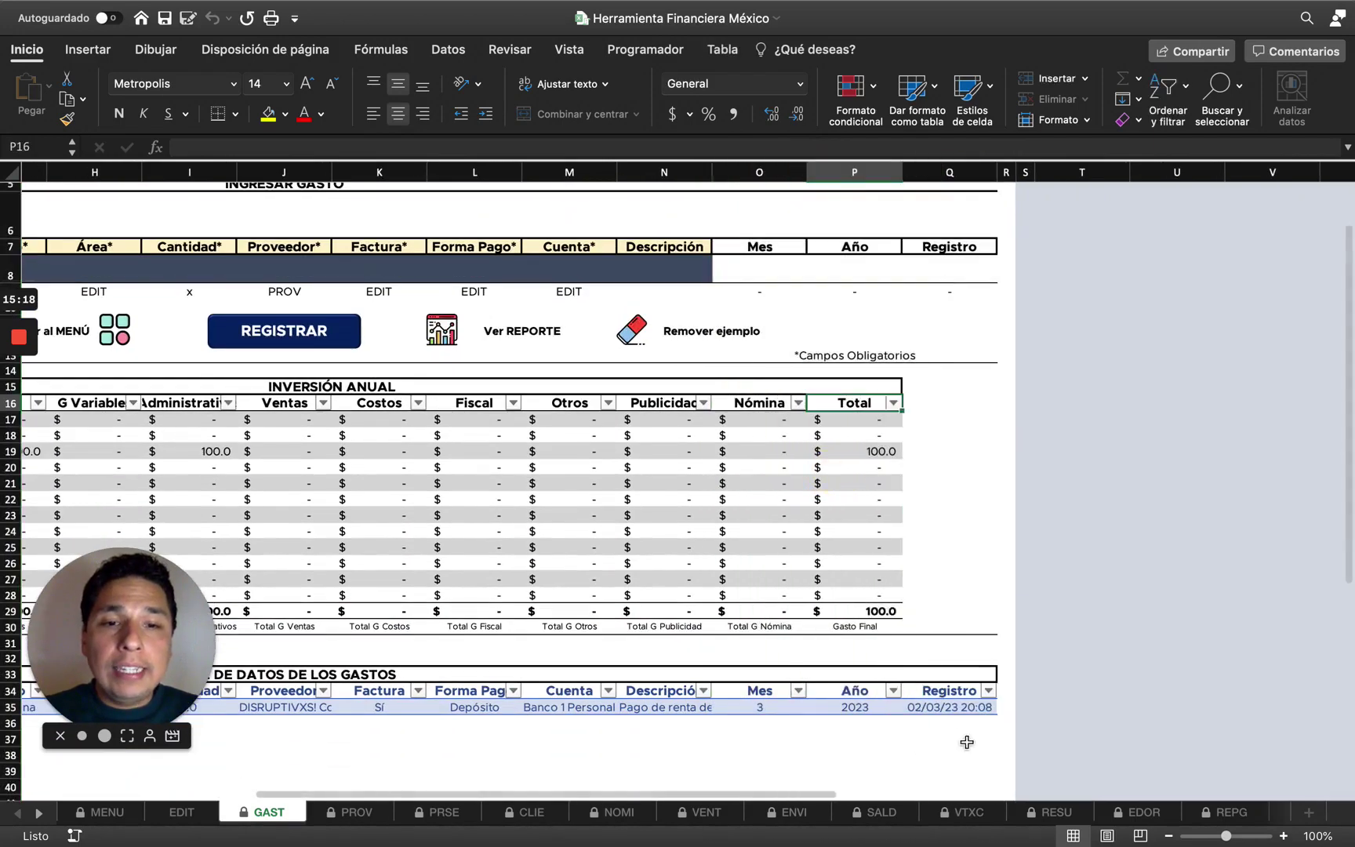
pyautogui.hscroll(-6, 760, 443)
pyautogui.scroll(2, 759, 443)
pyautogui.scroll(-2, 760, 443)
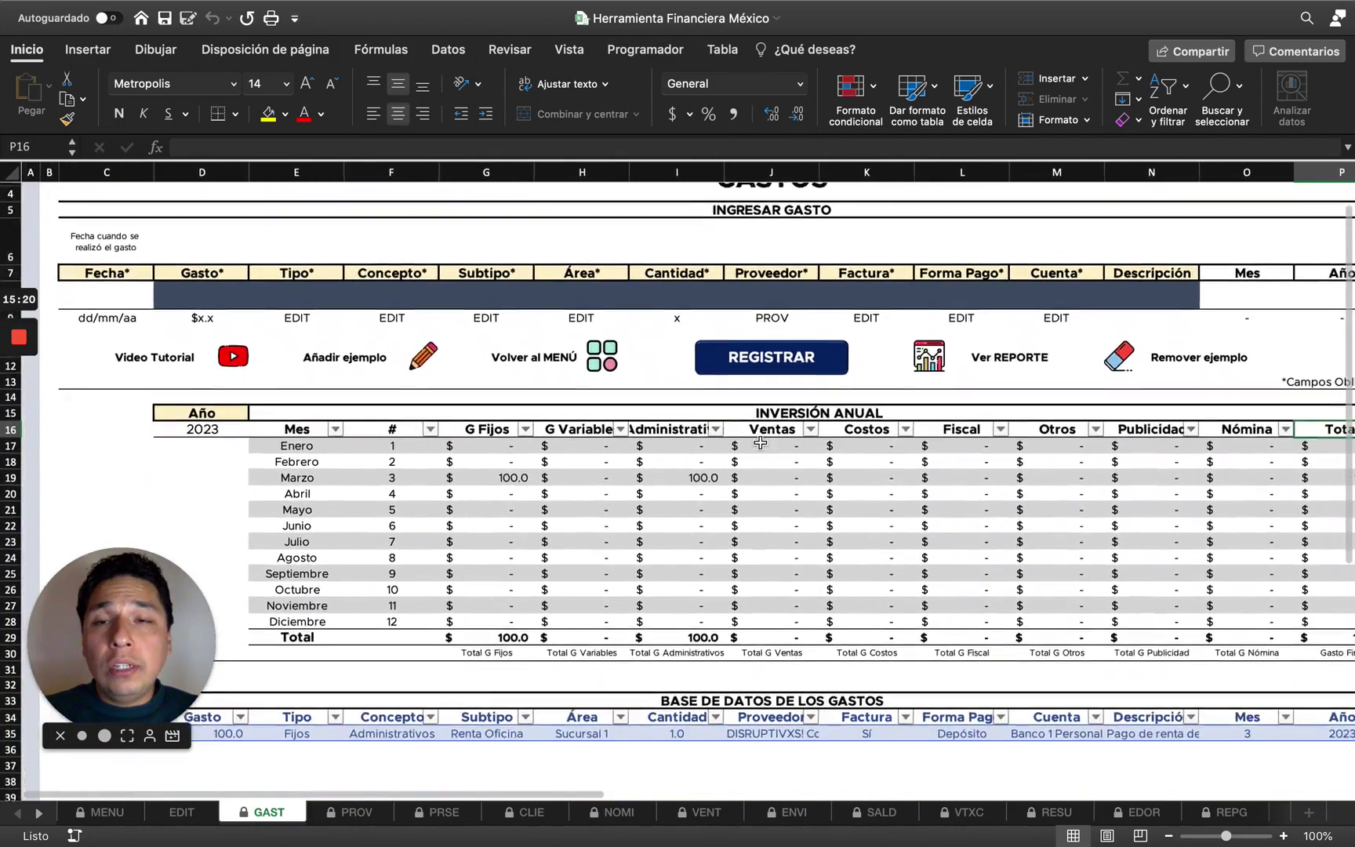
pyautogui.hscroll(1, 760, 443)
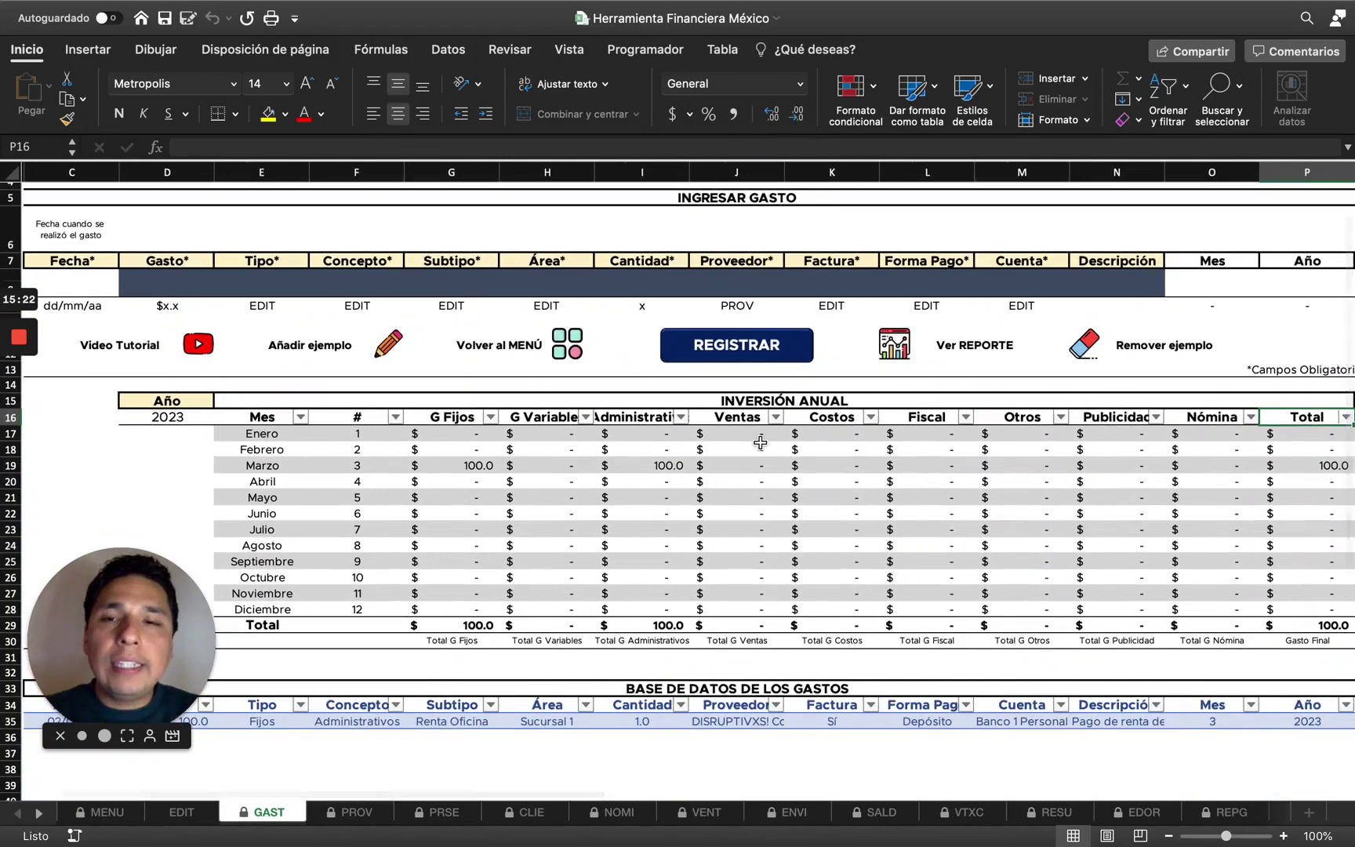
pyautogui.hscroll(5, 758, 443)
pyautogui.click(1051, 172)
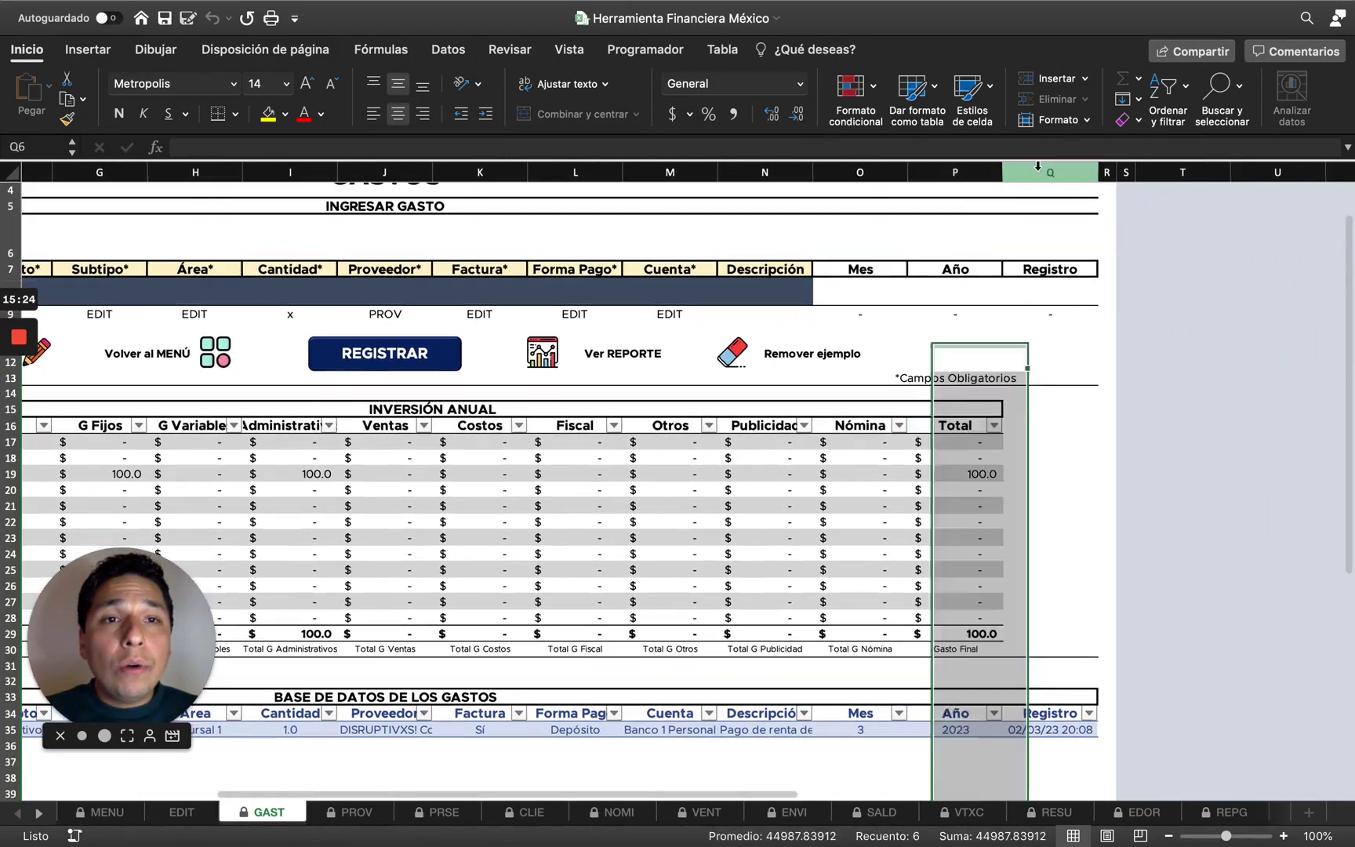
pyautogui.click(1040, 731)
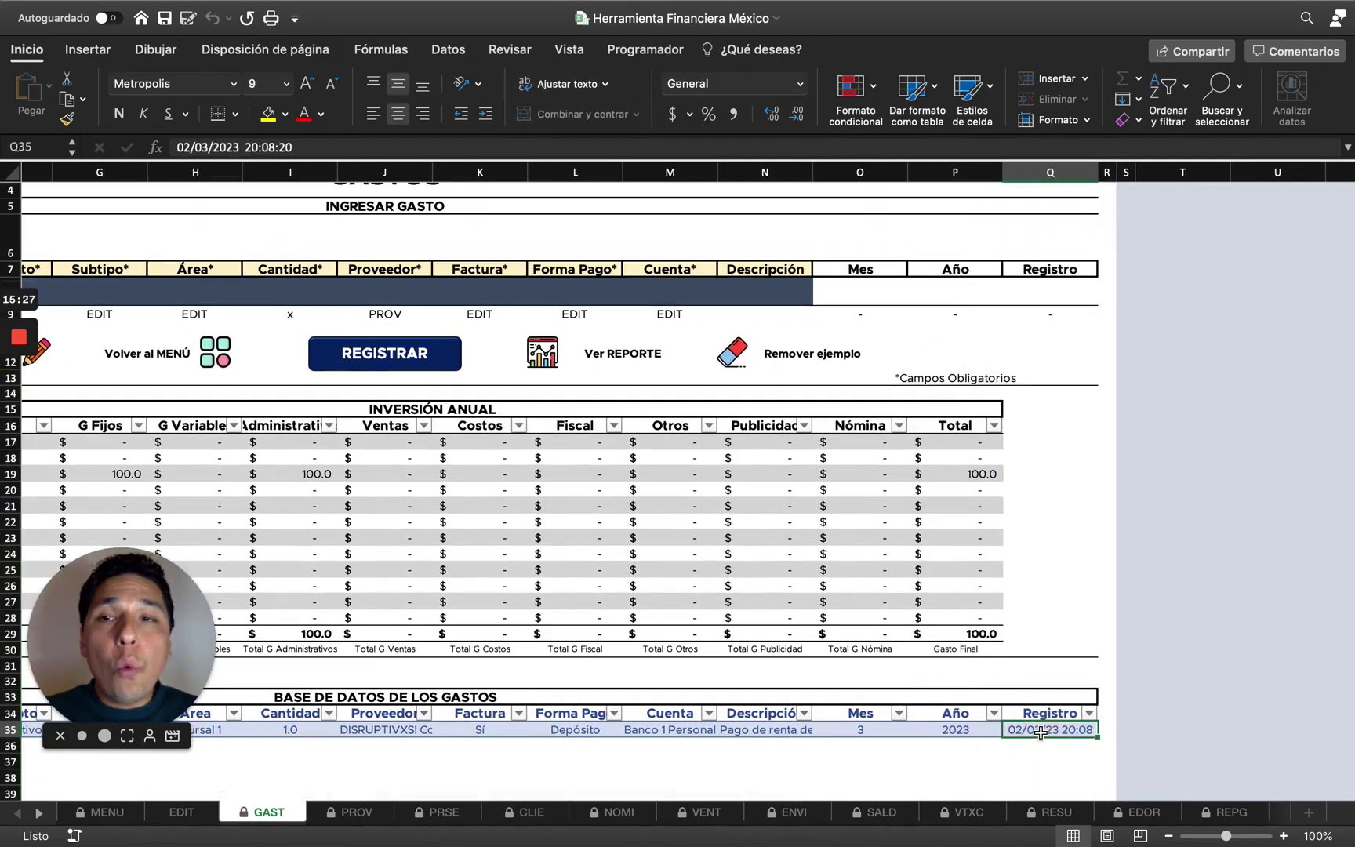
pyautogui.press('Left')
pyautogui.press('Right')
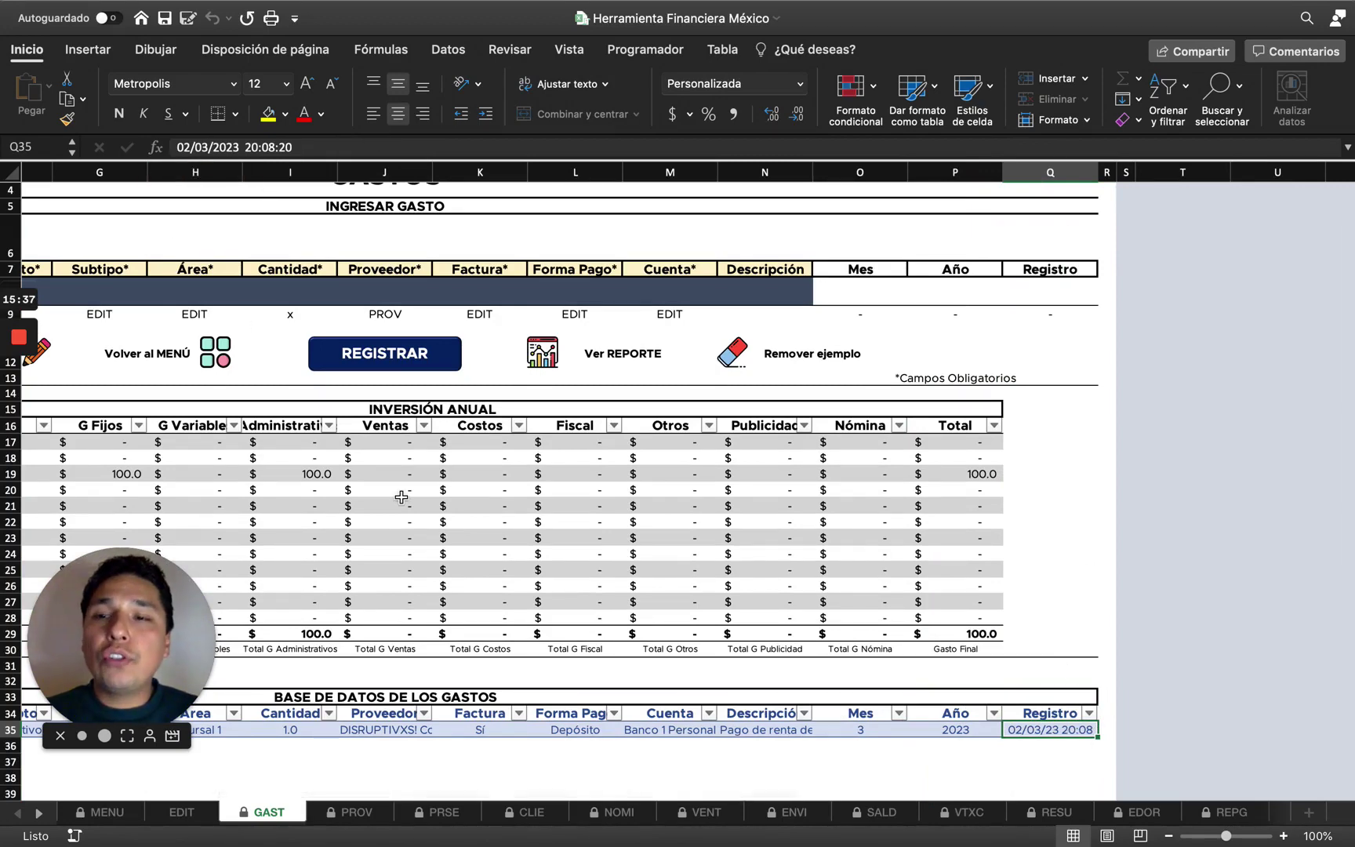
pyautogui.hscroll(-5, 401, 496)
pyautogui.scroll(-1, 402, 496)
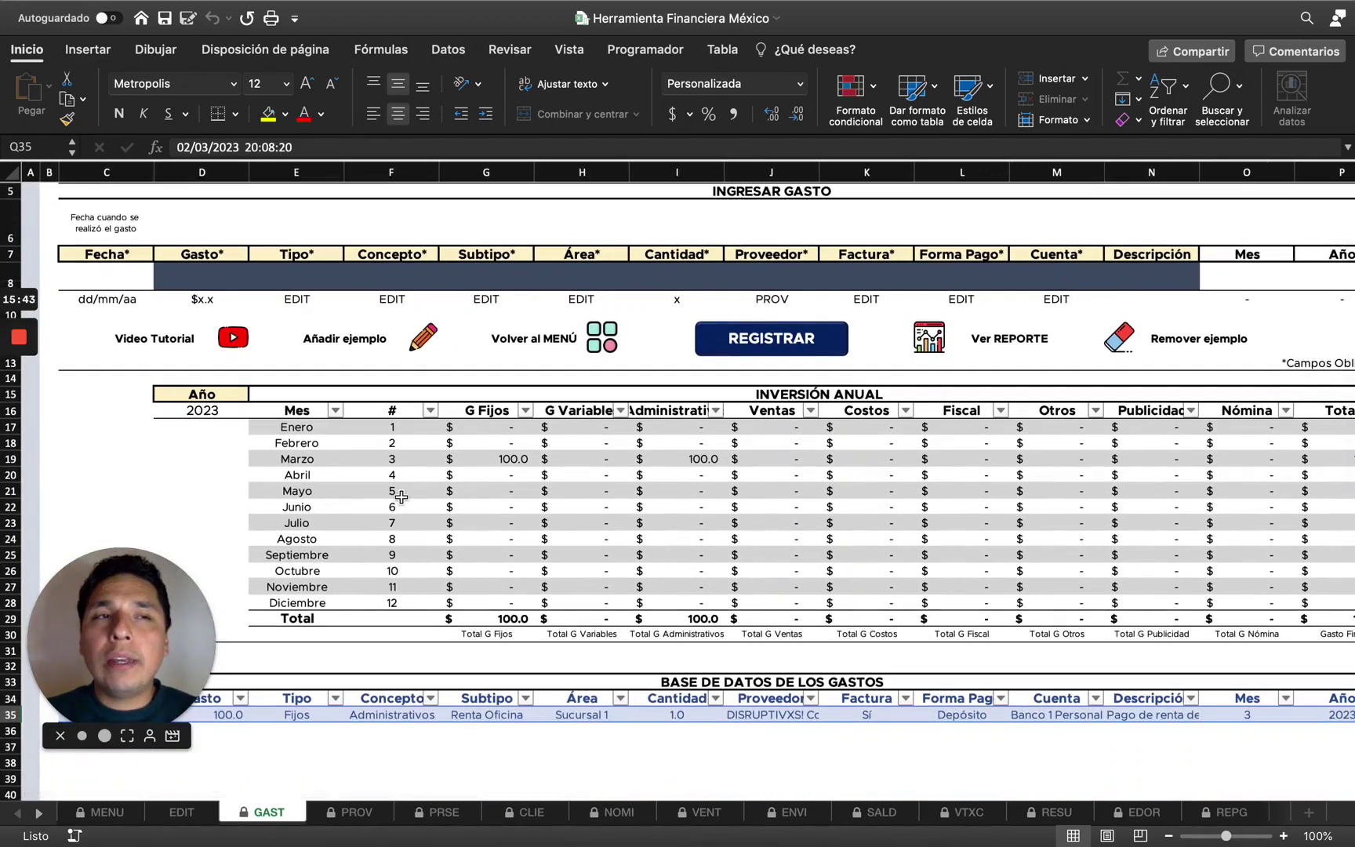
pyautogui.scroll(-3, 892, 594)
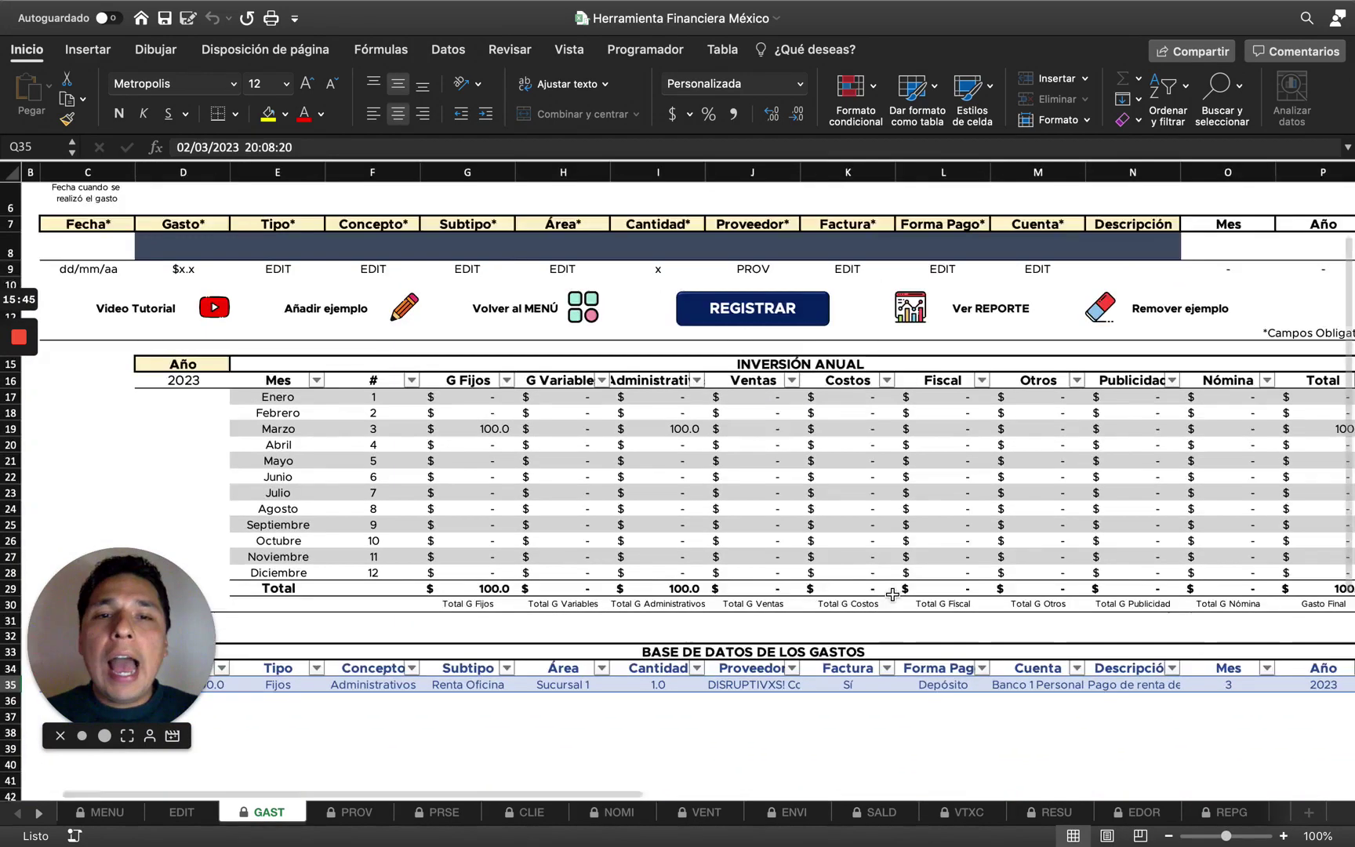
pyautogui.hscroll(5, 893, 595)
pyautogui.hscroll(1, 893, 594)
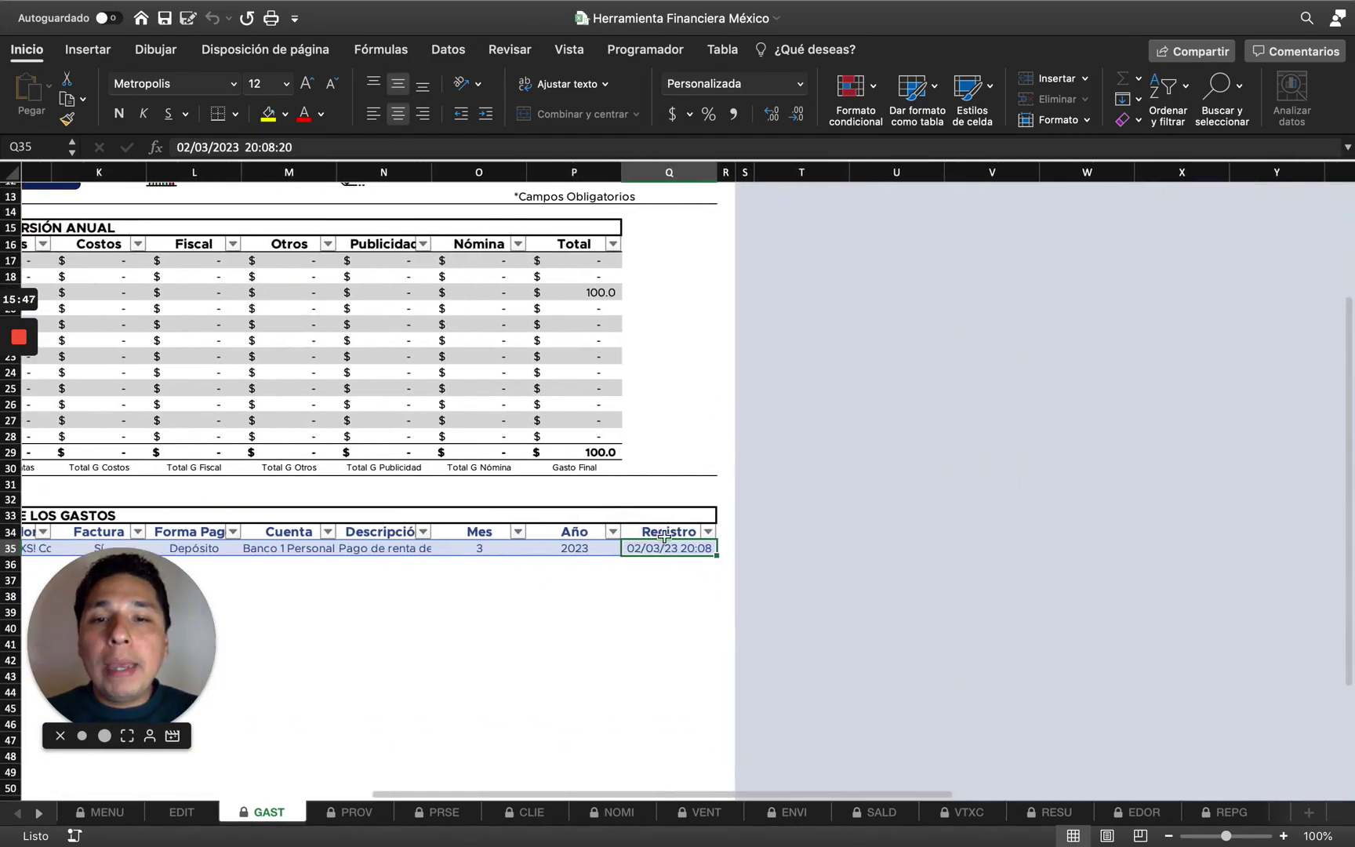
pyautogui.hscroll(-10, 637, 469)
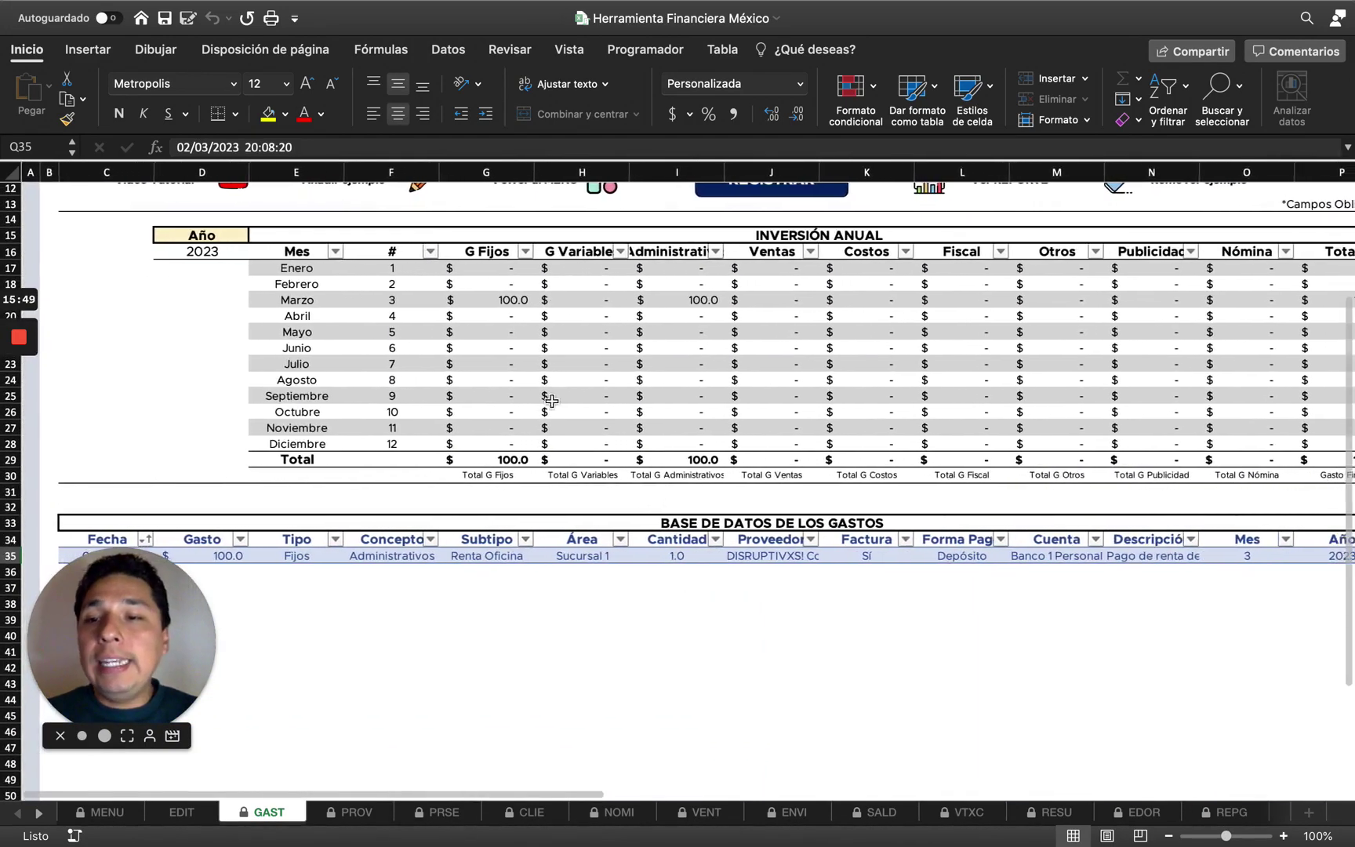
pyautogui.scroll(-2, 552, 401)
pyautogui.scroll(-1, 552, 400)
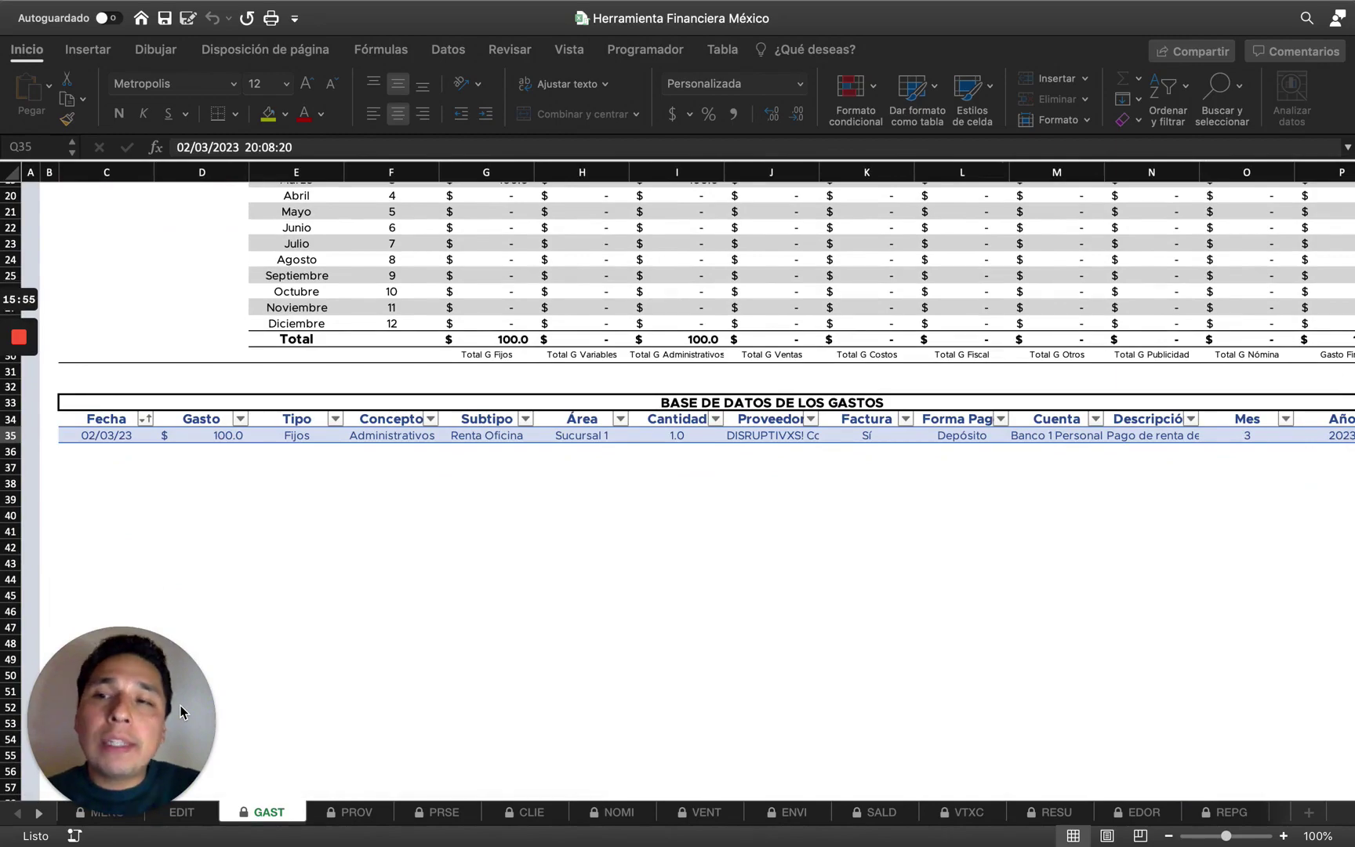
pyautogui.scroll(8, 273, 586)
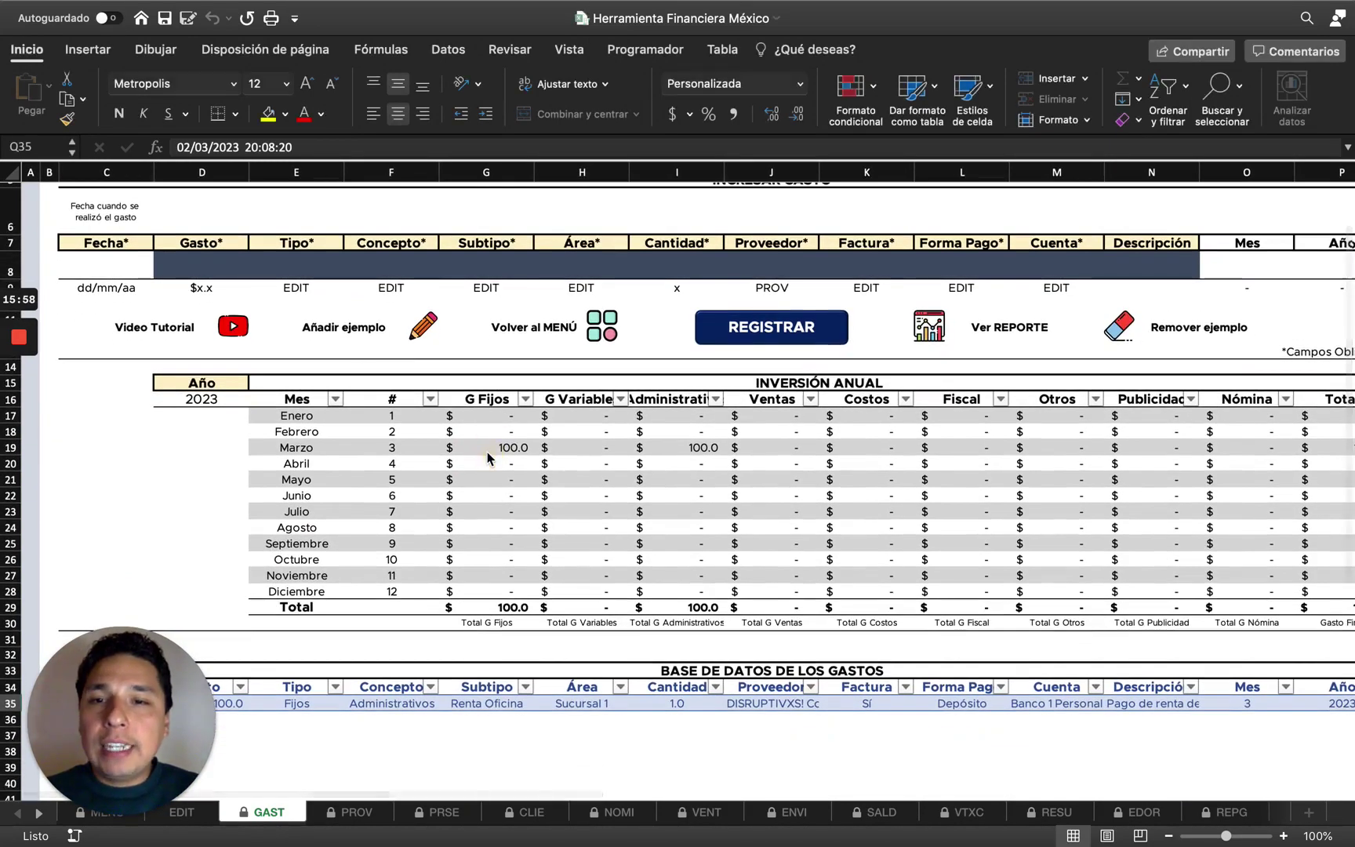
pyautogui.scroll(-2, 487, 458)
# Check the expense's Fijos/Administrativos type against March's 100.0 totals in the annual table.
pyautogui.click(295, 658)
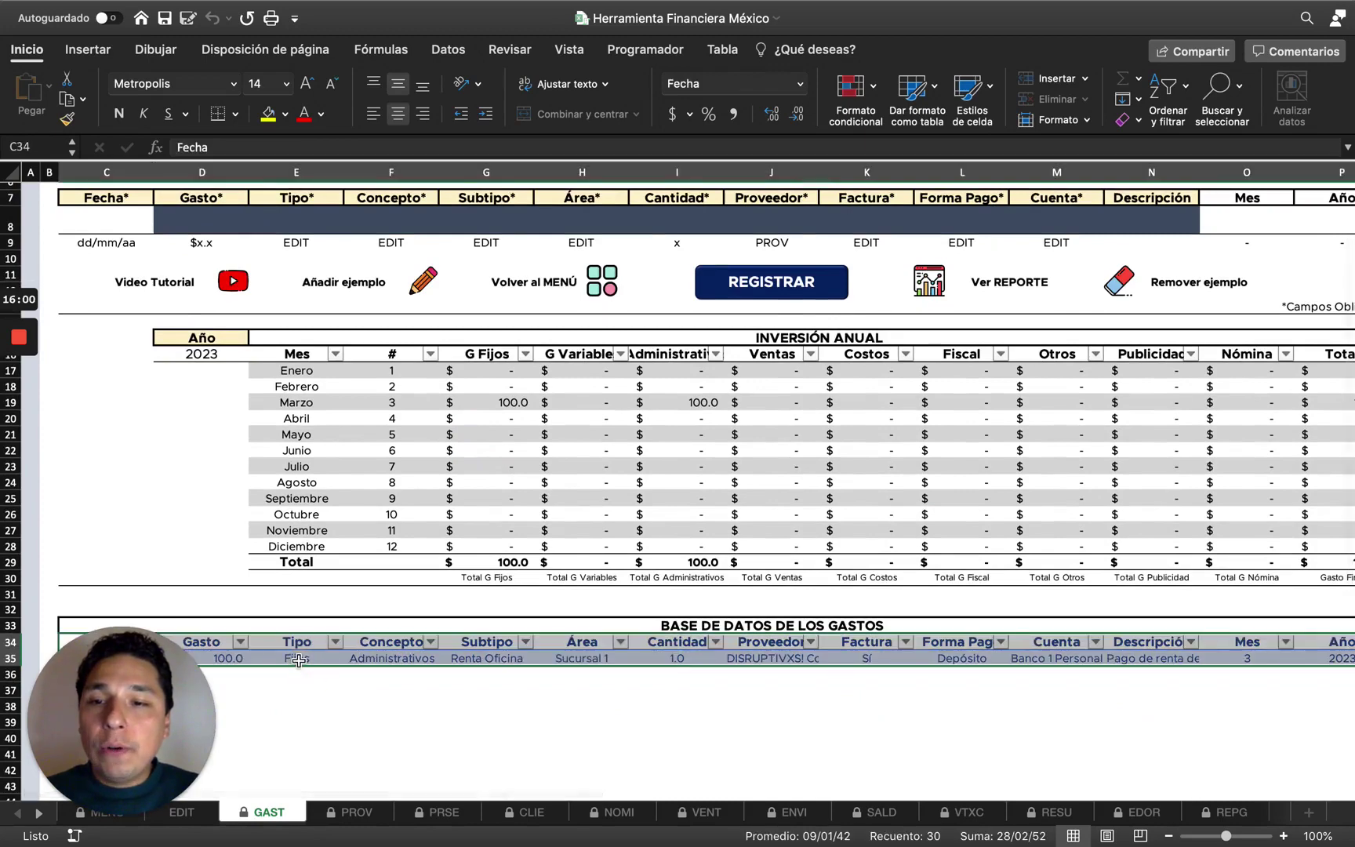
pyautogui.keyDown('super'); pyautogui.click(379, 654); pyautogui.keyUp('super')
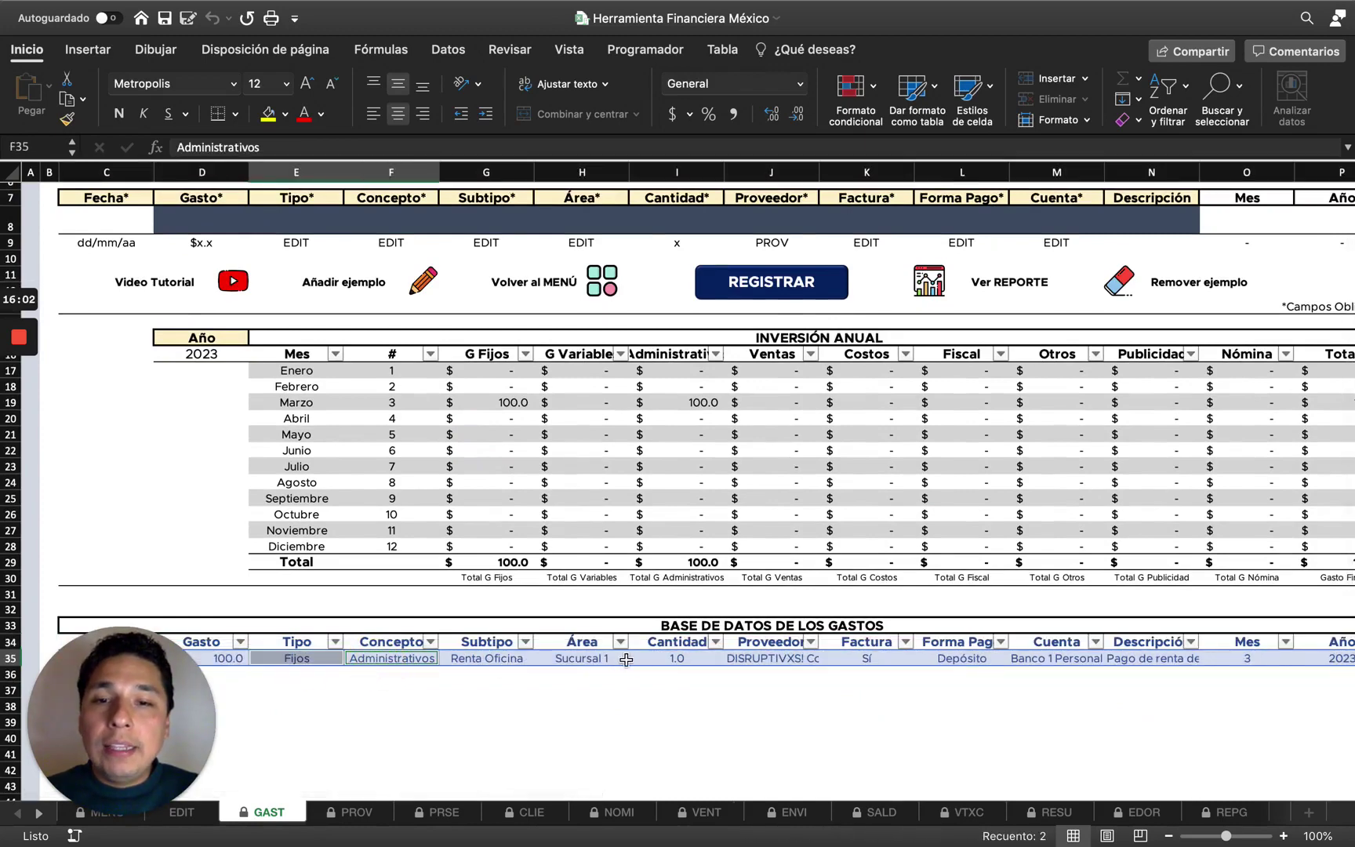
pyautogui.hscroll(-1, 446, 520)
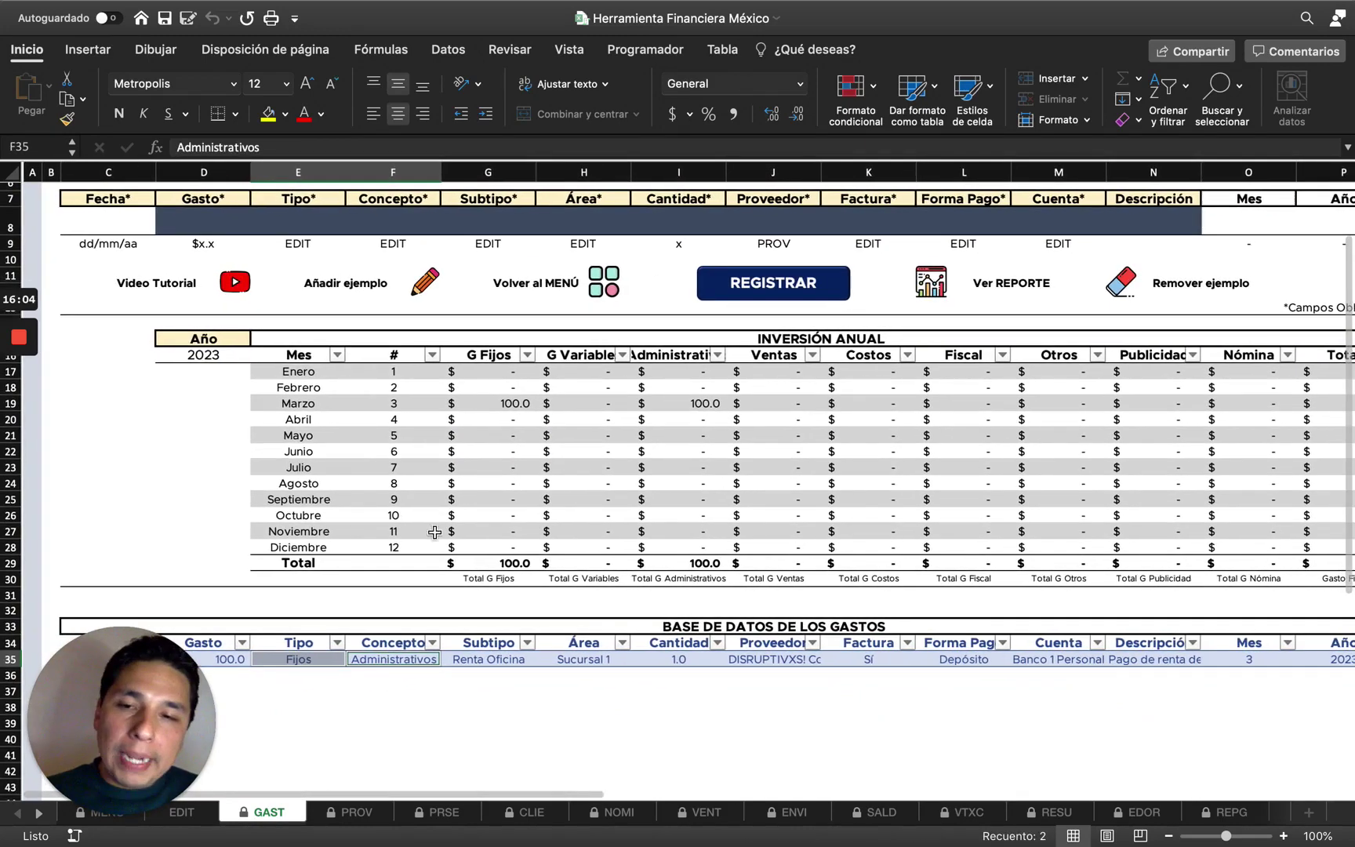
pyautogui.click(515, 406)
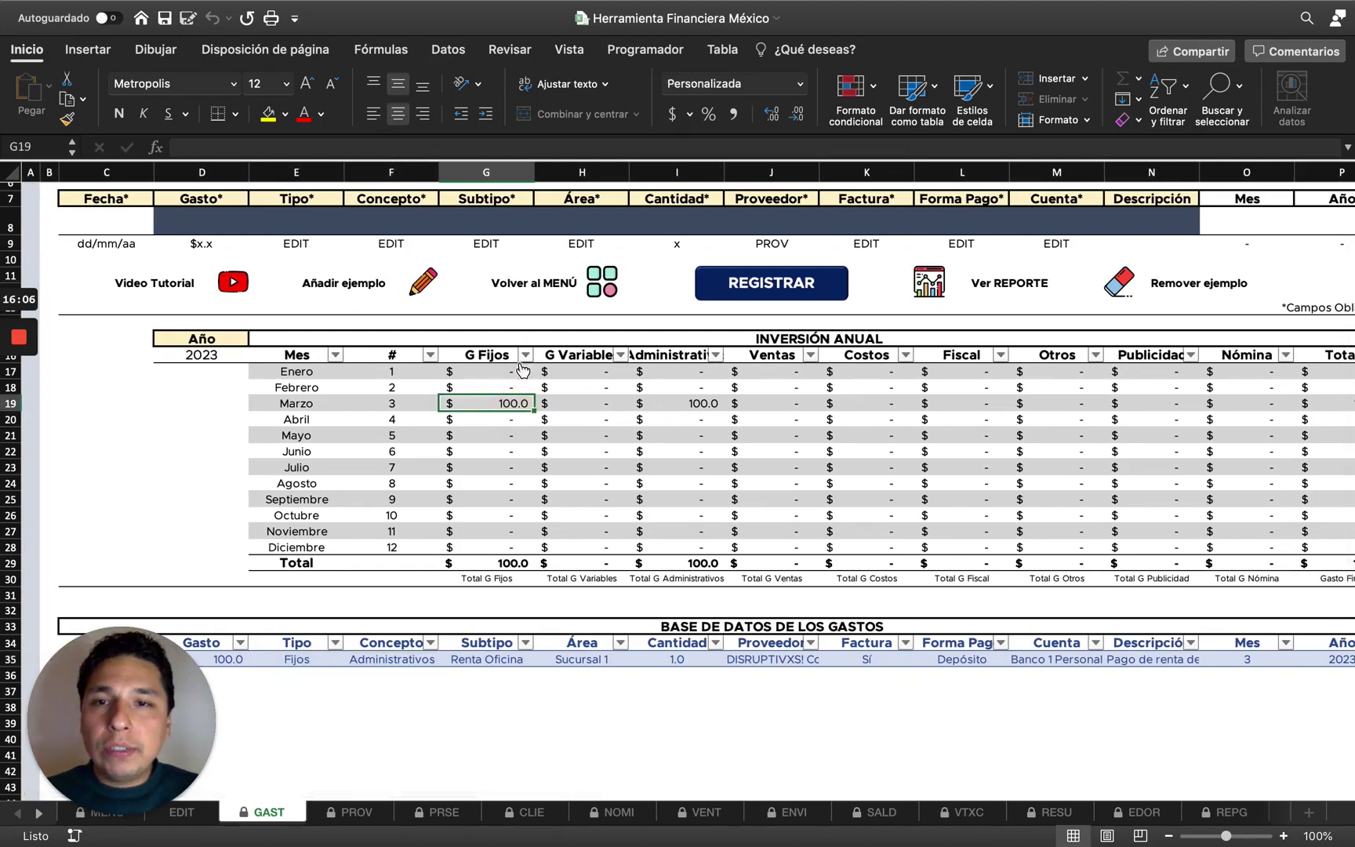
pyautogui.keyDown('super'); pyautogui.click(713, 405); pyautogui.keyUp('super')
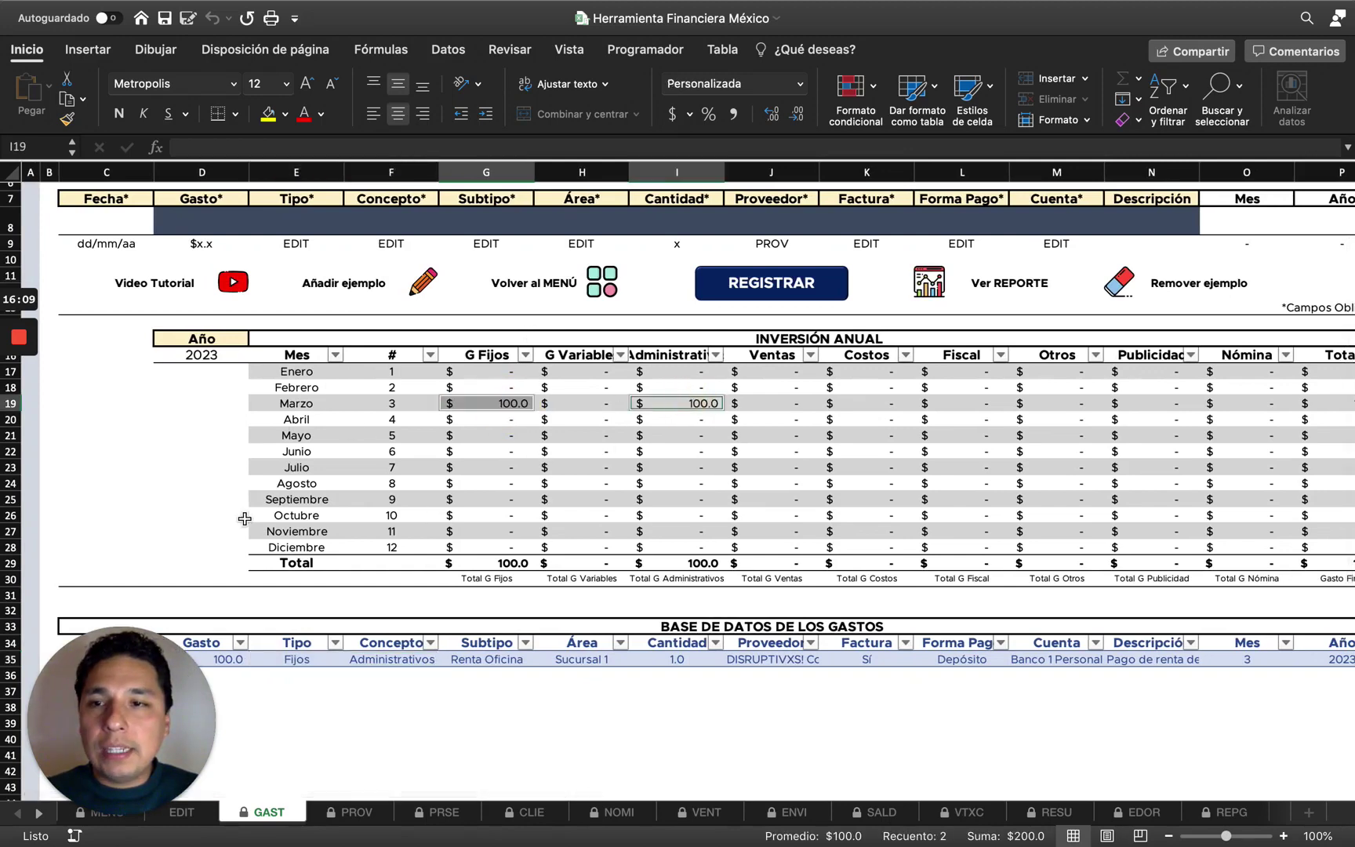
pyautogui.scroll(-3, 245, 518)
# Change the registered expense's date to 02/03/2022.
pyautogui.click(107, 554)
pyautogui.click(256, 149)
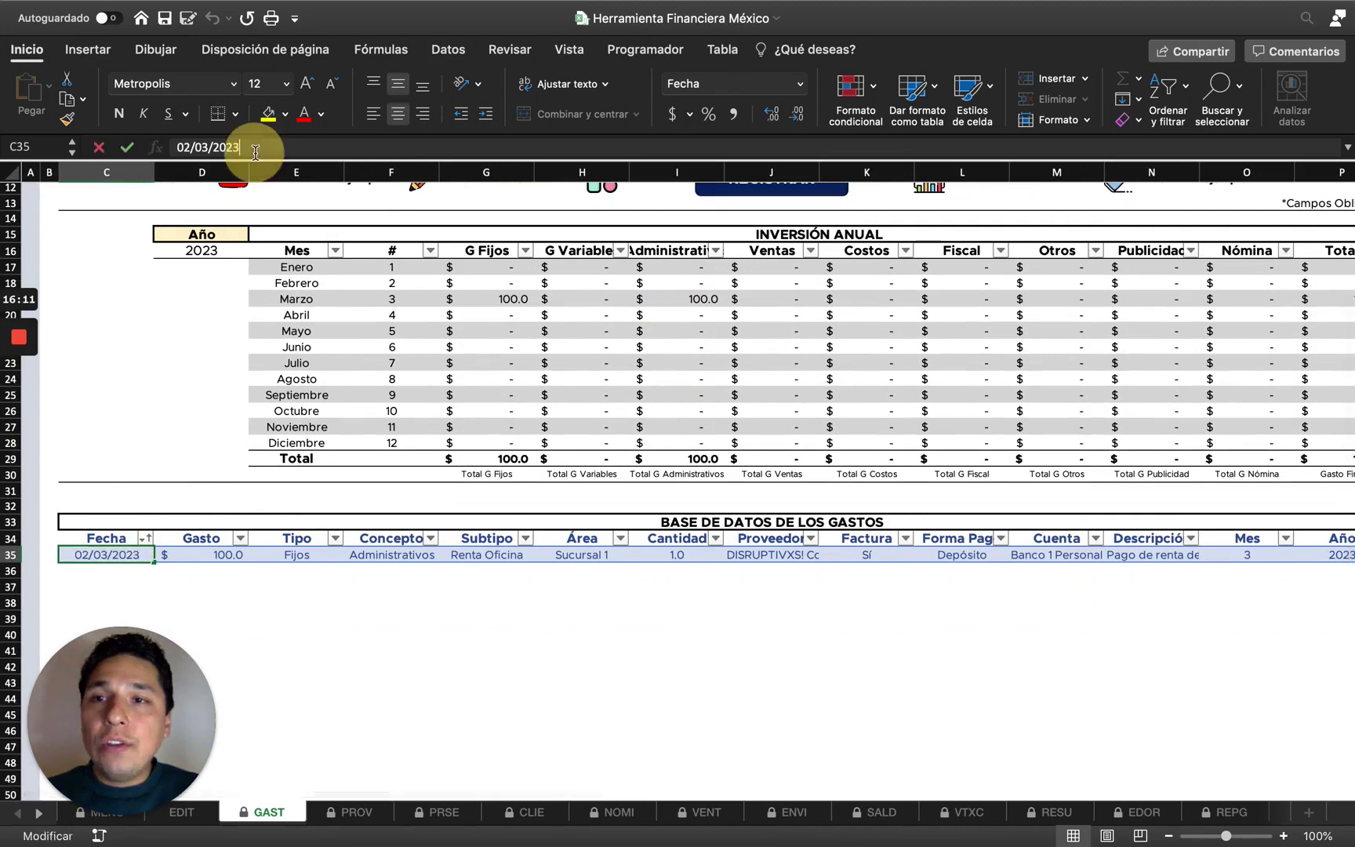
pyautogui.press('BackSpace')
pyautogui.write('2')
pyautogui.press('Return')
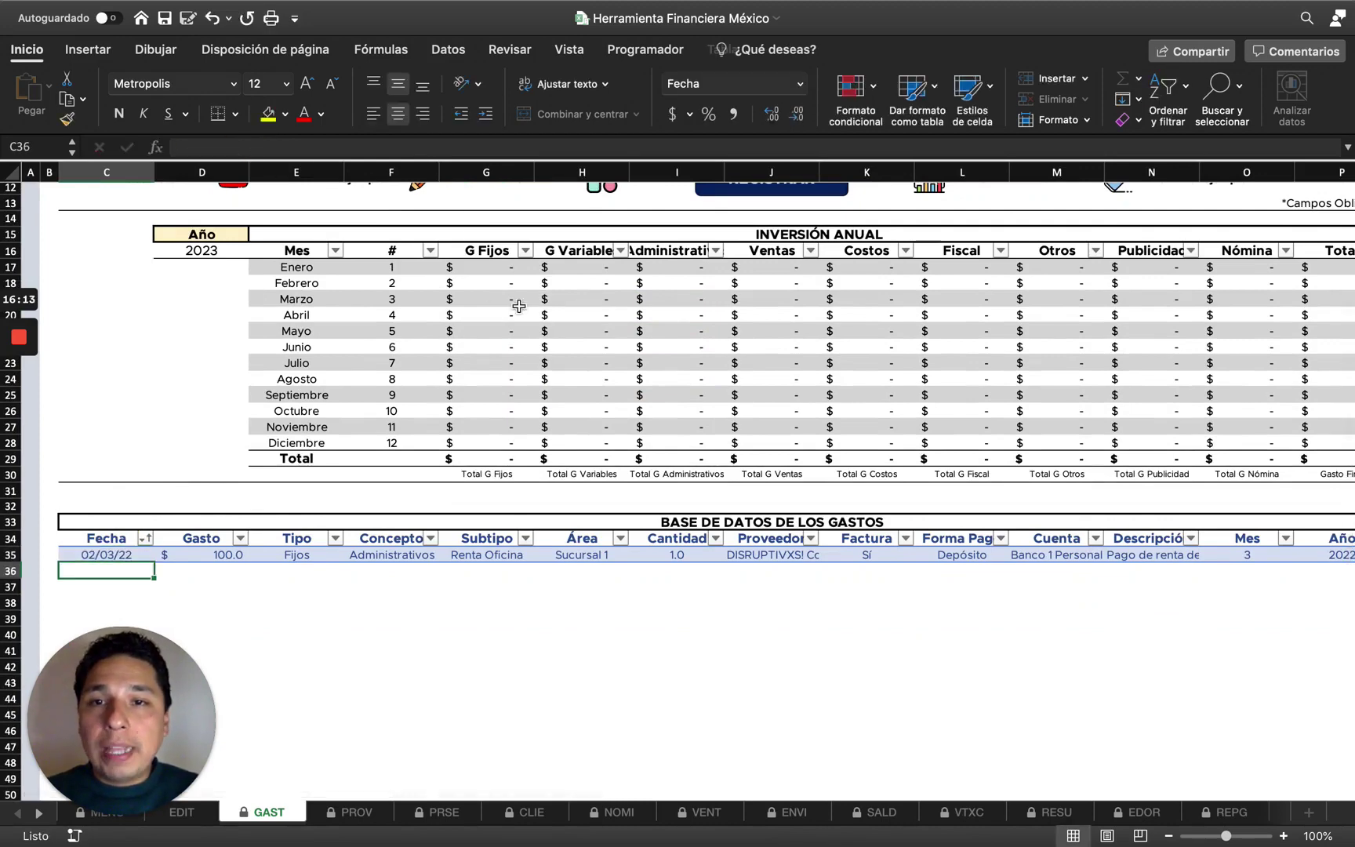
# Switch the annual table's year to 2022 to check March, then back to 2023.
pyautogui.click(216, 252)
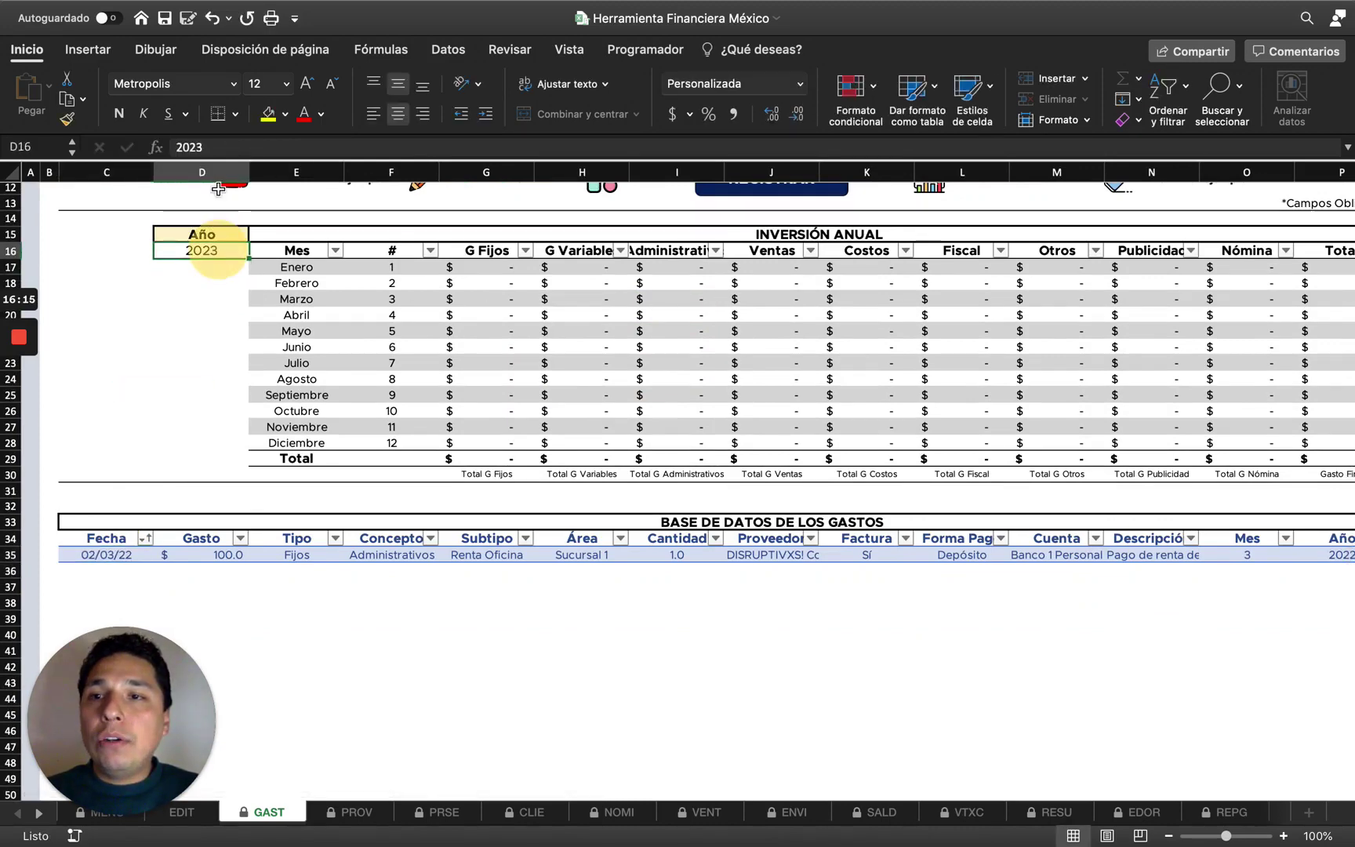
pyautogui.click(239, 148)
pyautogui.press('BackSpace')
pyautogui.write('2')
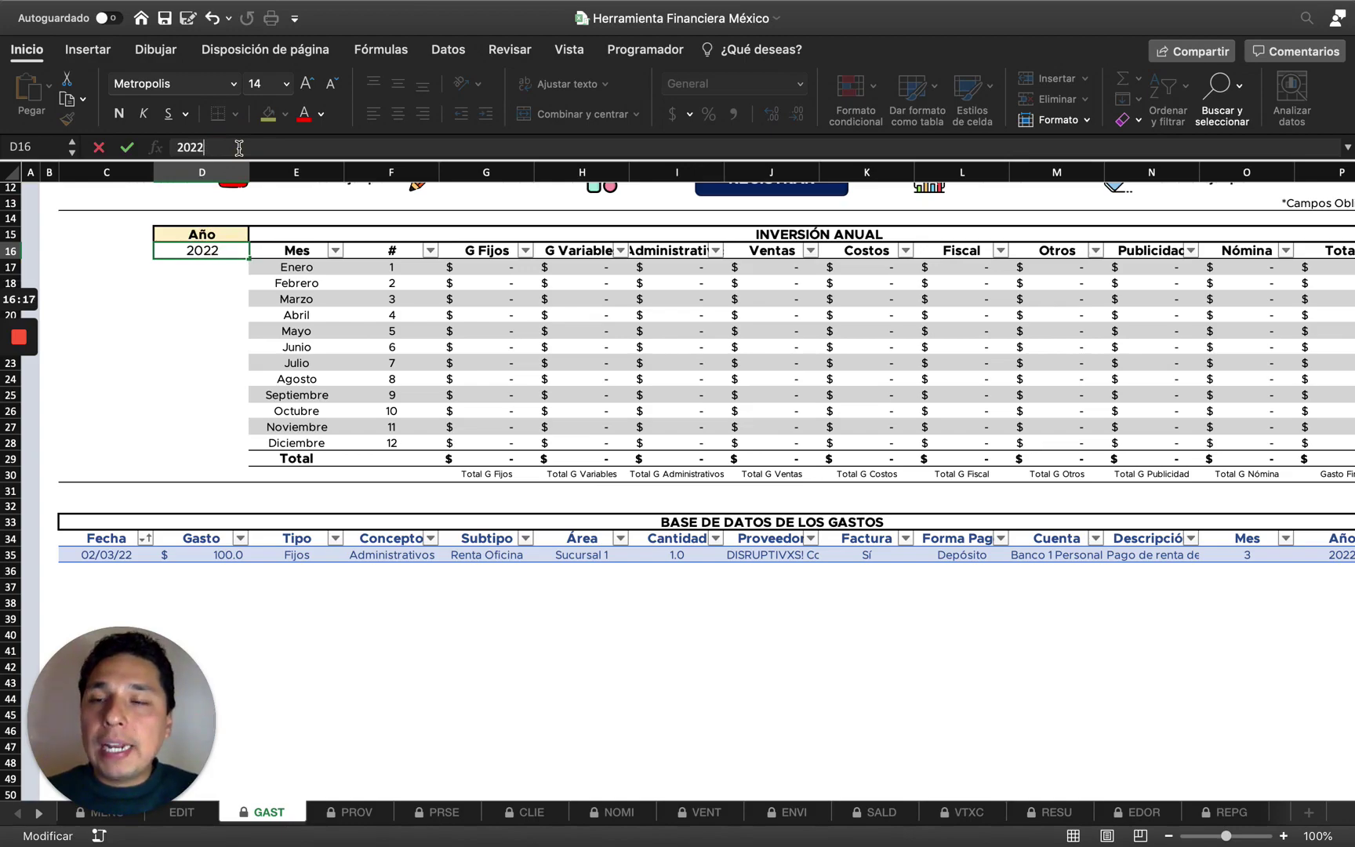
pyautogui.press('Return')
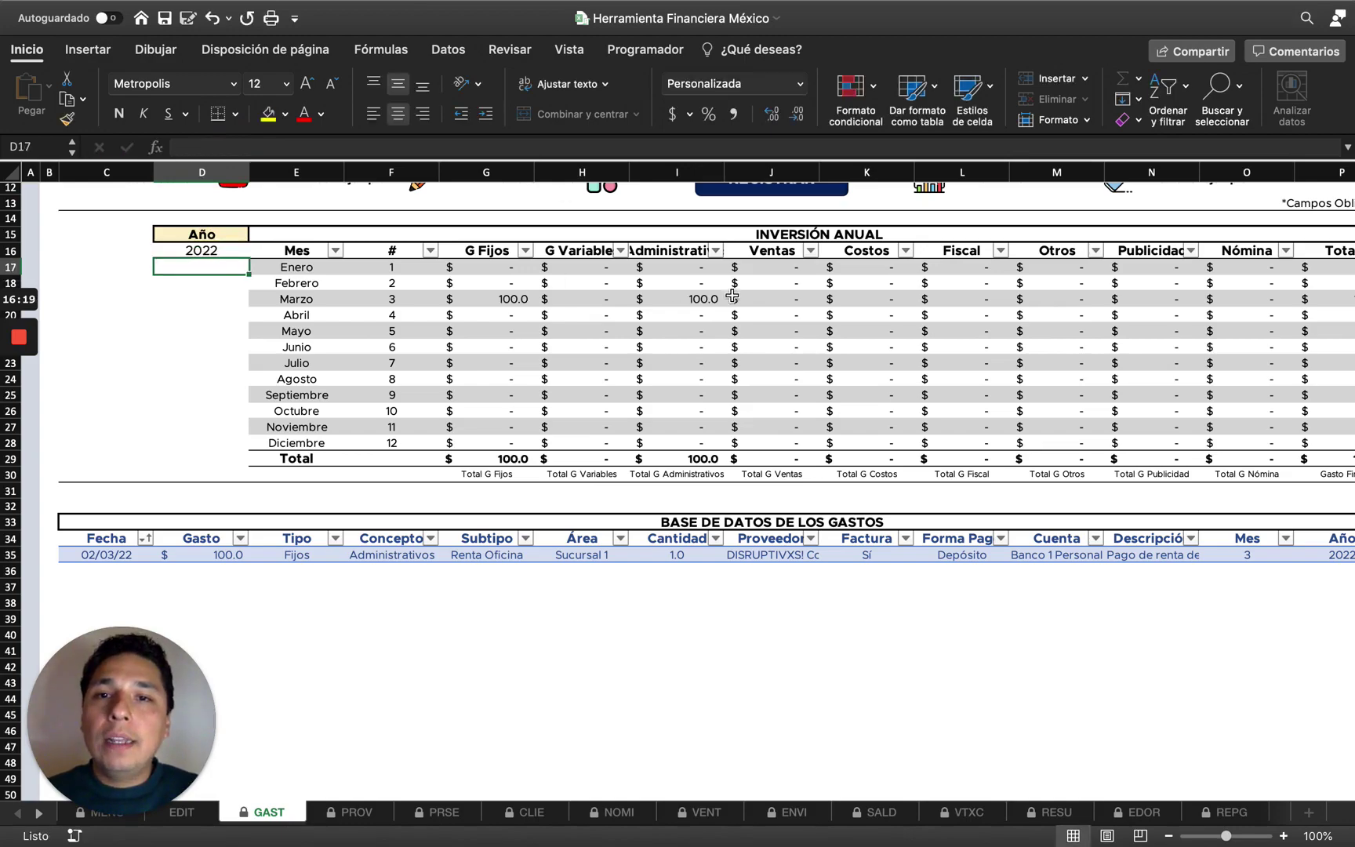
pyautogui.scroll(5, 620, 335)
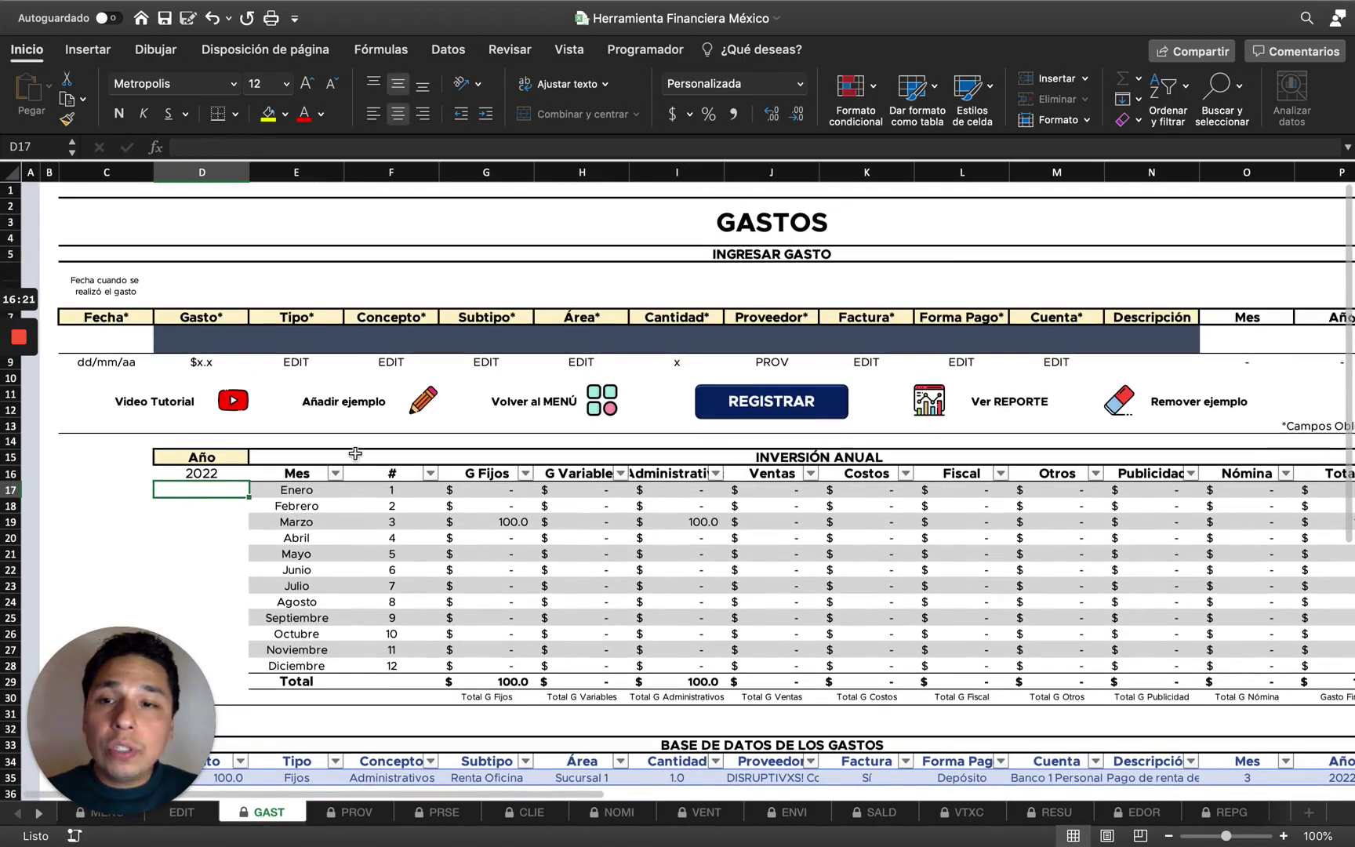
pyautogui.click(189, 470)
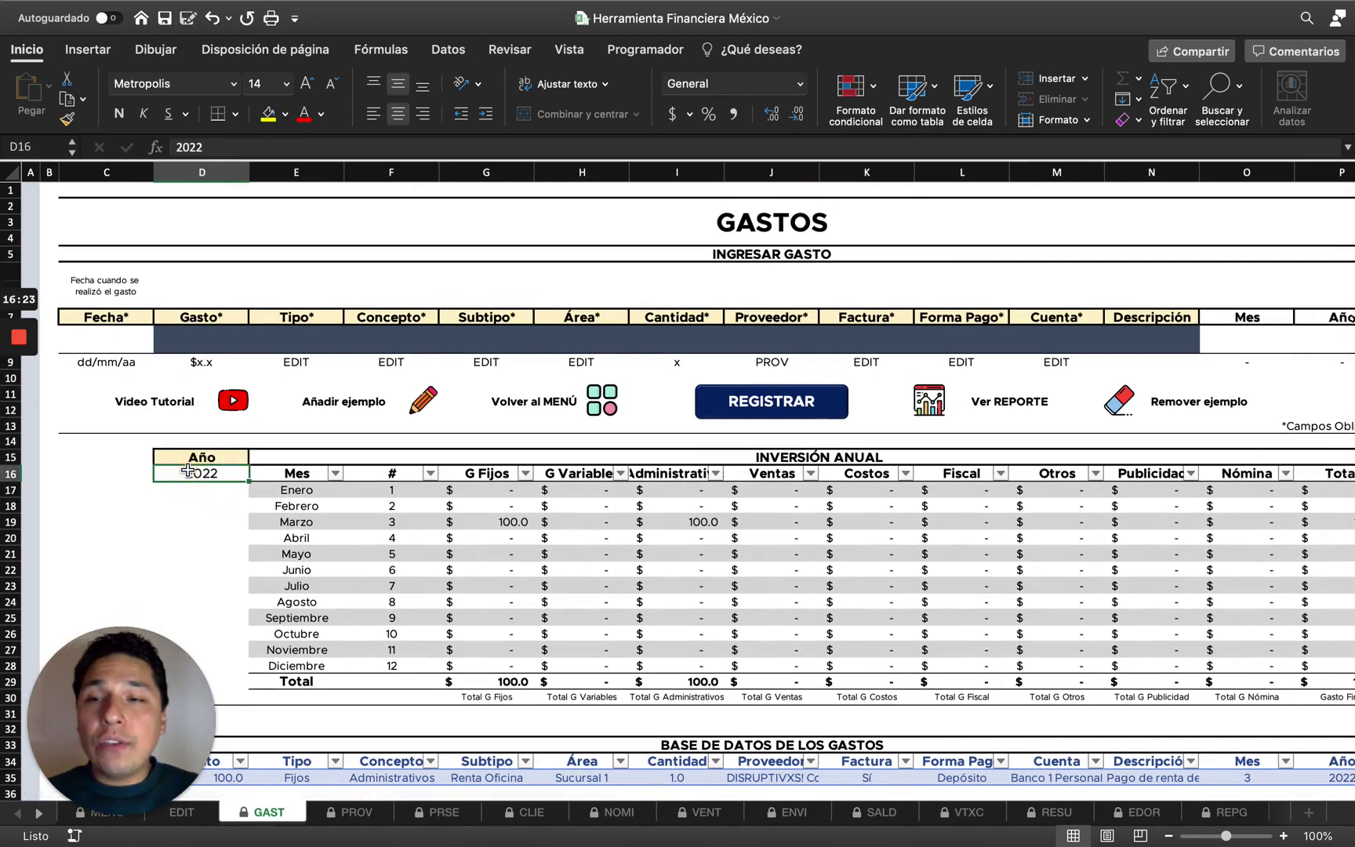
pyautogui.click(330, 147)
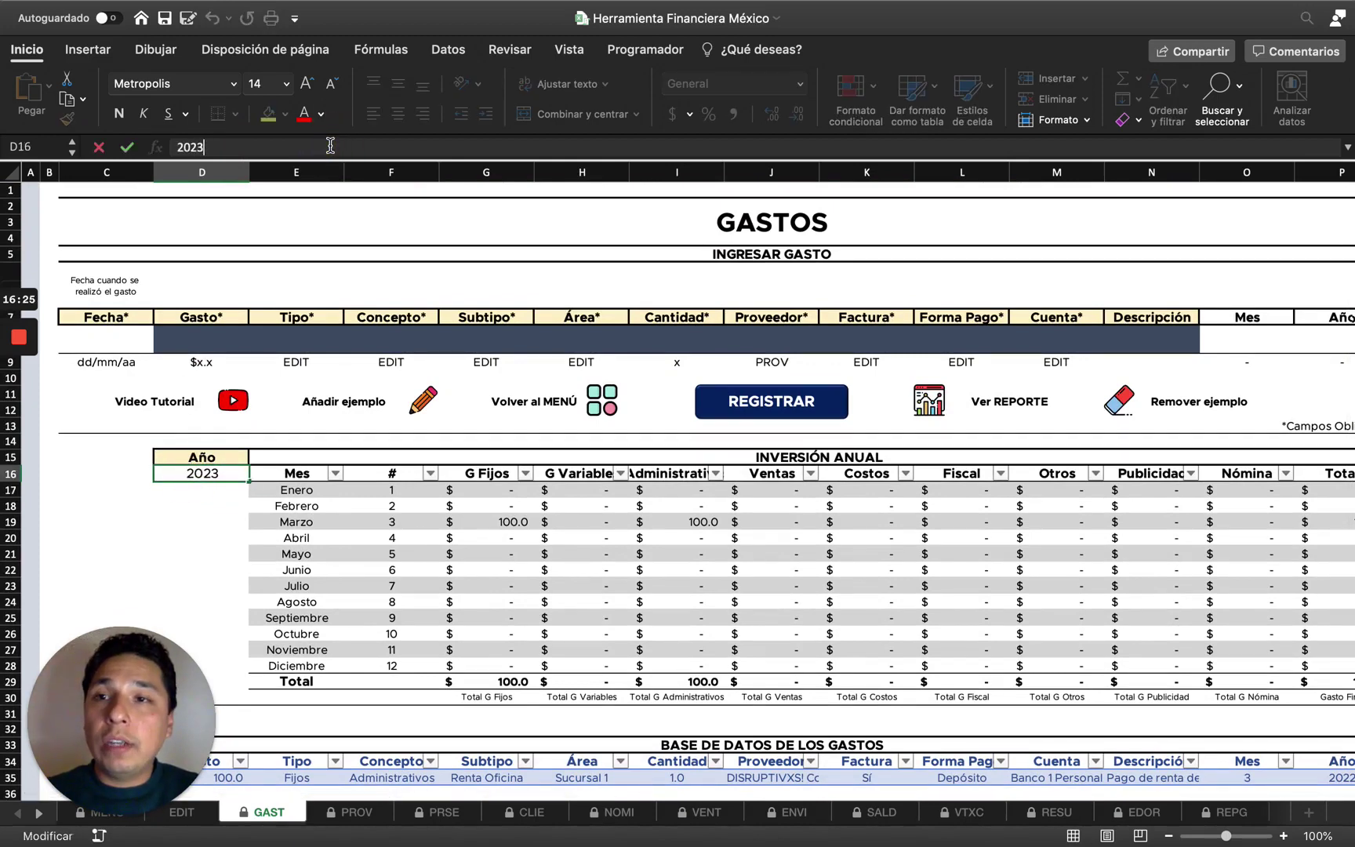
pyautogui.press('Return')
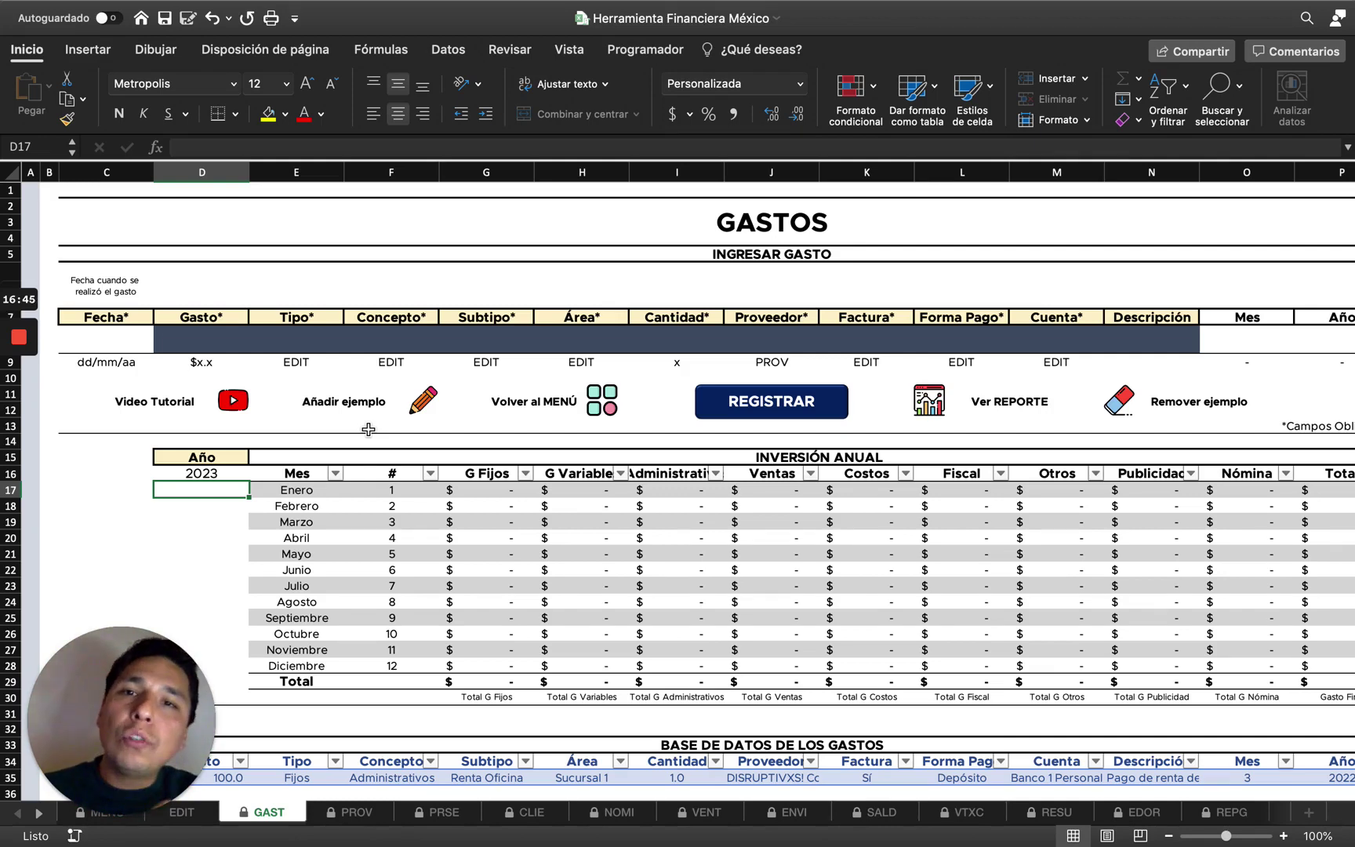
# Show the Área, Cuenta and Forma Pago entry dropdowns, then switch to the PROV supplier sheet.
pyautogui.click(611, 342)
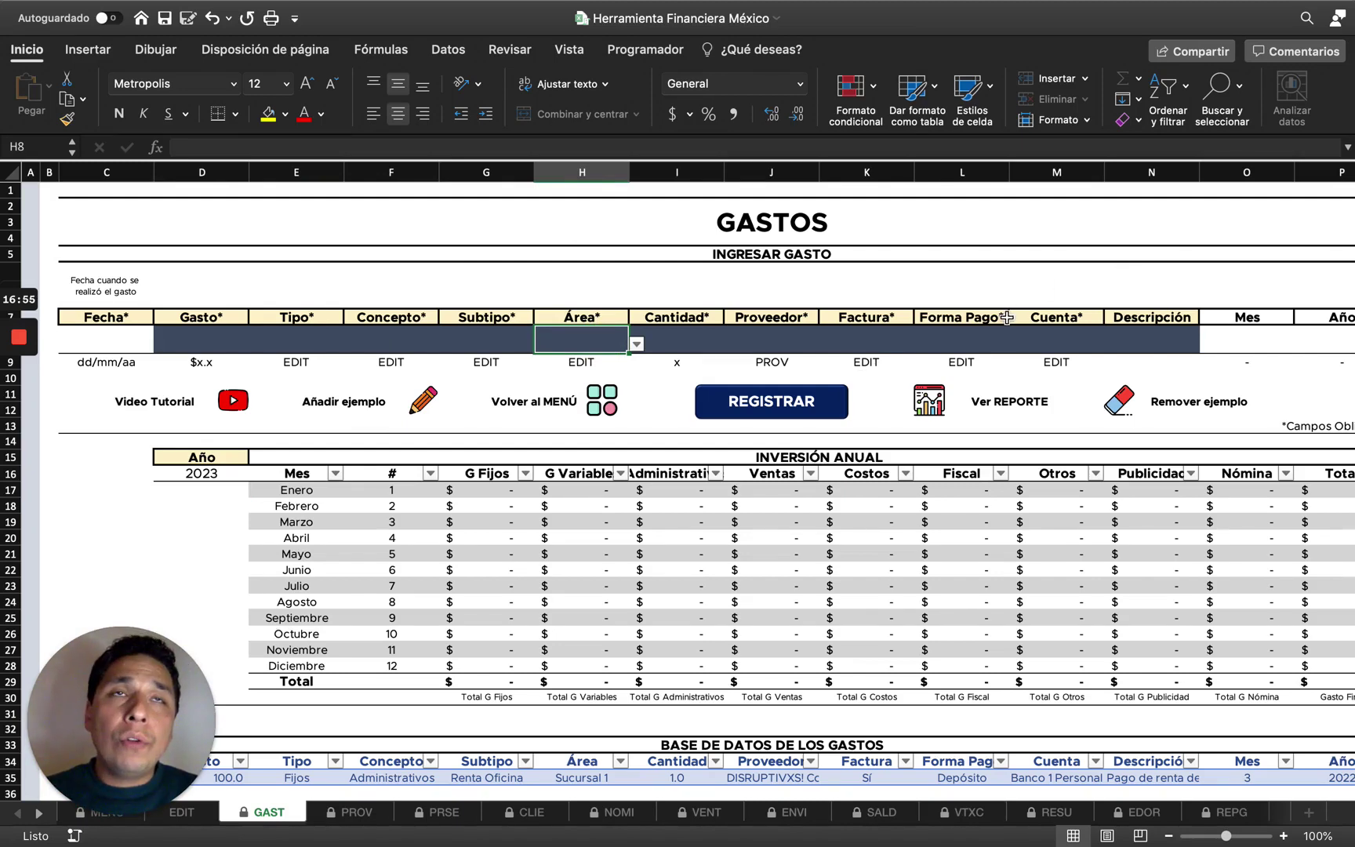
pyautogui.click(1050, 324)
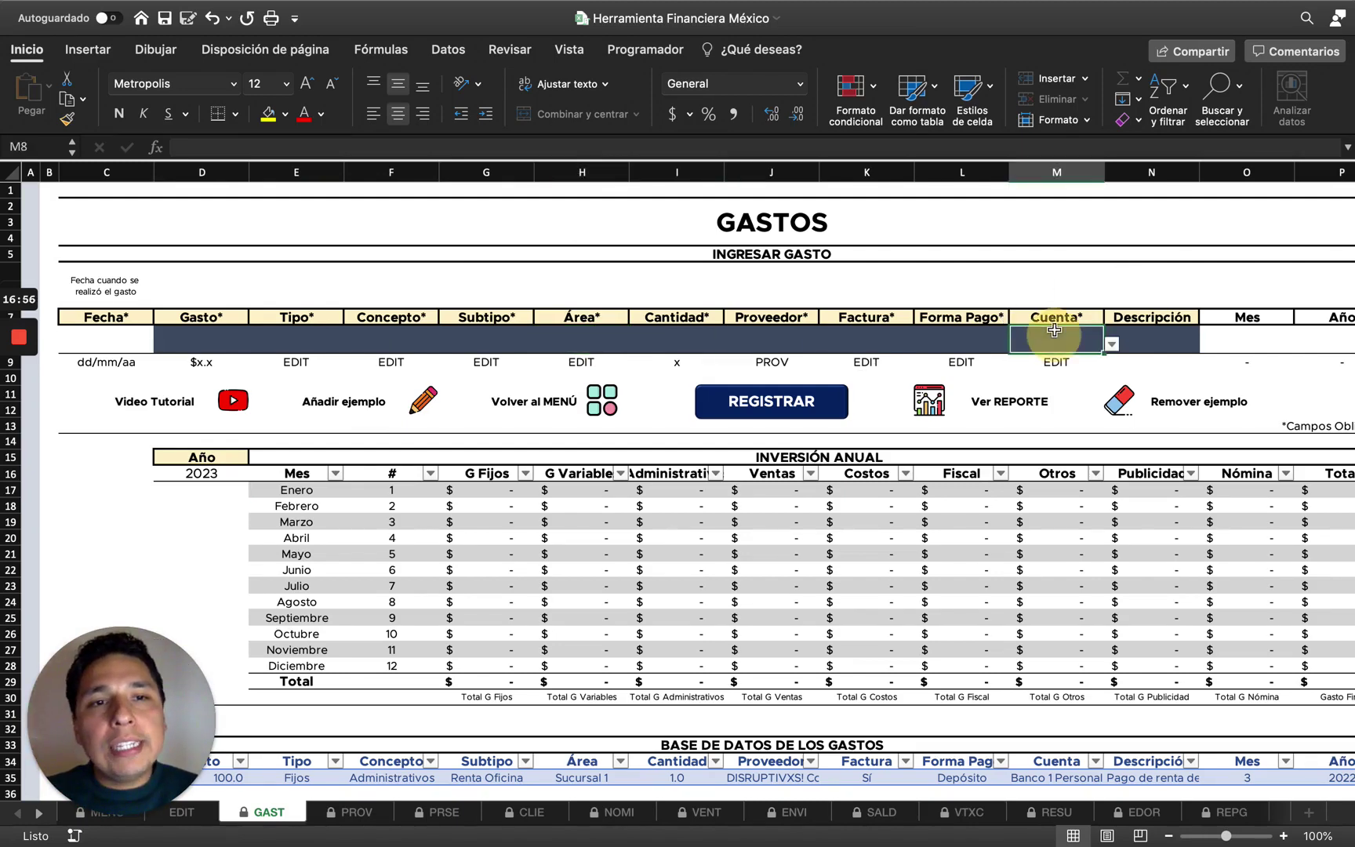
pyautogui.click(994, 318)
pyautogui.click(996, 340)
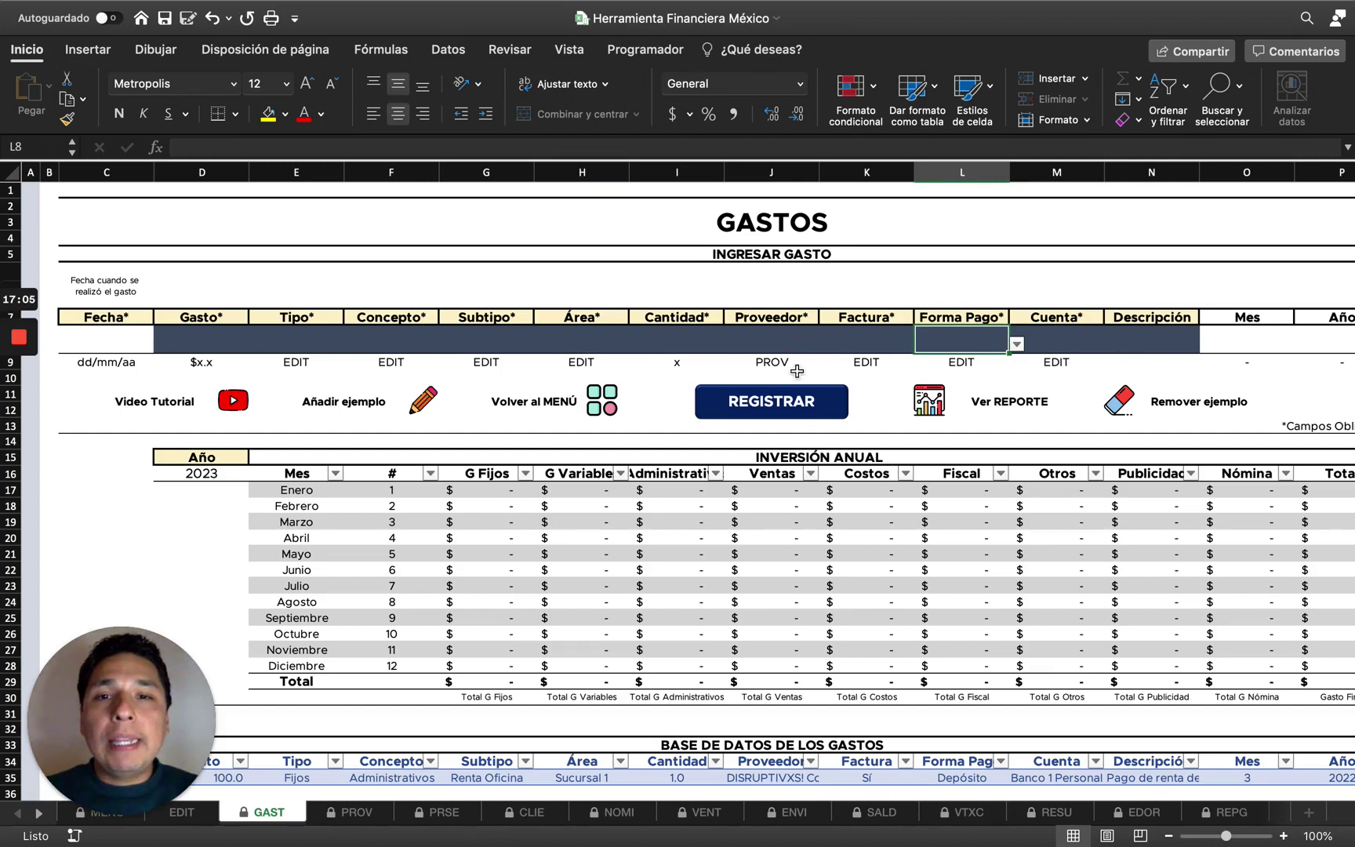
pyautogui.scroll(1, 540, 497)
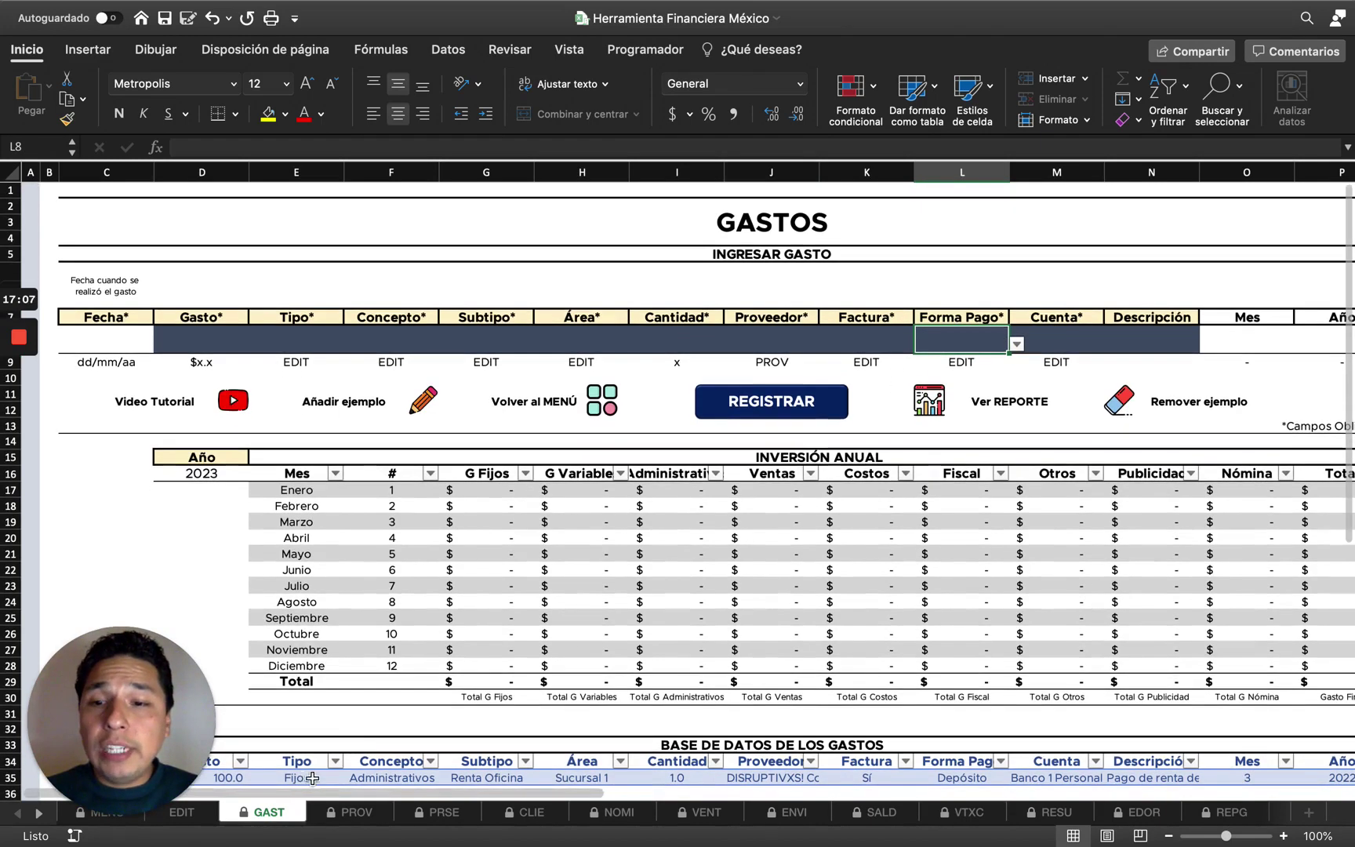
pyautogui.click(349, 811)
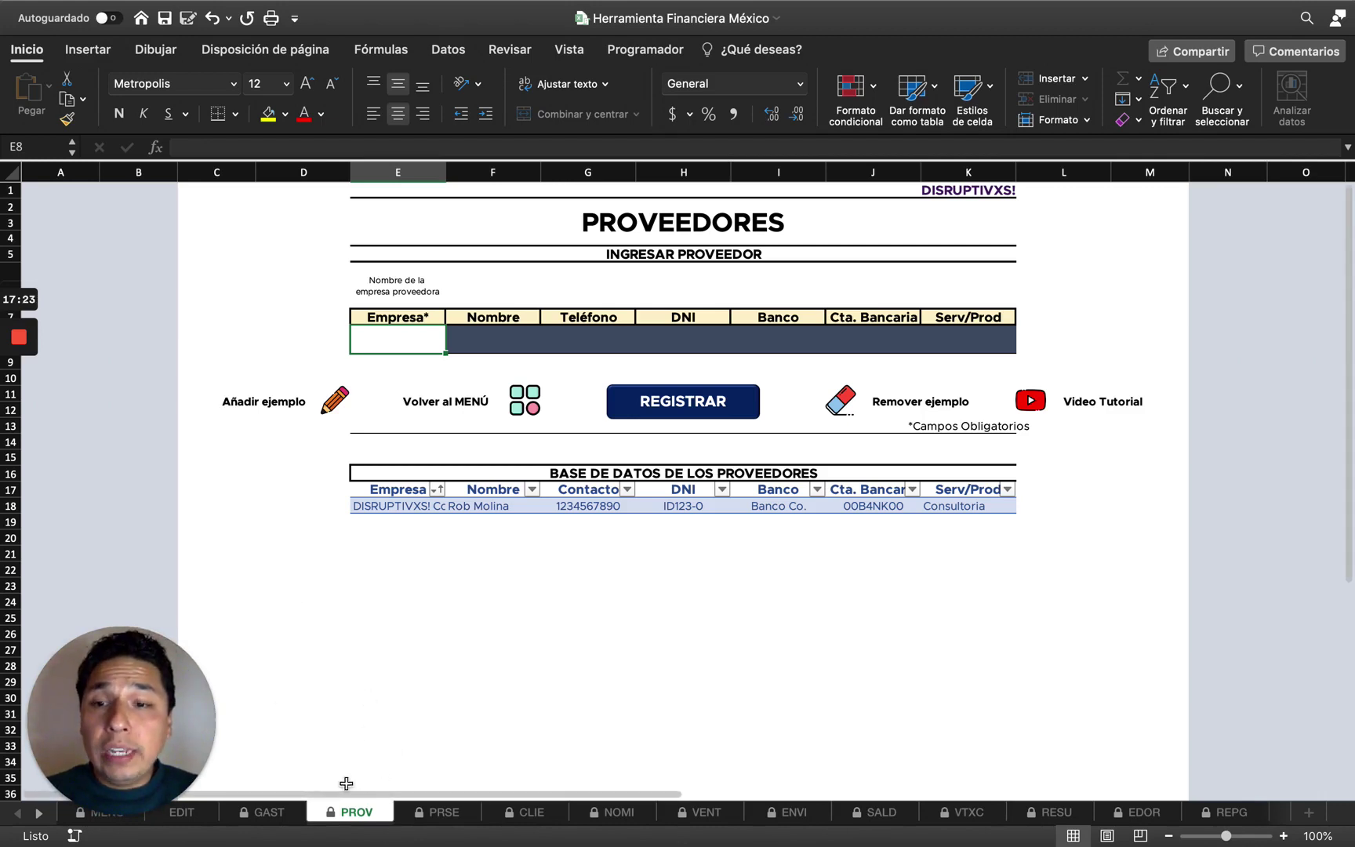
# Flip between GAST and PROV, then use Volver al MENÚ to reach the main menu.
pyautogui.click(286, 813)
pyautogui.click(352, 816)
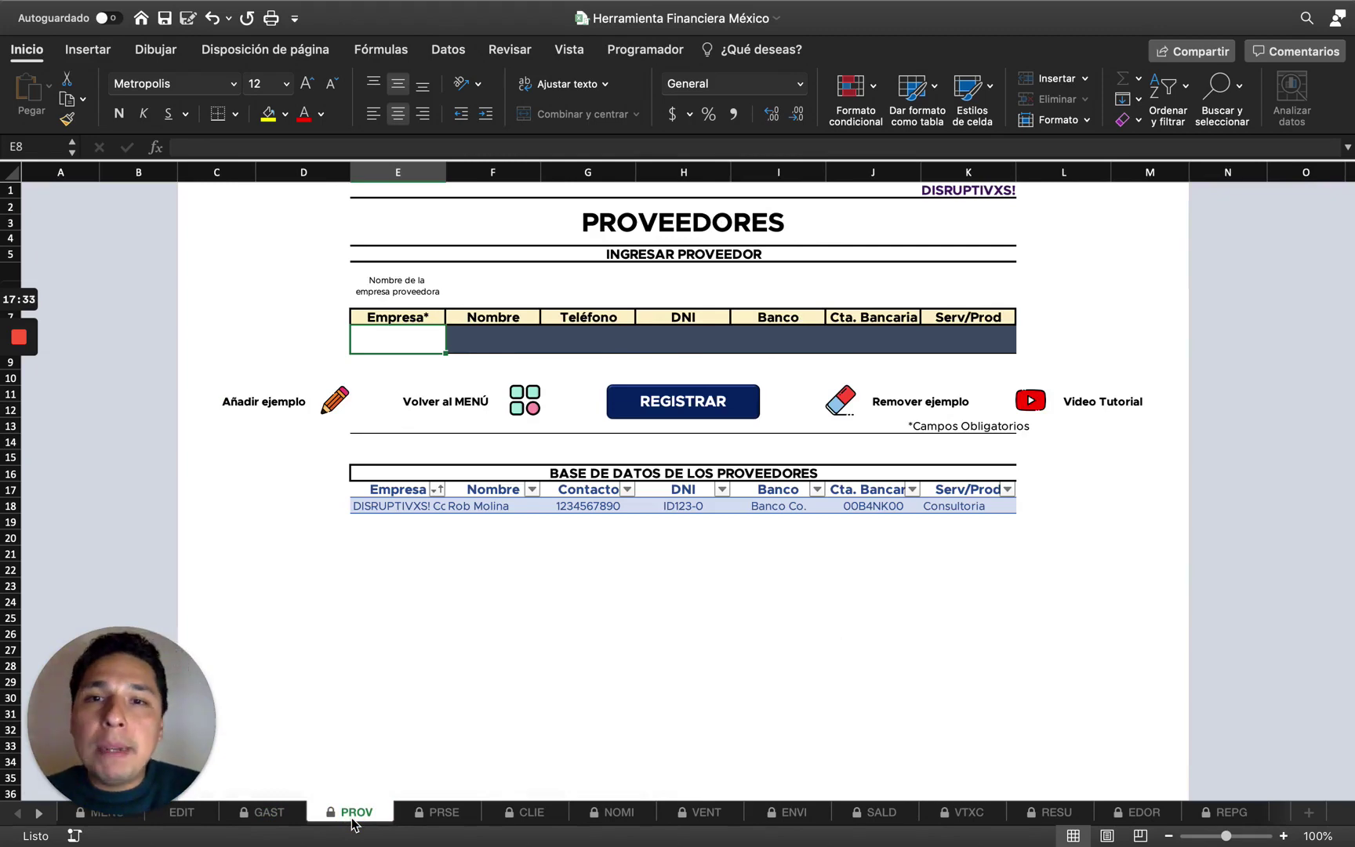
pyautogui.click(525, 409)
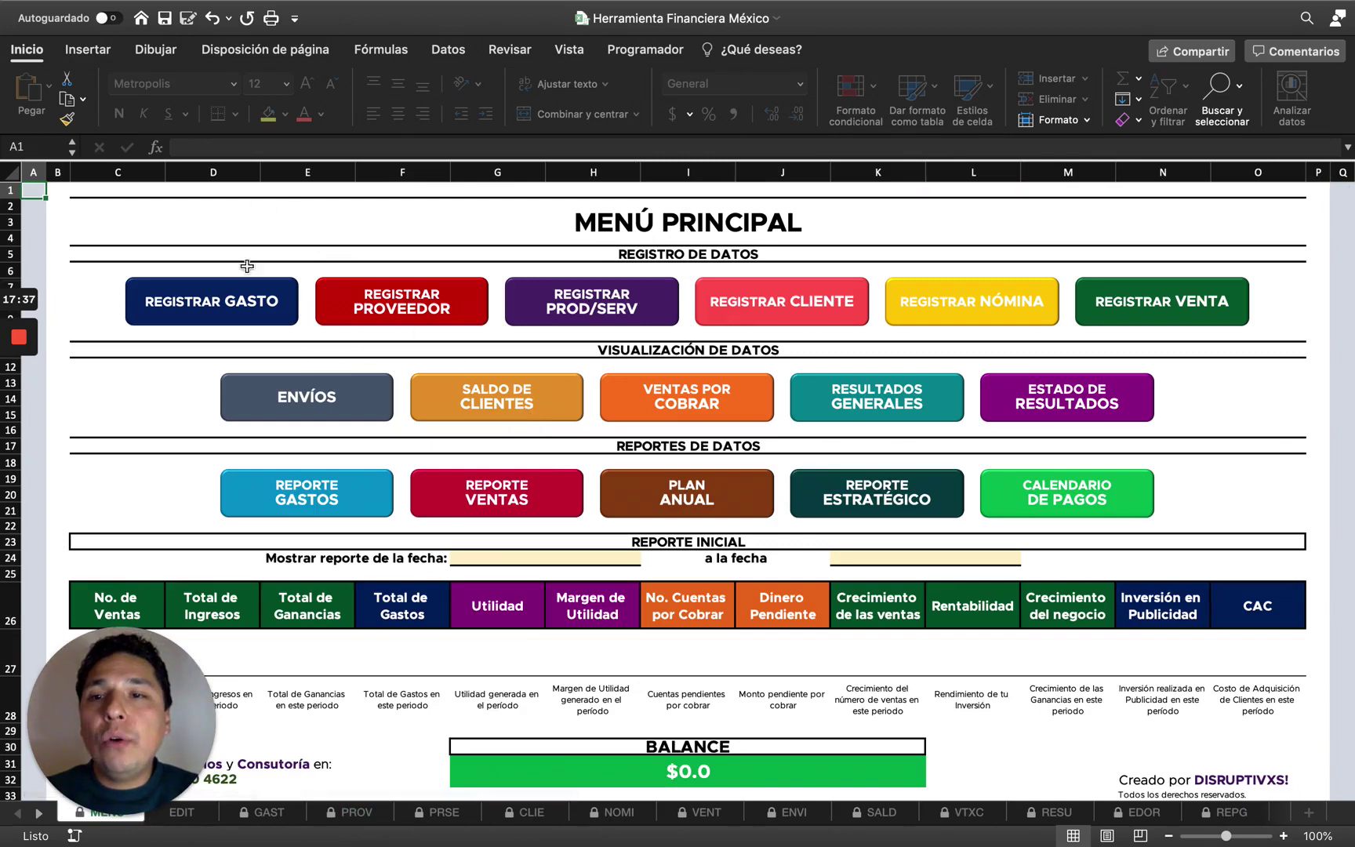